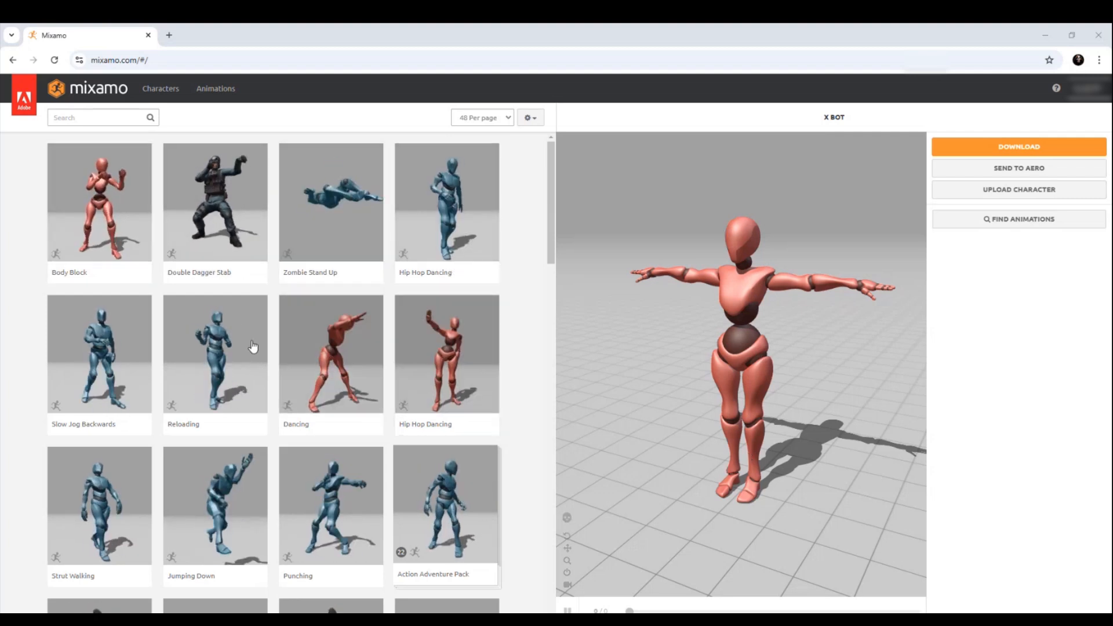
Browse the animation library thumbnails and return to the start of the list
scroll(193, 489, "down", 3)
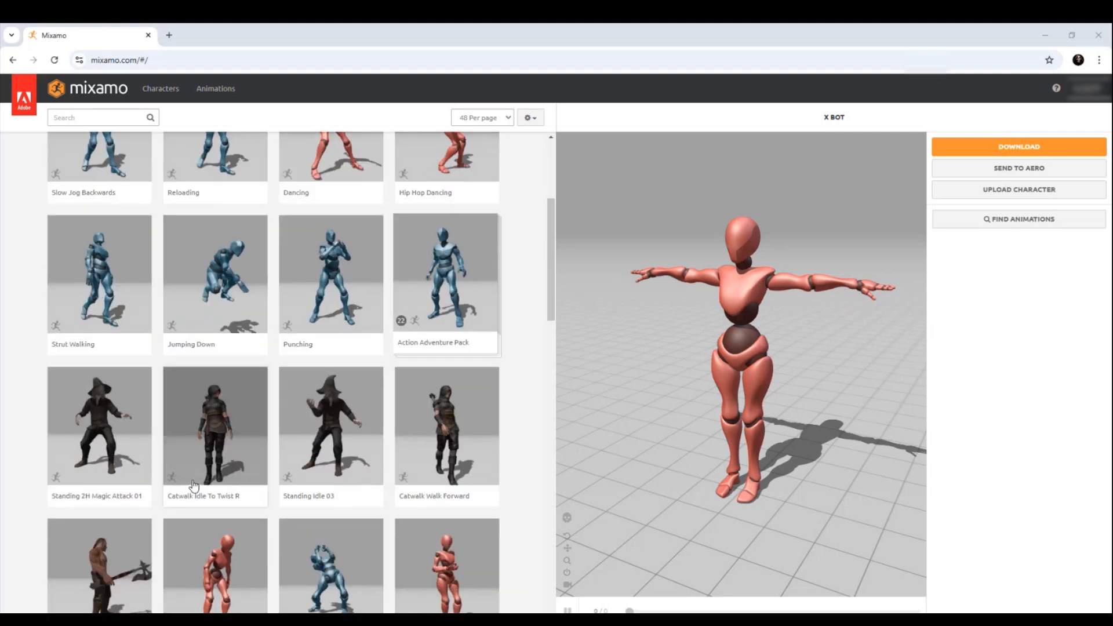
scroll(186, 466, "down", 4)
scroll(164, 427, "down", 3)
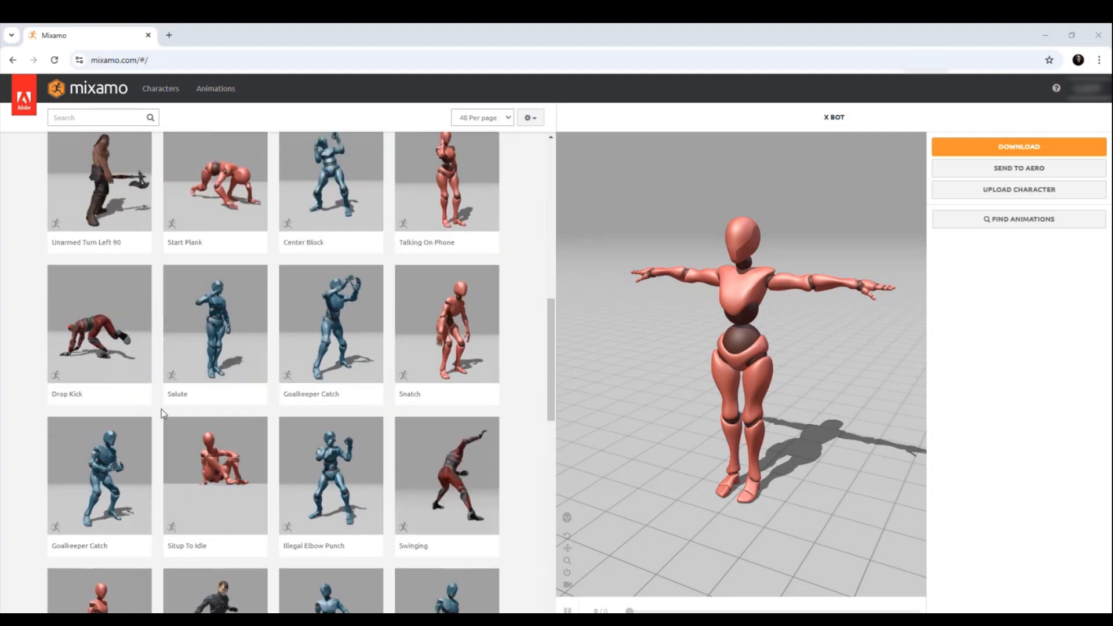
scroll(164, 414, "down", 10)
scroll(171, 413, "up", 5)
scroll(174, 406, "up", 12)
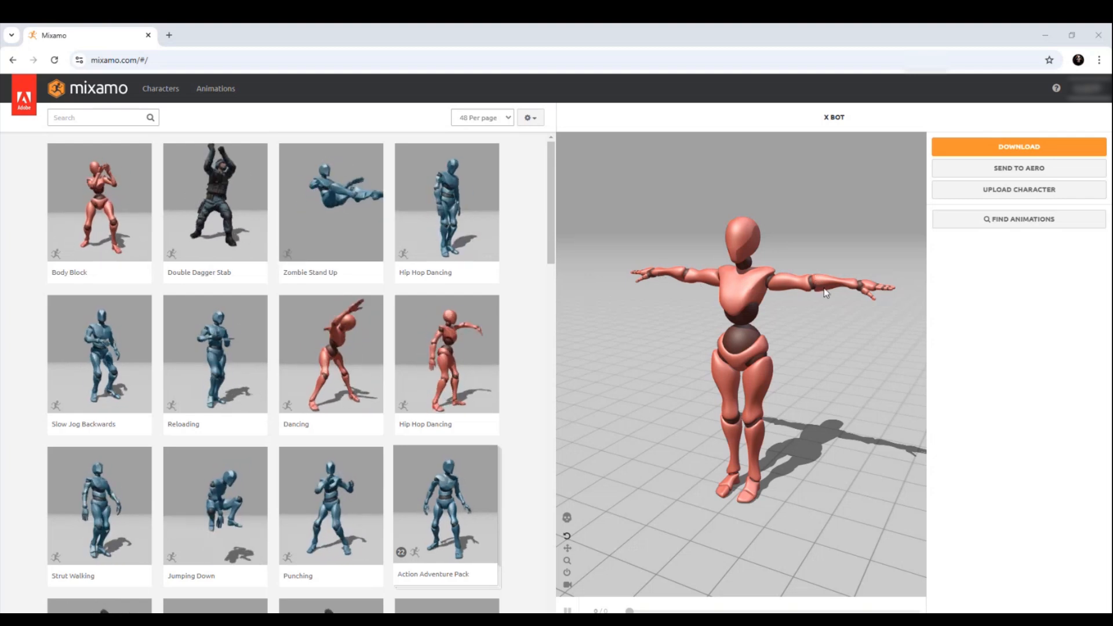
left_click(953, 189)
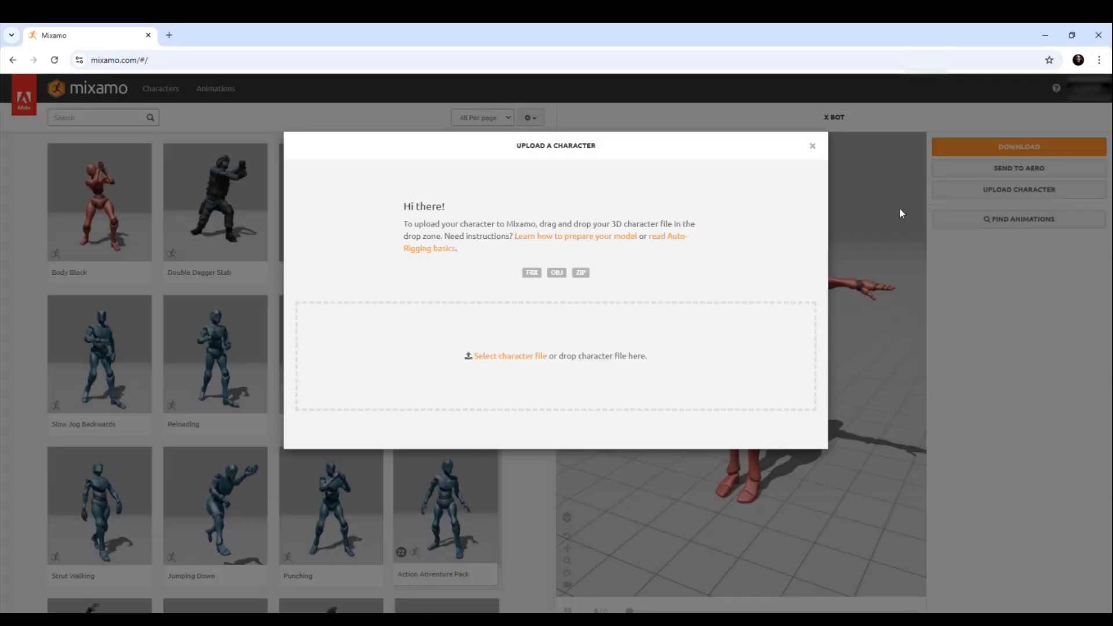
left_click(523, 347)
left_click(820, 182)
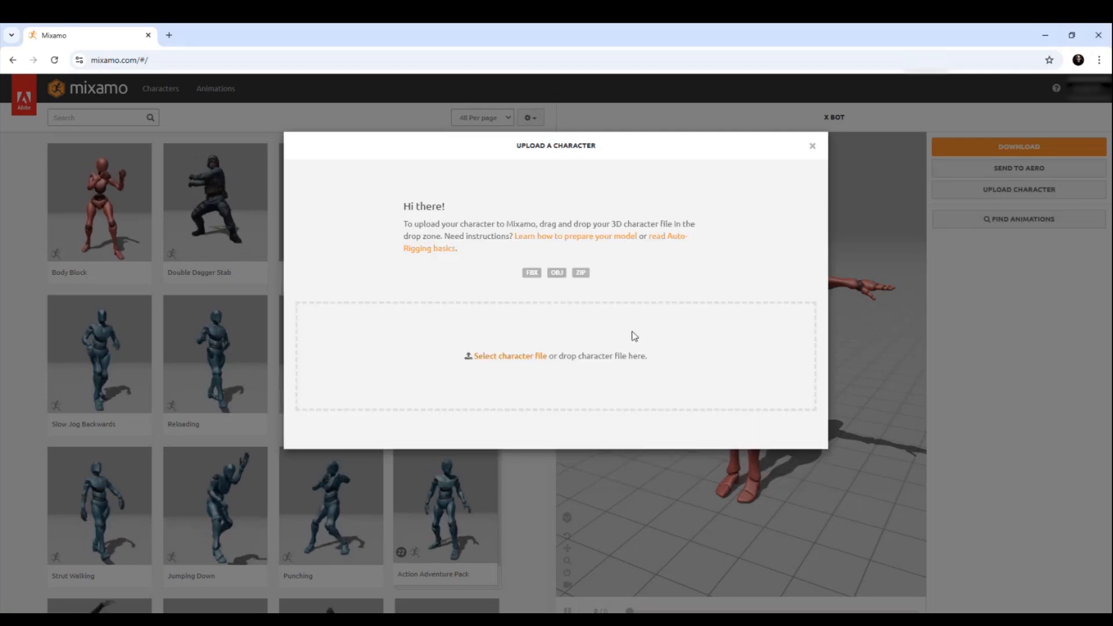
left_click(814, 148)
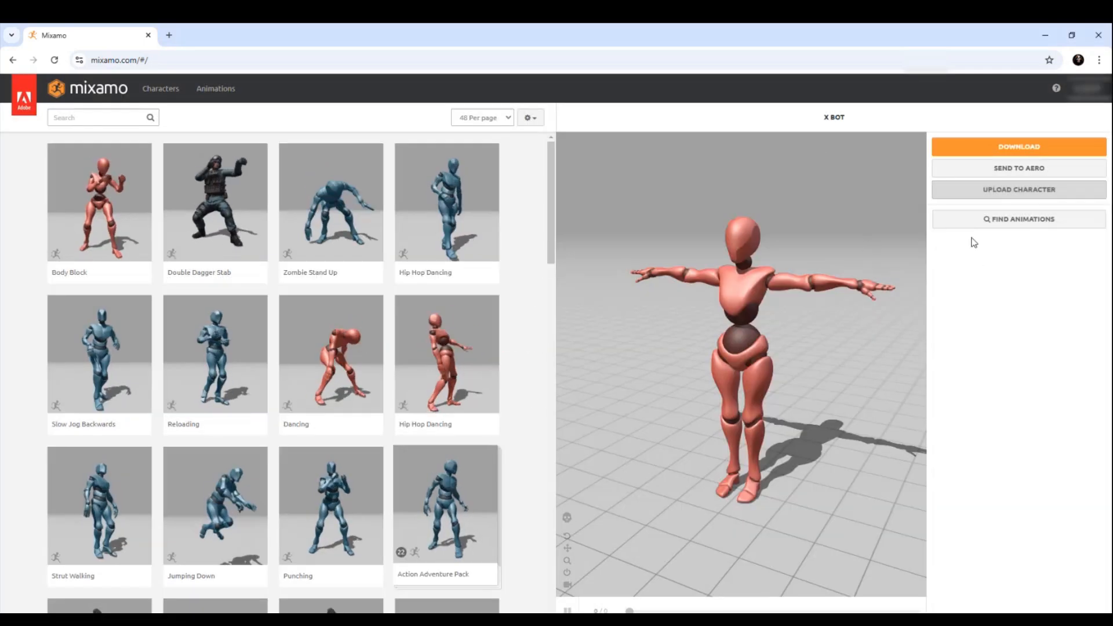
Upload the mantis character in the yellow dress to the auto-rigger and accept its front-facing orientation
left_click(1014, 199)
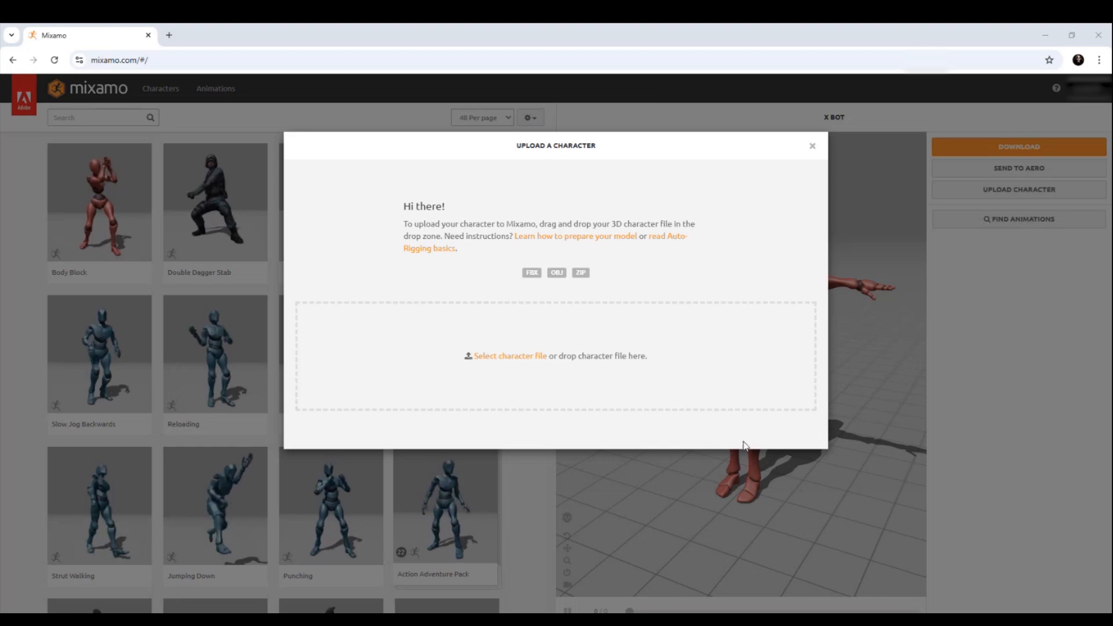
left_click_drag(733, 502, 522, 390)
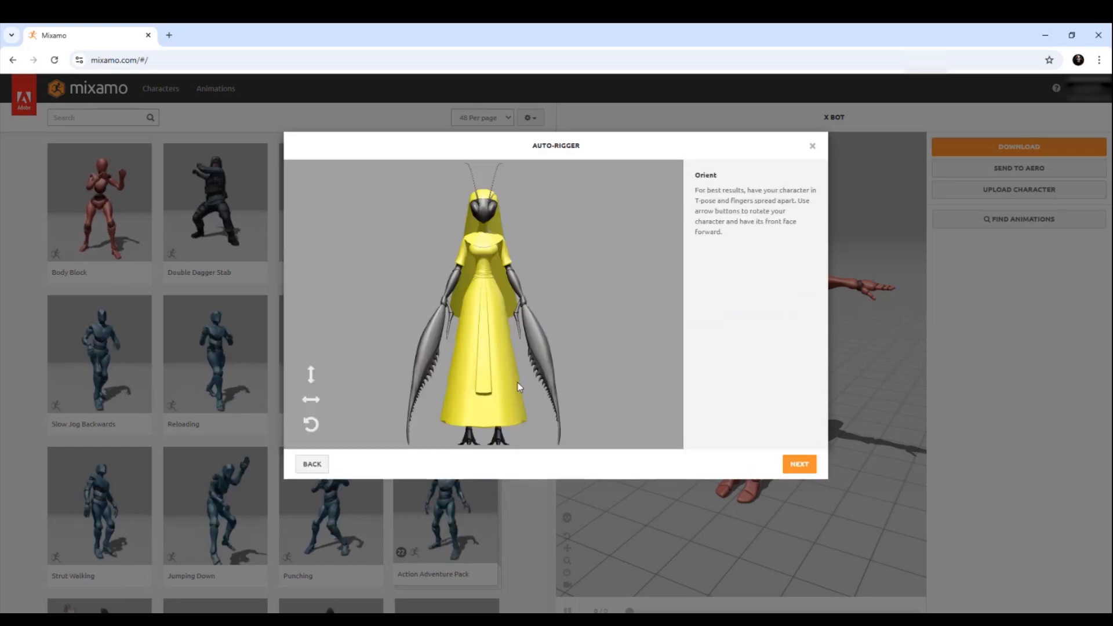
left_click(799, 464)
Place the chin, wrist, elbow, knee and groin markers on the dressed mantis with symmetry and try to auto-rig it
left_click_drag(347, 308, 422, 277)
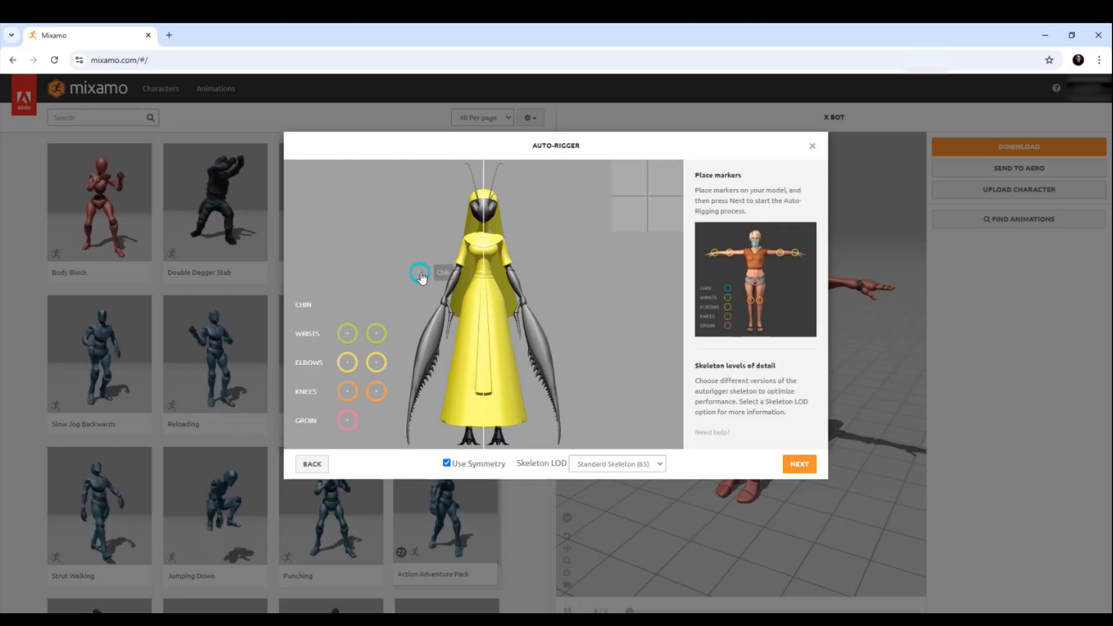
left_click_drag(332, 328, 484, 225)
left_click_drag(352, 339, 446, 307)
left_click_drag(349, 366, 458, 270)
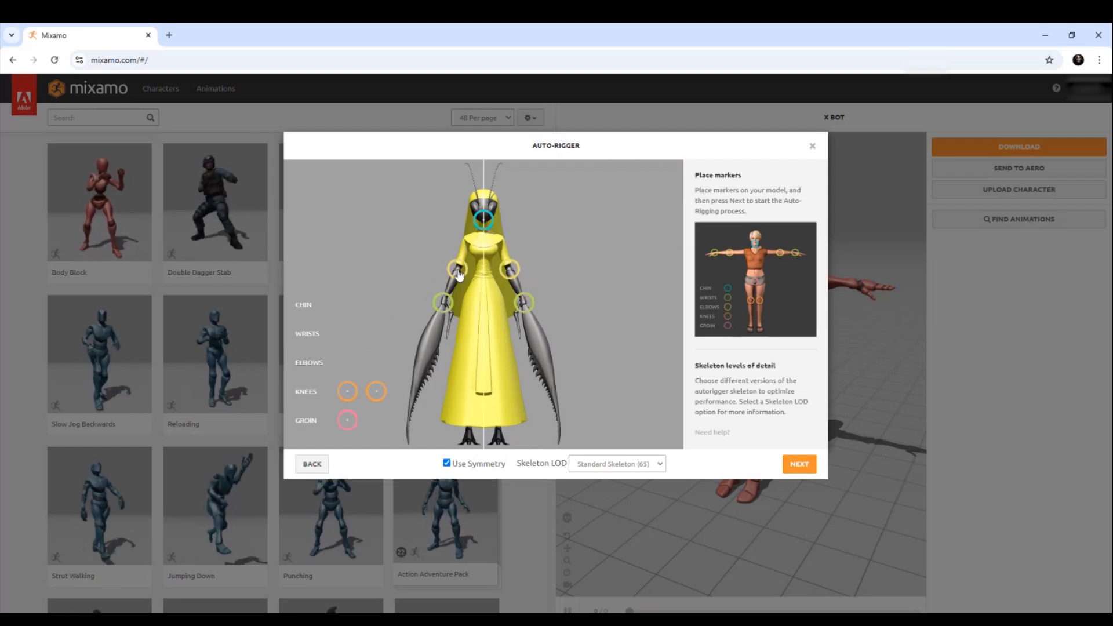
mouse_move(348, 393)
left_mouse_down()
mouse_move(460, 370)
mouse_move(473, 341)
mouse_move(476, 359)
mouse_move(472, 345)
left_mouse_up()
mouse_move(347, 419)
left_mouse_down()
mouse_move(371, 418)
mouse_move(457, 369)
mouse_move(483, 297)
left_mouse_up()
left_click_drag(473, 341, 472, 347)
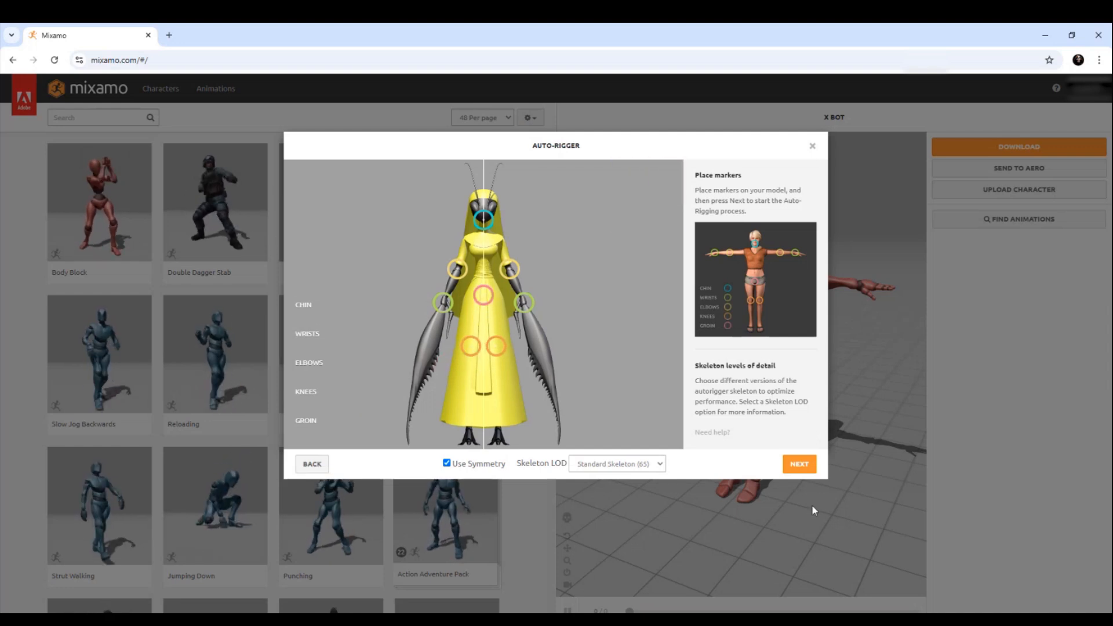
left_click(803, 465)
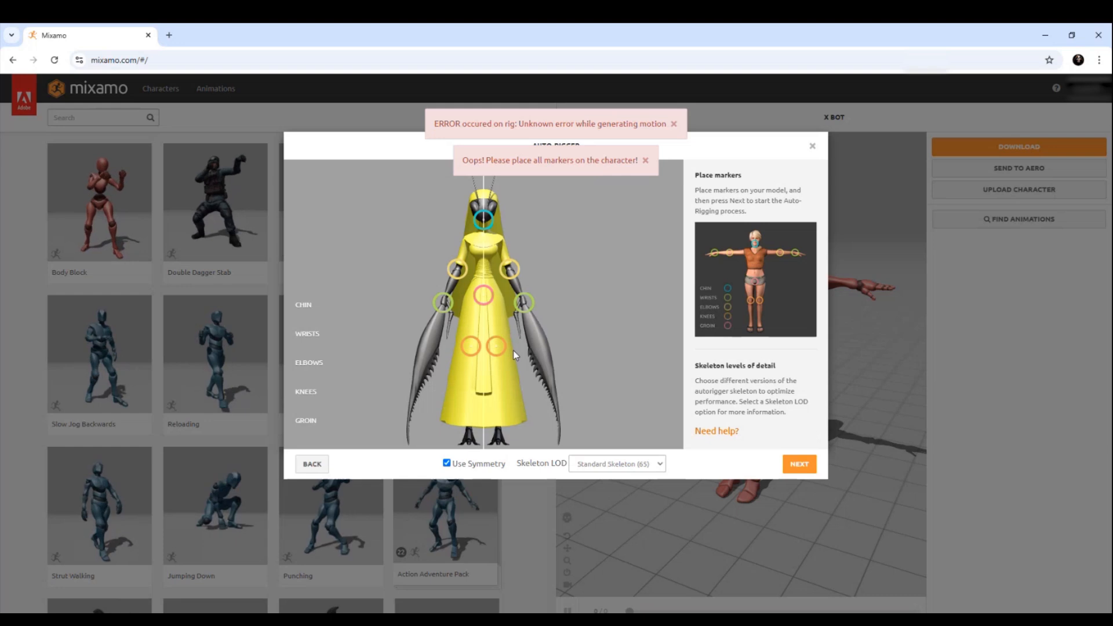
Readjust the knee and groin markers on the dressed mantis and try the auto-rigging again
left_click_drag(471, 352, 471, 348)
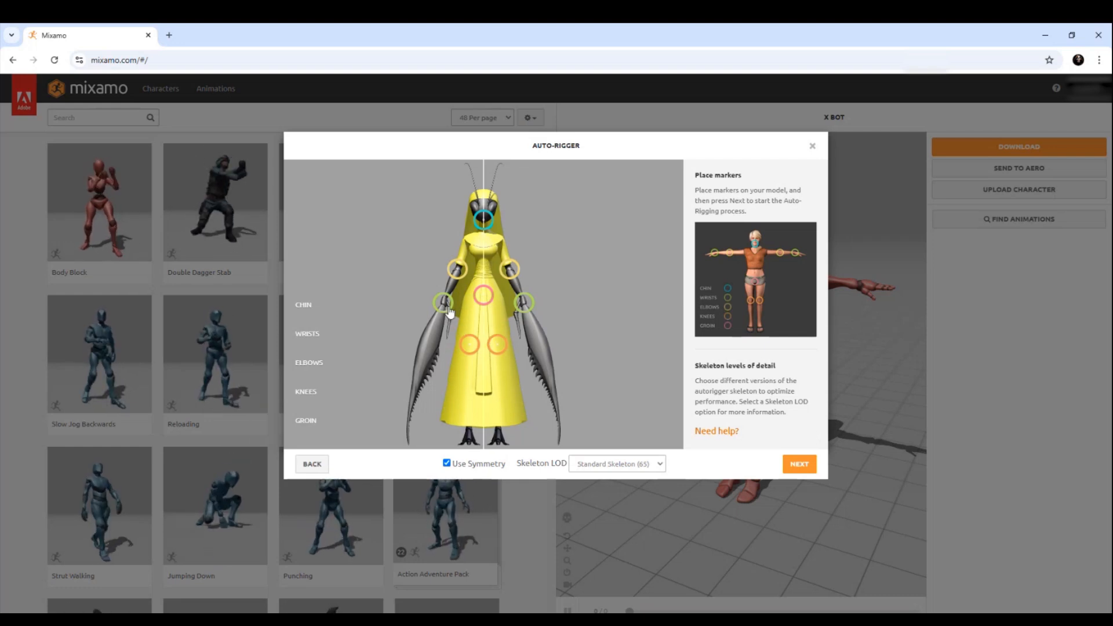
left_click_drag(469, 344, 471, 352)
left_click(800, 464)
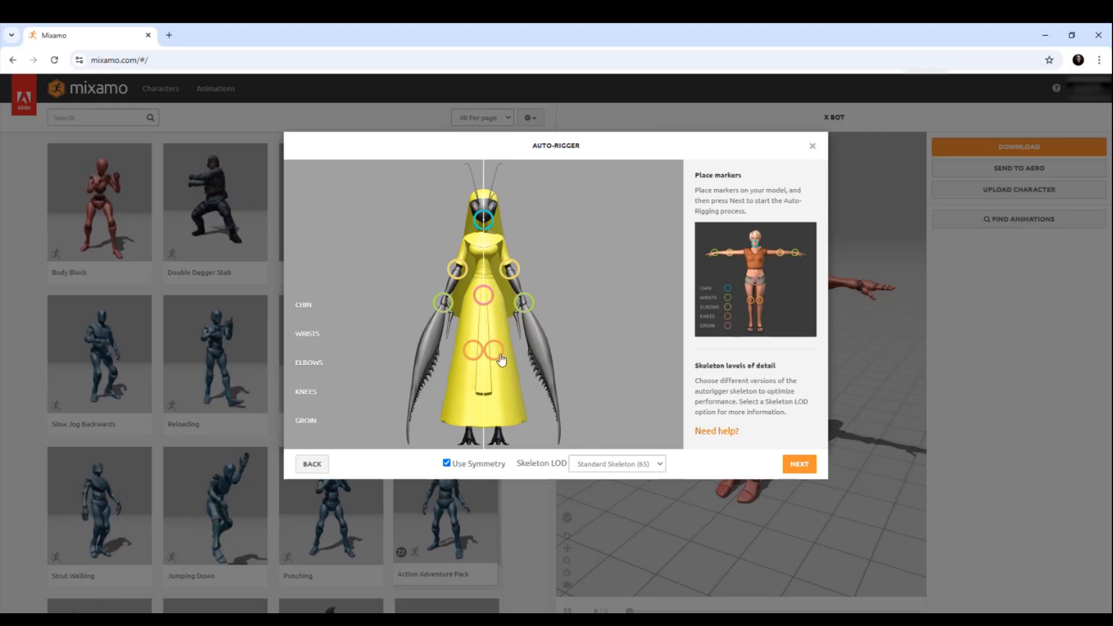
left_click_drag(473, 351, 474, 351)
left_click_drag(485, 296, 486, 297)
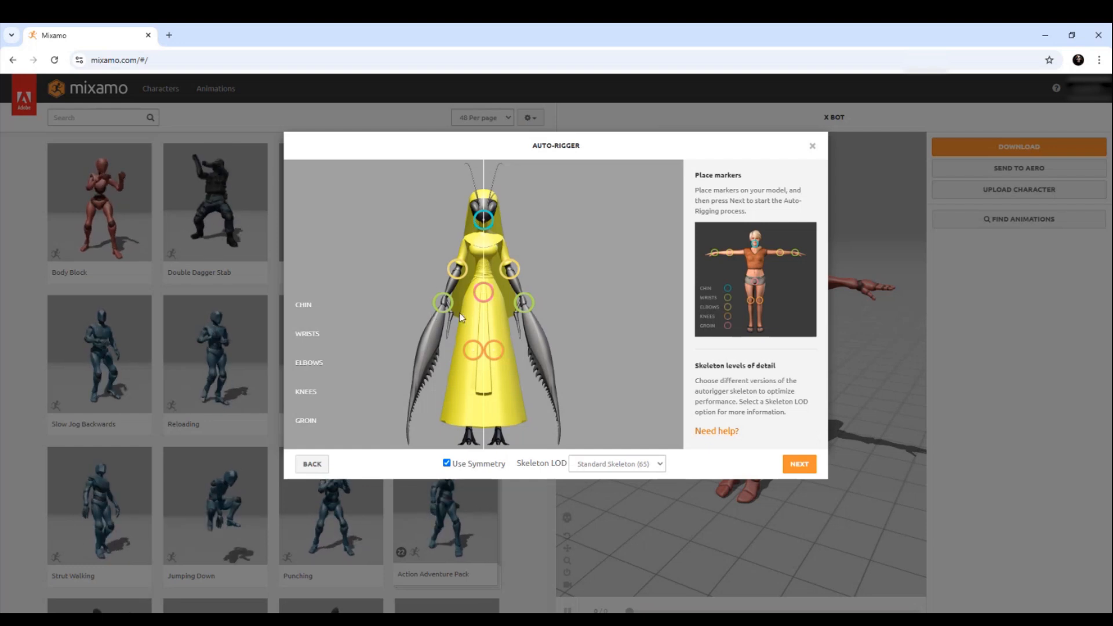
left_click(800, 463)
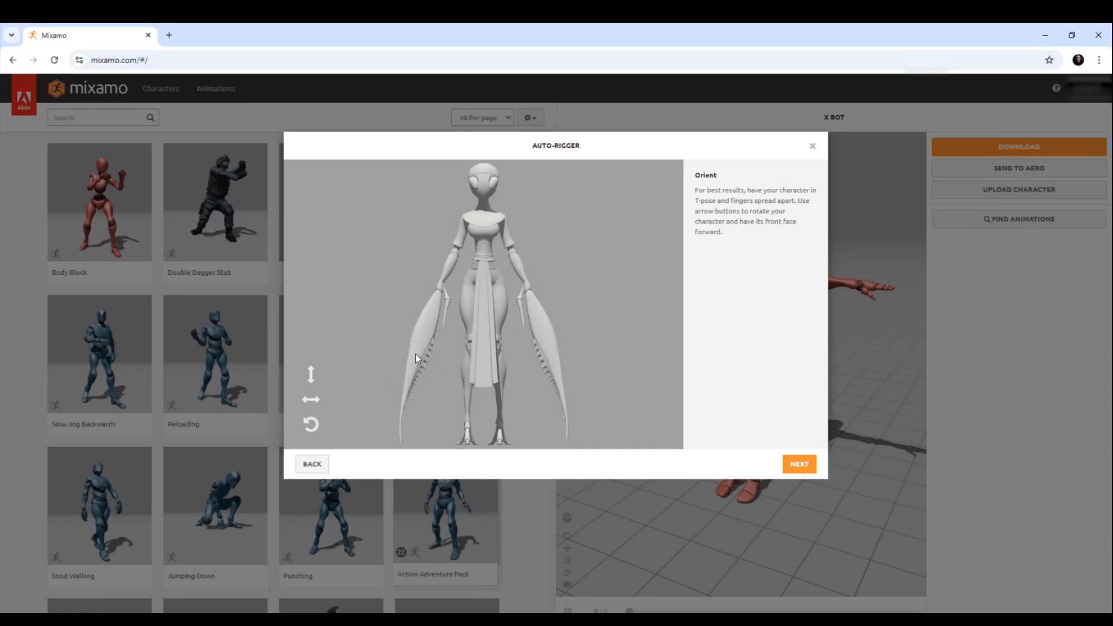
Accept the undressed mantis's orientation, place its chin, wrist, elbow, knee and groin markers, and auto-rig it with the Standard Skeleton (65)
left_click(800, 464)
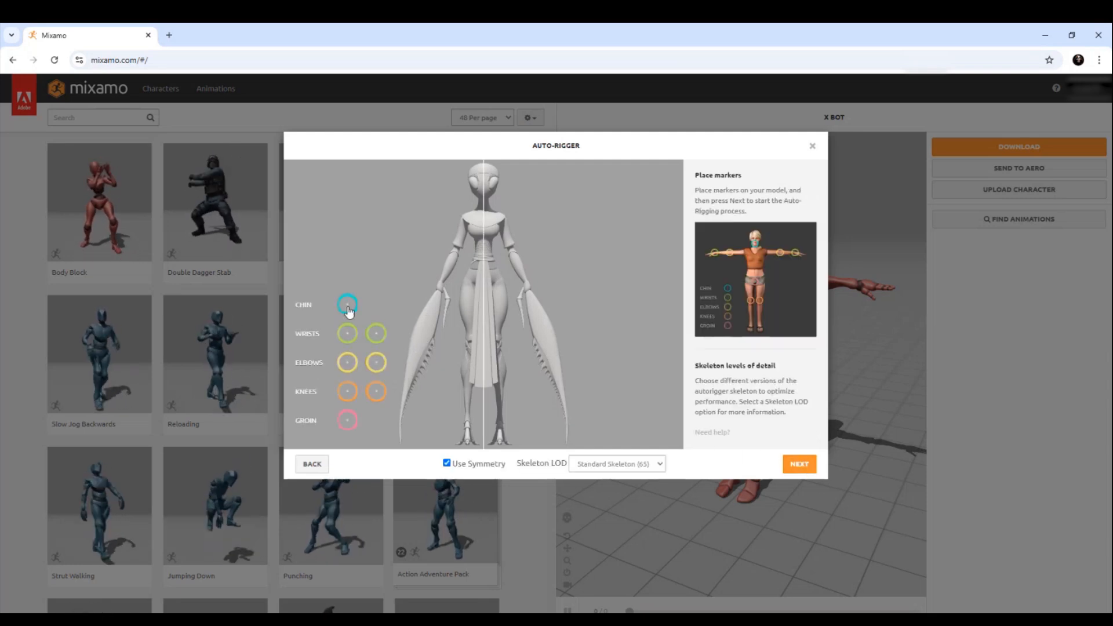
mouse_move(347, 305)
left_mouse_down()
mouse_move(467, 194)
mouse_move(483, 199)
left_mouse_up()
left_click_drag(348, 334, 442, 291)
left_click_drag(348, 363, 457, 255)
left_click_drag(347, 392, 471, 346)
left_click_drag(347, 421, 483, 282)
left_click(802, 467)
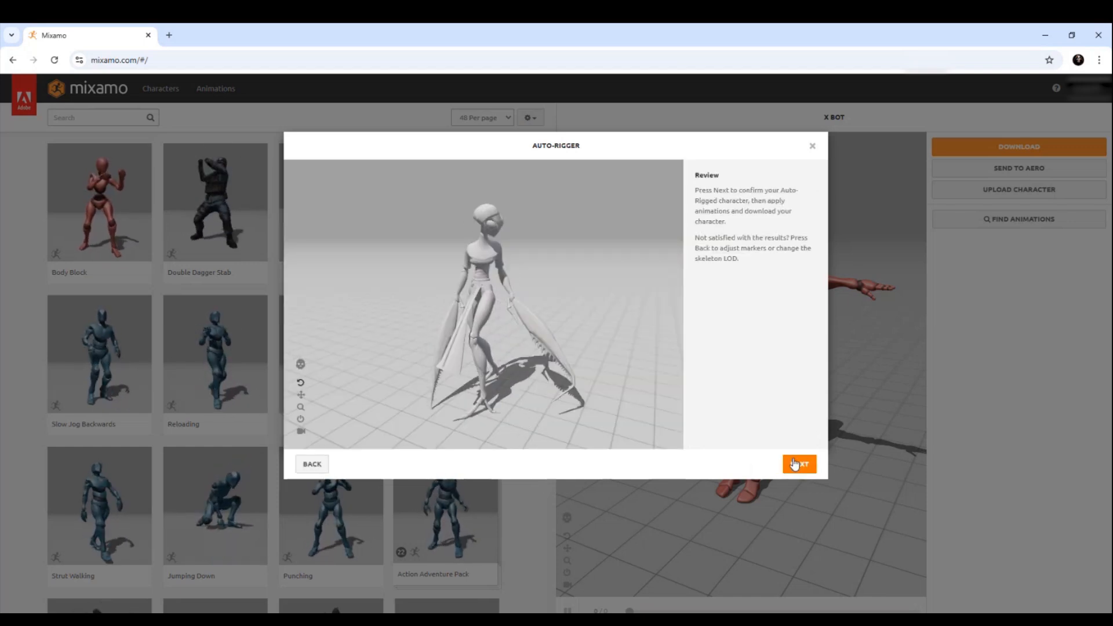
Examine the rigged mantis's mesh deformation and skeleton from several angles, and close the auto-rigger
left_click_drag(487, 301, 541, 265)
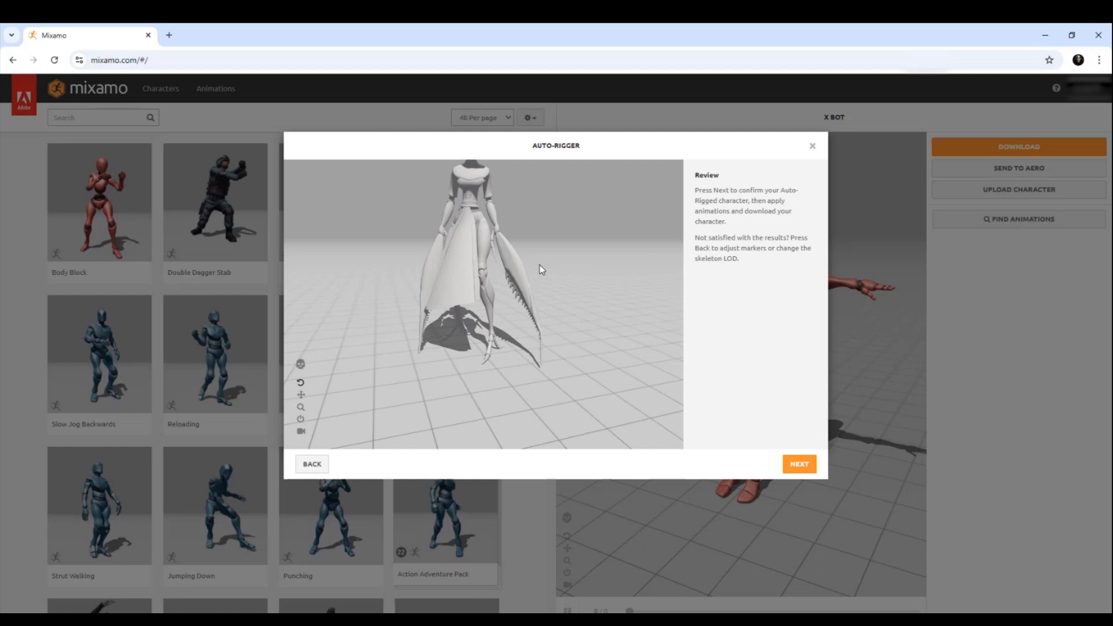
left_click(301, 365)
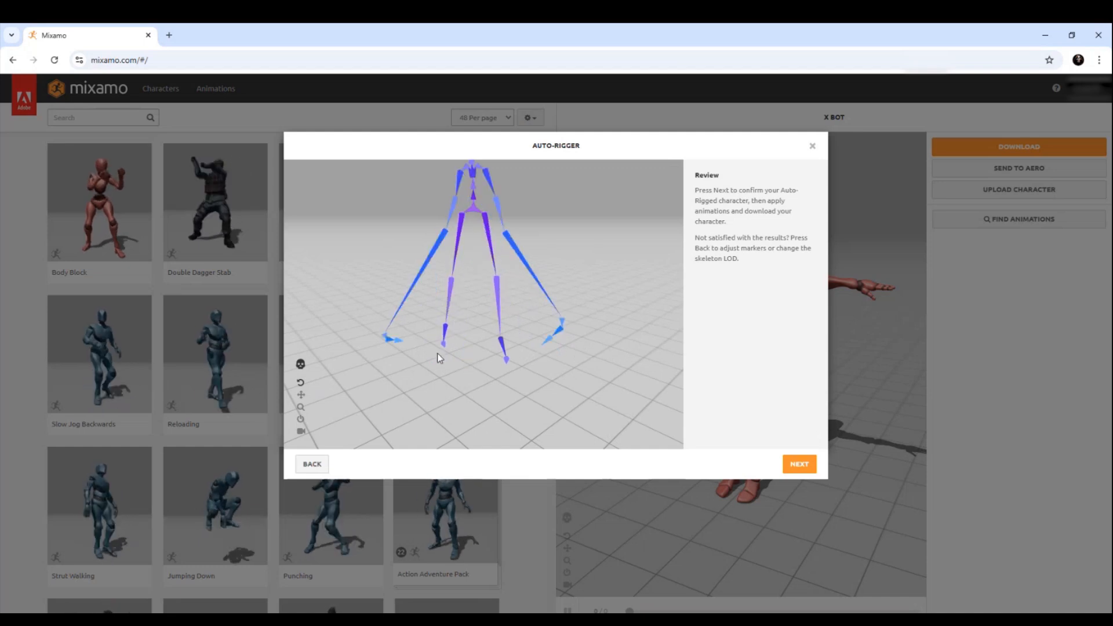
left_click(301, 365)
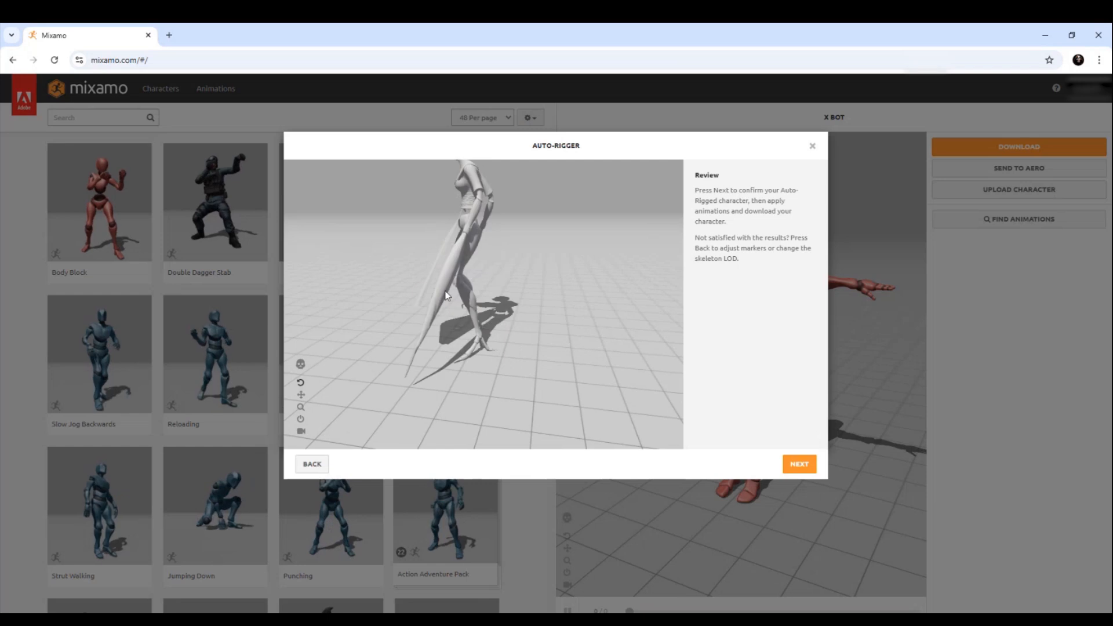
left_click_drag(417, 283, 507, 255)
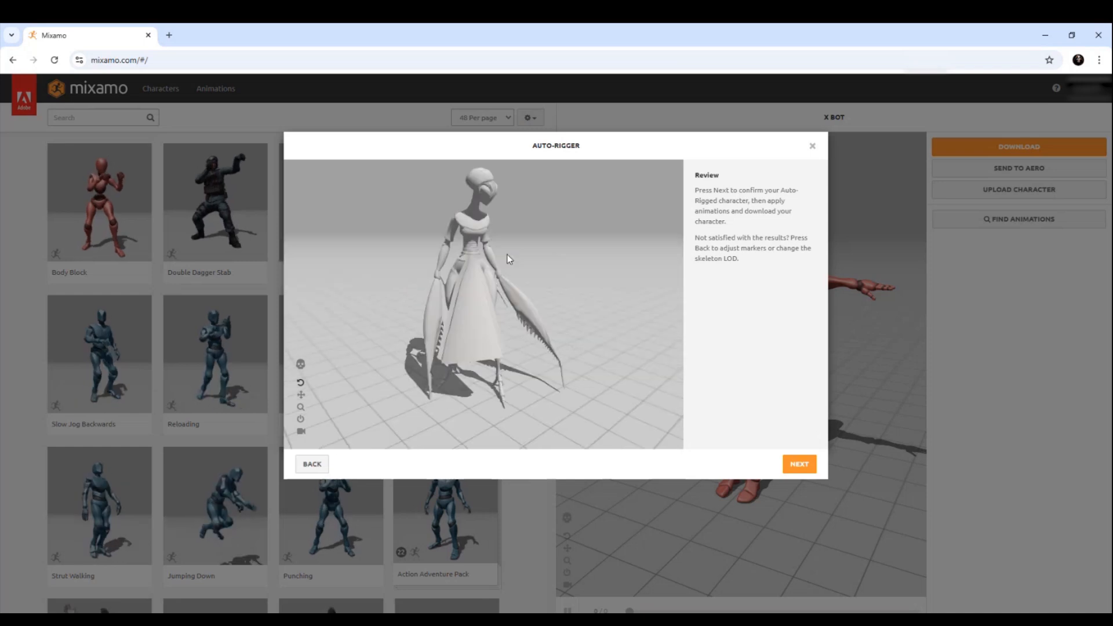
left_click(813, 148)
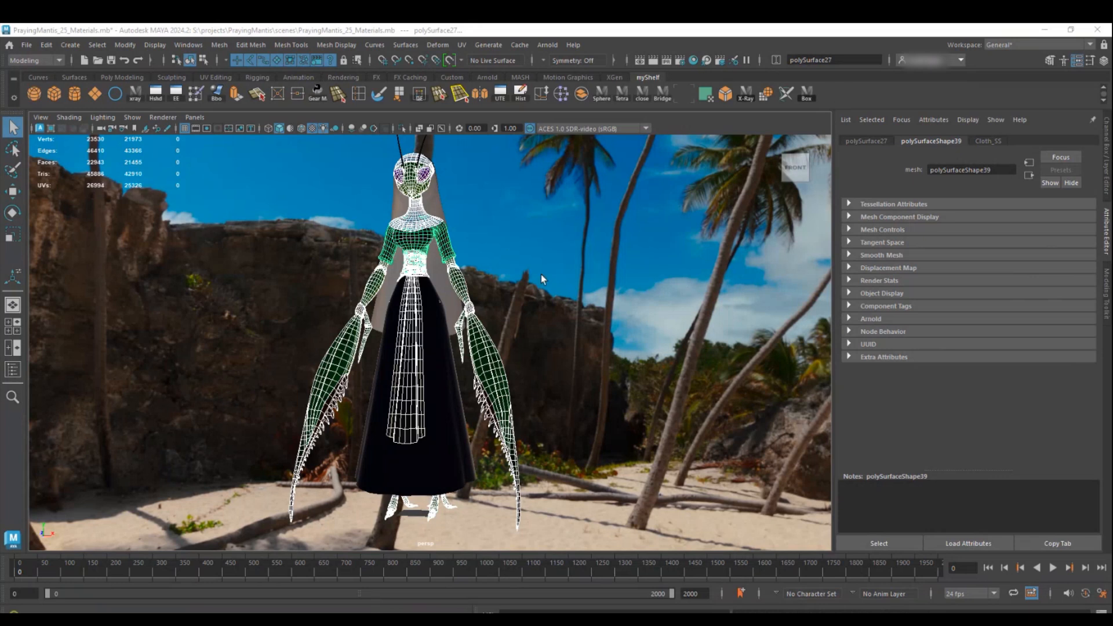
Switch to the mantis scene in Maya and select the thin finger piece at the character's left wrist
left_click_drag(502, 296, 541, 297, "alt")
right_click_drag(540, 297, 577, 330, "alt")
middle_click_drag(577, 331, 564, 351, "alt")
scroll(543, 342, "up", 3)
left_click(540, 355)
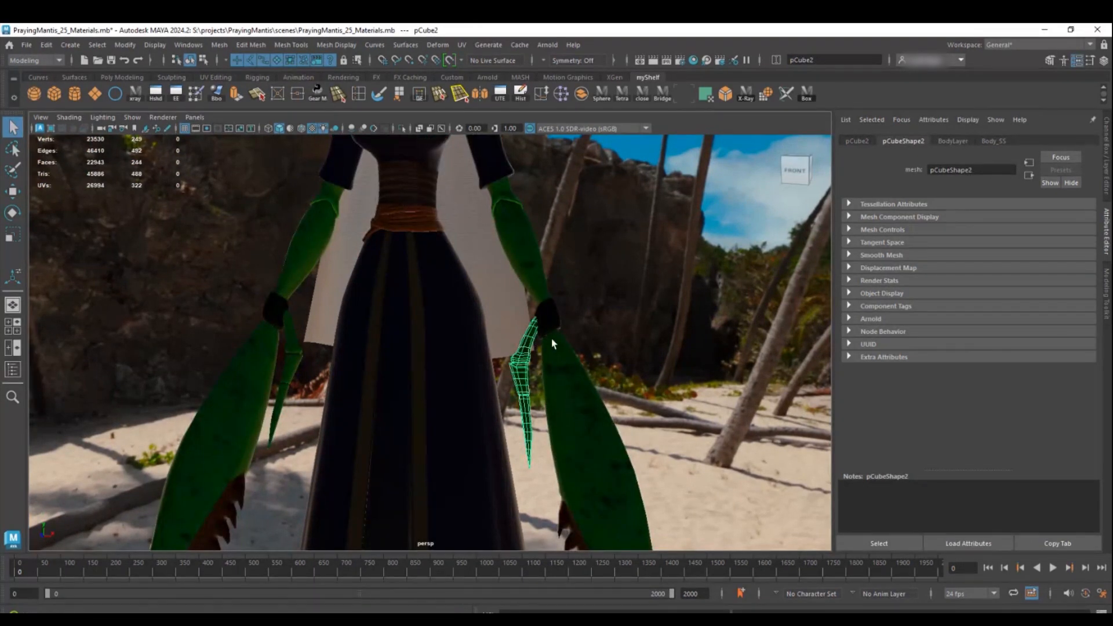
Examine the selected finger and the long spiked claw beside it on the left arm
scroll(552, 343, "up", 3)
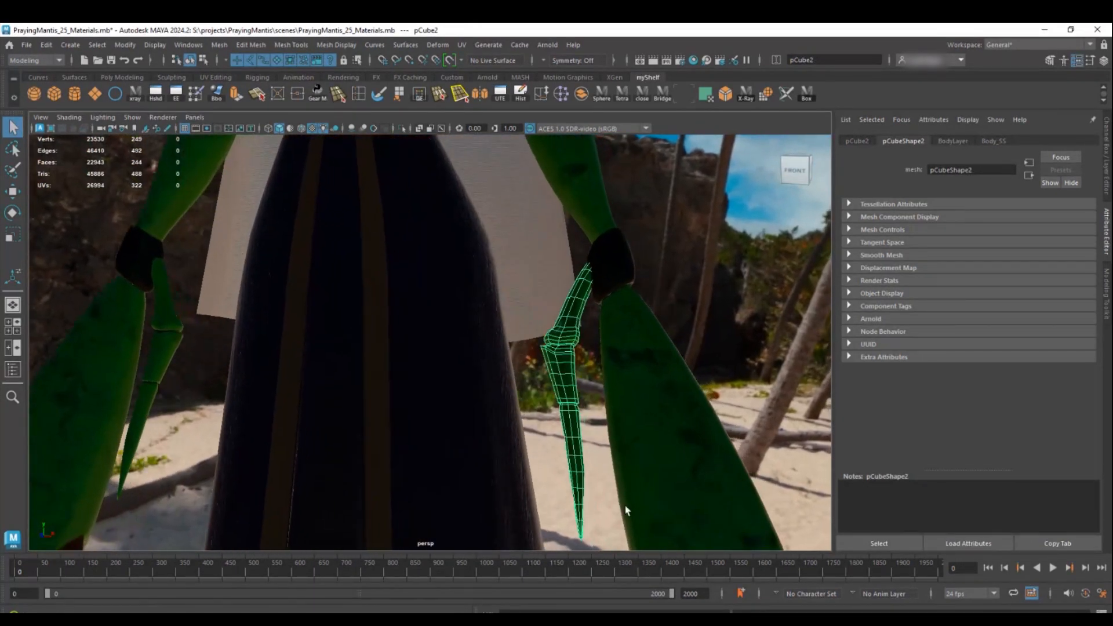
middle_click_drag(654, 425, 676, 327, "alt")
right_click_drag(677, 327, 555, 332, "alt")
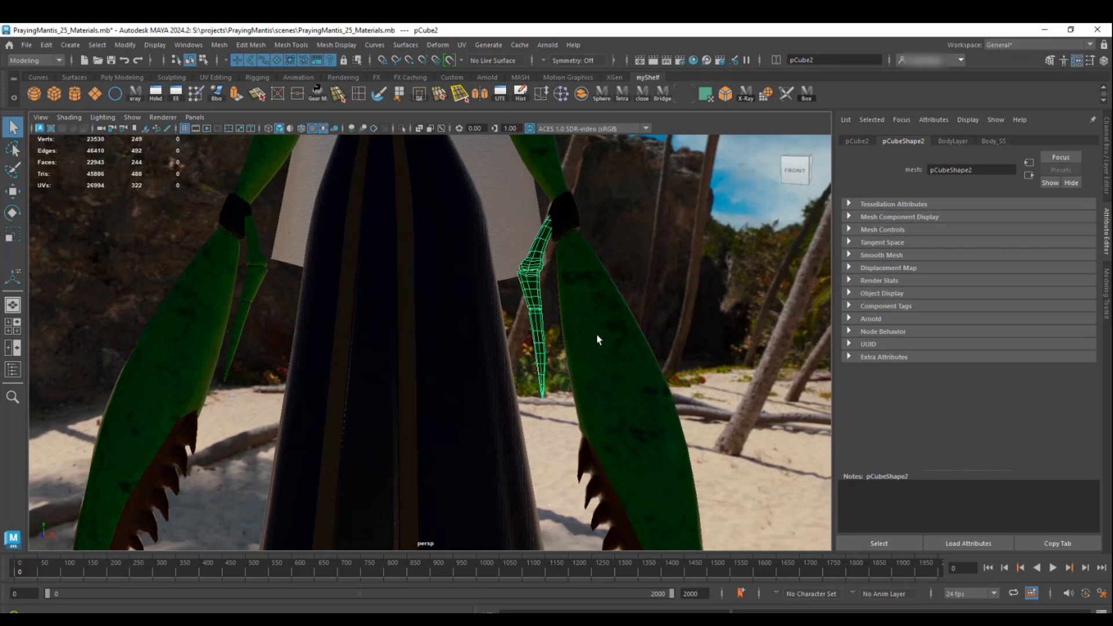
scroll(599, 340, "down", 3)
middle_click_drag(577, 365, 542, 256, "alt")
scroll(552, 348, "down", 3)
middle_click_drag(552, 348, 553, 266, "alt")
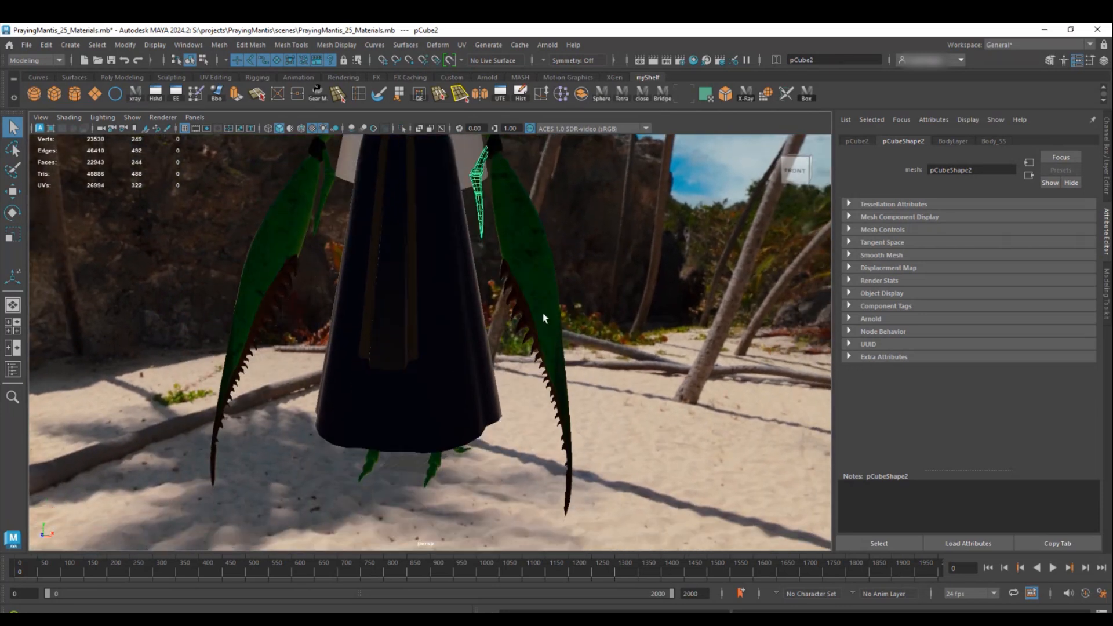
scroll(557, 386, "up", 5)
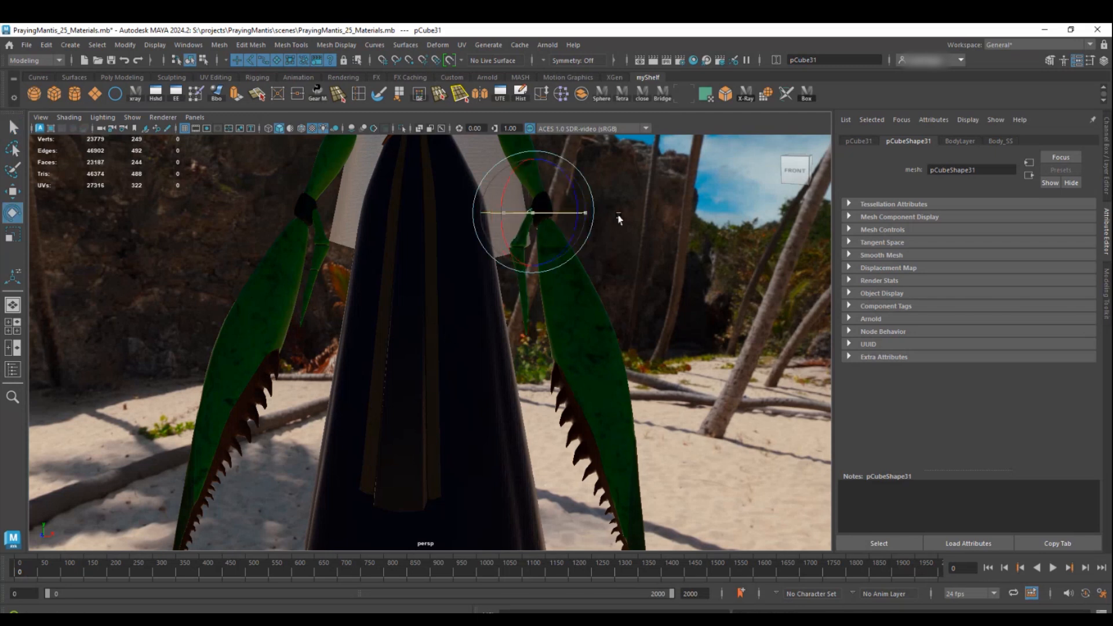
Rotate the duplicated left finger forward around its wrist end in the side view
key("space")
left_click_drag(669, 412, 682, 412)
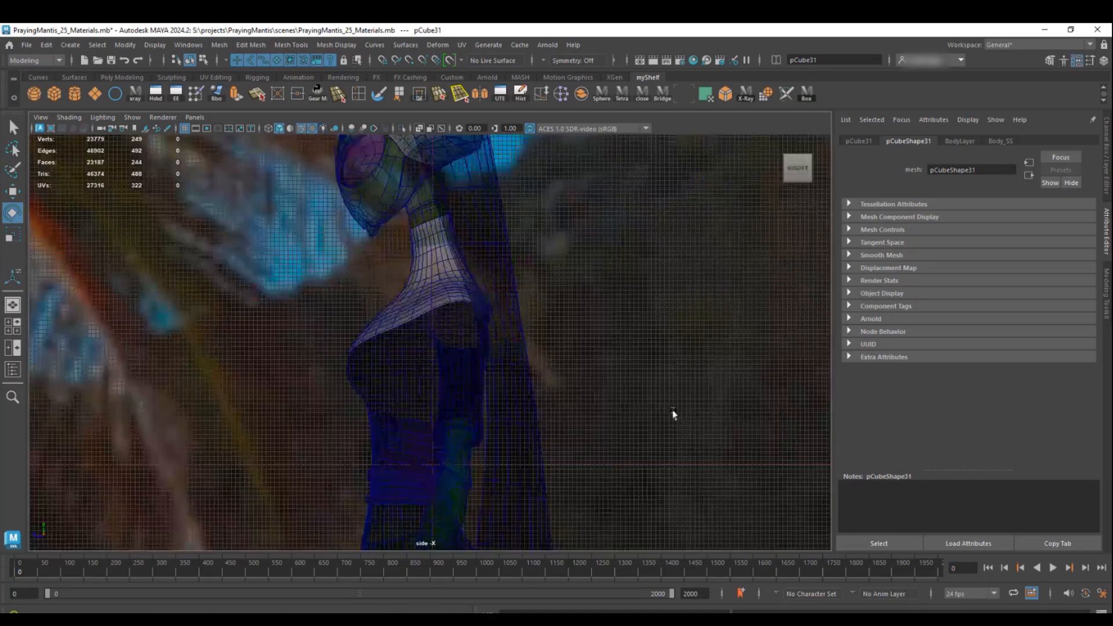
key("f")
middle_click_drag(538, 372, 666, 391, "alt")
scroll(590, 343, "down", 2)
left_click_drag(498, 216, 561, 249)
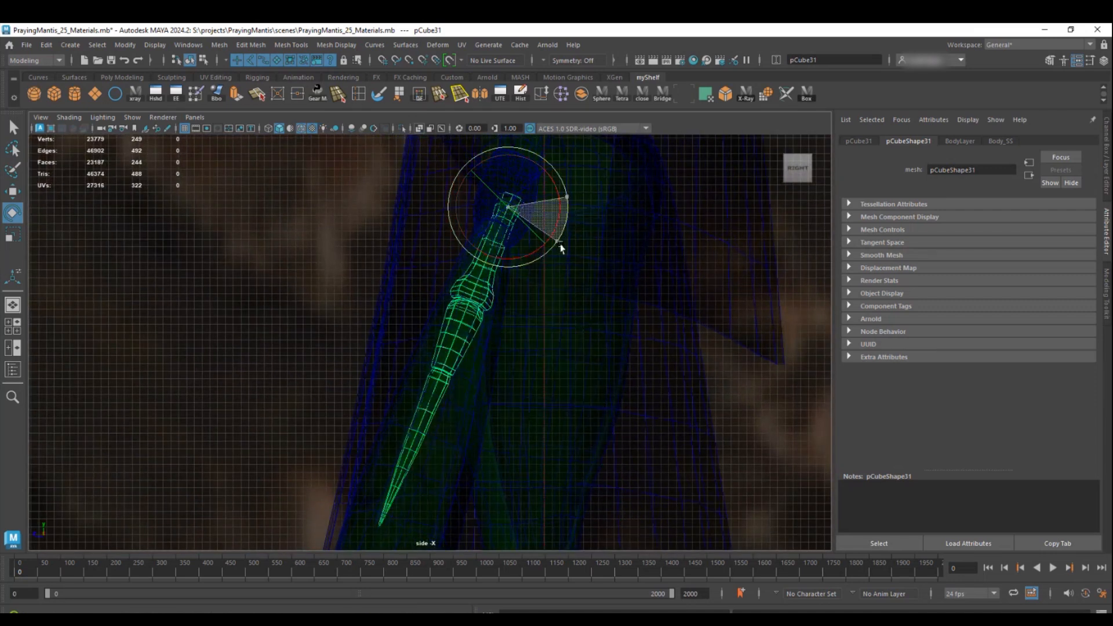
Rotate the duplicated finger outward, away from the body, in the front view
key("space")
key("space")
key("space")
key("space")
middle_click_drag(434, 333, 392, 333, "alt")
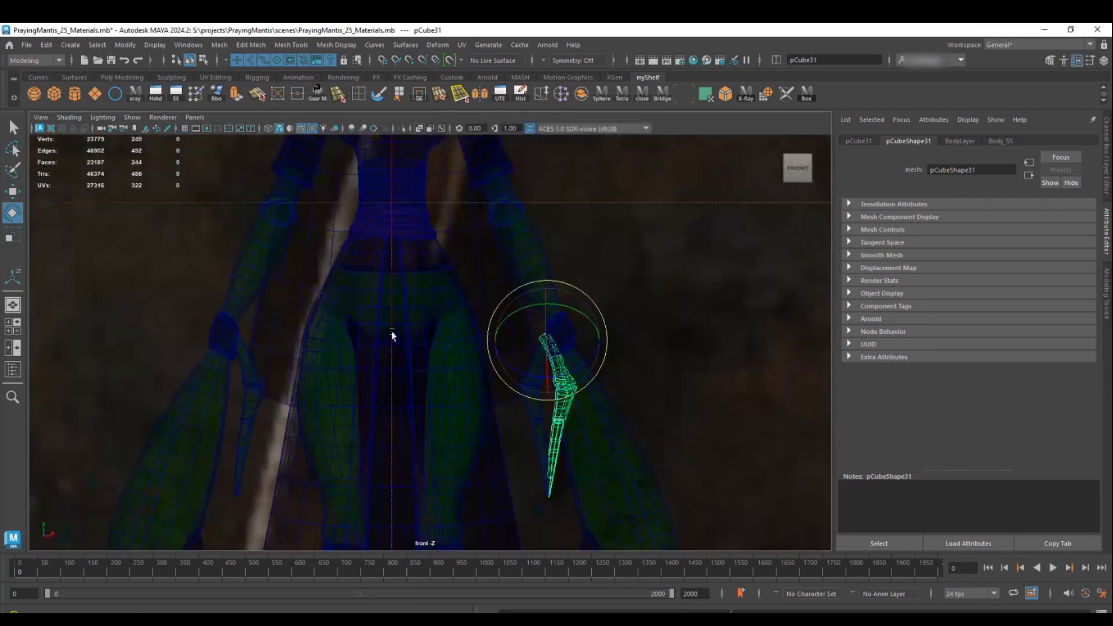
left_click_drag(597, 323, 587, 291)
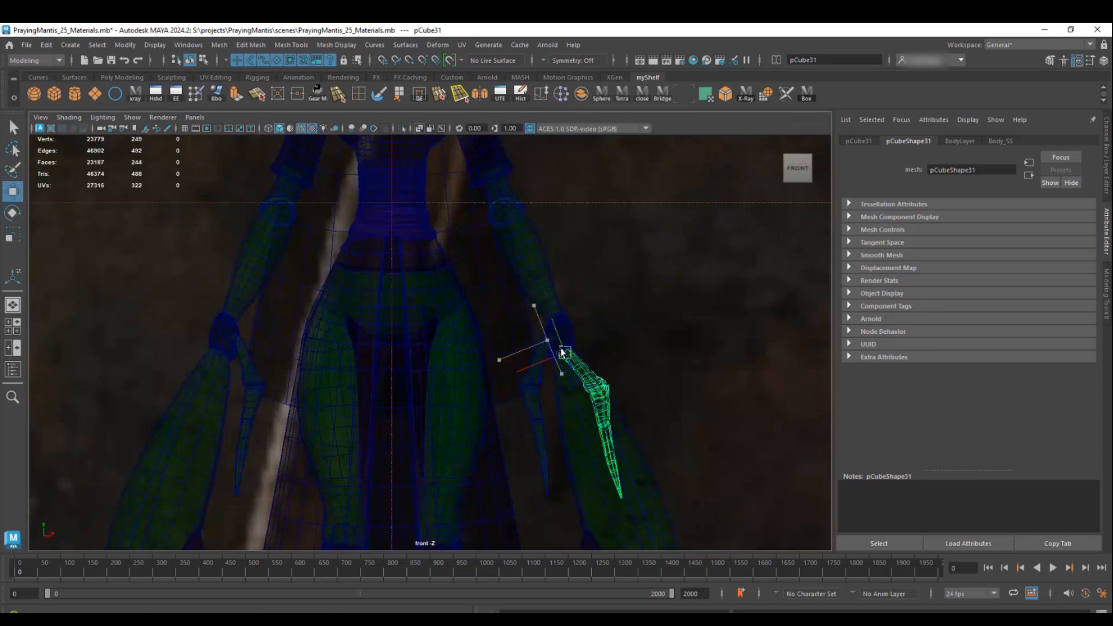
Position the duplicated finger's base at the left wrist joint and check its placement in perspective with wireframe display
key("space")
key("space")
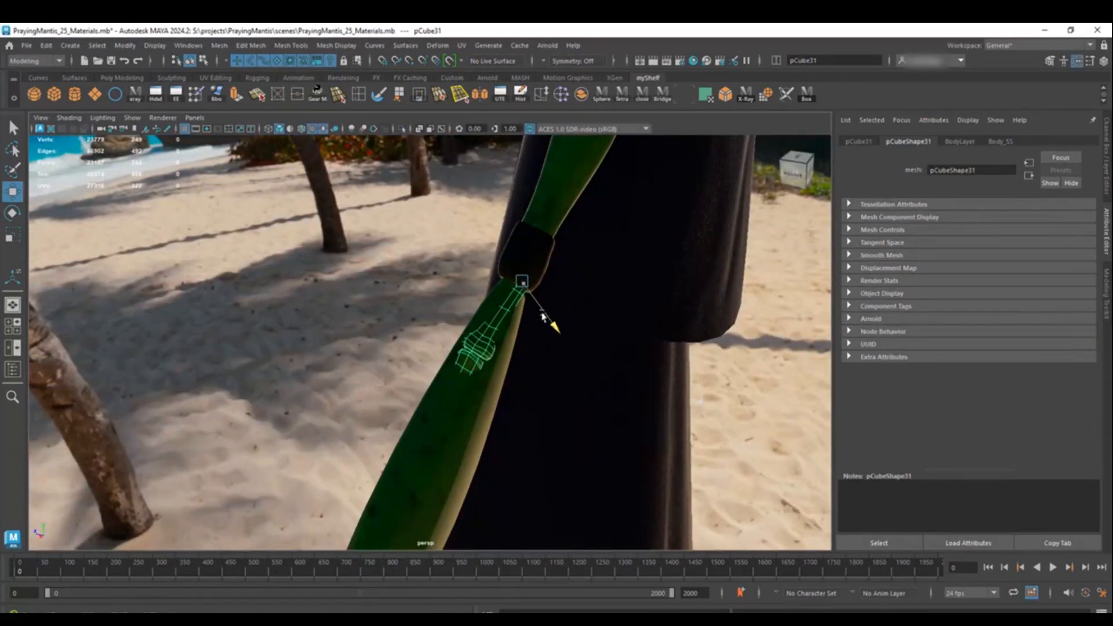
left_click_drag(538, 316, 563, 331, "alt")
left_click_drag(580, 280, 579, 369, "alt")
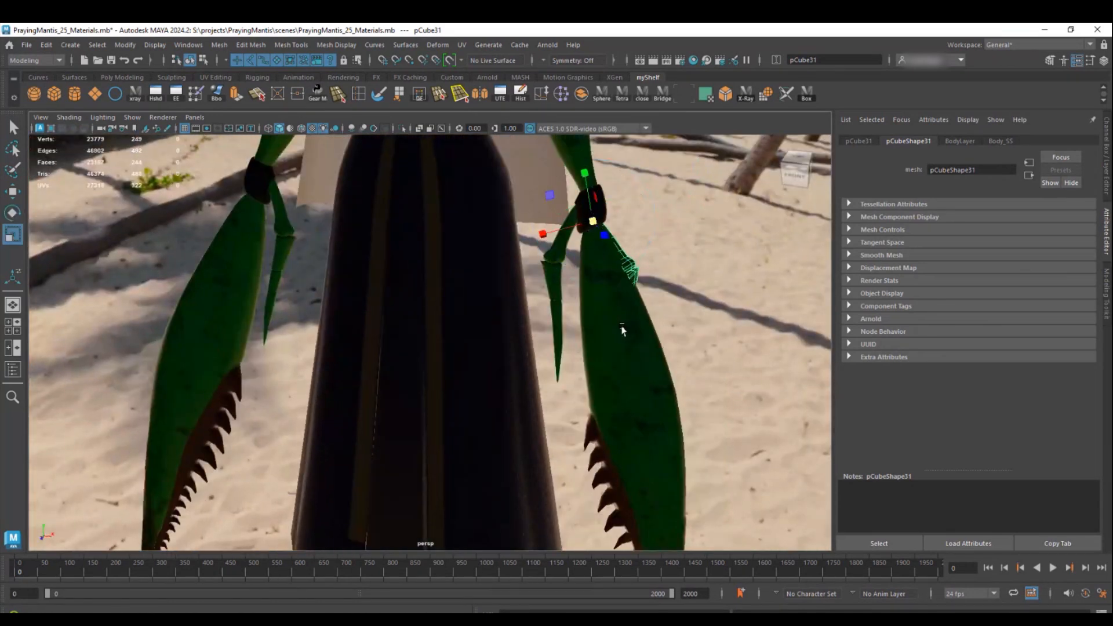
key("4")
left_click_drag(622, 330, 679, 408, "alt")
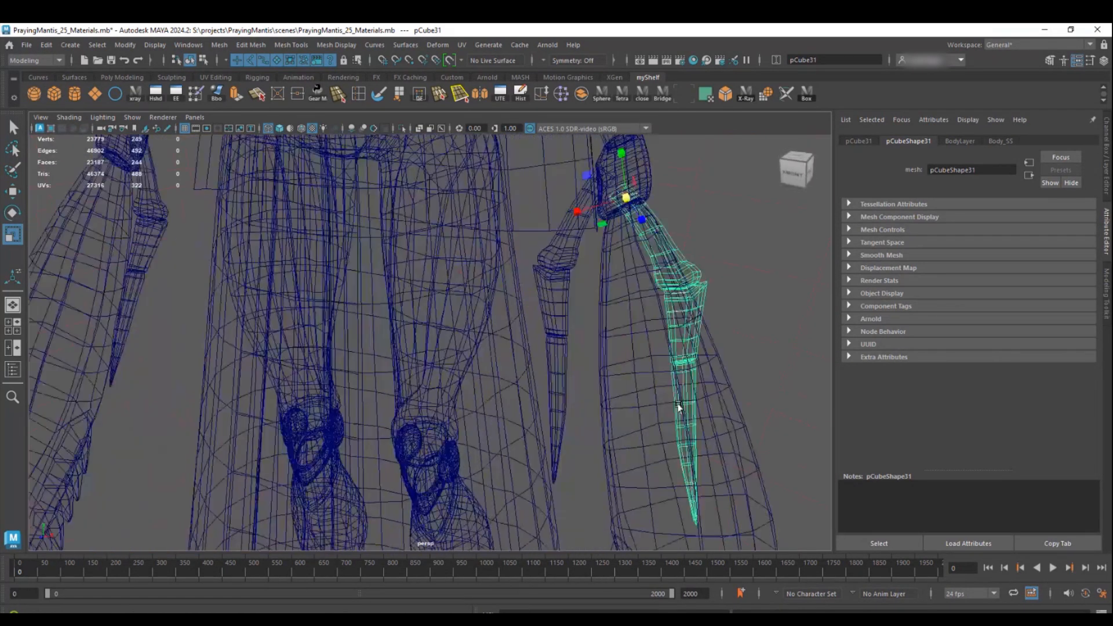
Move the duplicated finger slightly down at the left wrist joint
middle_click_drag(678, 405, 650, 433, "alt")
key("w")
left_click_drag(591, 172, 591, 181)
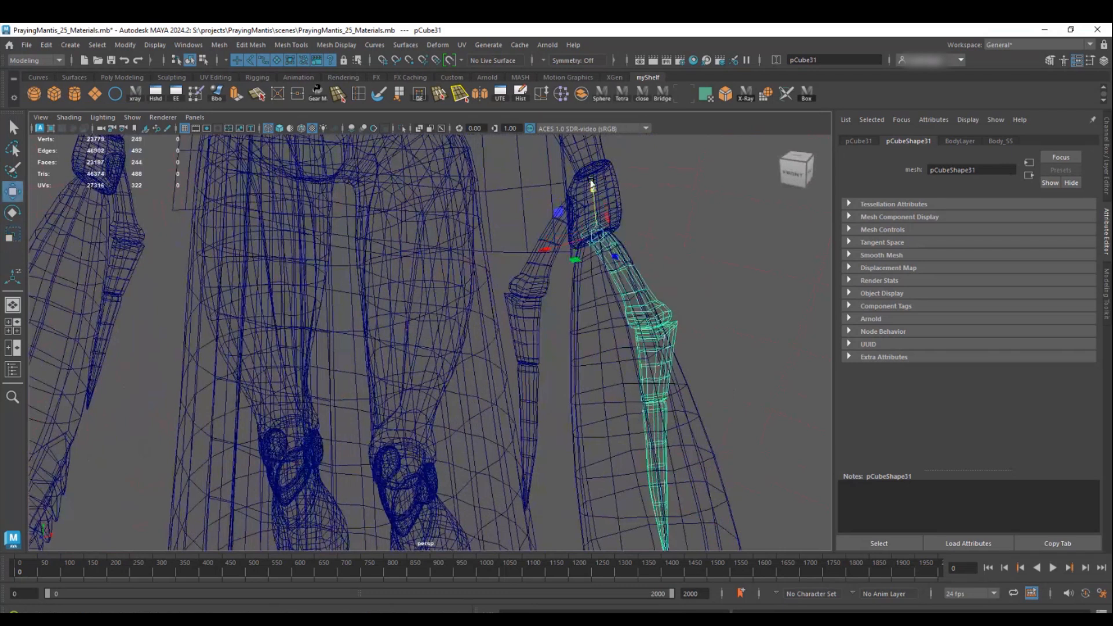
Examine the duplicated finger's placement against the left wrist, the original finger and the claw from different distances and angles
right_click_drag(675, 278, 510, 284, "alt")
middle_click_drag(619, 303, 656, 266, "alt")
right_click_drag(656, 267, 525, 279, "alt")
middle_click_drag(525, 279, 534, 224, "alt")
left_click_drag(574, 238, 598, 232, "alt")
middle_click_drag(602, 297, 602, 251, "alt")
right_click_drag(602, 251, 499, 290, "alt")
middle_click_drag(499, 291, 505, 269, "alt")
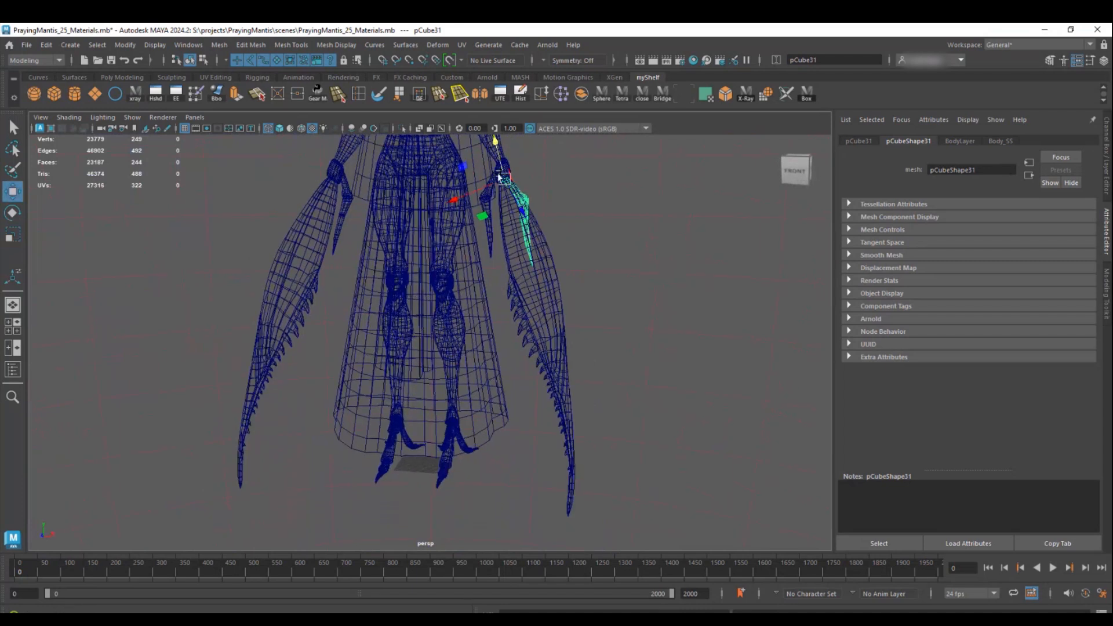
right_click_drag(506, 232, 589, 359, "alt")
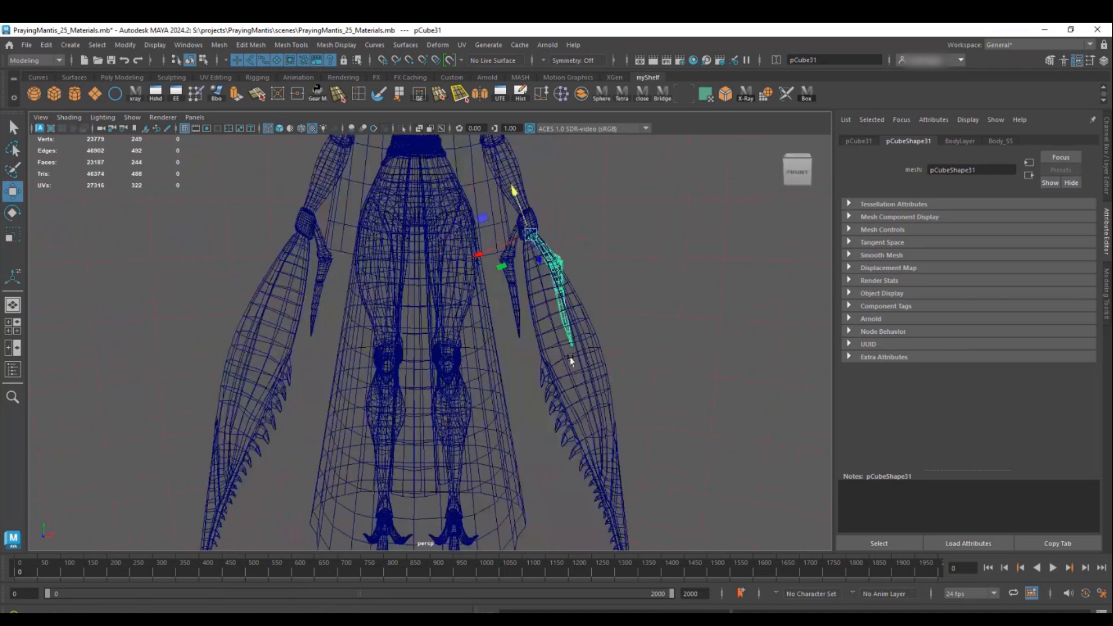
middle_click_drag(535, 367, 550, 409, "alt")
left_click_drag(522, 384, 500, 381, "alt")
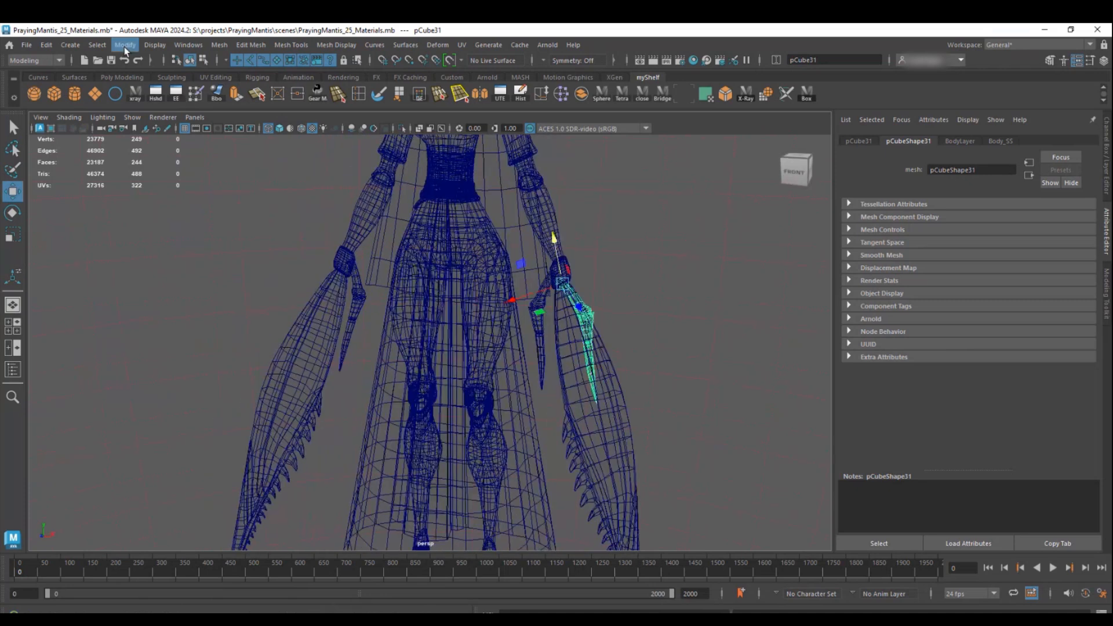
Set the new finger's pivot on the body's centre line, duplicate the finger, and mirror the copy with Scale X -1
mouse_move(319, 235)
left_mouse_down("alt")
mouse_move(392, 294)
mouse_move(279, 391)
left_mouse_up("alt")
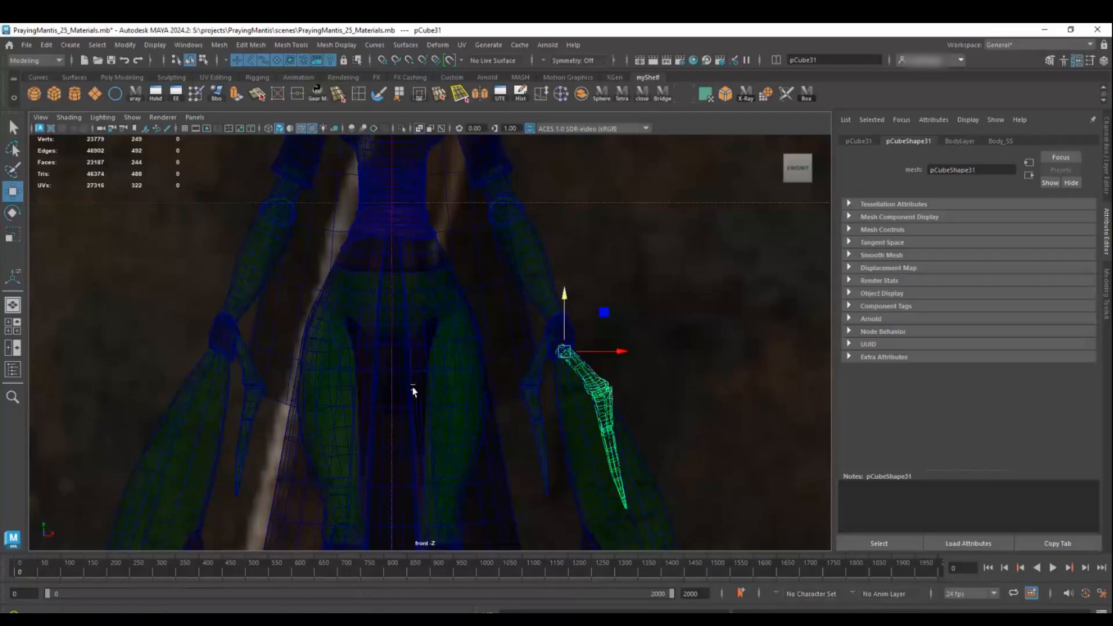
right_click_drag(414, 392, 374, 388, "alt")
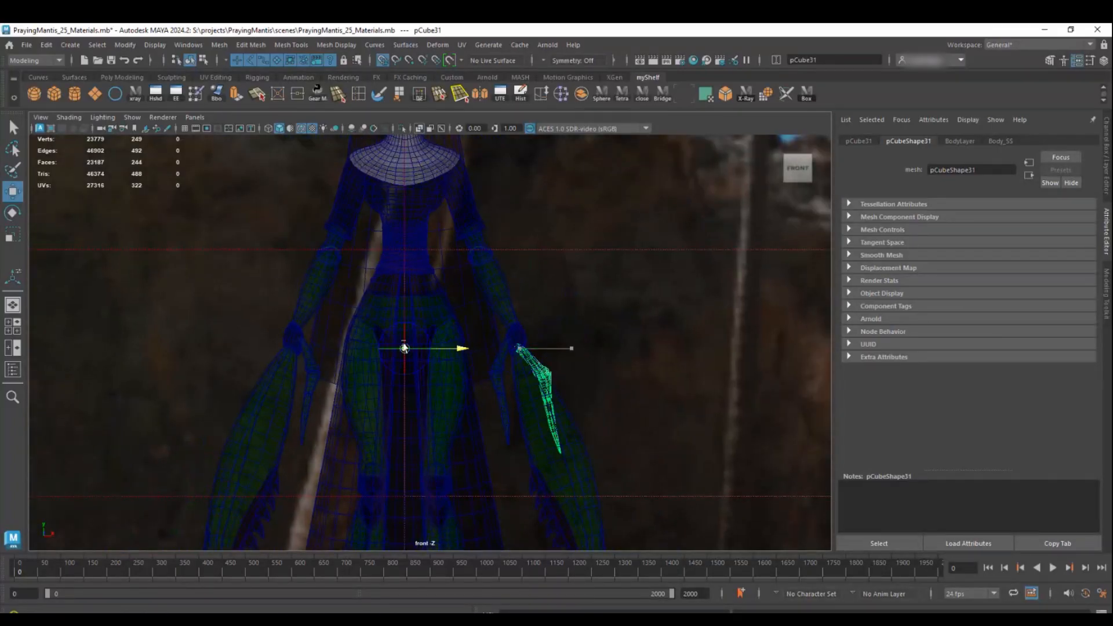
key("ctrl+d")
left_click(1107, 155)
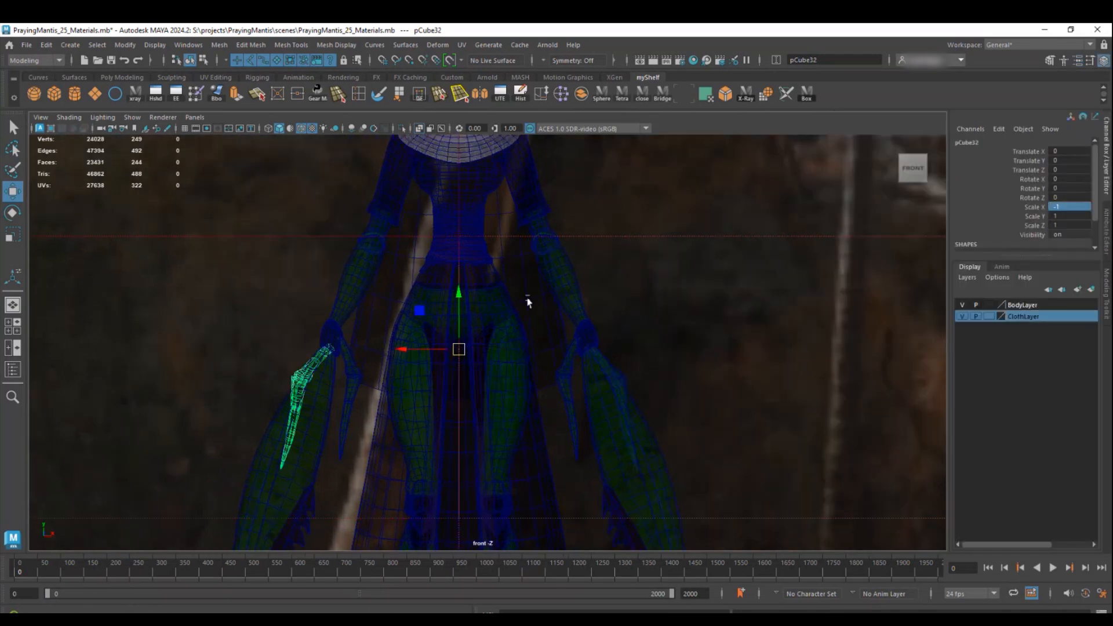
Select the character without its spiked claws, skirt and long veil, and export the selection as FBX over PrayingMants_Mixamo.fbx
right_click_drag(577, 377, 362, 221, "alt")
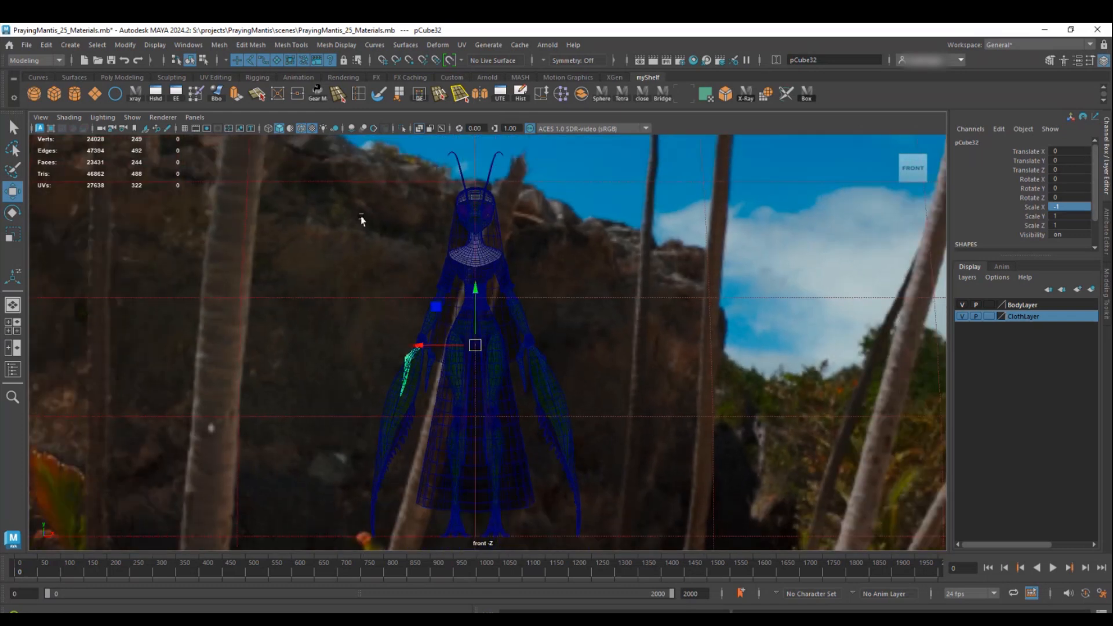
left_click_drag(694, 542, 695, 542)
scroll(478, 406, "up", 6)
left_click(315, 432, "ctrl")
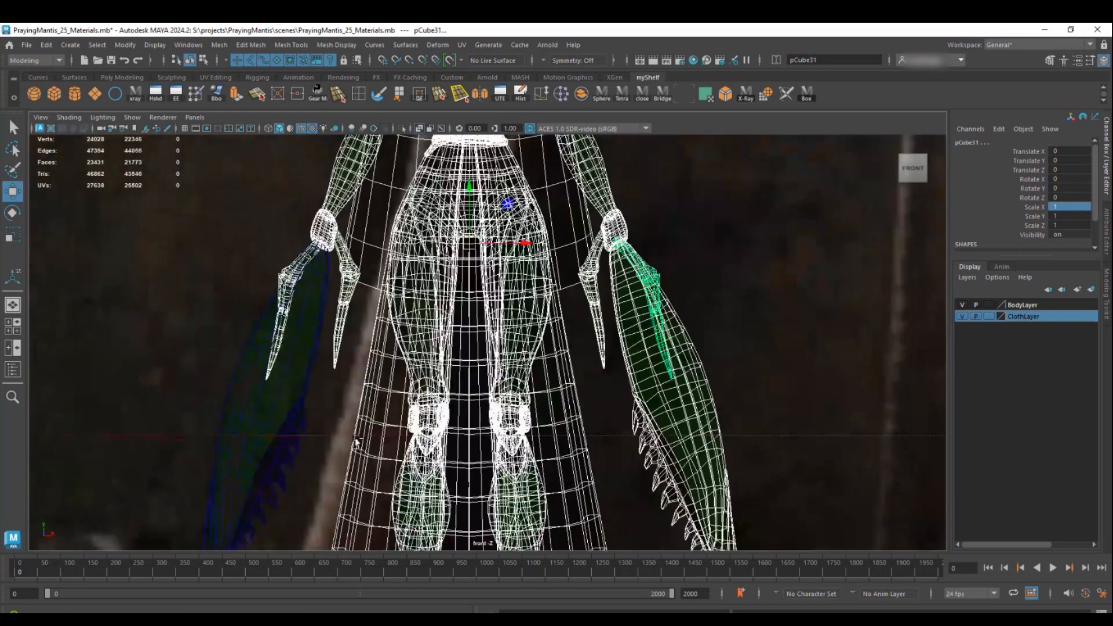
left_click(361, 410, "ctrl")
left_click(354, 221, "ctrl")
left_click(694, 442, "ctrl")
middle_click_drag(400, 137, 392, 378, "alt")
left_click_drag(626, 197, 385, 333, "alt")
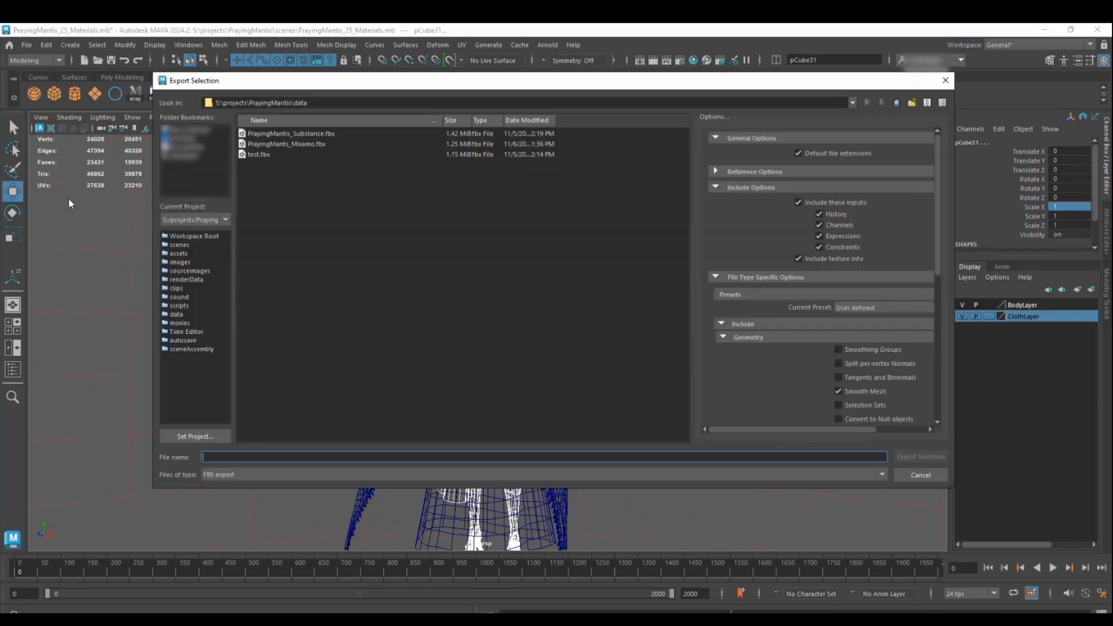
left_click(275, 143)
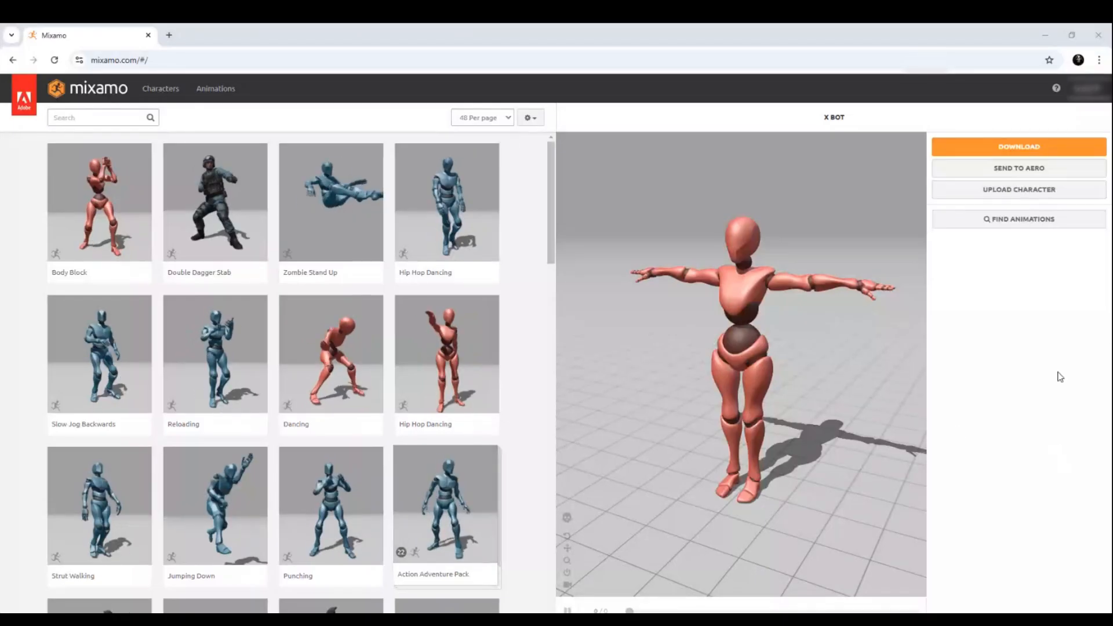
Switch to Mixamo, upload PrayingMants_Mixamo.fbx as a new character, and accept its front-facing orientation
left_click(1011, 190)
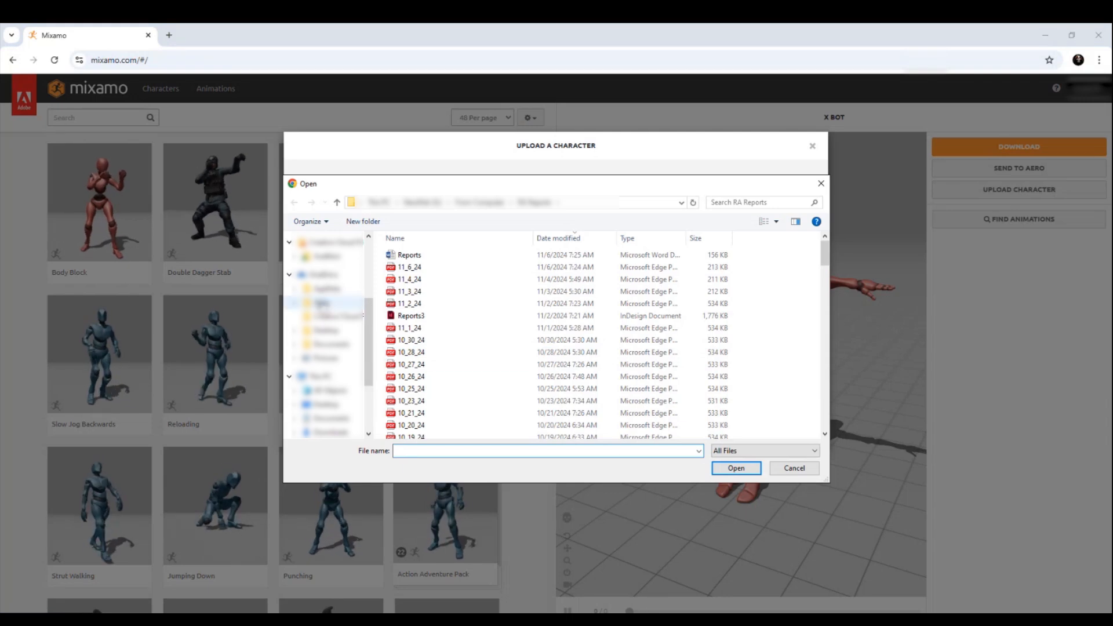
left_click(793, 468)
left_click_drag(846, 509, 513, 348)
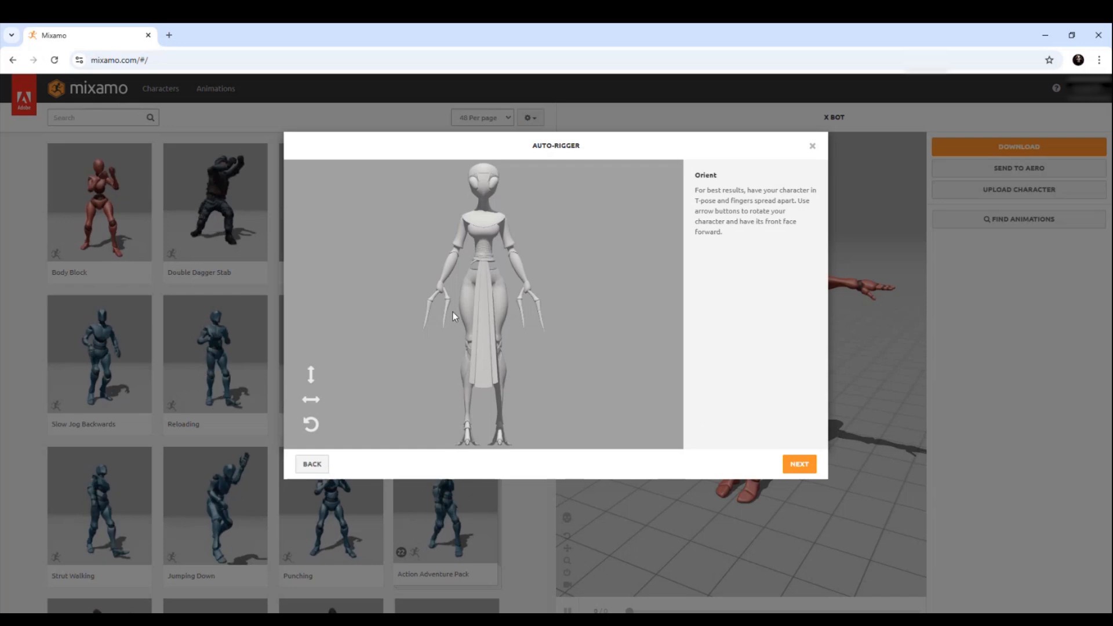
left_click(801, 467)
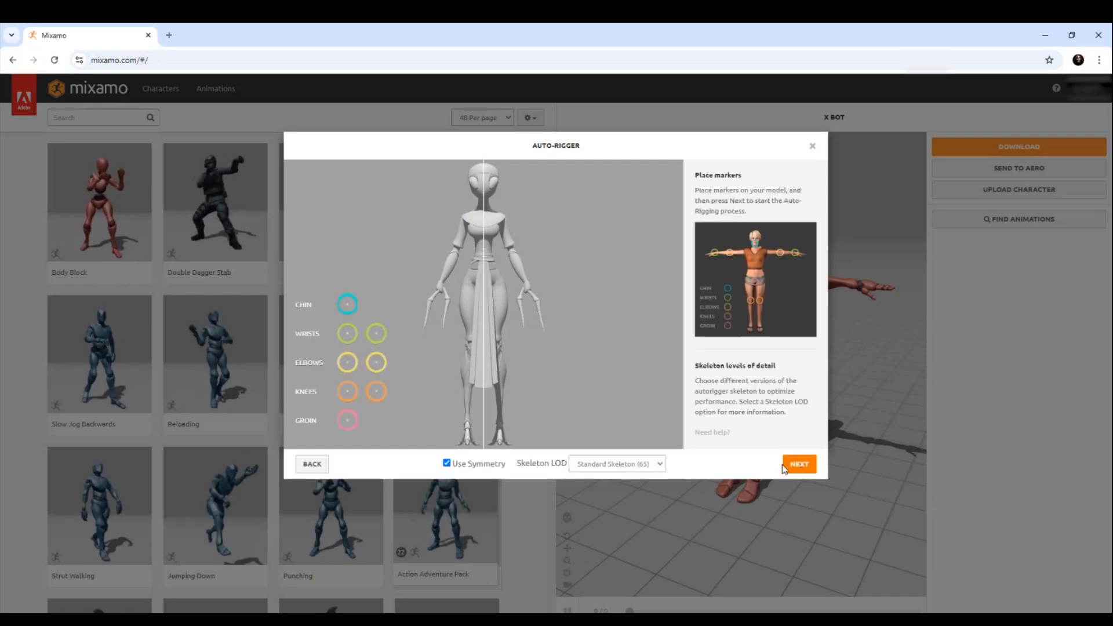
Place symmetric markers on the chin, wrists, elbows, knees and groin, and start auto-rigging with Standard Skeleton (65)
left_click_drag(338, 305, 430, 244)
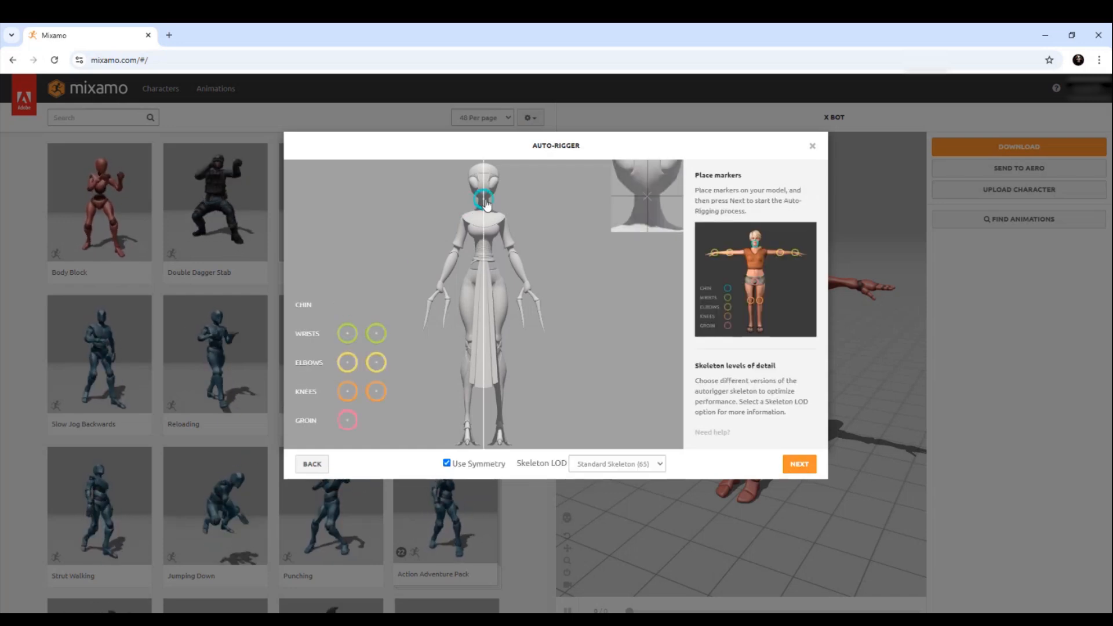
left_click_drag(486, 203, 486, 204)
left_click_drag(346, 335, 439, 290)
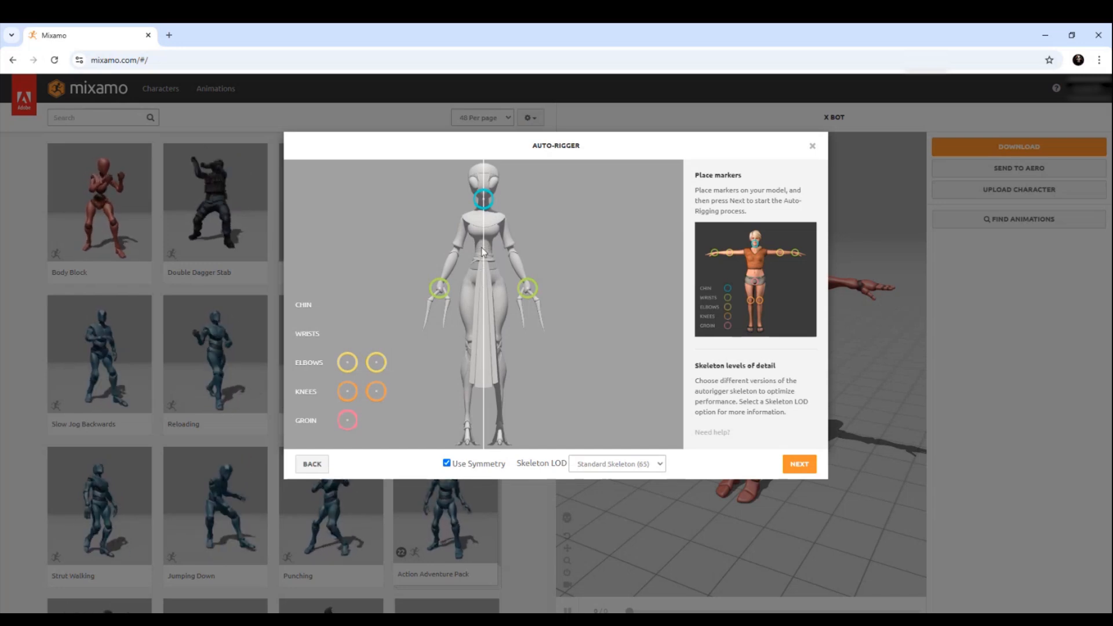
left_click_drag(347, 366, 445, 257)
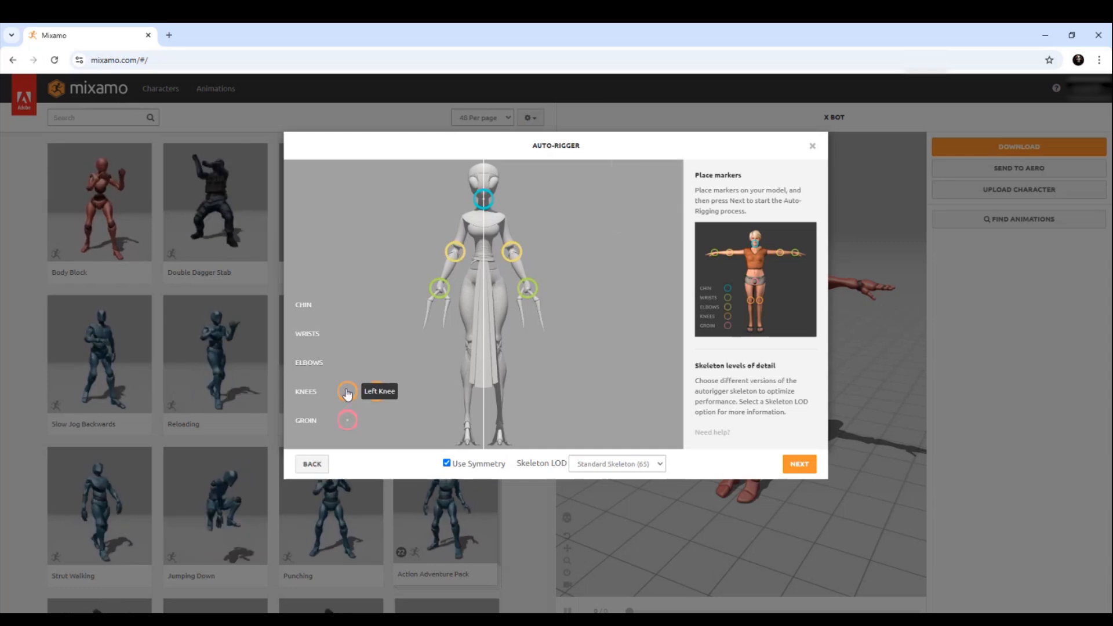
left_click_drag(349, 396, 472, 348)
mouse_move(348, 424)
left_mouse_down()
mouse_move(441, 273)
mouse_move(486, 287)
left_mouse_up()
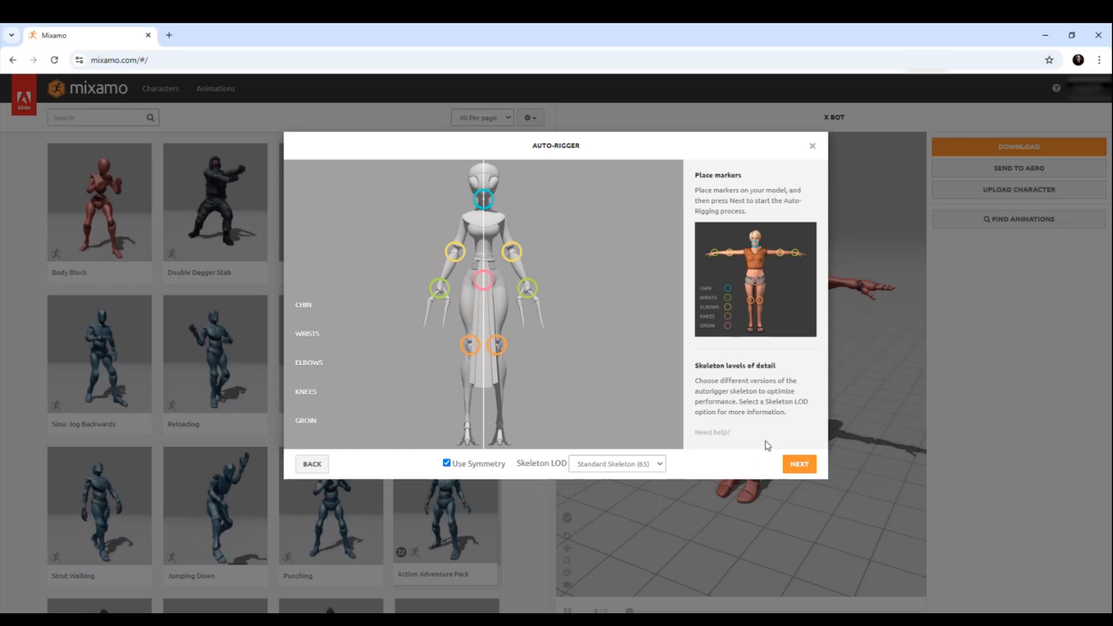
left_click(804, 465)
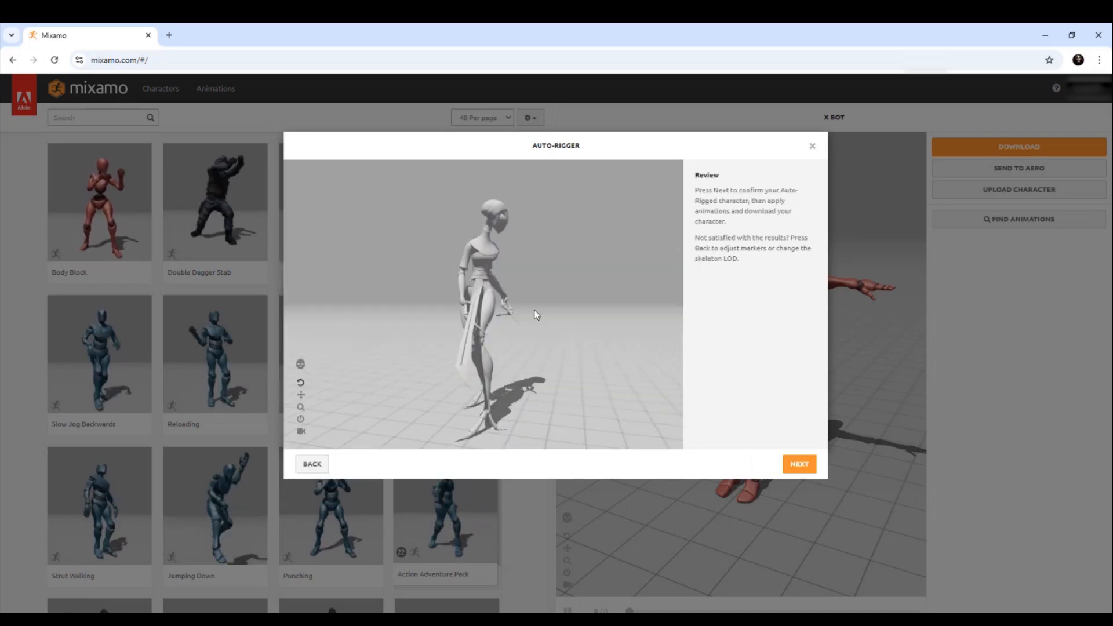
Inspect the generated skeleton in the review, restore the mesh display, and accept the auto-rigged character
left_click(300, 365)
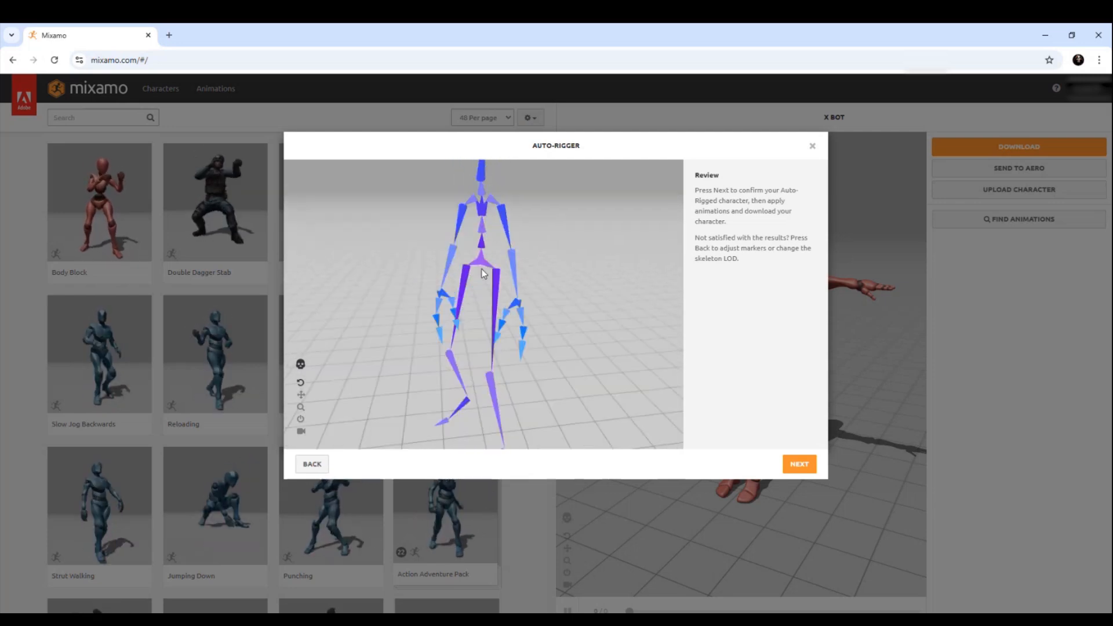
left_click(300, 364)
left_click(799, 464)
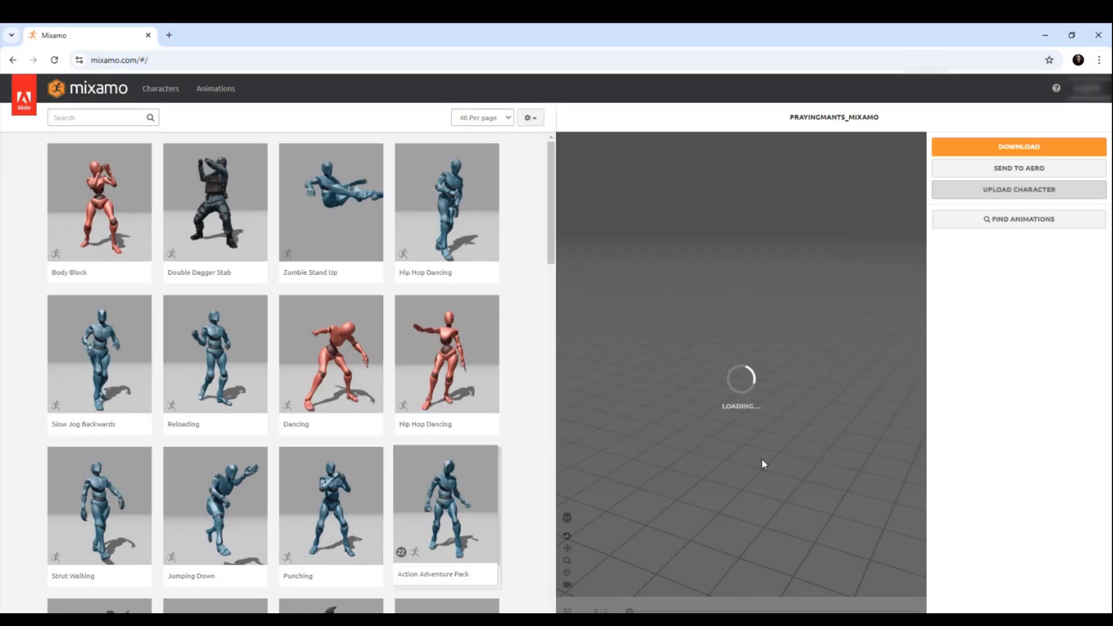
Preview the Body Block animation on the rigged mantis character
left_click_drag(663, 283, 627, 331)
left_click_drag(557, 301, 708, 276)
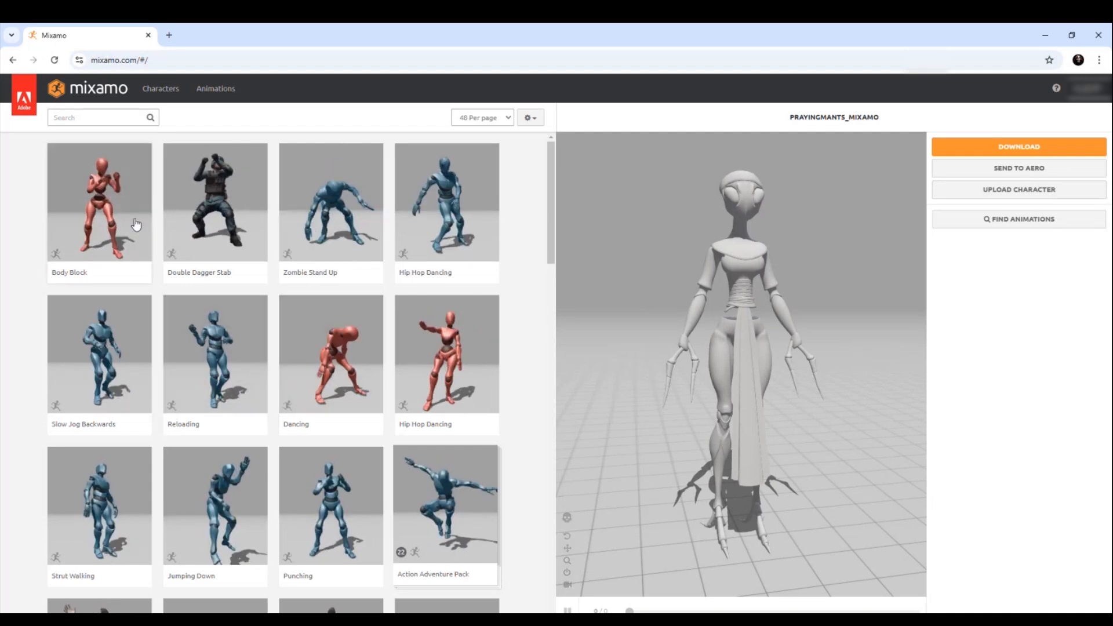
left_click(100, 203)
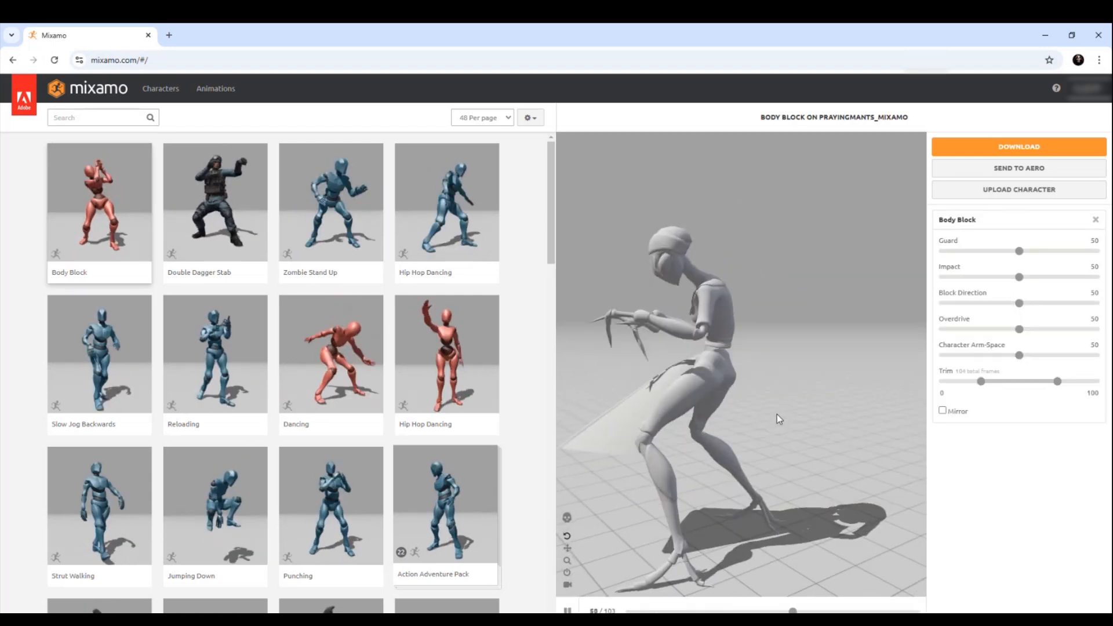
Filter the animations to the Dance genre and preview Hip Hop Dancing and Breakdance 1990 on the character
left_click(112, 117)
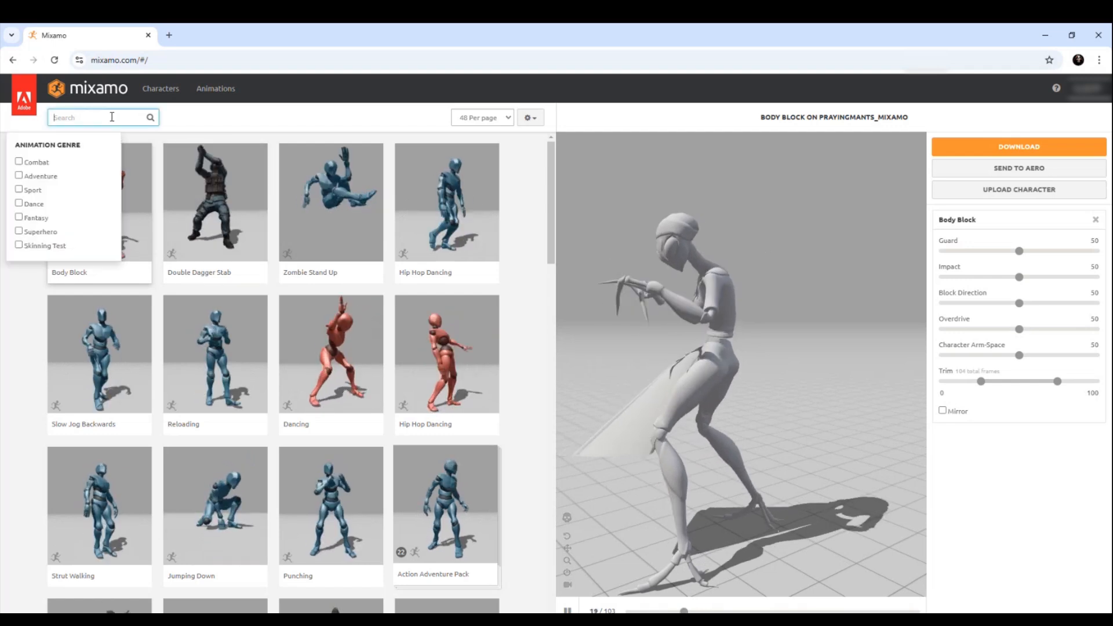
left_click(37, 206)
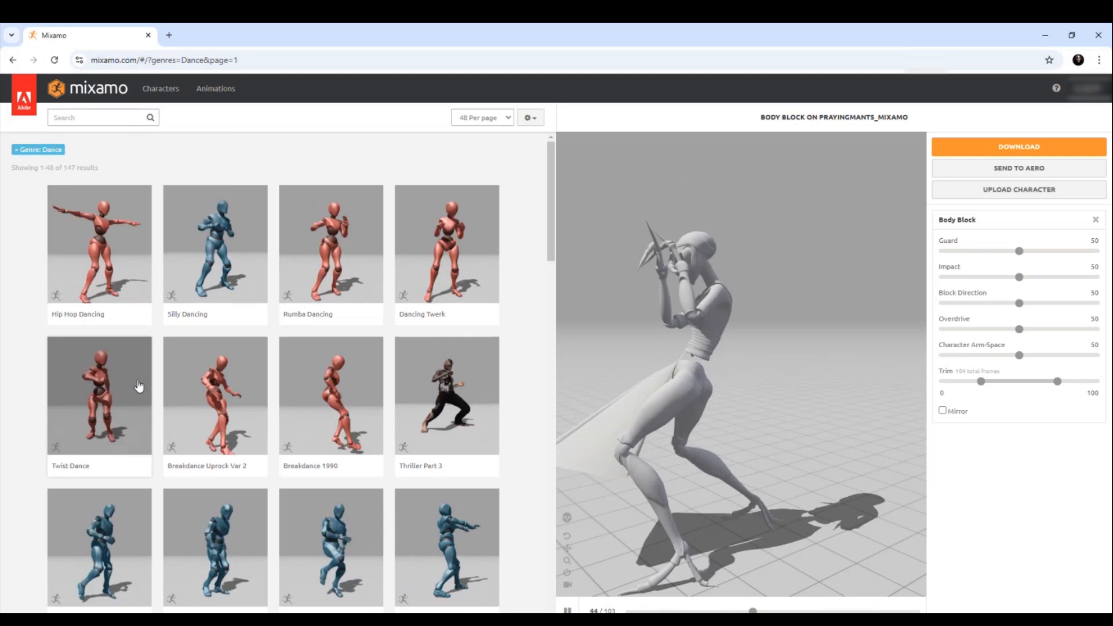
left_click(93, 248)
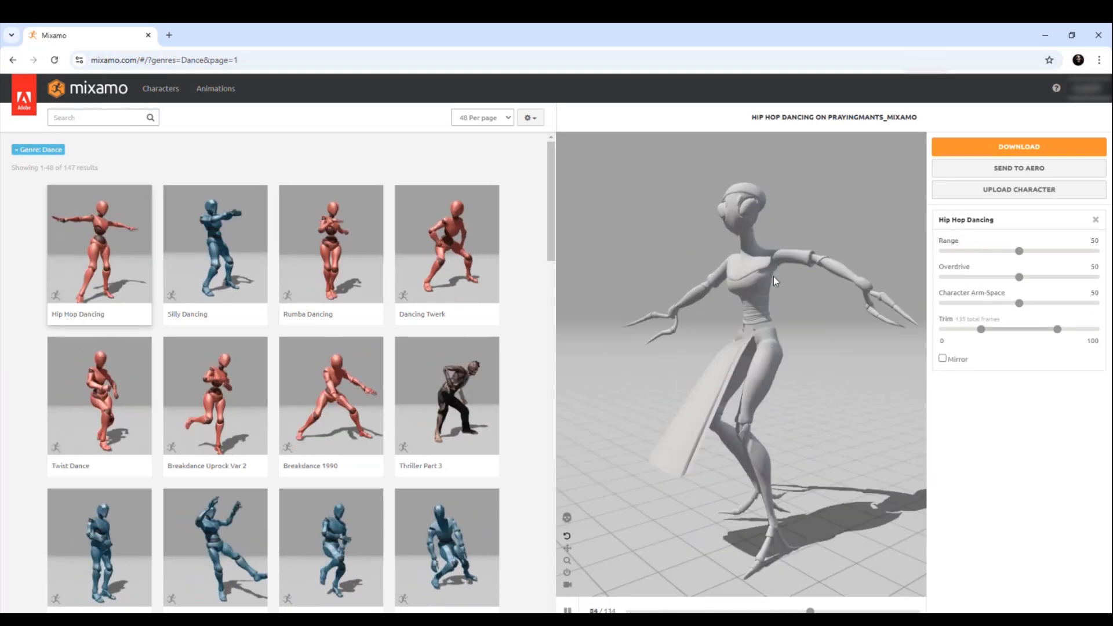
left_click(373, 378)
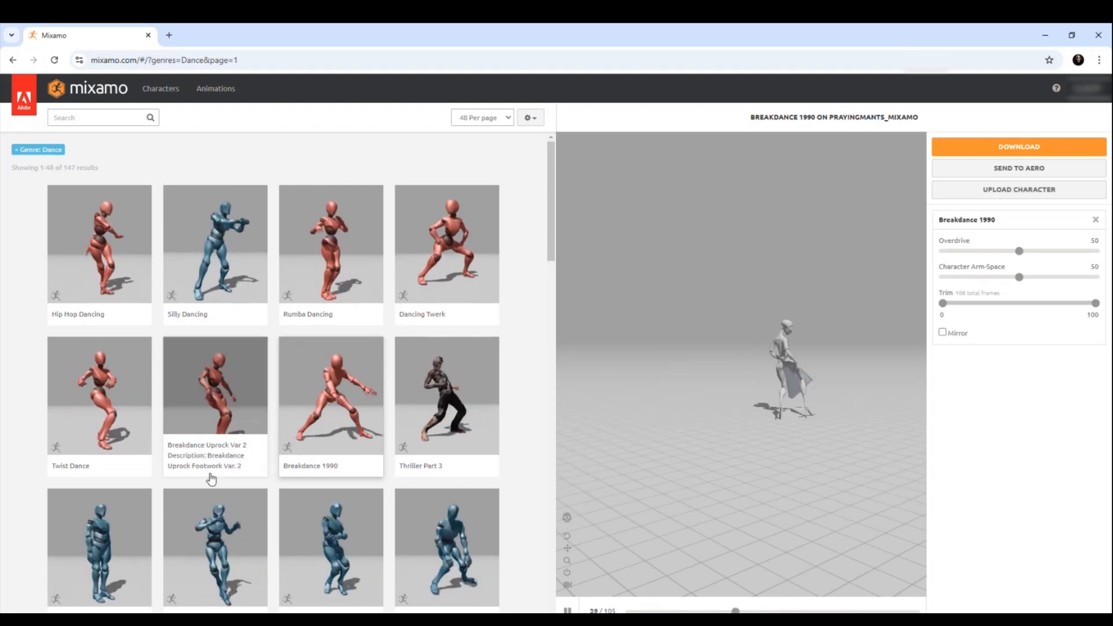
Browse the remaining dance animations and clear the Breakdance 1990 preview from the character
scroll(212, 478, "down", 3)
scroll(212, 478, "down", 3)
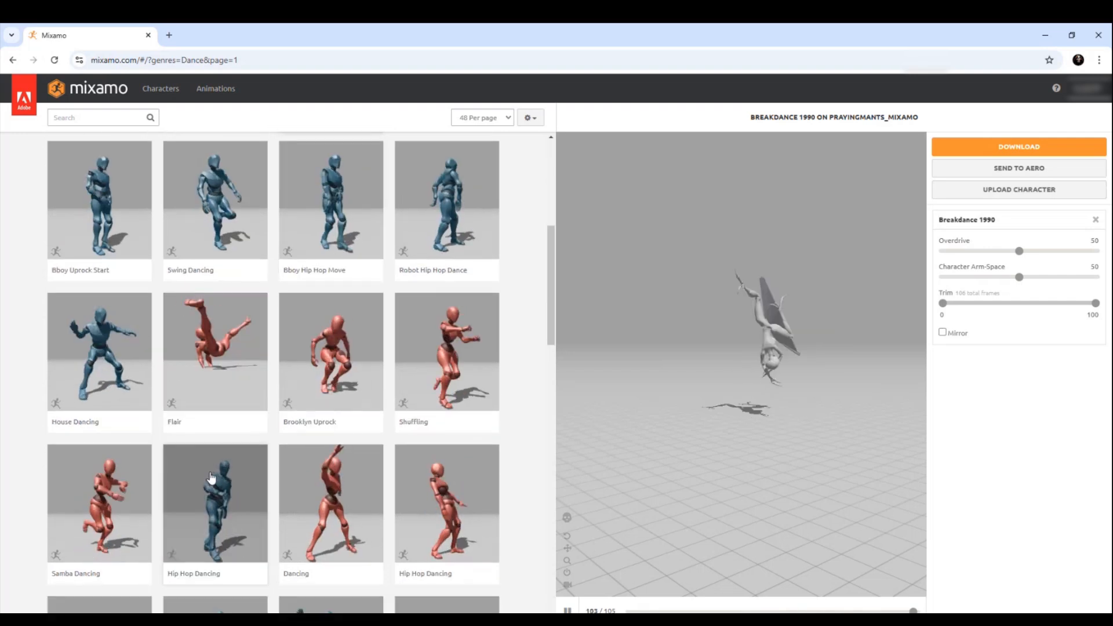
scroll(211, 478, "down", 5)
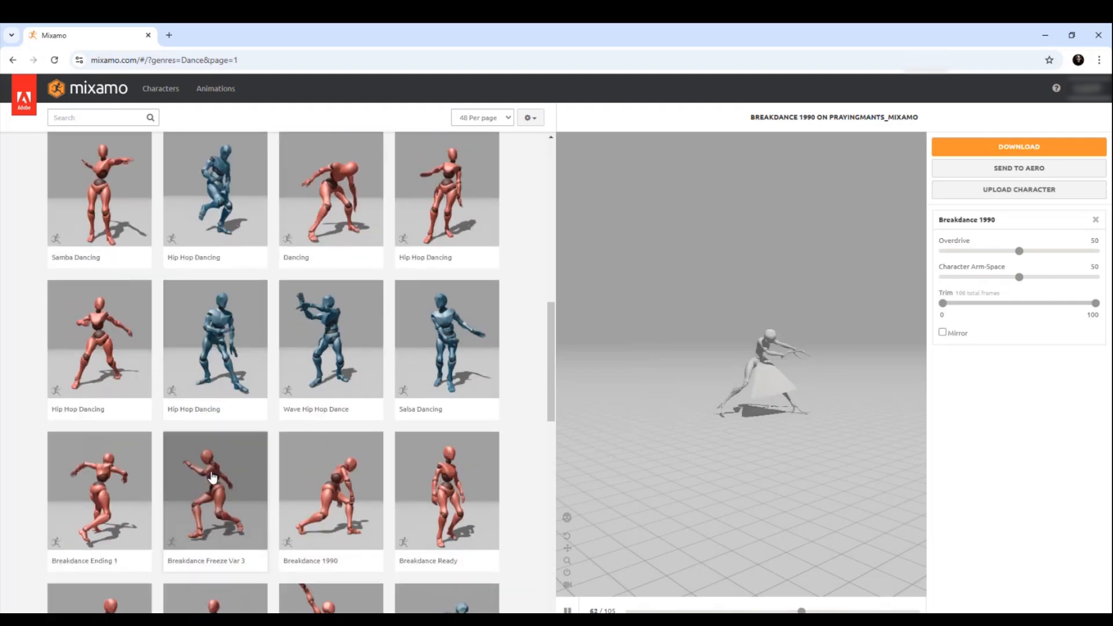
scroll(212, 478, "down", 5)
scroll(212, 478, "down", 4)
scroll(212, 477, "up", 15)
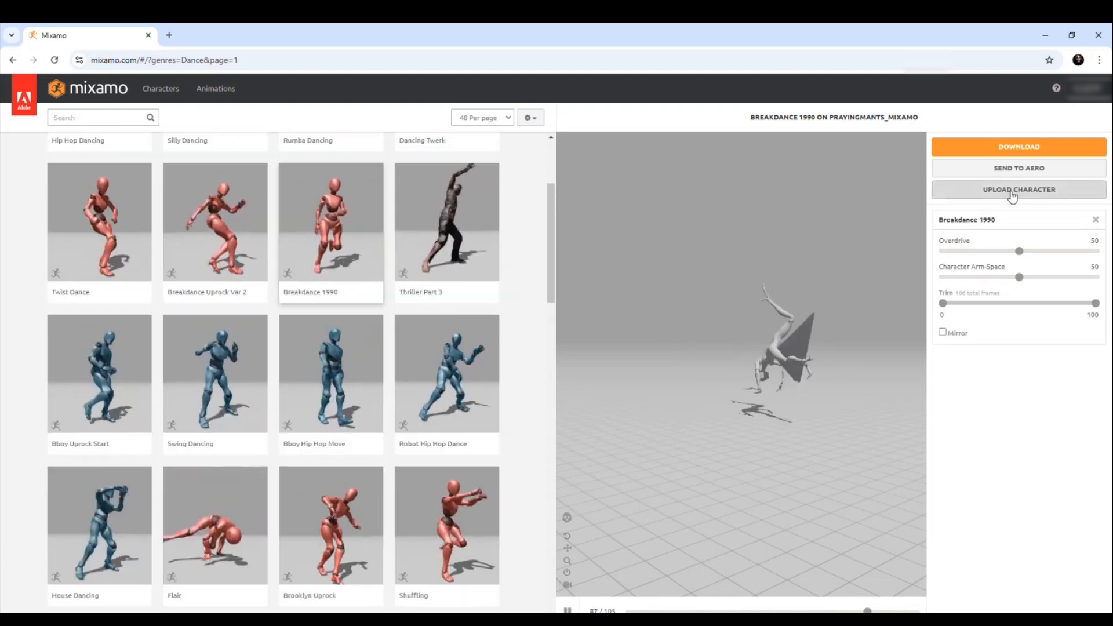
left_click(1095, 219)
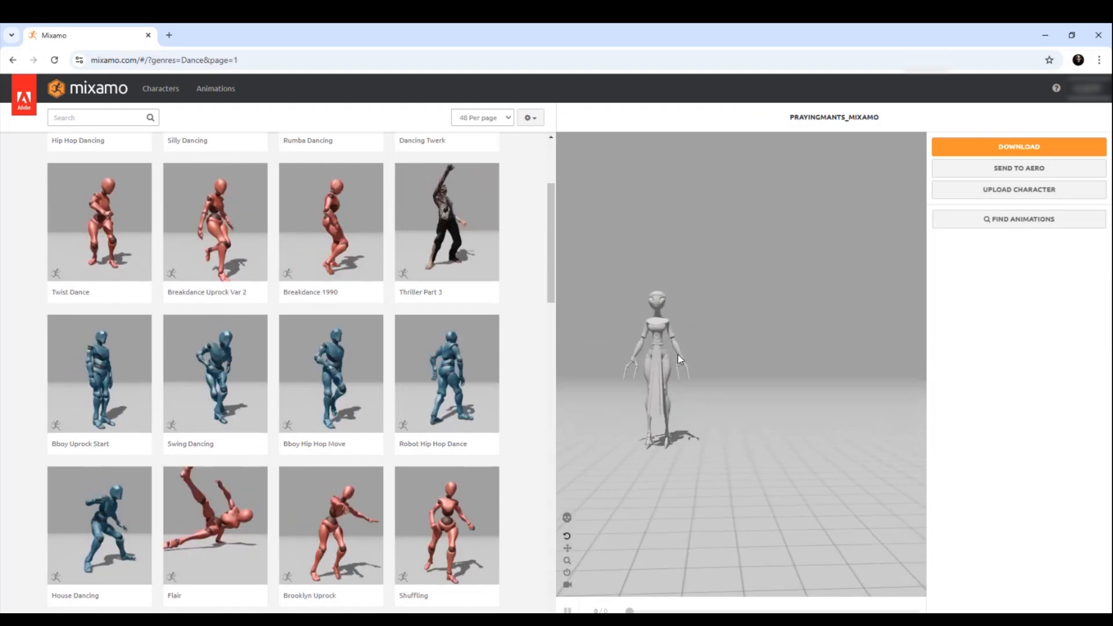
scroll(756, 328, "up", 5)
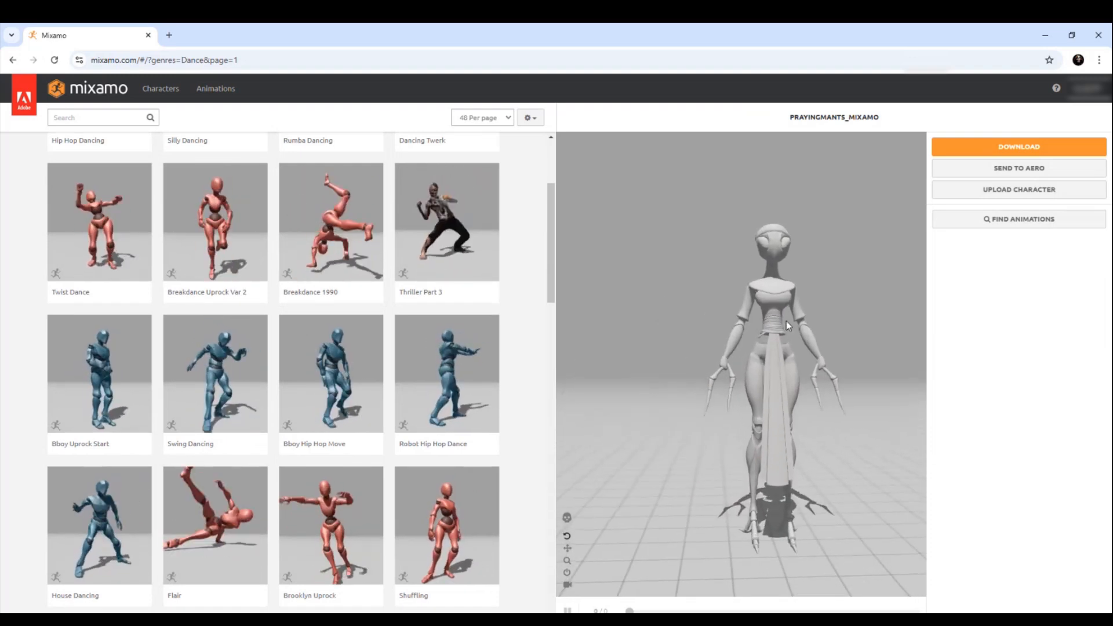
Download the rigged character in FBX Binary(.fbx) format with the pose set to Original Pose(.fbx)
left_click(1020, 146)
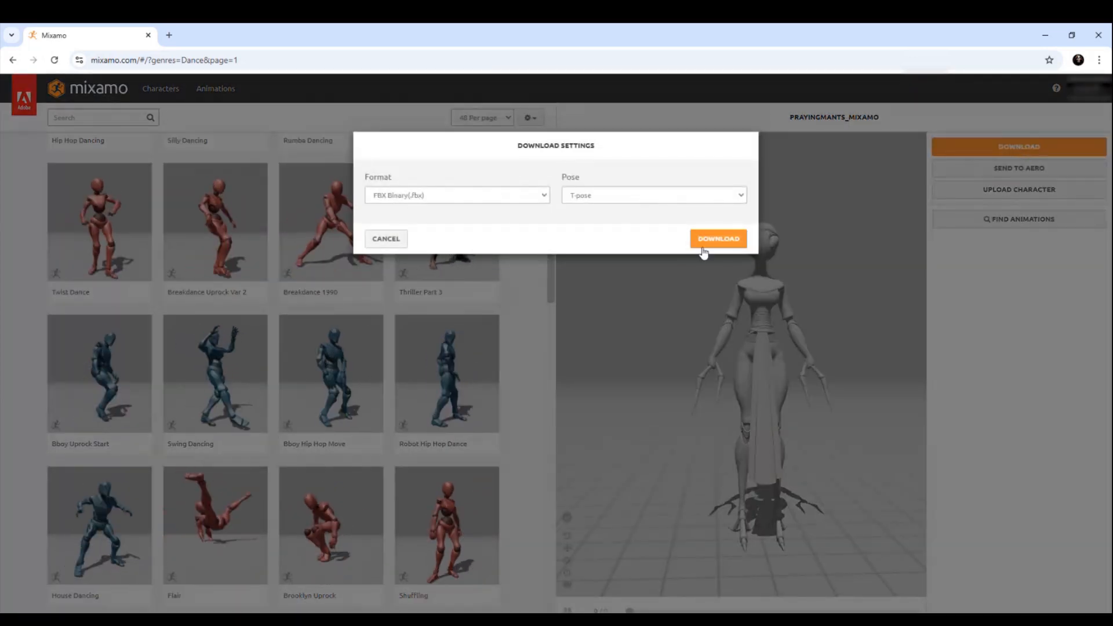
left_click(740, 196)
left_click(602, 225)
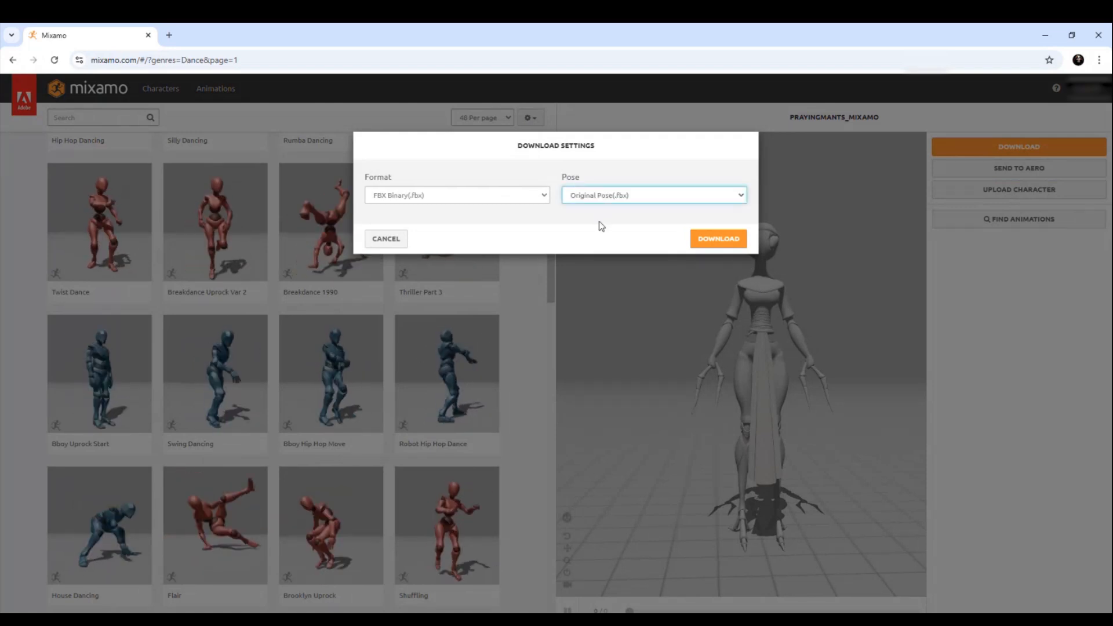
left_click(718, 240)
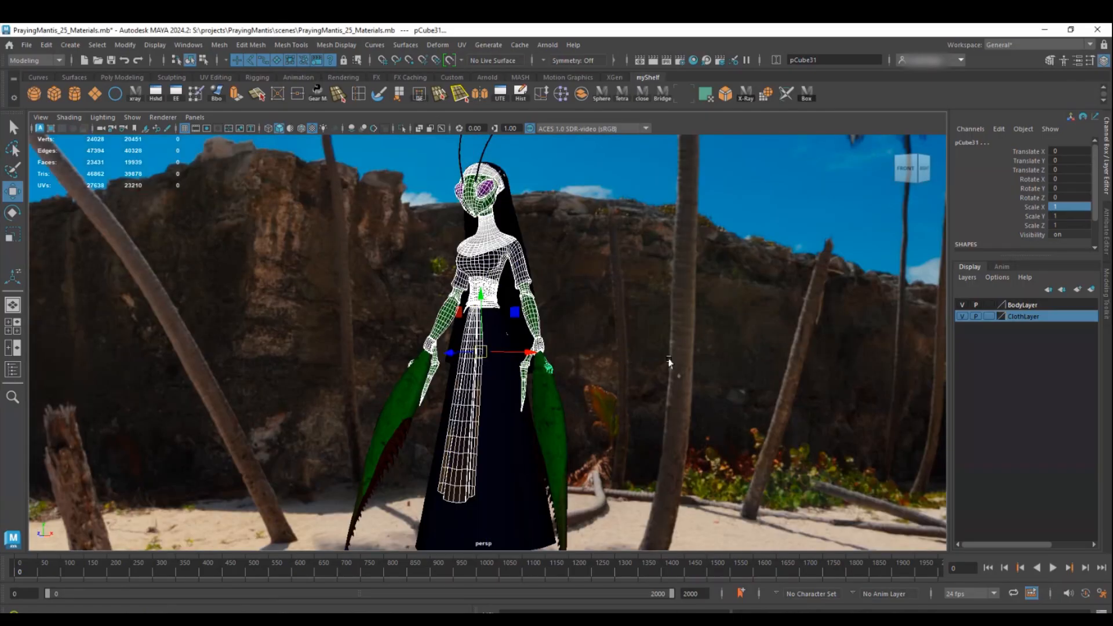
Hide the selected body and clothing meshes of the original mantis
mouse_move(670, 363)
left_mouse_down("alt")
mouse_move(707, 359)
mouse_move(677, 372)
mouse_move(428, 353)
mouse_move(538, 353)
left_mouse_up("alt")
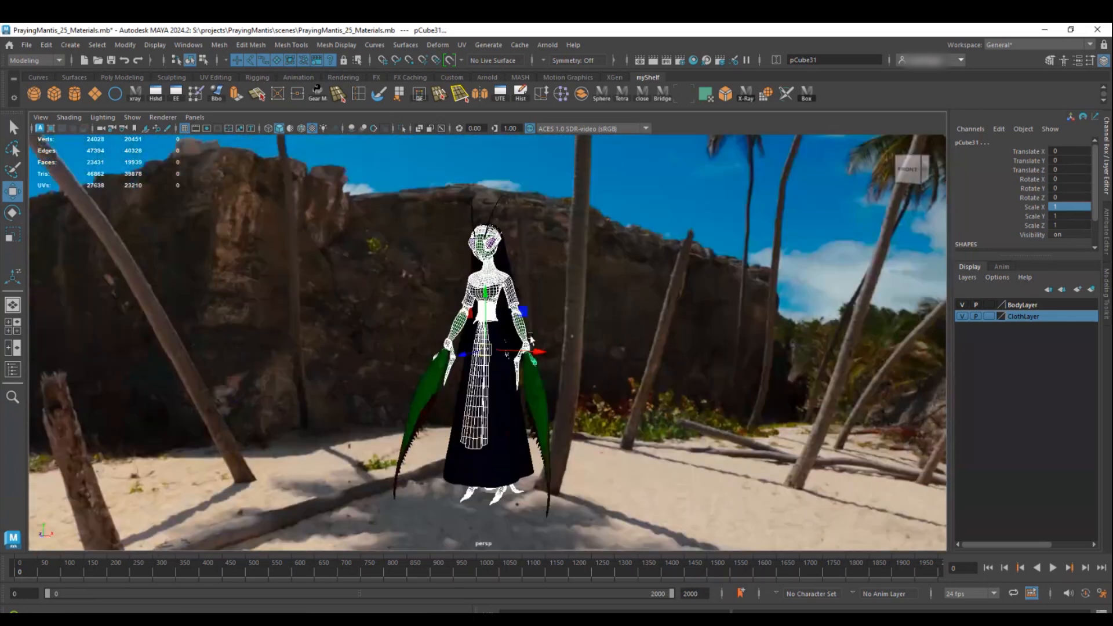
scroll(539, 353, "up", 3)
key("ctrl+h")
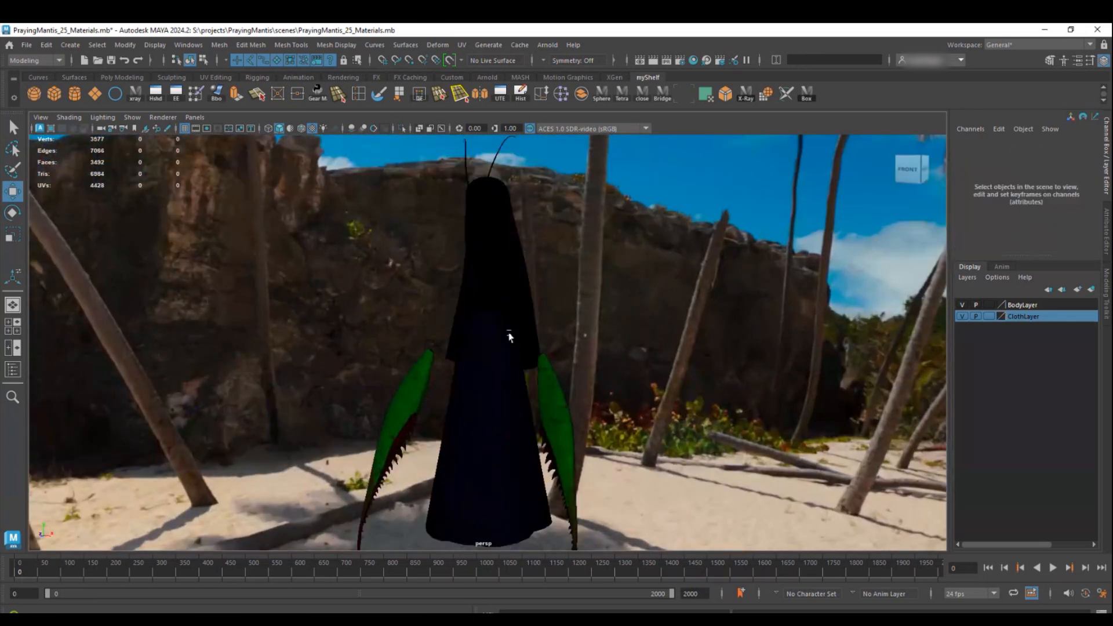
Import PrayingMantis_Autorig.fbx from the project's data folder into the scene
left_click_drag(509, 351, 517, 310, "alt")
scroll(518, 313, "down", 4)
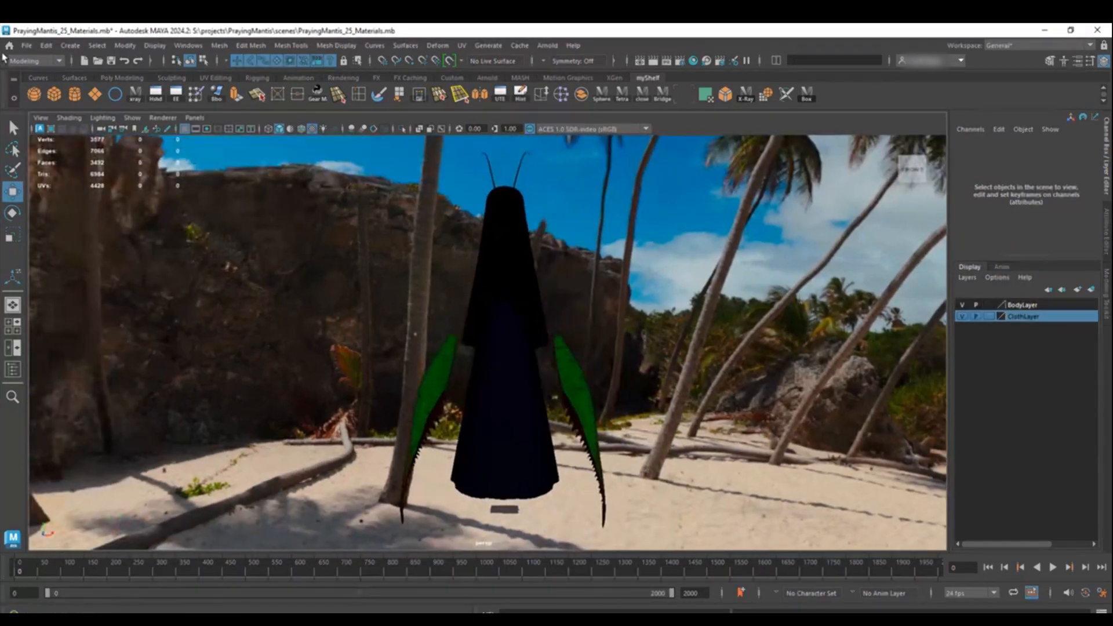
left_click(25, 46)
left_click(62, 176)
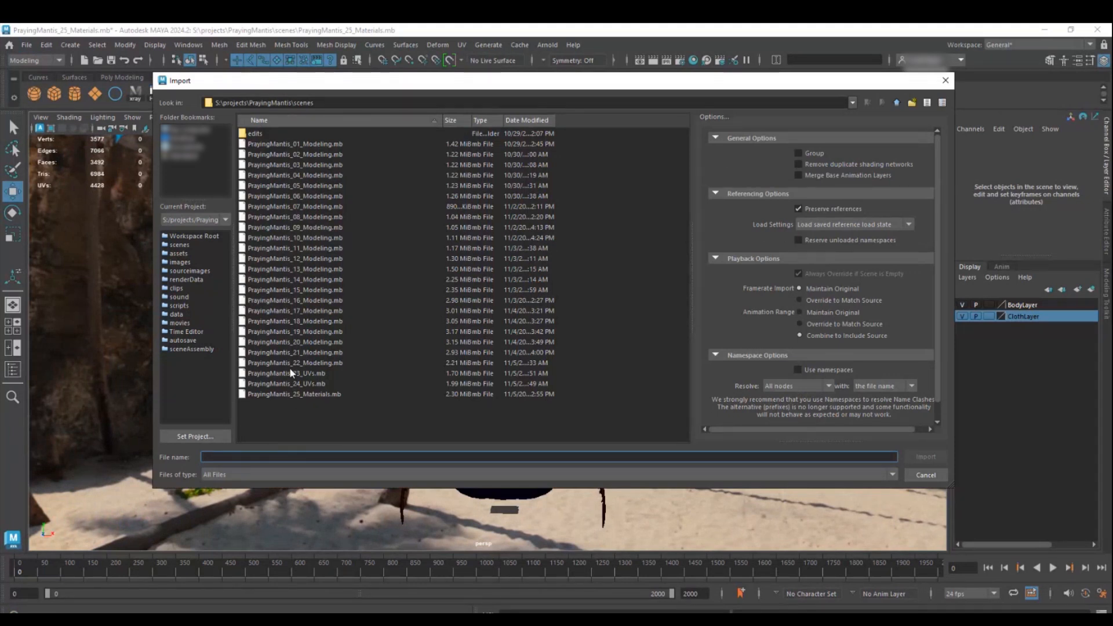
left_click(178, 314)
scroll(304, 347, "down", 1)
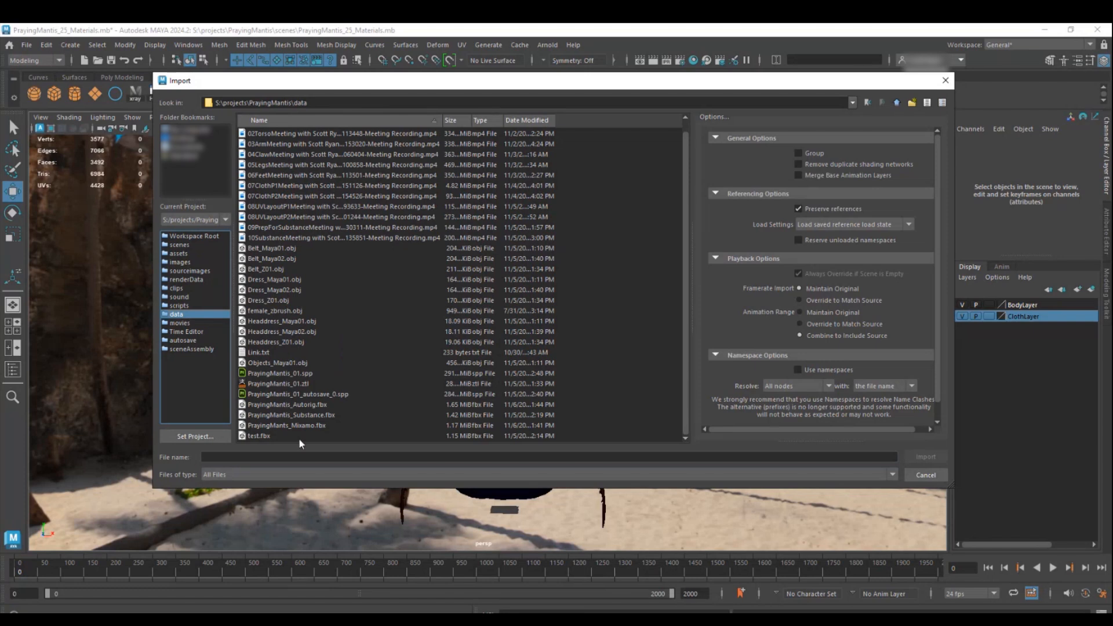
left_click(274, 405)
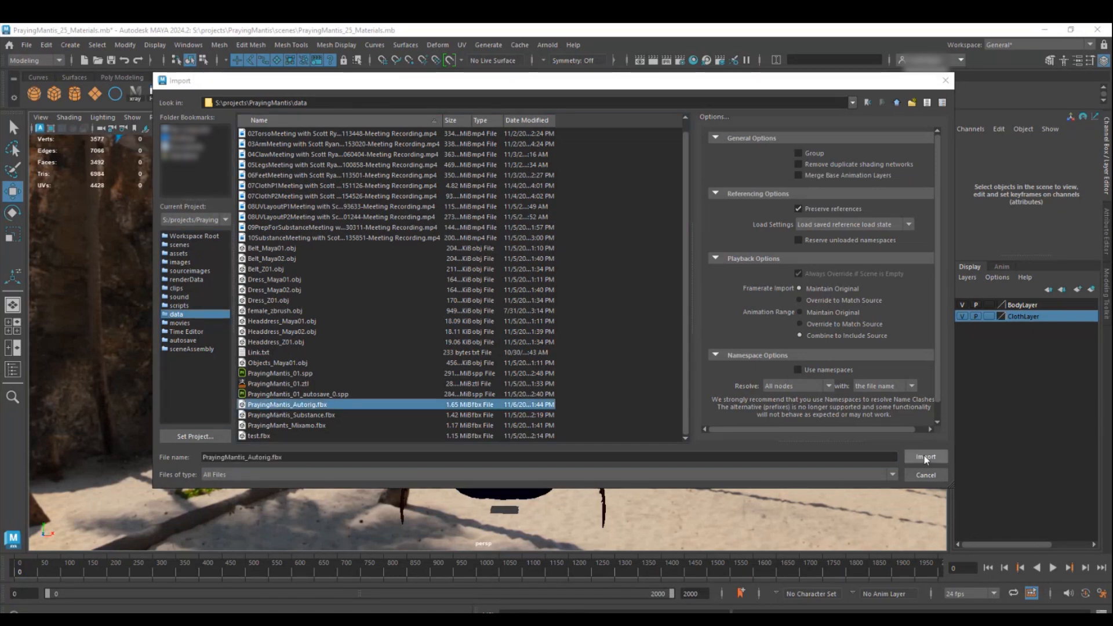
left_click(927, 457)
Open the Hypershade and place it clear of the imported mantis's head and torso
mouse_move(584, 373)
left_mouse_down("alt")
mouse_move(368, 357)
mouse_move(574, 362)
left_mouse_up("alt")
right_click_drag(574, 363, 690, 387, "alt")
left_click_drag(639, 377, 460, 387, "alt")
scroll(460, 387, "up", 2)
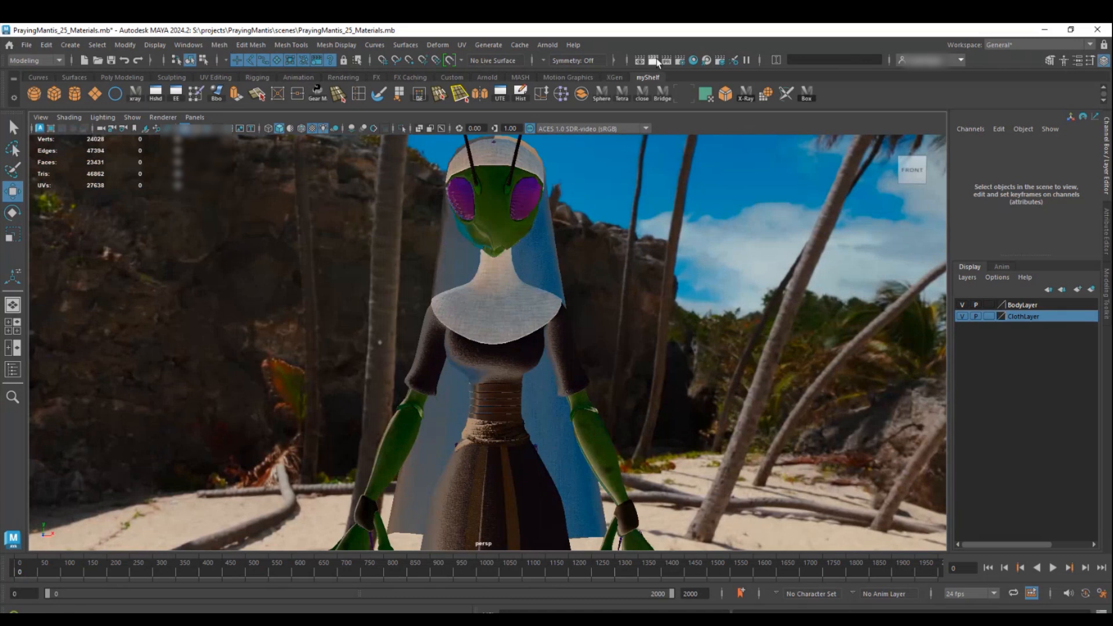
left_click(693, 60)
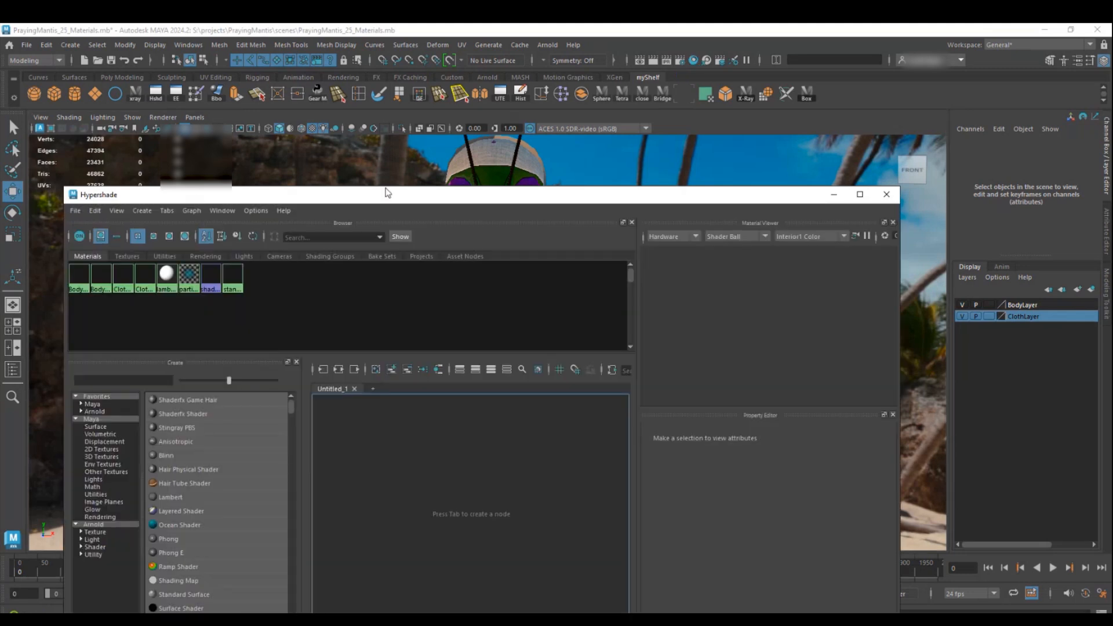
left_click_drag(388, 193, 759, 193)
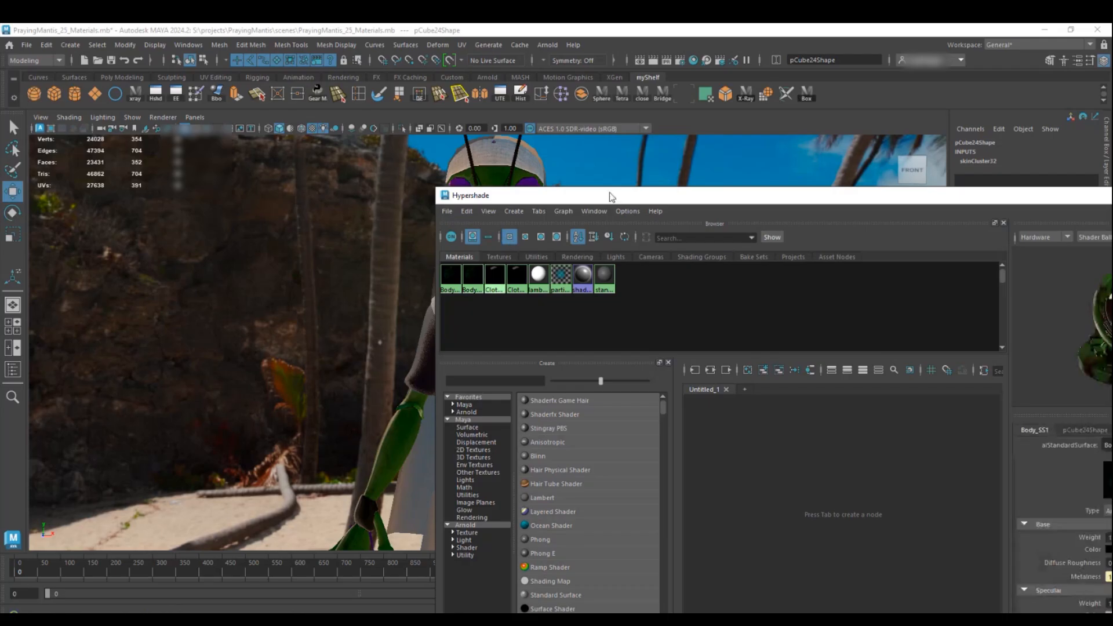
left_click_drag(610, 197, 117, 444)
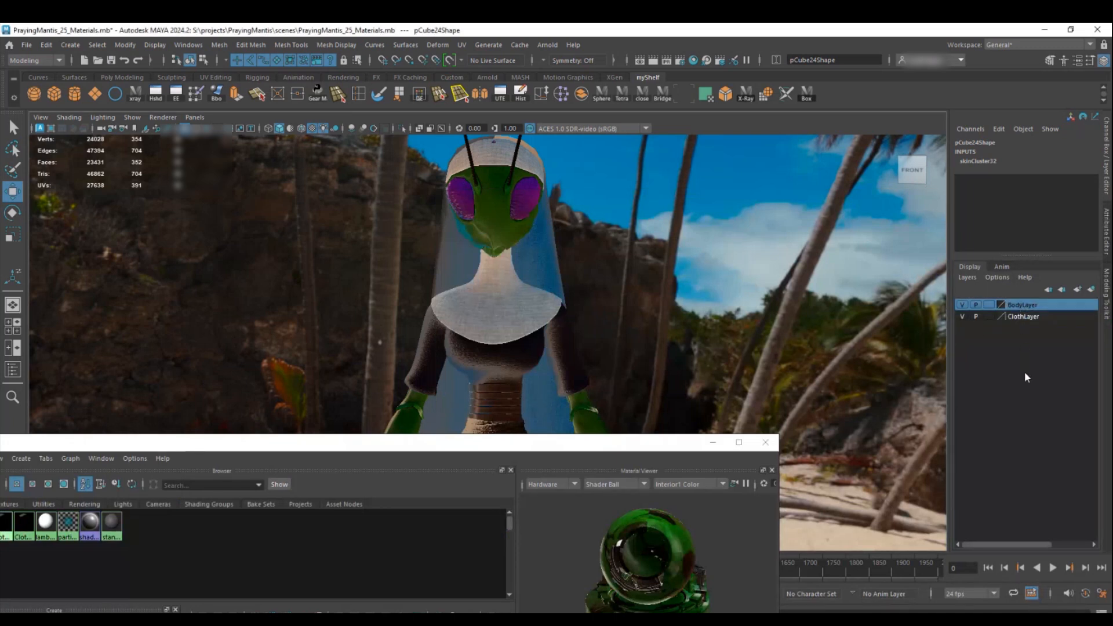
Assign the existing body material to the mantis's body meshes and Cloth_SS to its headdress, collar and belt meshes
left_click(581, 428)
right_click_drag(484, 213, 567, 532)
left_click(1027, 317)
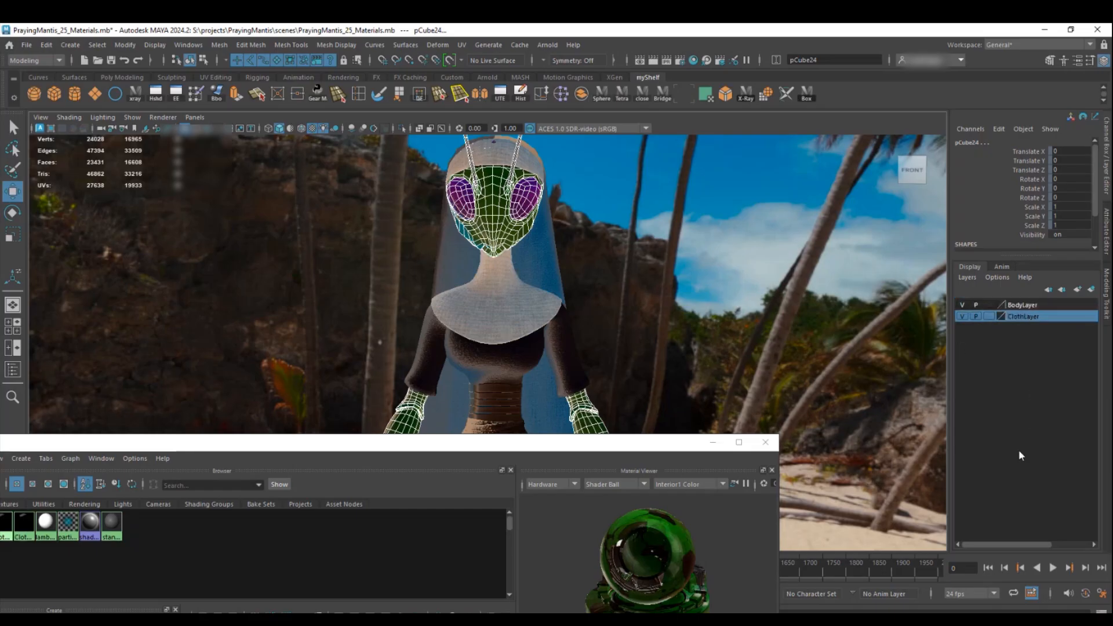
left_click(500, 302)
right_click_drag(506, 293, 584, 569)
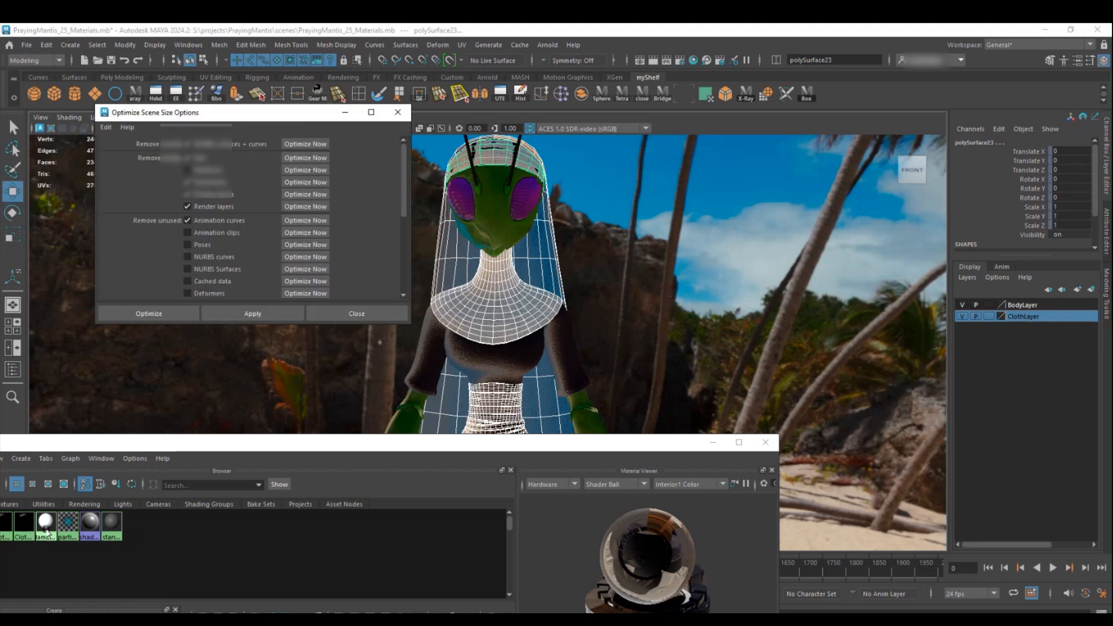
Optimize the scene size to remove unused nodes, including the unused imported material
left_click_drag(113, 445, 497, 383)
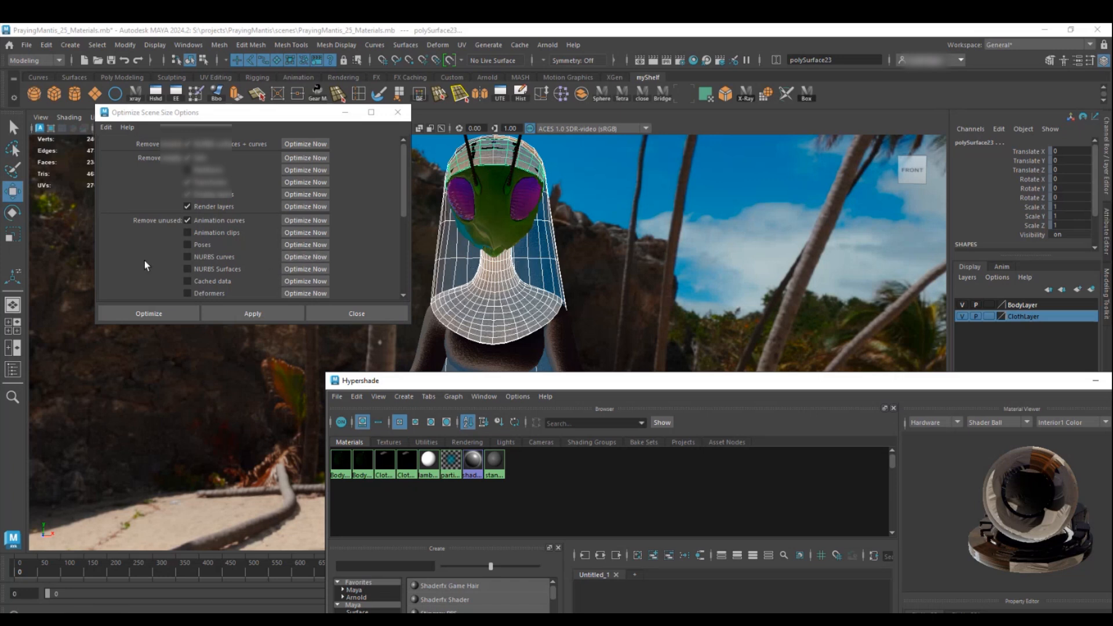
scroll(149, 227, "down", 1)
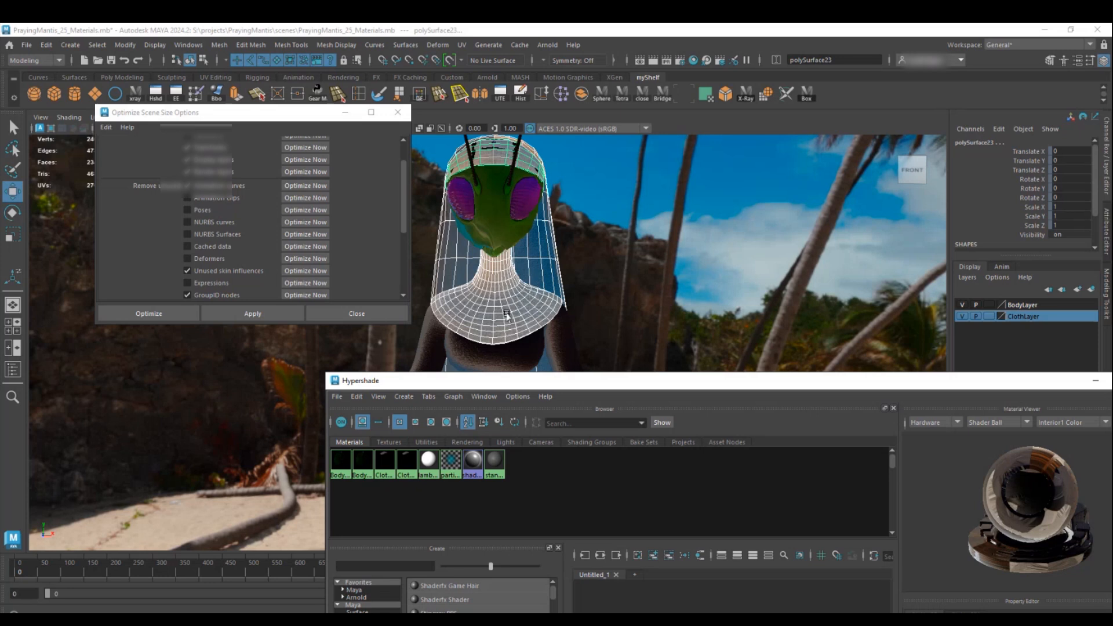
left_click(159, 312)
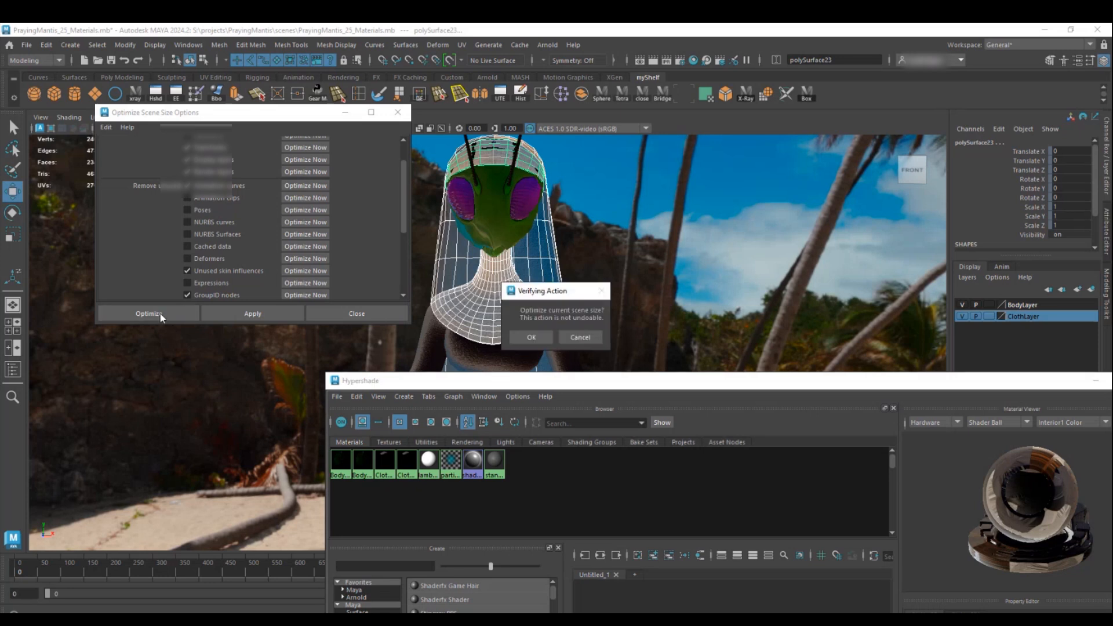
left_click_drag(1036, 385, 918, 365)
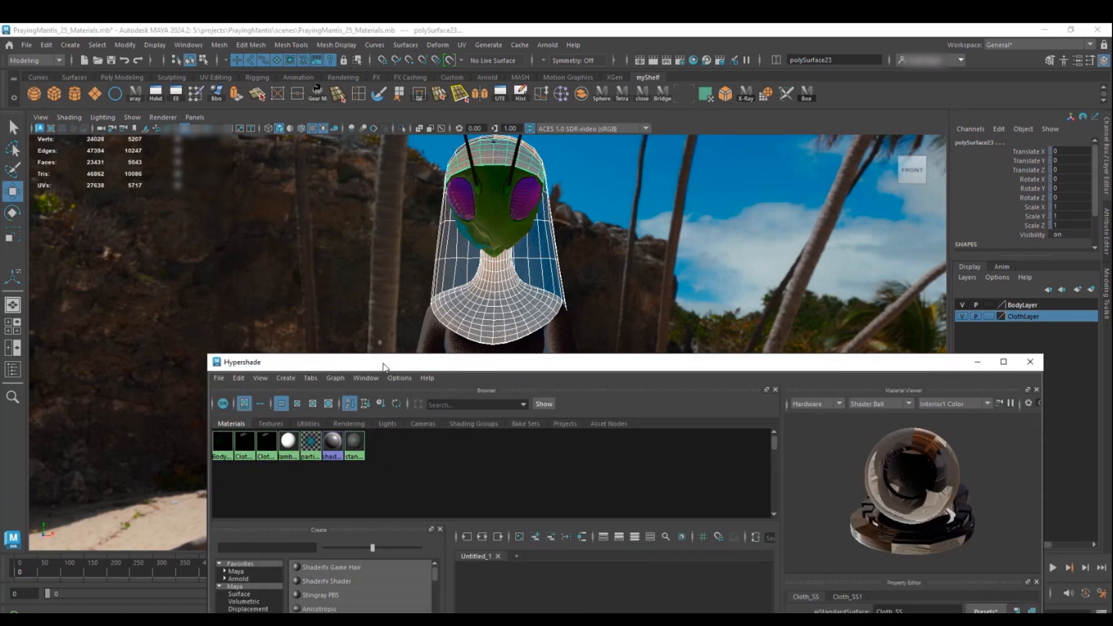
left_click_drag(383, 367, 447, 356)
Assign Cloth_SS to the skirt and bodice meshes and close the Hypershade
left_click_drag(646, 347, 466, 559)
left_click(1025, 316)
scroll(549, 294, "down", 5)
left_click_drag(549, 293, 603, 239, "alt")
left_click(530, 401)
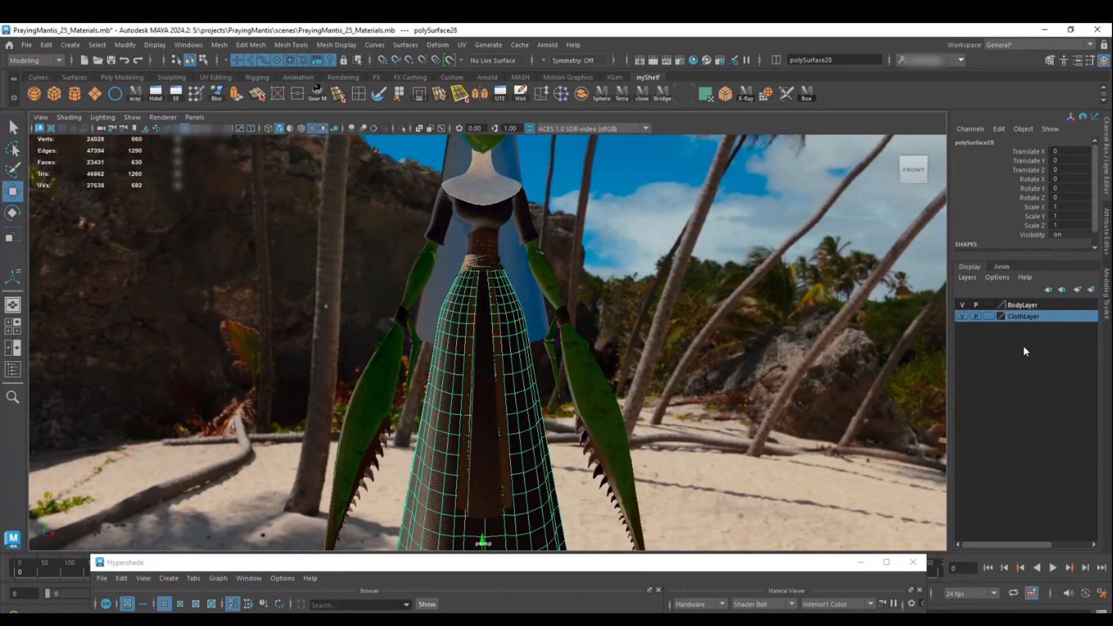
left_click(510, 223, "shift")
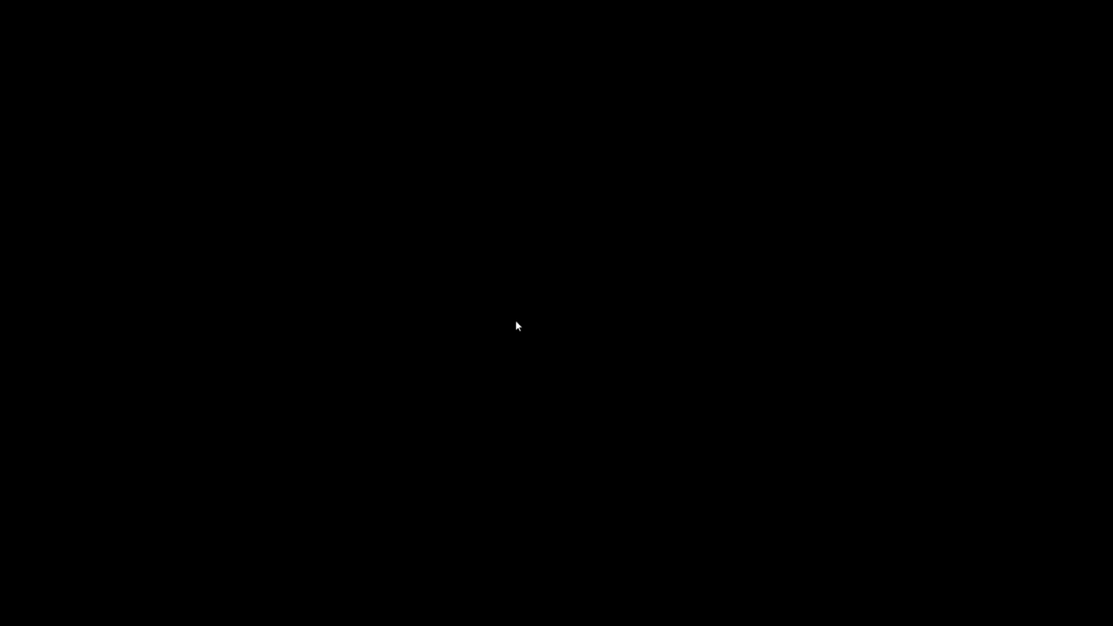
right_click_drag(515, 294, 589, 567)
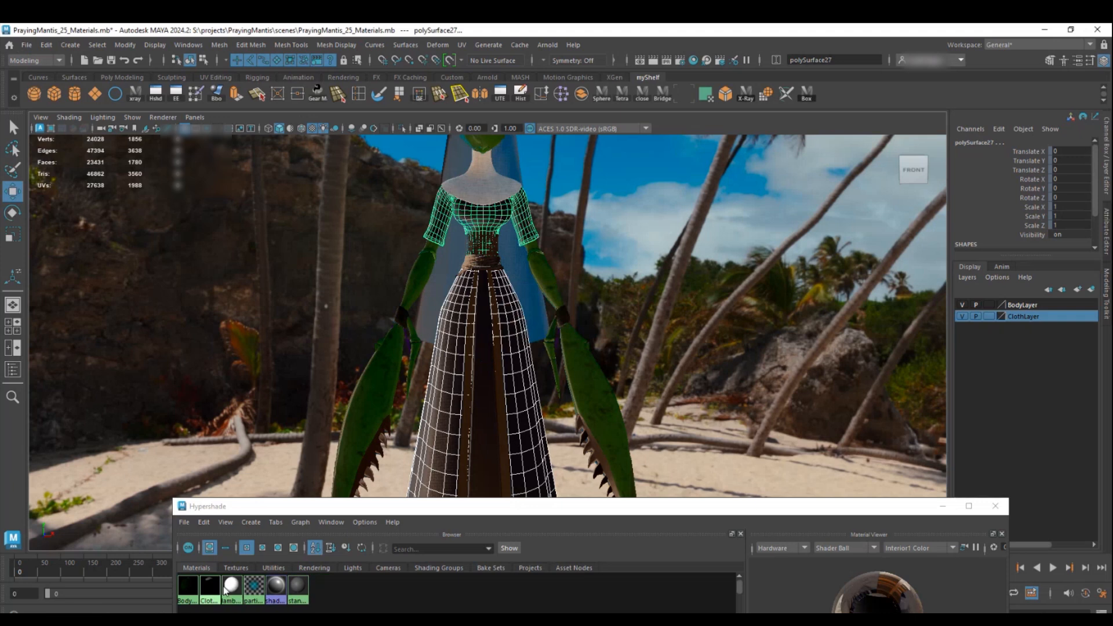
left_click(995, 506)
Show the character in wireframe and test-rotate the joints of the left arm
key("4")
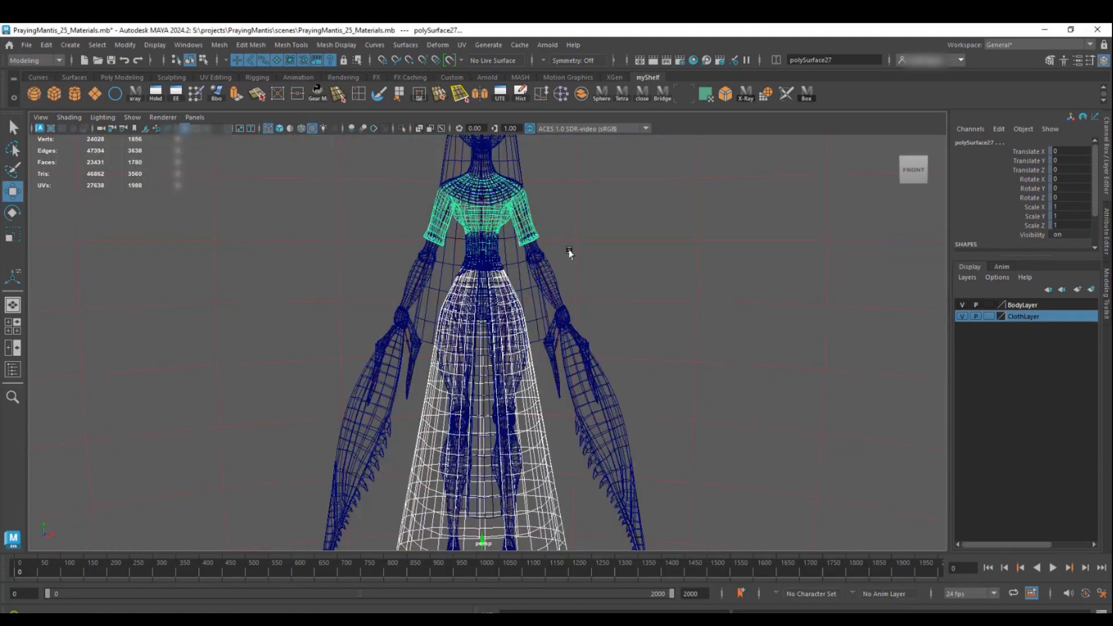
middle_click_drag(569, 251, 584, 355, "alt")
right_click_drag(550, 353, 811, 450, "alt")
left_click(618, 247)
middle_click_drag(617, 247, 574, 343, "alt")
left_click_drag(574, 343, 539, 342, "alt")
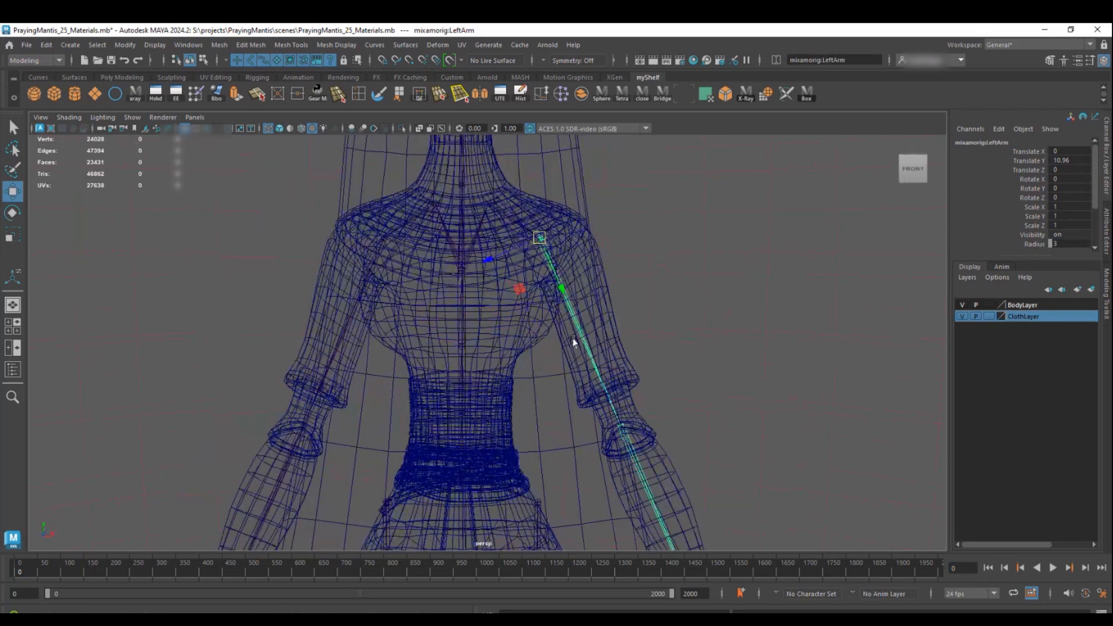
key("e")
left_click_drag(510, 281, 555, 278)
left_click(787, 304)
left_click_drag(776, 305, 685, 294)
left_click(667, 345)
Examine the right upper leg joint's placement at the hip from several angles in wireframe
mouse_move(714, 366)
left_mouse_down("alt")
mouse_move(572, 281)
mouse_move(589, 278)
mouse_move(470, 333)
mouse_move(521, 308)
mouse_move(597, 415)
mouse_move(559, 365)
mouse_move(625, 332)
mouse_move(475, 311)
left_mouse_up("alt")
key("5")
key("4")
left_click_drag(486, 399, 626, 378, "alt")
right_click_drag(626, 378, 802, 496, "alt")
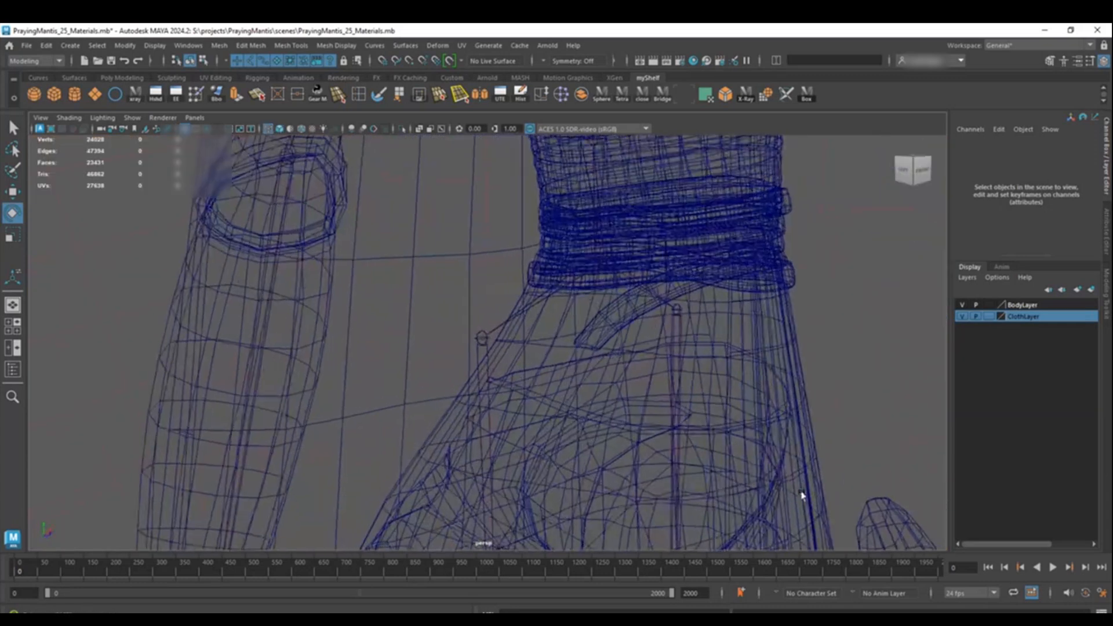
left_click(476, 346)
scroll(557, 323, "down", 3)
left_click_drag(557, 323, 455, 281, "alt")
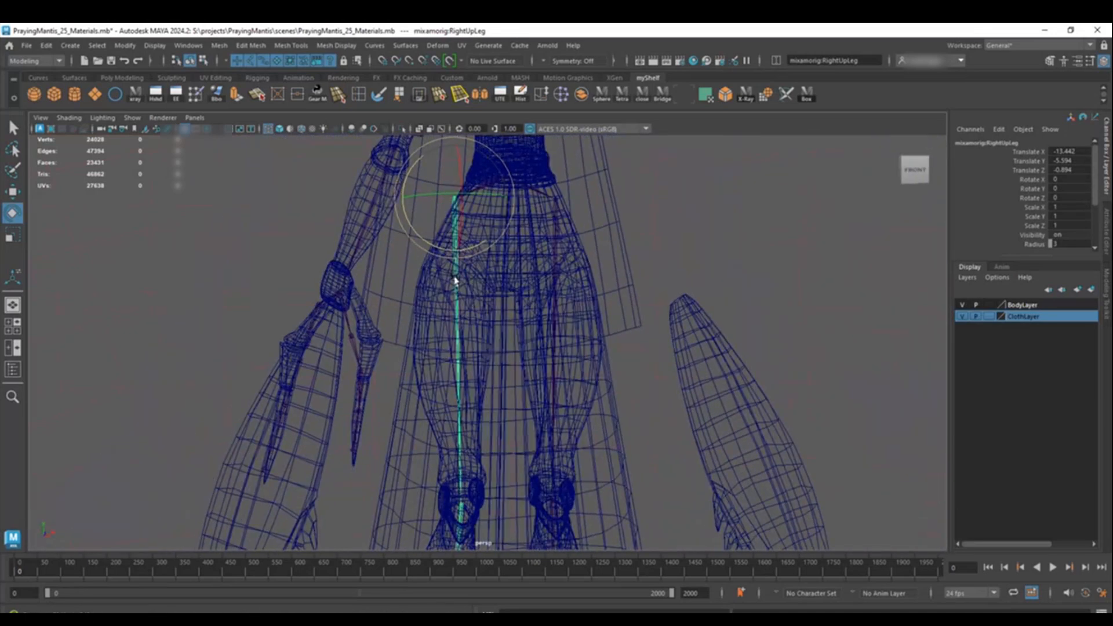
middle_click_drag(484, 306, 515, 284, "alt")
left_click_drag(514, 284, 427, 291, "alt")
middle_click_drag(449, 263, 426, 325, "alt")
left_click_drag(426, 325, 537, 397, "alt")
left_click_drag(508, 378, 479, 332, "alt")
Select the Spine joint and examine its placement relative to the waist, hips and legs
left_click(479, 329)
right_click_drag(479, 324, 530, 324)
left_click_drag(610, 292, 565, 256, "alt")
middle_click_drag(503, 357, 526, 306, "alt")
scroll(527, 306, "down", 3)
middle_click_drag(603, 405, 594, 381, "alt")
scroll(609, 313, "up", 5)
left_click_drag(594, 381, 562, 367, "alt")
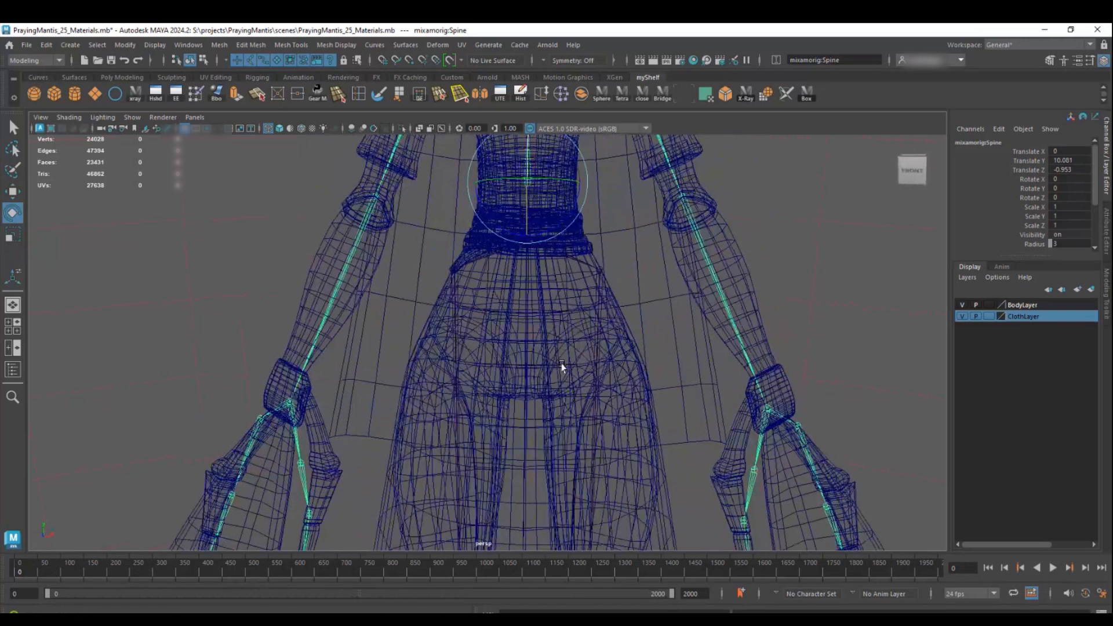
Move the left and right upper leg joints down and inward inside the hips using Move Skinned Joints
left_click(453, 290)
left_click(594, 293)
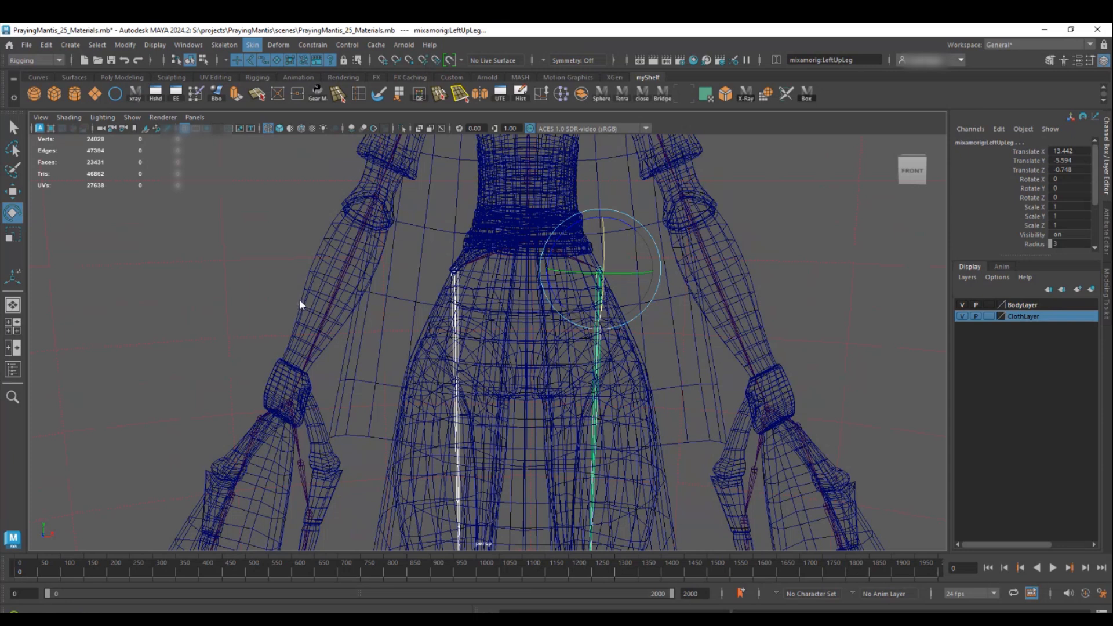
key("d")
left_click_drag(601, 211, 342, 317)
left_click_drag(667, 233, 599, 263)
left_click_drag(548, 352, 504, 261)
Move the Hips joint down and forward inside the waist, to about Translate Y 182.7 and Translate Z 2.7
left_click(497, 268)
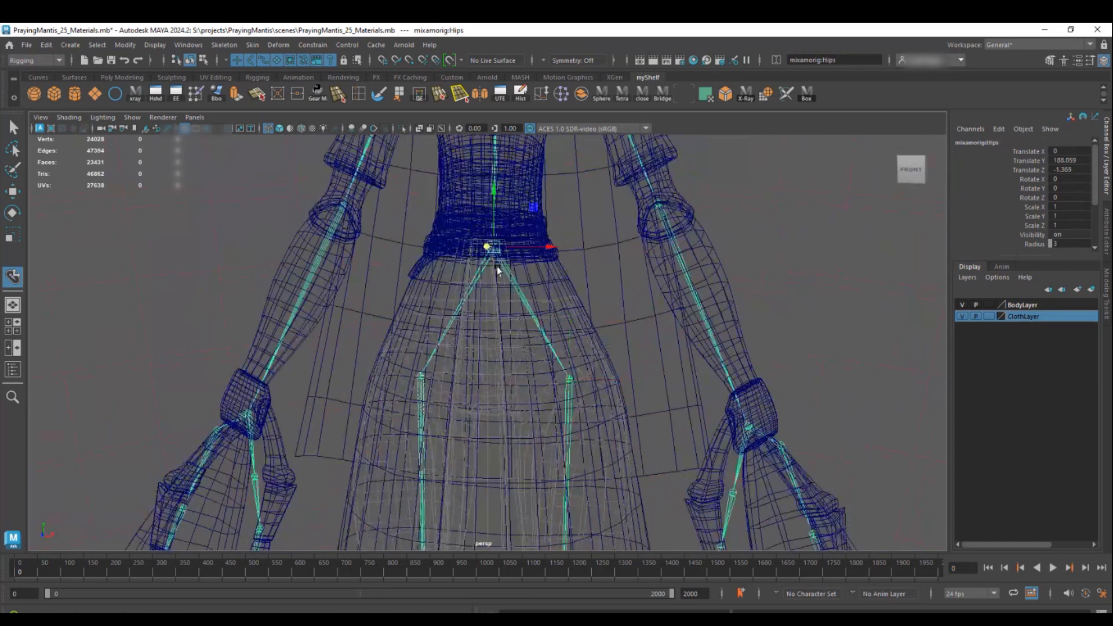
key("q")
left_click_drag(489, 191, 725, 359)
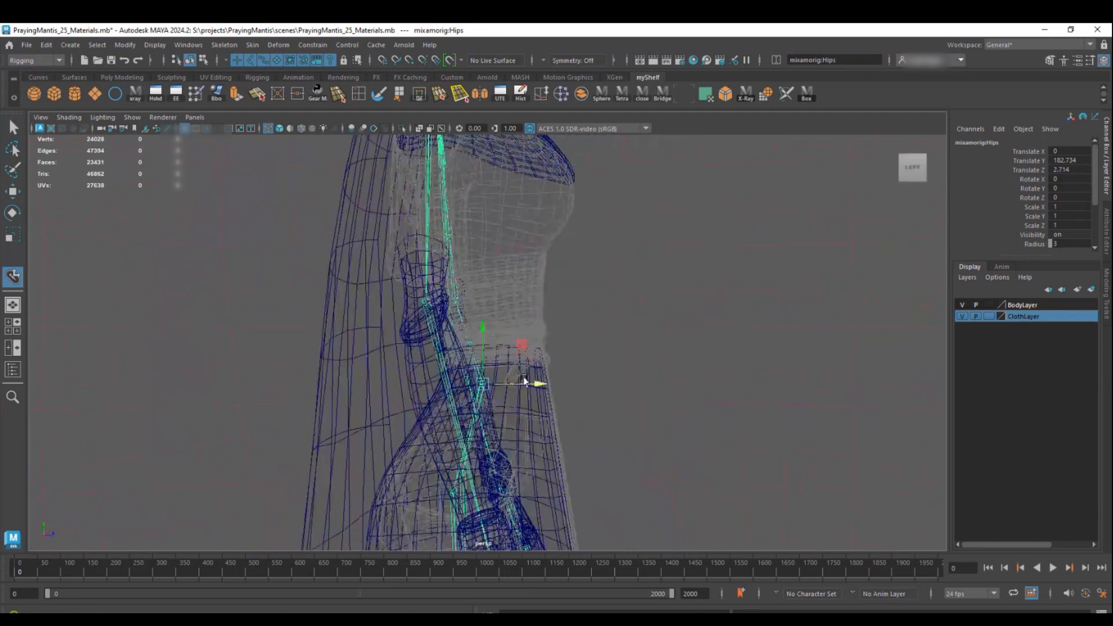
left_click_drag(546, 385, 317, 385, "alt")
left_click(534, 296)
left_click_drag(514, 307, 510, 347, "alt")
left_click(12, 127)
left_click(13, 277)
left_click_drag(496, 275, 564, 261)
Delete the extra finger meshes overlapping the left and right claws
middle_click_drag(564, 261, 562, 203, "alt")
middle_click_drag(566, 307, 569, 253, "alt")
middle_click_drag(595, 324, 566, 348, "alt")
left_click(577, 210)
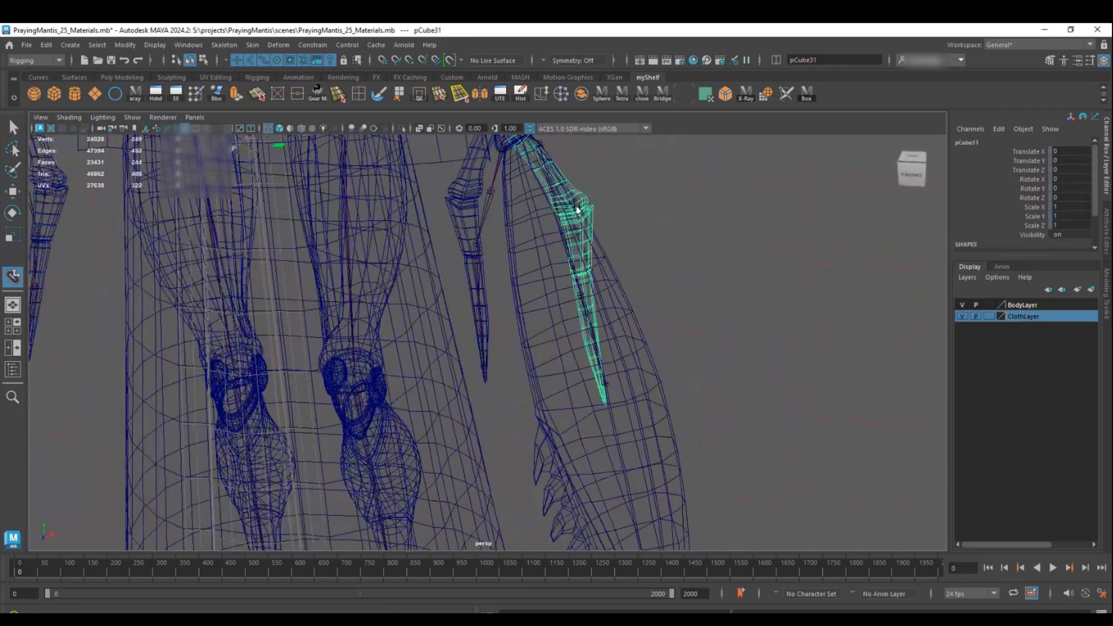
key("Delete")
left_click_drag(576, 214, 506, 289, "alt")
middle_click_drag(507, 289, 563, 304, "alt")
left_click(214, 234)
key("Delete")
Select the LeftHandThumb1 joint and frame it in the front view
scroll(522, 304, "down", 3)
middle_click_drag(574, 348, 506, 276, "alt")
left_click_drag(644, 290, 567, 390, "alt")
middle_click_drag(565, 230, 632, 299, "alt")
left_click(632, 299)
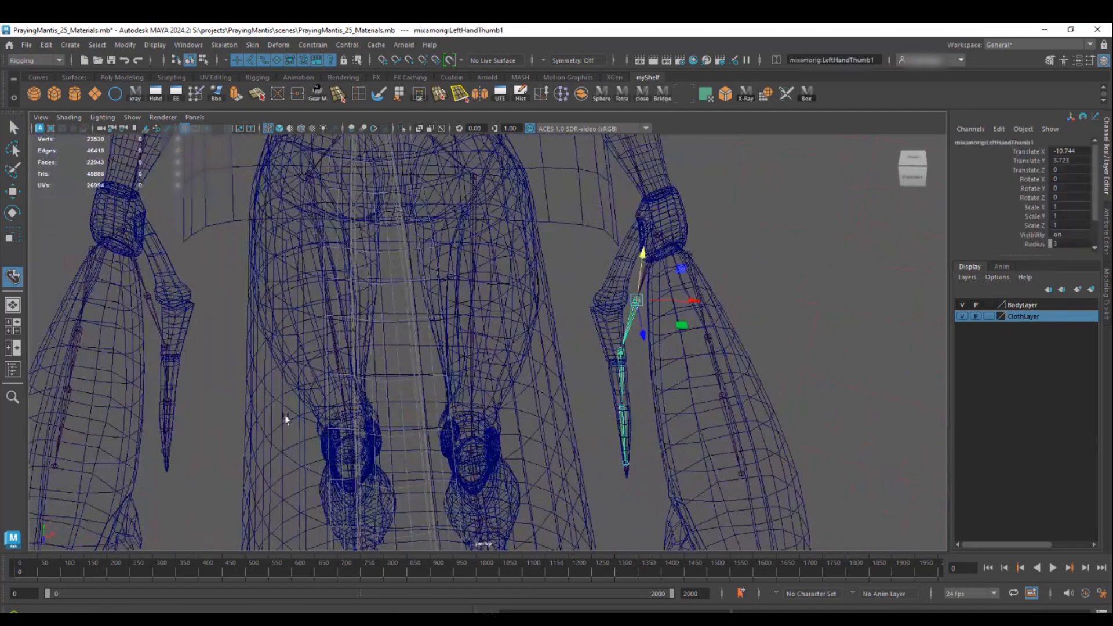
key("space")
key("space")
key("f")
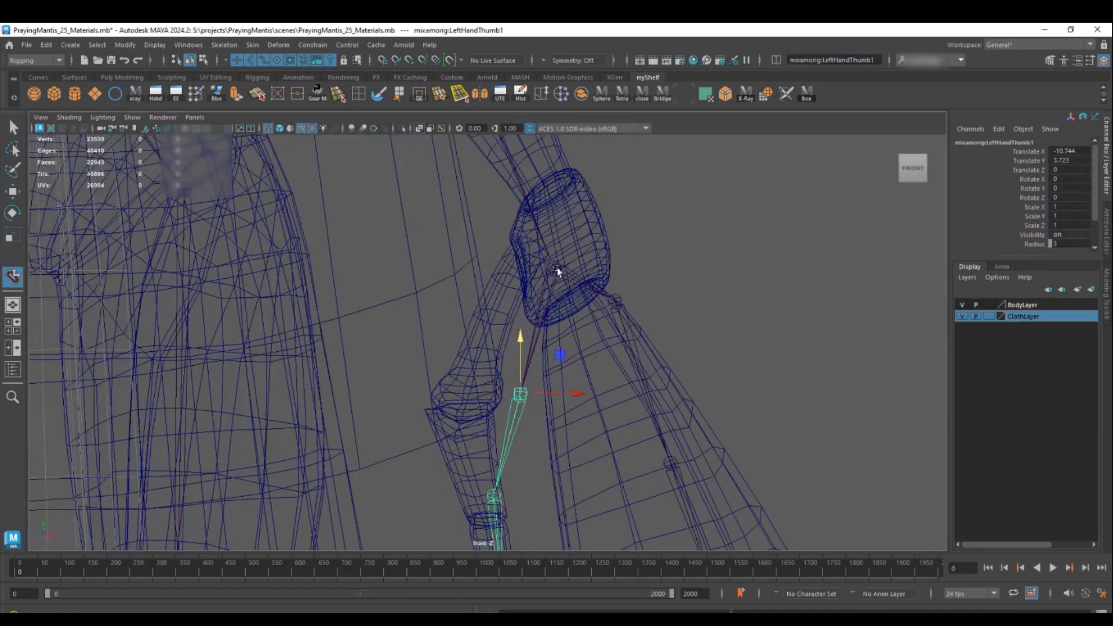
mouse_move(539, 380)
middle_mouse_down("alt")
mouse_move(552, 159)
mouse_move(554, 369)
middle_mouse_up("alt")
scroll(171, 313, "down", 4)
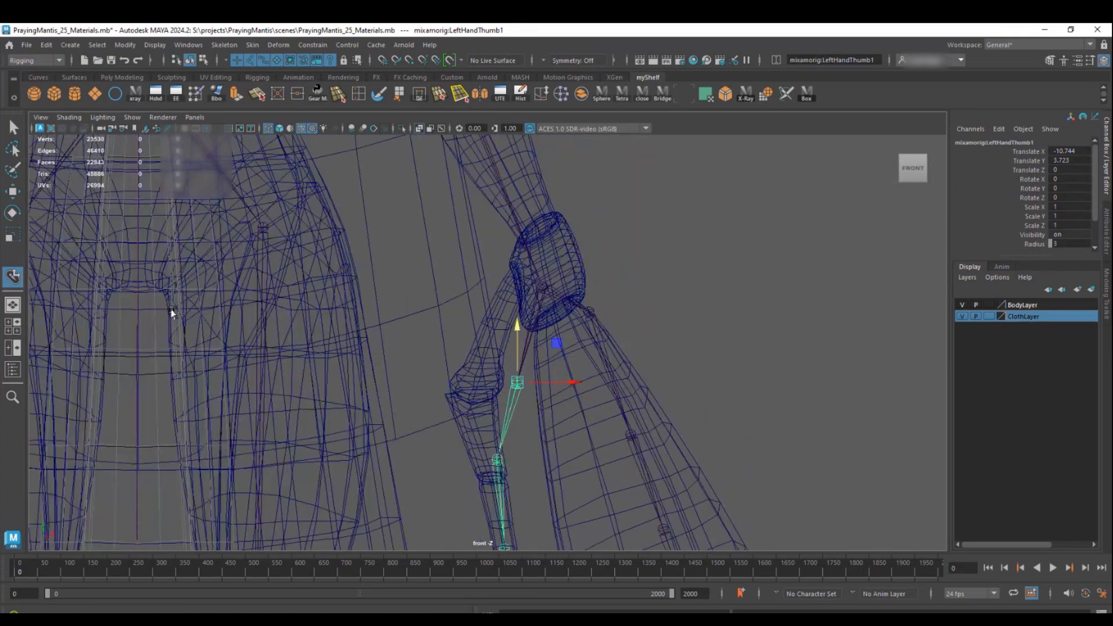
Add RightHandThumb1 to the selection and move both thumb base joints up into the wrists
middle_click_drag(172, 314, 456, 296, "alt")
left_click(180, 366)
key("space")
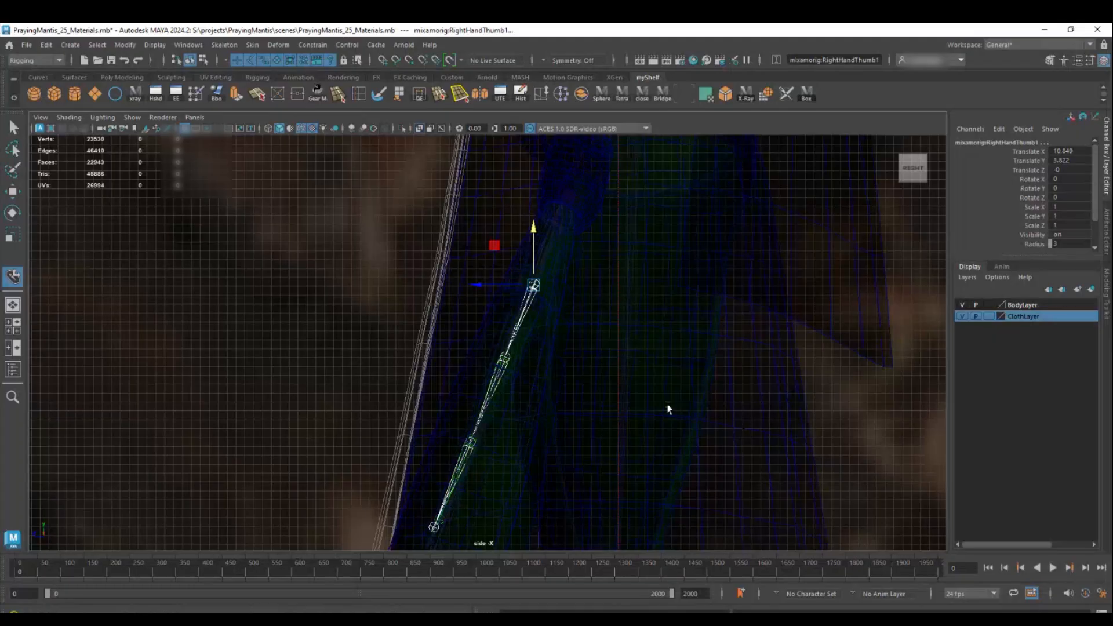
key("4")
middle_click_drag(474, 207, 442, 286, "alt")
right_click_drag(442, 286, 678, 395, "alt")
mouse_move(679, 394)
middle_mouse_down("alt")
mouse_move(681, 343)
mouse_move(704, 293)
middle_mouse_up("alt")
key("space")
key("space")
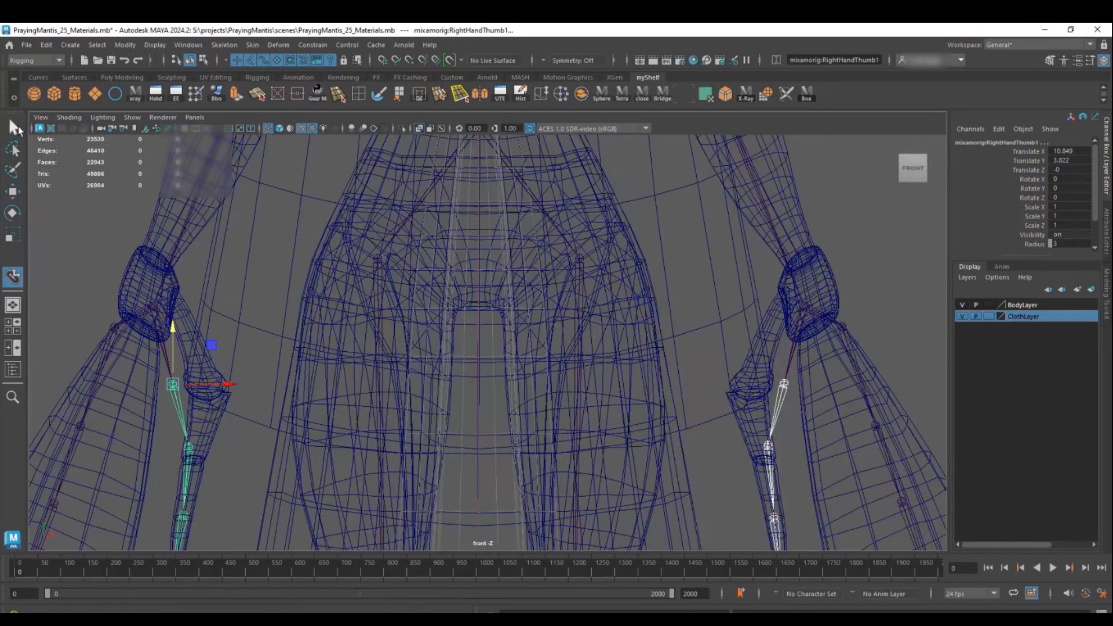
left_click_drag(171, 387, 166, 244)
Move the second thumb joint of each hand up and sideways into the knuckle of its finger mesh
middle_click_drag(191, 370, 248, 354, "alt")
right_click_drag(248, 354, 279, 406, "alt")
middle_click_drag(251, 408, 254, 384, "alt")
left_click(226, 416)
left_click(860, 445)
key("q")
left_click_drag(860, 357, 857, 298)
left_click_drag(882, 355, 864, 355)
left_click(222, 365)
left_click_drag(251, 359, 272, 361)
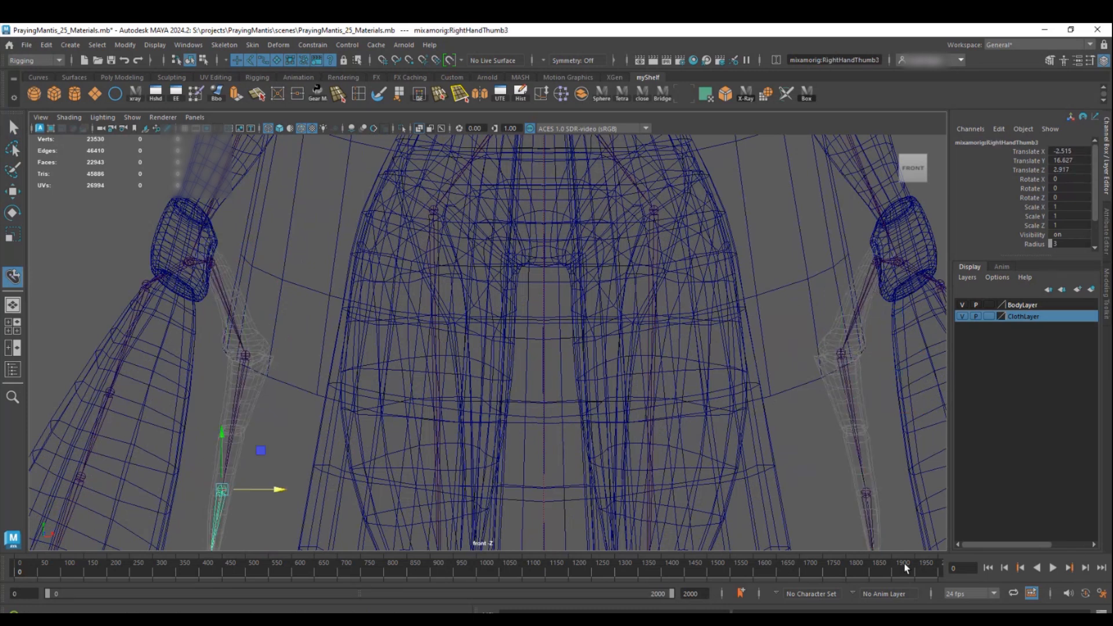
Move the LeftHandThumb3 and RightHandThumb3 joints up and sideways into the next knuckle of their finger meshes in the front view
left_click(859, 384)
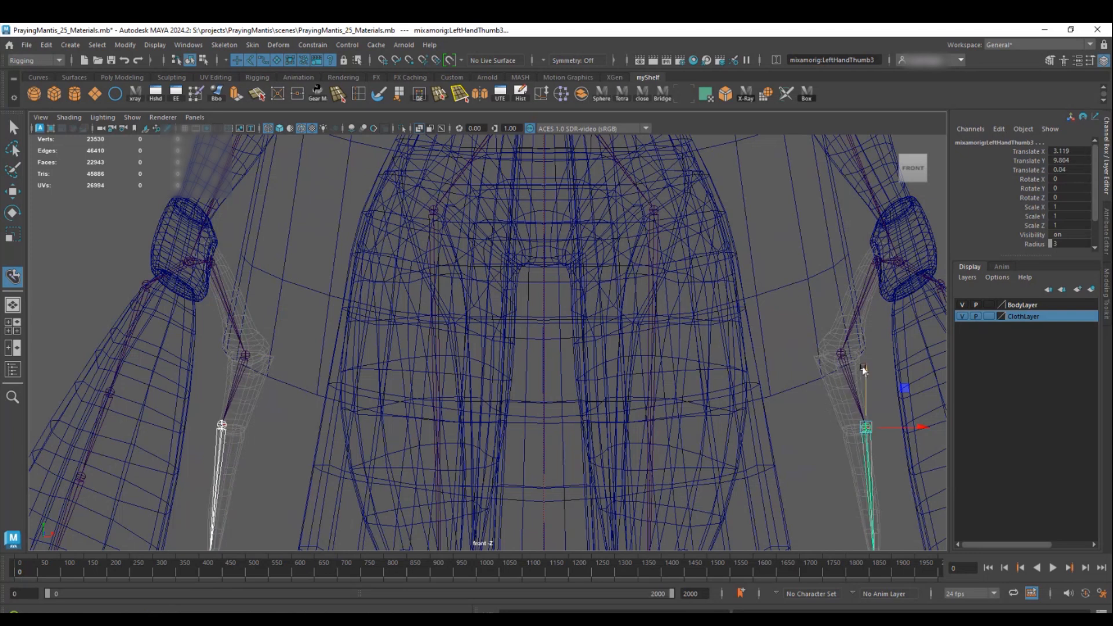
left_click(217, 435)
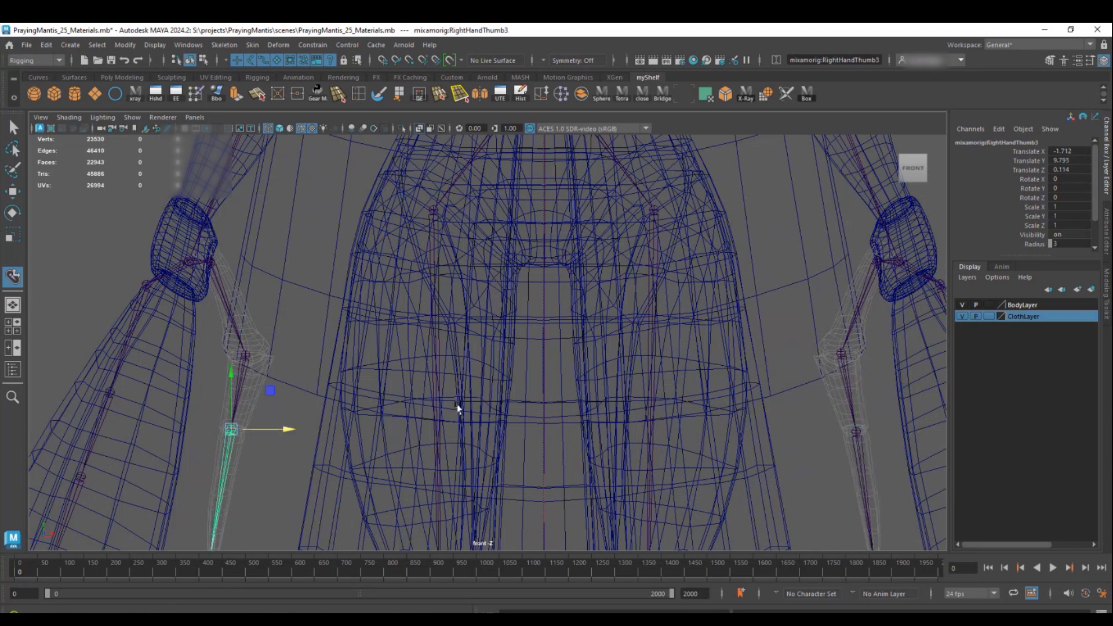
scroll(464, 401, "down", 2)
Select the third thumb joints of both hands and move them backward into their finger meshes in the side view
left_click(795, 420, "shift")
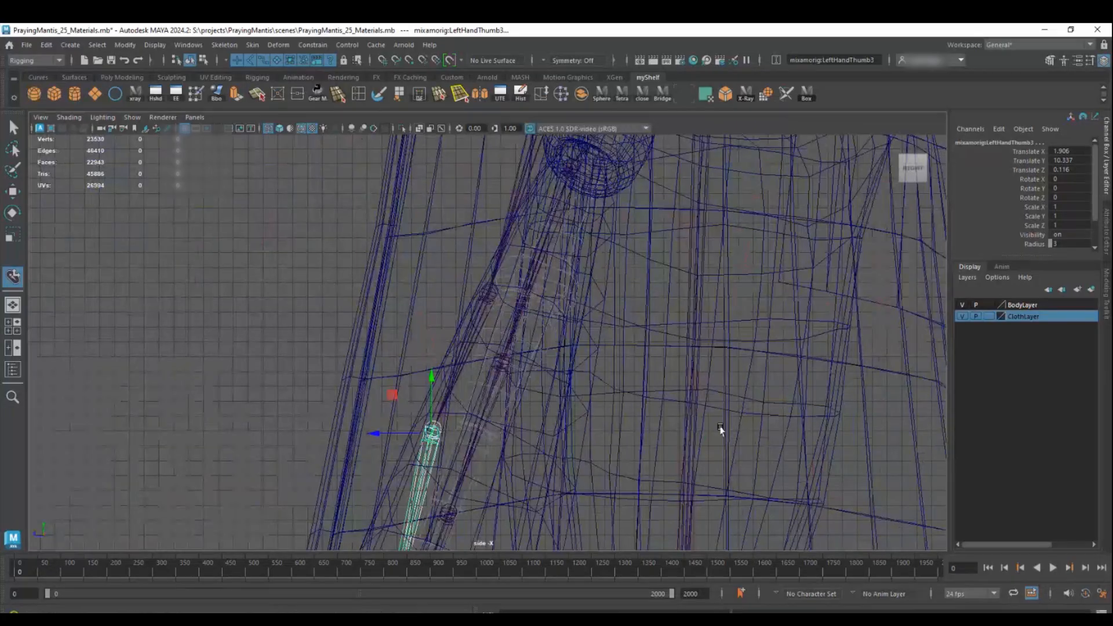
middle_click_drag(721, 430, 818, 323, "alt")
scroll(478, 330, "up", 2)
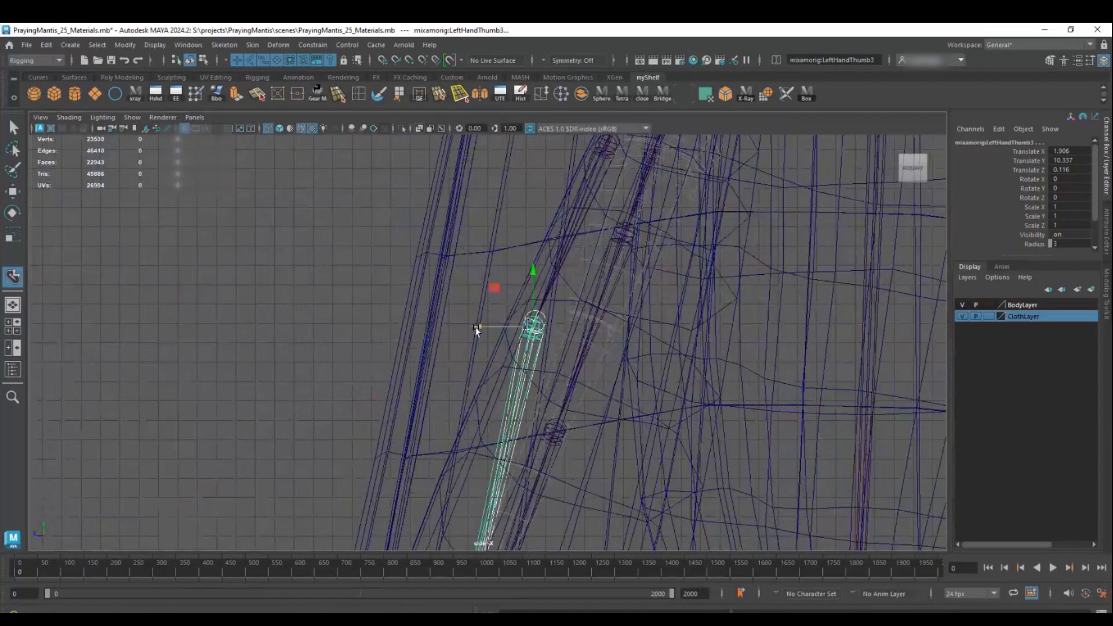
left_click_drag(481, 329, 536, 335)
right_click_drag(593, 358, 771, 498, "alt")
left_click(537, 301)
left_click_drag(511, 314, 522, 296)
Move the second and first thumb joints of both hands backward in the side view to follow the finger meshes into the wrists
scroll(526, 296, "down", 2)
middle_click_drag(547, 199, 495, 380, "alt")
middle_click_drag(523, 298, 502, 408, "alt")
left_click(424, 242)
left_click_drag(435, 240, 545, 249)
middle_click_drag(594, 219, 526, 414, "alt")
middle_click_drag(551, 290, 486, 497, "alt")
left_click_drag(409, 232, 605, 270)
Try to move LeftHandIndex1 and RightHandIndex1 together in the side view to fit the claw bases
right_click_drag(600, 273, 302, 330, "alt")
key("space")
key("space")
right_click_drag(423, 286, 297, 343, "alt")
middle_click_drag(297, 343, 327, 381, "alt")
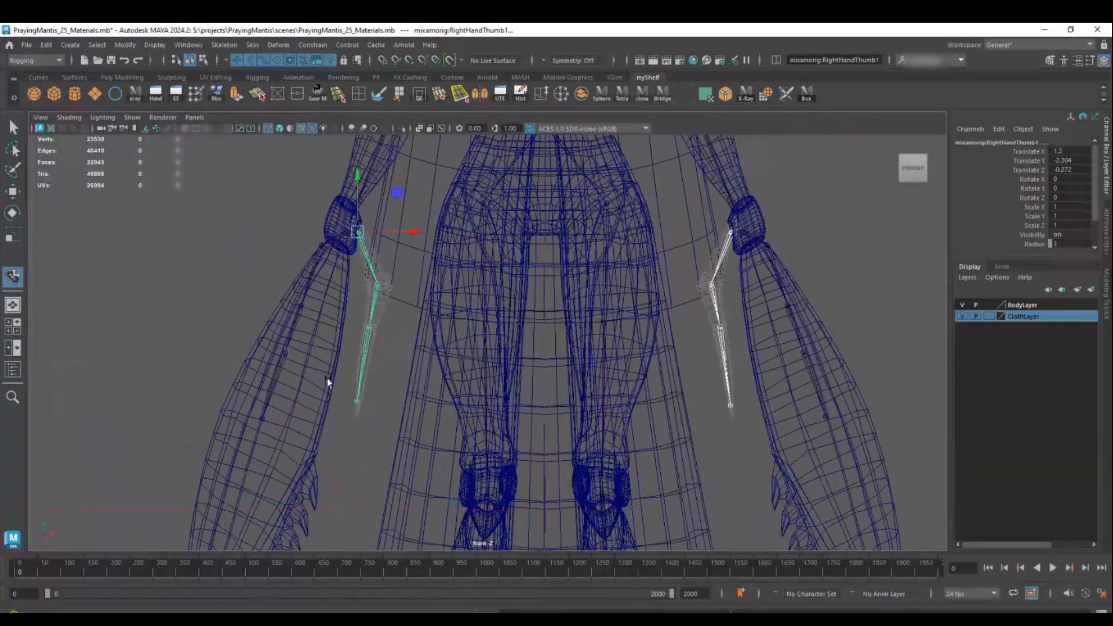
left_click(324, 268)
left_click(768, 250, "shift")
key("space")
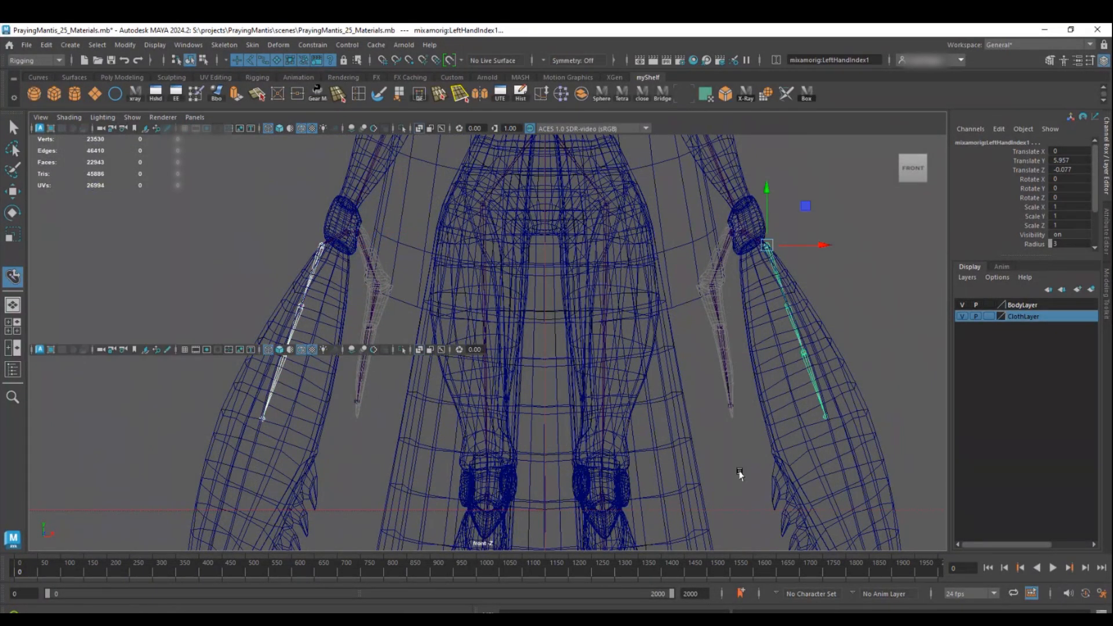
key("space")
left_click_drag(532, 188, 558, 188)
key("space")
left_click_drag(356, 330, 355, 377)
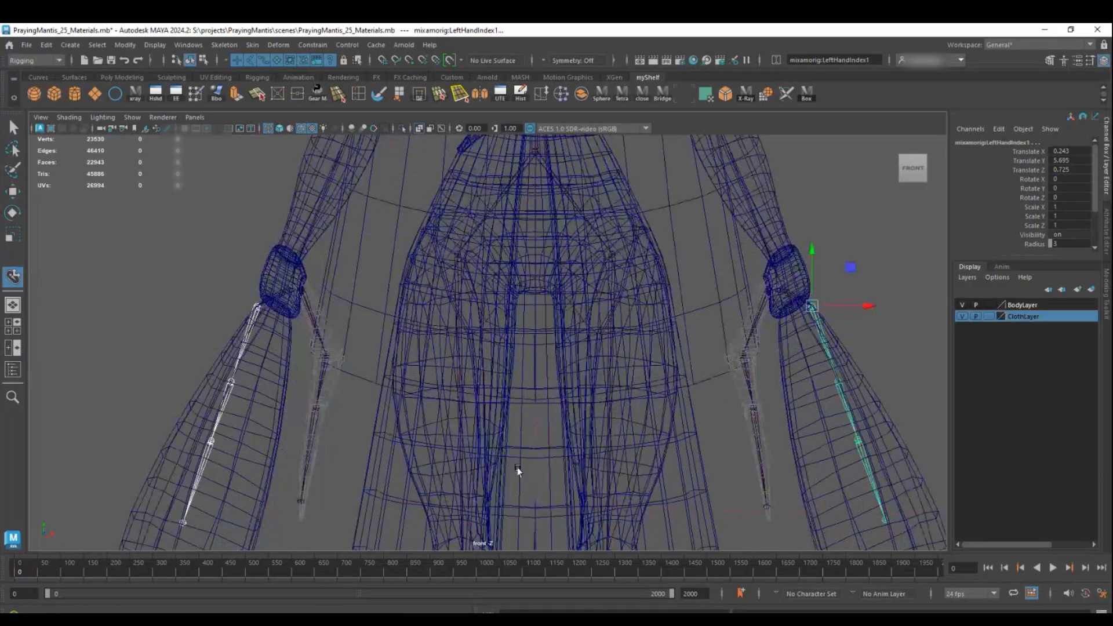
Undo the latest moves of the first index joints on both hands
left_click(643, 288)
key("ctrl+z")
mouse_move(667, 250)
left_mouse_down()
mouse_move(640, 249)
mouse_move(647, 256)
left_mouse_up()
key("ctrl+z")
key("ctrl+z")
key("ctrl+z")
key("ctrl+z")
key("ctrl+z")
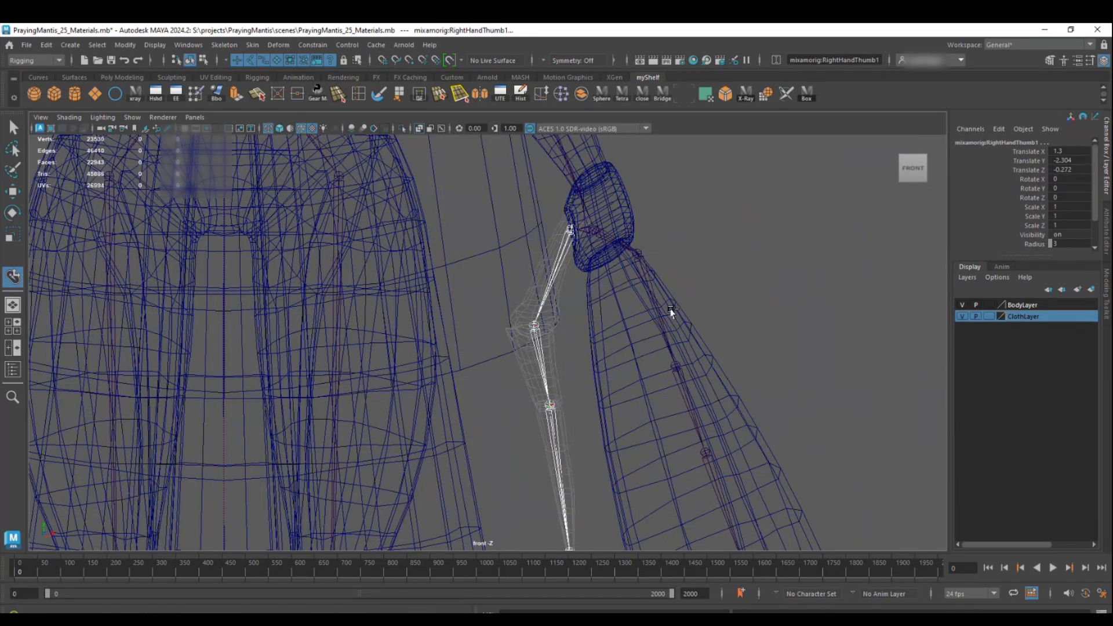
key("space")
left_click_drag(657, 298, 639, 364)
key("ctrl+z")
Move the first index joints of both hands backward toward the wrist center in the side view with Move Skinned Joints
middle_click_drag(559, 313, 530, 435, "alt")
left_click(13, 127)
left_click(13, 277)
left_click_drag(420, 248, 582, 256)
left_click(534, 344)
key("q")
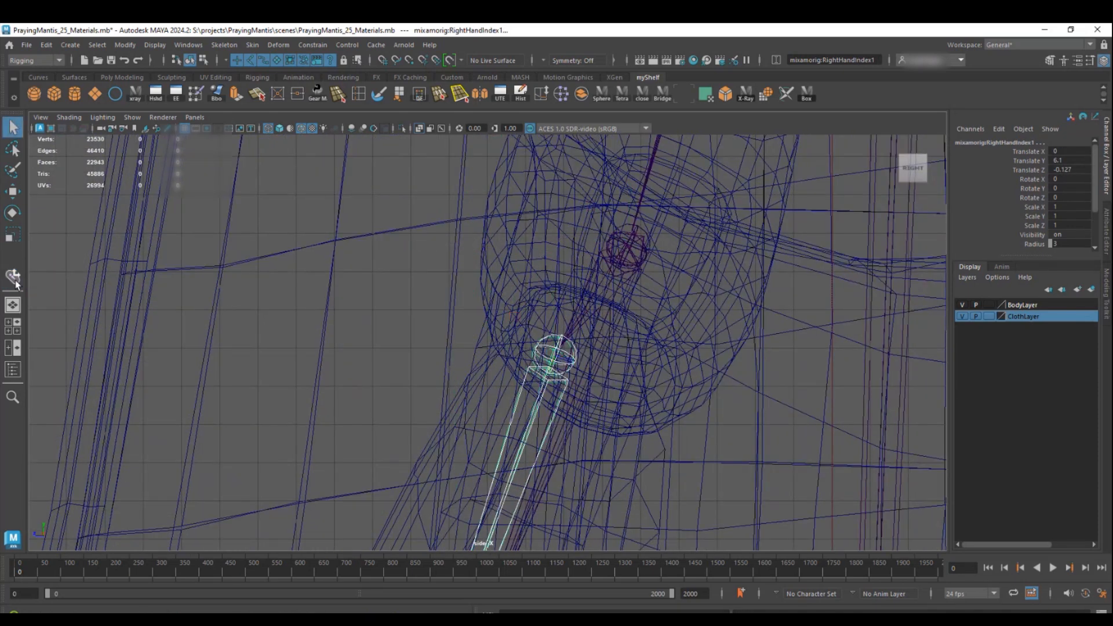
left_click_drag(488, 357, 520, 358)
Move LeftHandIndex1 and RightHandIndex1 inward in the front view to the base of each claw mesh
key("space")
left_click_drag(256, 414, 311, 398)
middle_click_drag(757, 341, 675, 399, "alt")
scroll(675, 399, "up", 3)
left_click(603, 292)
key("w")
left_click_drag(640, 293, 596, 307)
middle_click_drag(344, 371, 361, 286, "alt")
left_click(361, 283)
left_click_drag(390, 282, 437, 283)
Remove the index joints below the second one on both hands and select LeftHandIndex2 and RightHandIndex2
right_click_drag(489, 305, 35, 345, "alt")
middle_click_drag(337, 516, 358, 199, "alt")
right_click_drag(358, 220, 0, 269, "alt")
middle_click_drag(348, 380, 338, 299, "alt")
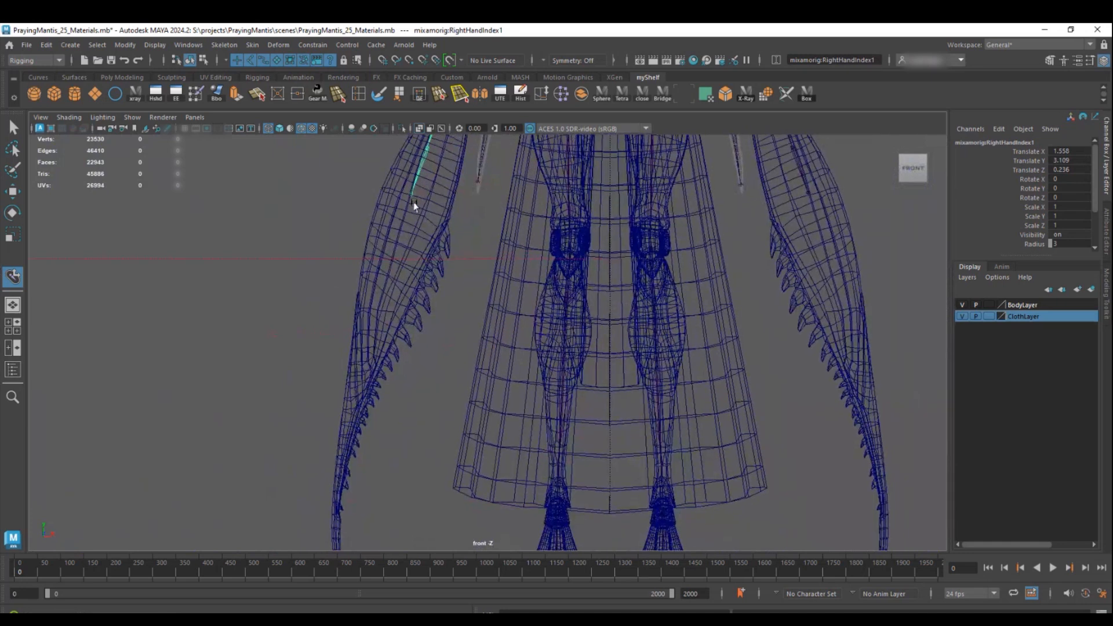
middle_click_drag(415, 206, 373, 342, "alt")
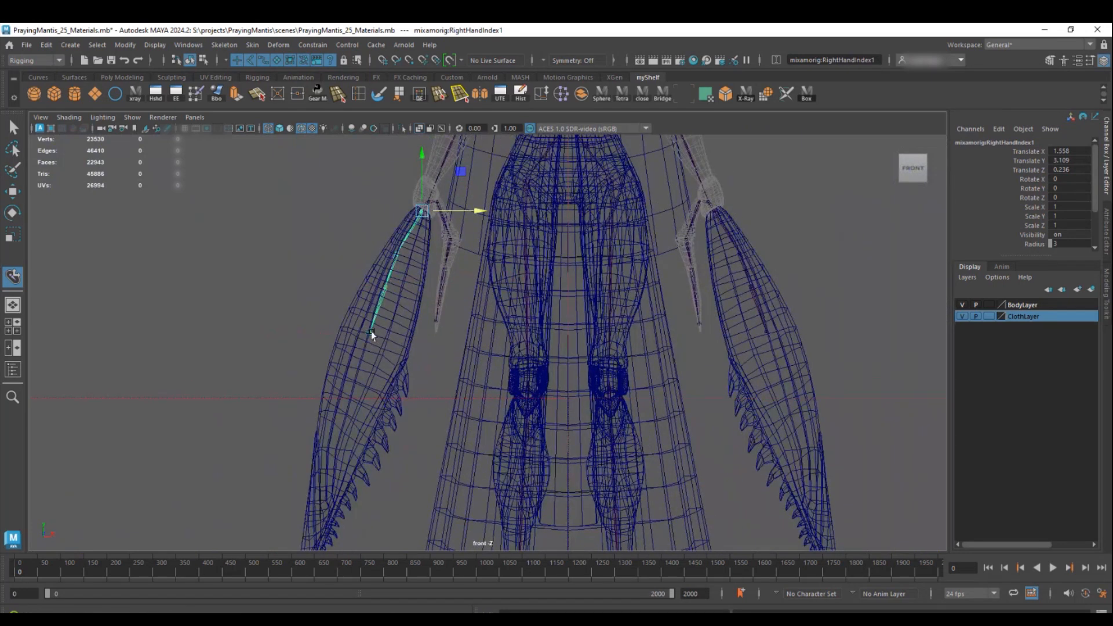
left_click(726, 352)
left_click(751, 288)
left_click(401, 279)
left_click(395, 255)
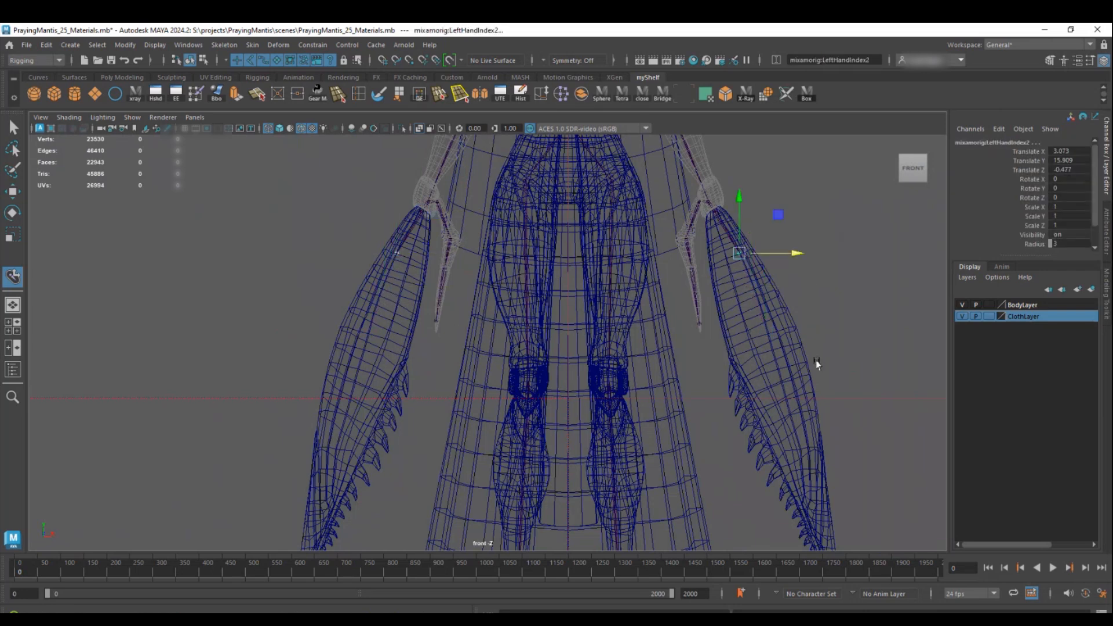
Move both second index joints down to the claw tips at ground level in the side view
scroll(430, 381, "down", 5)
key("q")
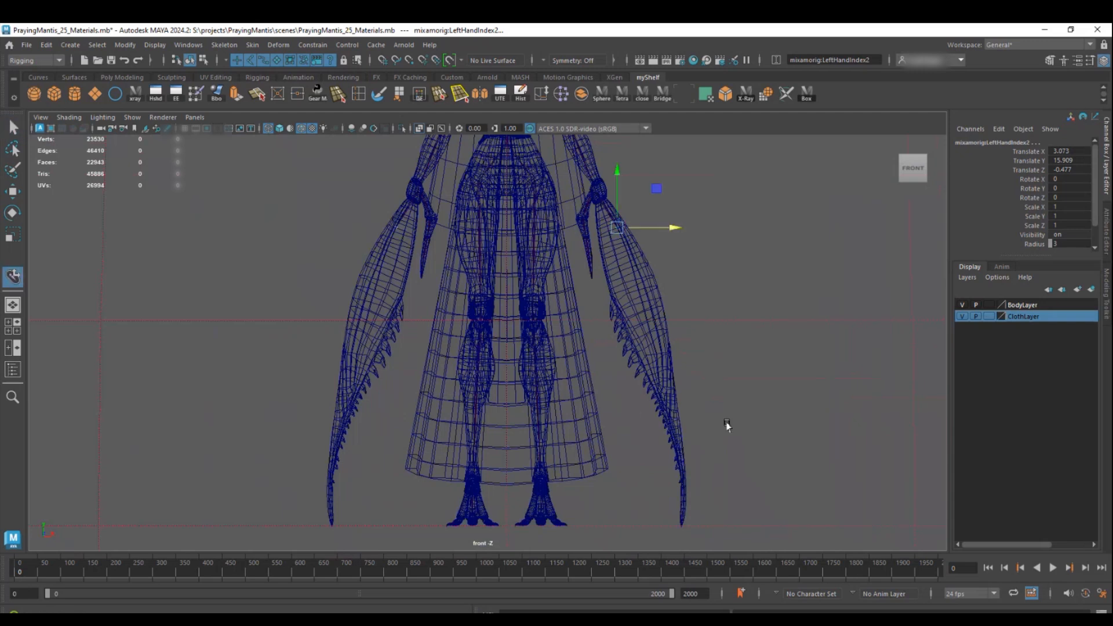
key("space")
key("space")
scroll(787, 447, "down", 10)
middle_click_drag(368, 363, 412, 212, "alt")
middle_click_drag(549, 441, 574, 307, "alt")
left_click_drag(524, 322, 453, 537)
middle_click_drag(509, 487, 555, 340, "alt")
right_click_drag(554, 340, 771, 417, "alt")
middle_click_drag(649, 549, 618, 447, "alt")
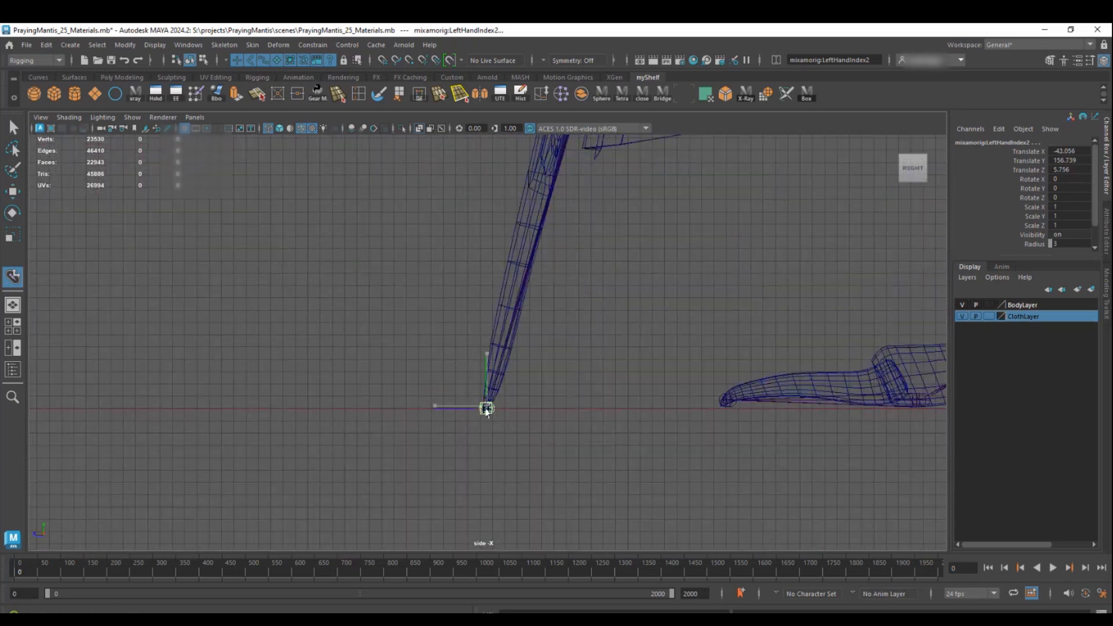
key("space")
left_click_drag(374, 435, 374, 470)
Move LeftHandIndex2 and RightHandIndex2 outward in the front view onto the tips of their claw meshes
middle_click_drag(632, 431, 577, 447, "alt")
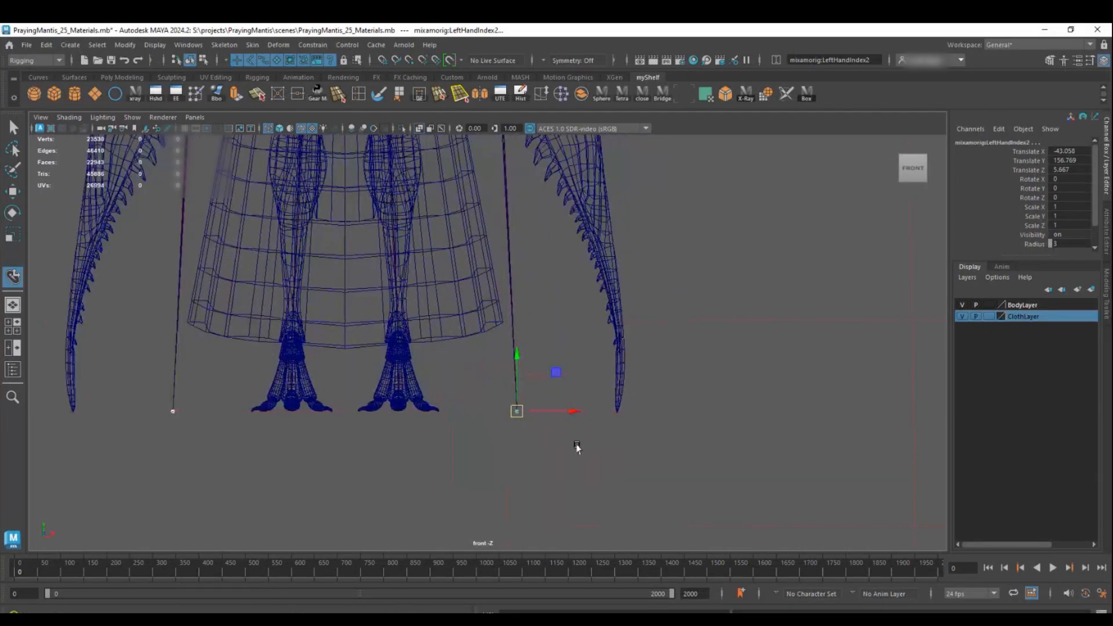
right_click_drag(577, 447, 582, 472, "alt")
left_click(581, 472)
left_click(521, 430)
left_click_drag(578, 431, 696, 443)
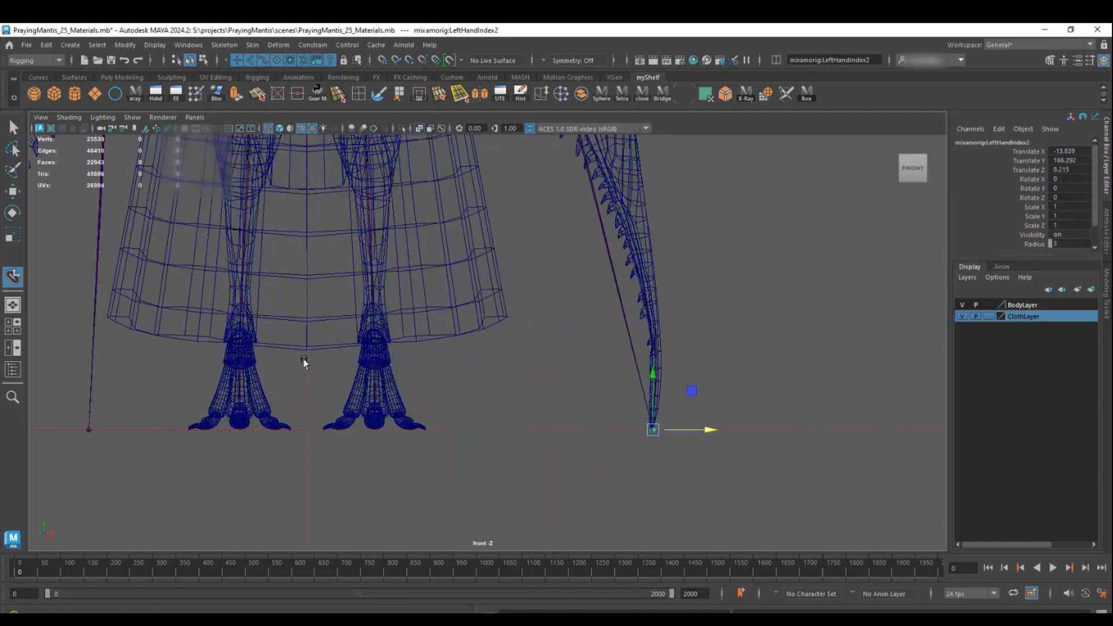
middle_click_drag(304, 358, 620, 411, "alt")
left_click_drag(426, 485, 307, 486)
Select the LeftForeArm and RightForeArm joints and move them down and backward into the elbow meshes in the side view
scroll(305, 485, "down", 3)
middle_click_drag(302, 201, 227, 436, "alt")
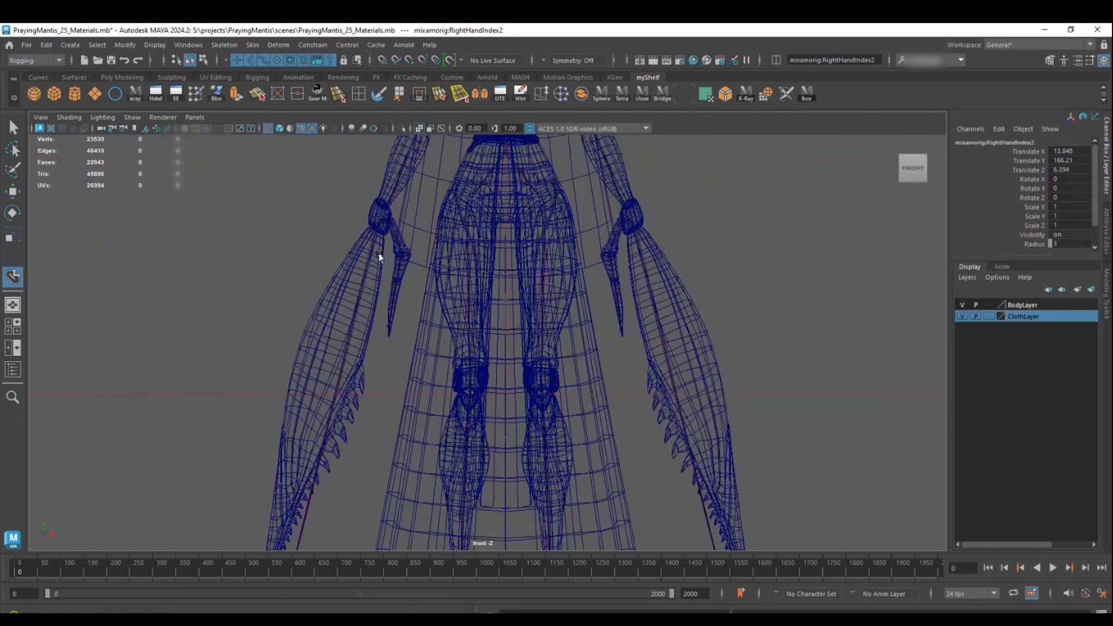
middle_click_drag(392, 286, 340, 436, "alt")
scroll(524, 401, "up", 5)
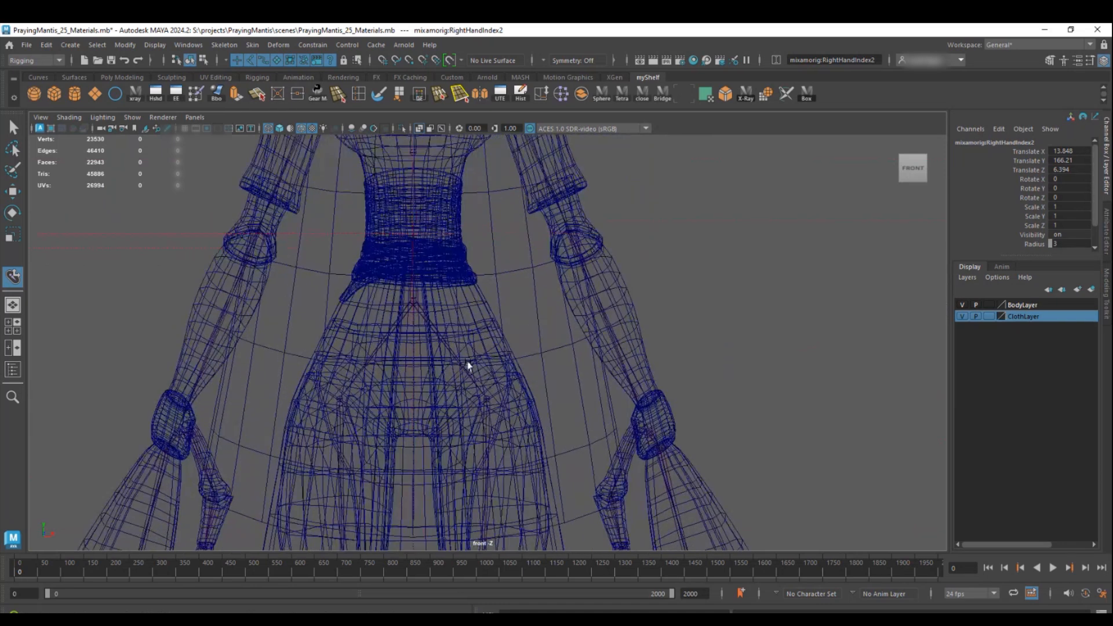
middle_click_drag(474, 359, 490, 425, "alt")
left_click(596, 332)
left_click(264, 321, "shift")
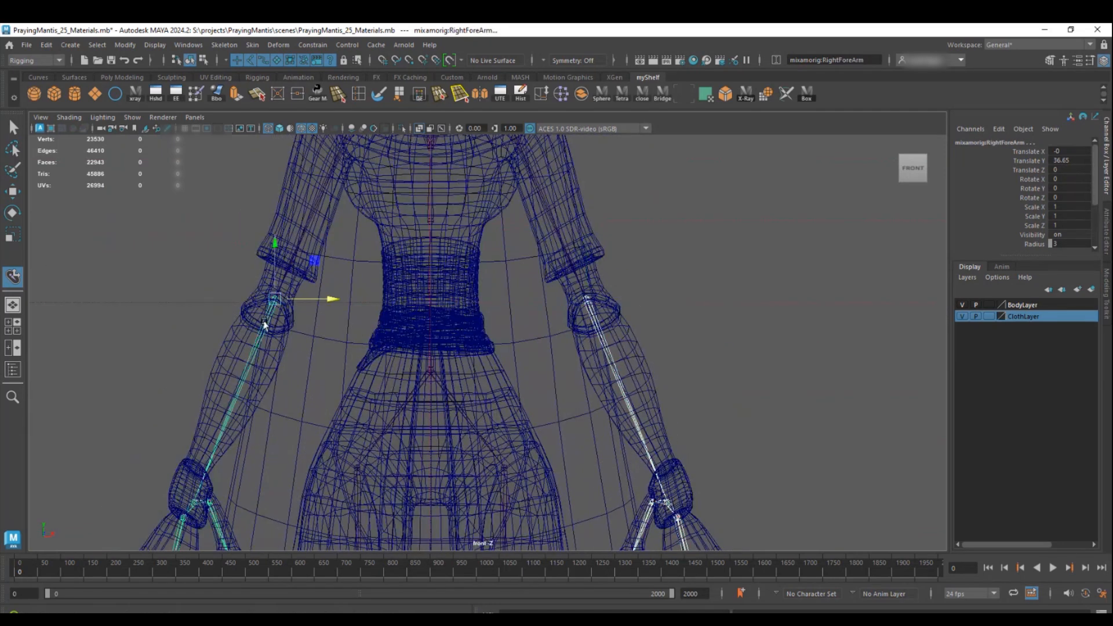
key("space")
key("space")
scroll(634, 302, "up", 8)
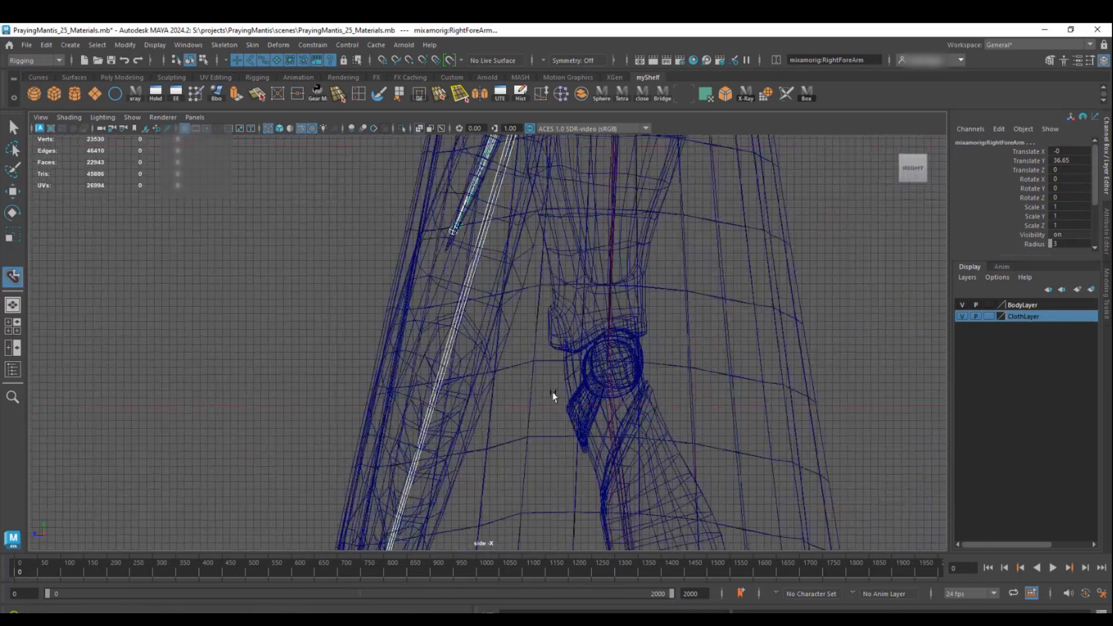
scroll(708, 397, "up", 6)
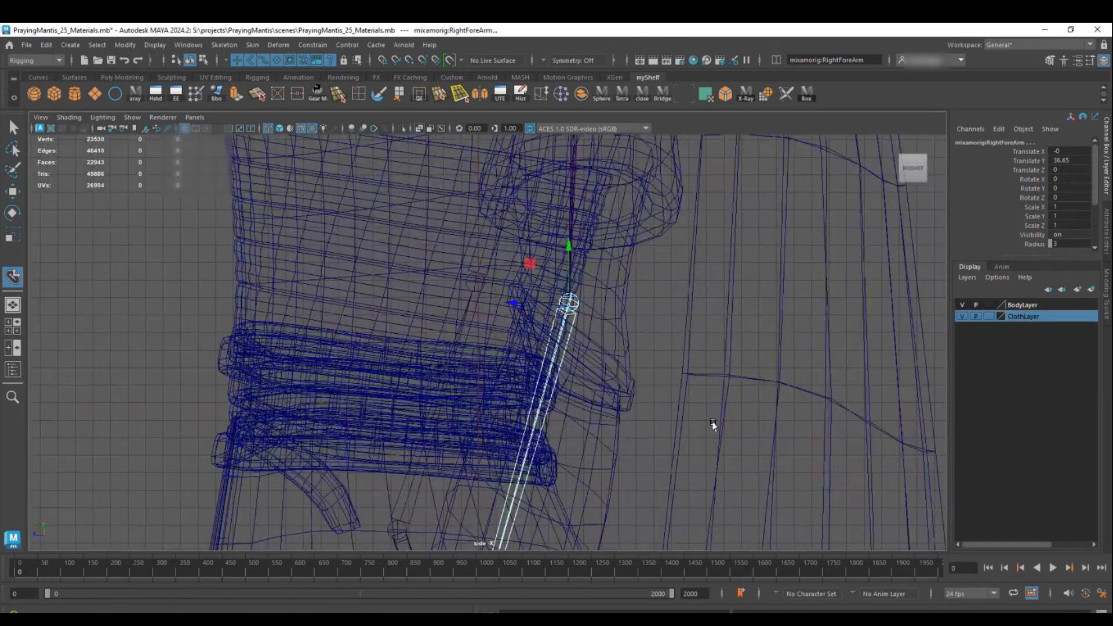
scroll(810, 477, "up", 3)
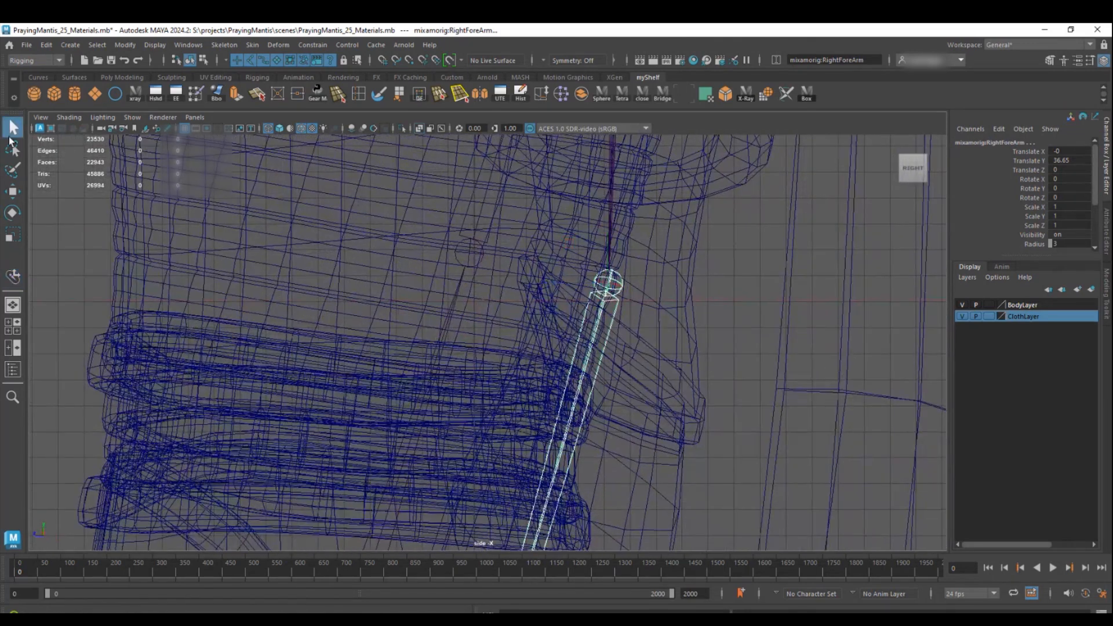
left_click_drag(609, 228, 608, 284)
left_click_drag(574, 342, 589, 342)
left_click_drag(624, 285, 623, 306)
middle_click_drag(658, 334, 643, 367, "alt")
Move the LeftArm and RightArm joints outward in the front view toward the outer shoulders of the body mesh
scroll(618, 392, "down", 4)
middle_click_drag(600, 152, 522, 458, "alt")
middle_click_drag(534, 186, 535, 374, "alt")
key("space")
key("space")
middle_click_drag(564, 201, 531, 410, "alt")
scroll(532, 410, "up", 3)
scroll(644, 368, "up", 4)
middle_click_drag(531, 358, 700, 285, "alt")
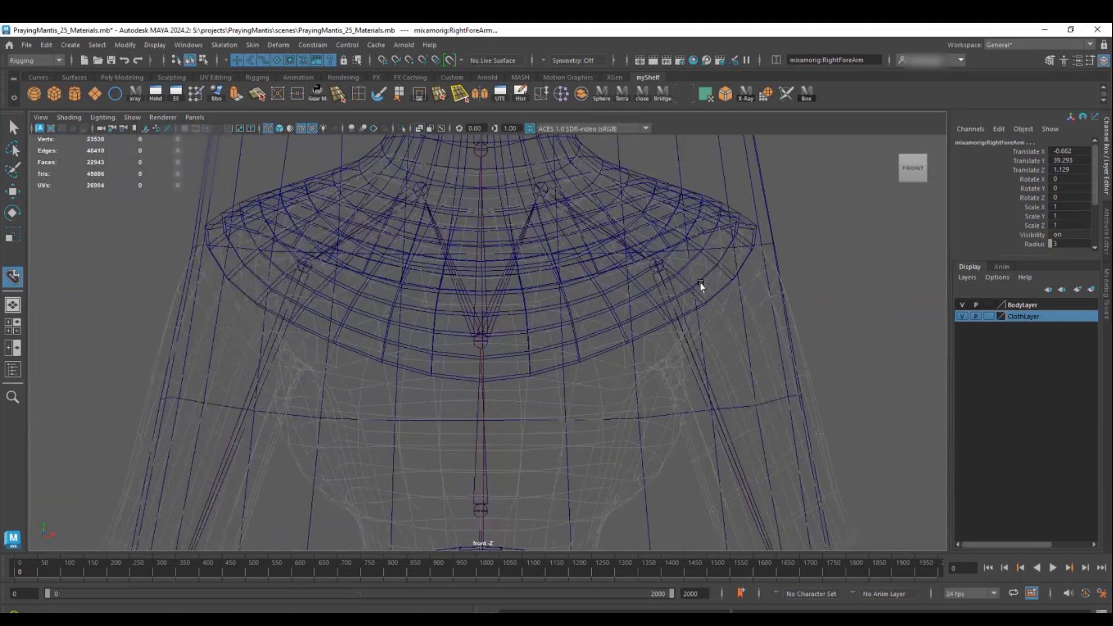
left_click(659, 268)
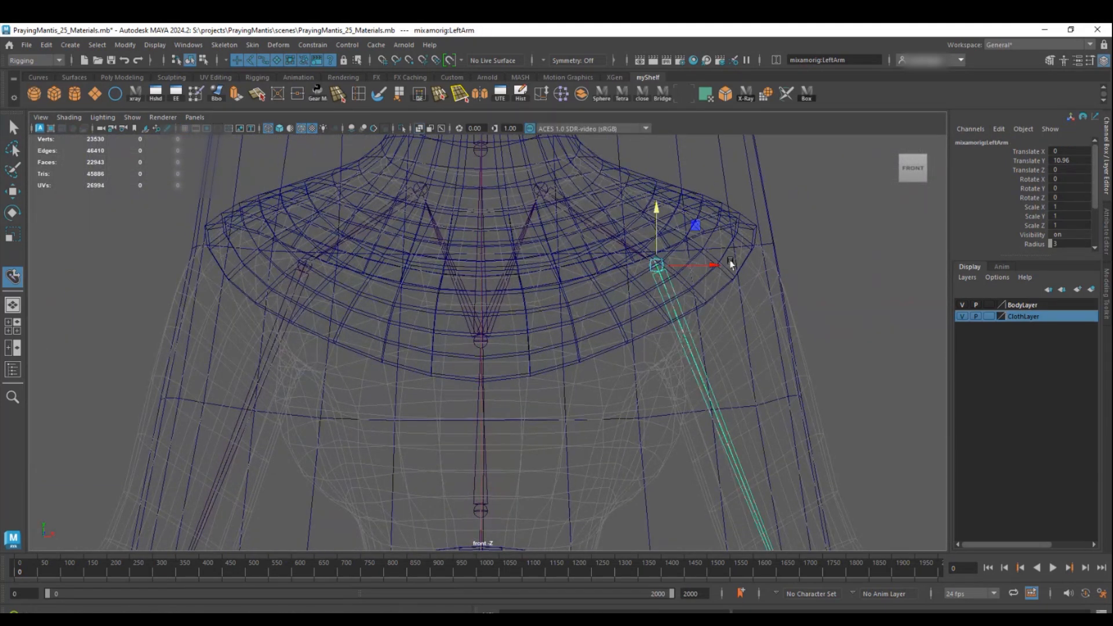
left_click(13, 127)
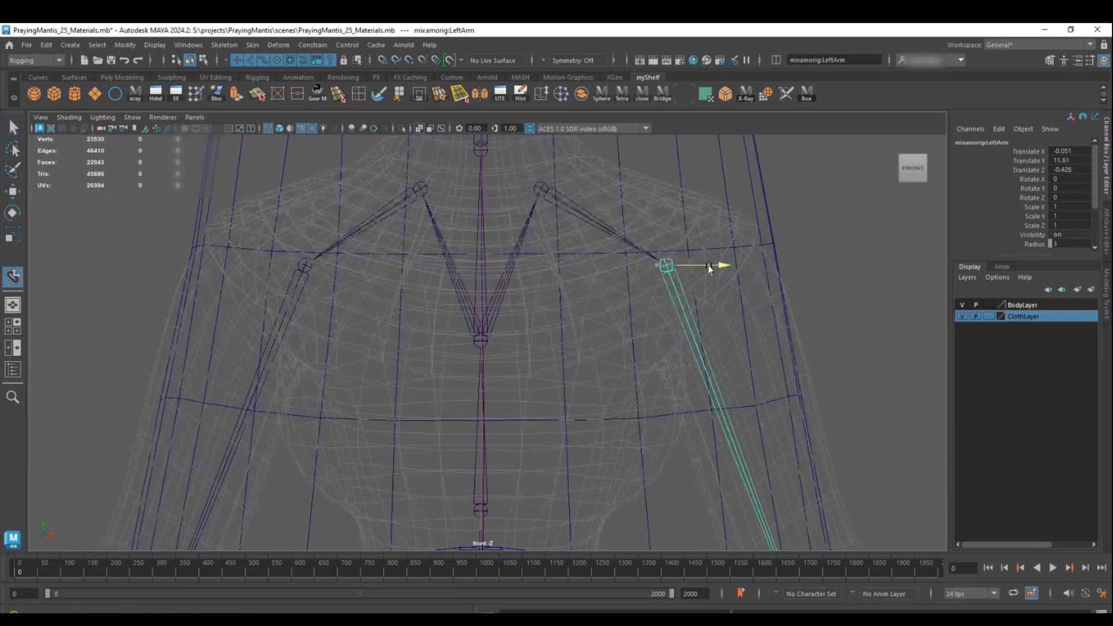
key("w")
left_click(301, 269)
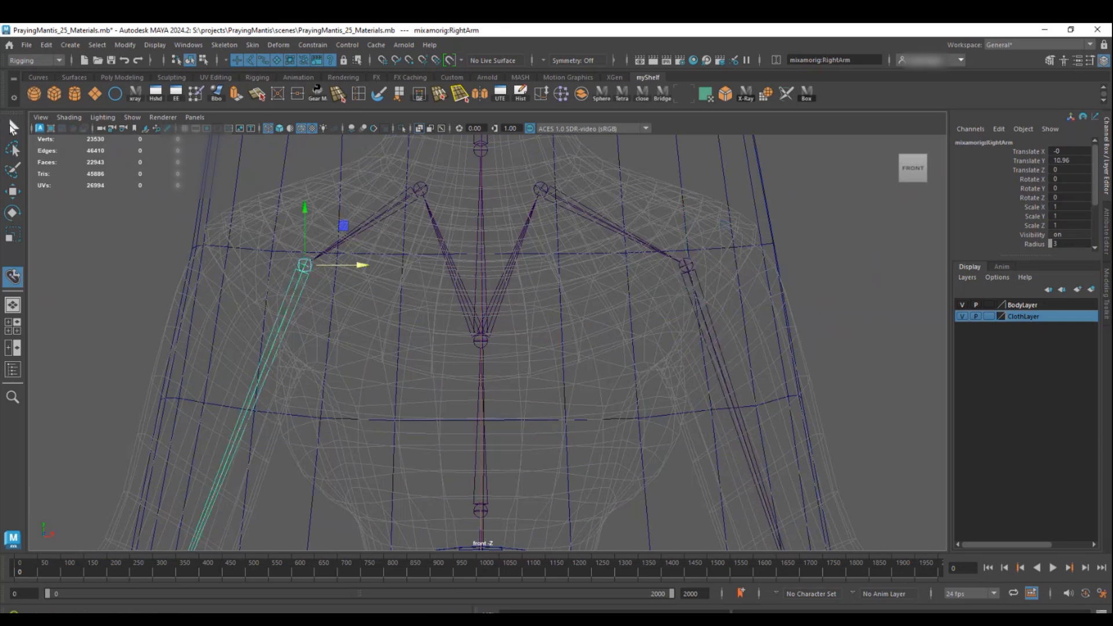
key("q")
left_click_drag(355, 265, 324, 265)
Move the RightShoulder and LeftShoulder joints outward from the spine, and fine-tune their placement in the side view
right_click_drag(447, 299, 618, 251, "alt")
middle_click_drag(618, 250, 640, 342, "alt")
scroll(627, 284, "down", 2)
left_click(431, 258)
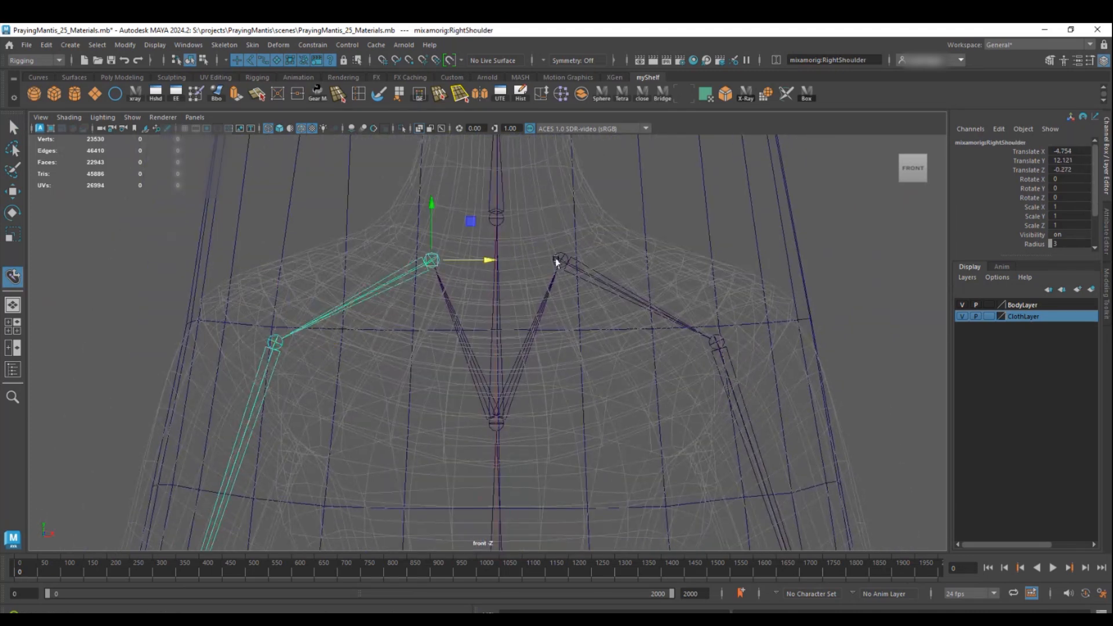
key("q")
left_click_drag(459, 262, 412, 261)
left_click(583, 265)
left_click_drag(595, 265, 648, 268)
left_click(374, 265)
key("space")
key("space")
left_click_drag(452, 225, 452, 228)
Select the LeftLeg and RightLeg joints and move them slightly forward inside the knee meshes in the side view
scroll(554, 333, "down", 6)
middle_click_drag(596, 436, 629, 275, "alt")
key("space")
key("space")
left_click_drag(649, 236, 829, 388, "alt")
scroll(544, 369, "down", 5)
scroll(729, 402, "up", 4)
left_click(657, 272)
left_click(565, 290, "shift")
key("space")
middle_click_drag(620, 366, 587, 430, "alt")
right_click_drag(587, 429, 713, 383, "alt")
middle_click_drag(714, 383, 676, 440, "alt")
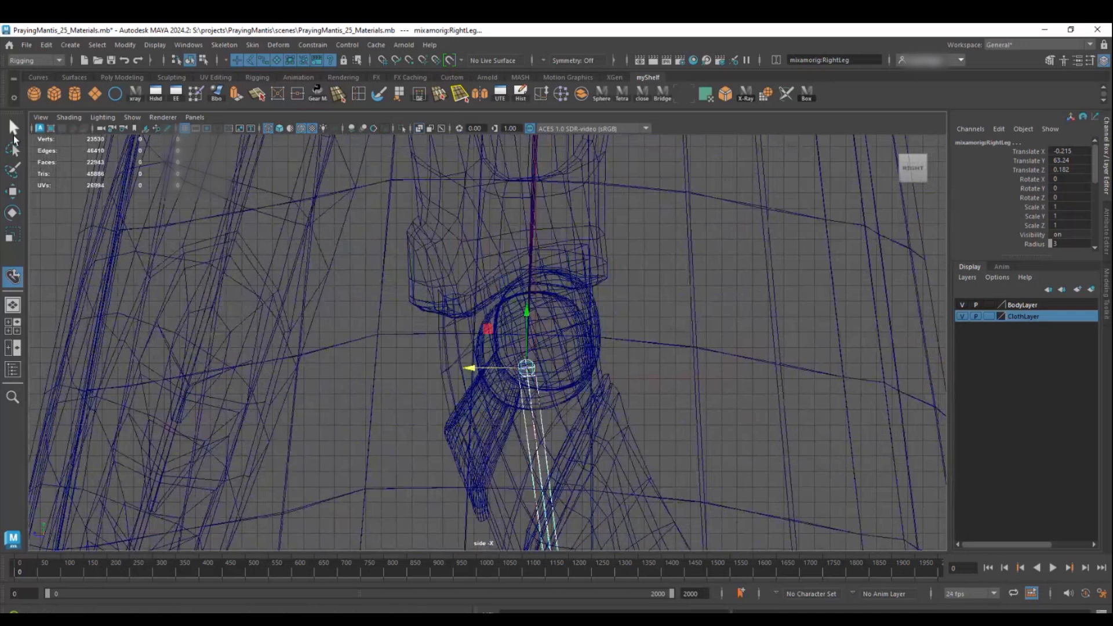
left_click_drag(479, 369, 462, 369)
Select both foot joints and move them up into the ankle meshes in the side view with Move Skinned Joints
scroll(443, 226, "down", 3)
middle_click_drag(442, 223, 377, 348, "alt")
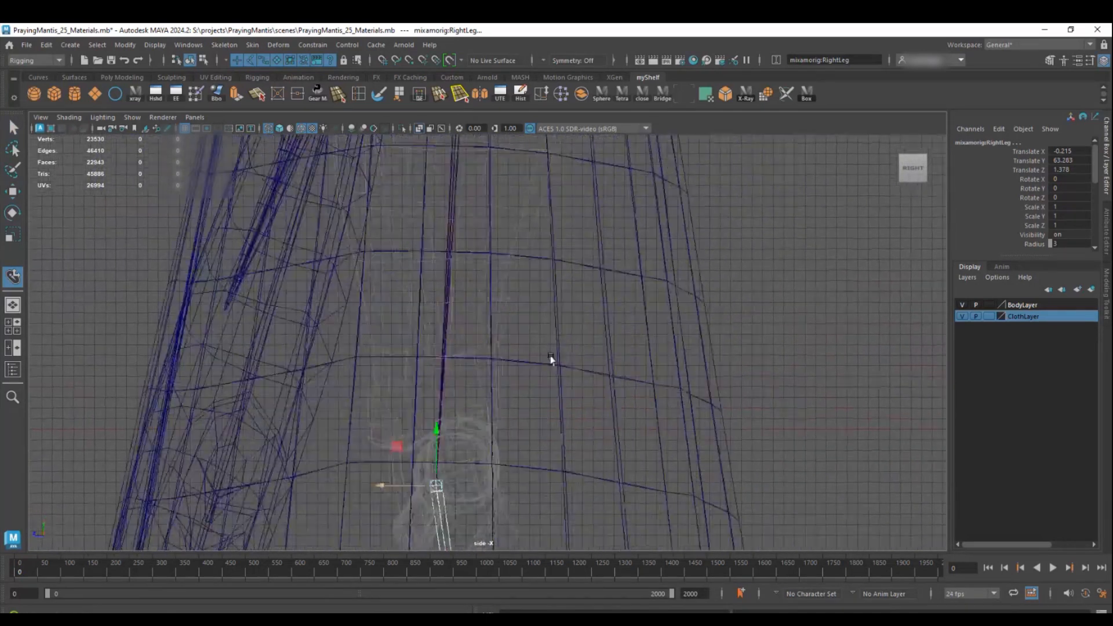
middle_click_drag(551, 360, 655, 242, "alt")
middle_click_drag(613, 521, 618, 356, "alt")
right_click_drag(619, 356, 713, 369, "alt")
middle_click_drag(713, 369, 618, 395, "alt")
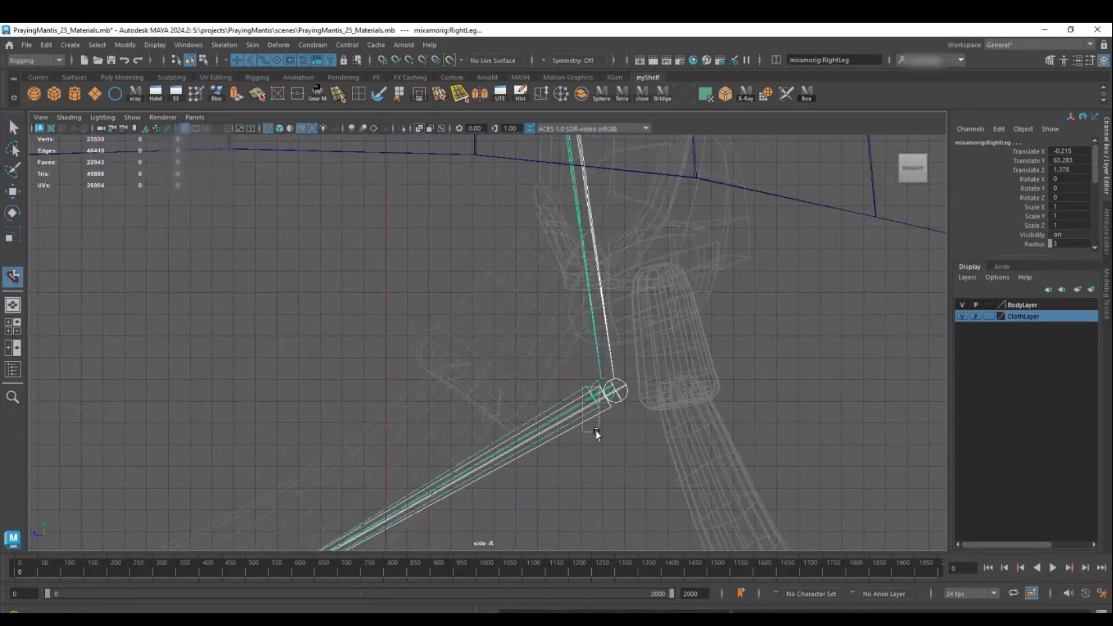
left_click(13, 128)
left_click(12, 281)
left_click_drag(607, 391, 634, 199)
middle_click_drag(635, 199, 545, 403, "alt")
left_click_drag(545, 403, 499, 463)
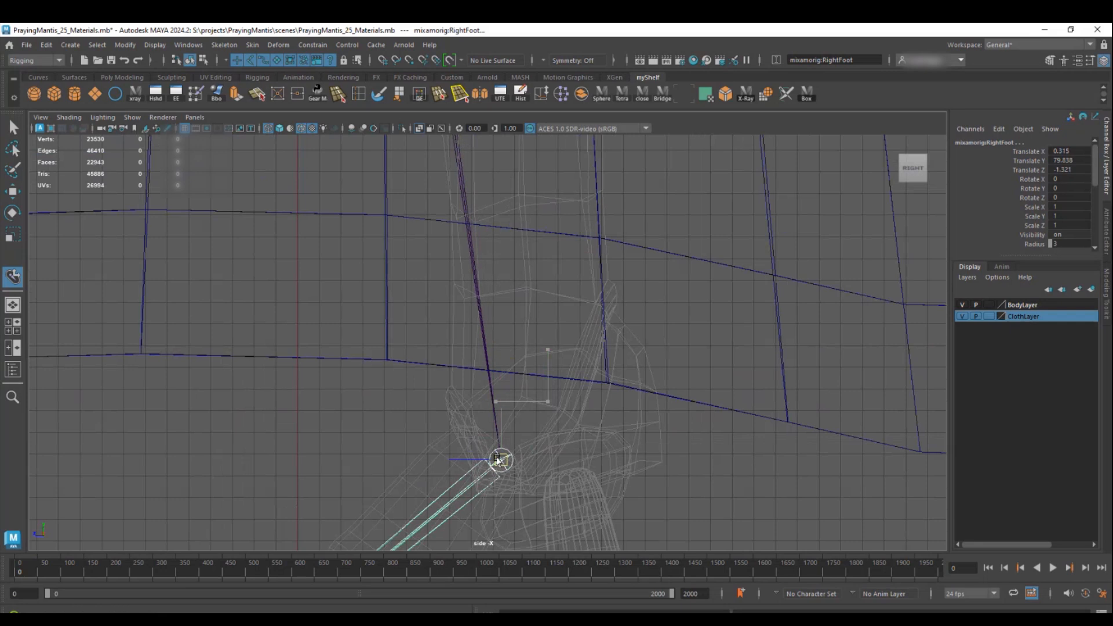
Move the toe joints forward and slightly up inside the foot meshes in the side view with Move Skinned Joints
scroll(681, 488, "down", 4)
middle_click_drag(445, 470, 695, 218, "alt")
scroll(659, 358, "up", 3)
middle_click_drag(425, 435, 525, 374, "alt")
scroll(519, 434, "up", 4)
left_click(520, 434)
left_click_drag(541, 446, 476, 408)
left_click(13, 126)
key("y")
left_click(513, 432)
left_click_drag(489, 424, 405, 374)
Select the LeftFoot joint and check how the leg joints sit inside the meshes in the side view
scroll(487, 360, "down", 4)
middle_click_drag(463, 325, 303, 428, "alt")
scroll(487, 383, "down", 4)
middle_click_drag(575, 358, 516, 402, "alt")
scroll(517, 403, "down", 2)
mouse_move(454, 379)
middle_mouse_down("alt")
mouse_move(581, 376)
mouse_move(441, 372)
middle_mouse_up("alt")
scroll(512, 403, "up", 3)
middle_click_drag(621, 400, 559, 418, "alt")
left_click(524, 251)
middle_click_drag(707, 329, 447, 297, "alt")
middle_click_drag(276, 290, 419, 309, "alt")
scroll(419, 309, "down", 3)
middle_click_drag(509, 277, 464, 402, "alt")
scroll(475, 401, "down", 3)
middle_click_drag(323, 305, 348, 522, "alt")
key("space")
Move the joint at the base of the neck forward inside the mesh with Move Skinned Joints
key("space")
right_click_drag(711, 254, 410, 298, "alt")
left_click_drag(410, 298, 380, 331, "alt")
right_click_drag(381, 330, 577, 397, "alt")
left_click_drag(577, 397, 530, 390, "alt")
middle_click_drag(530, 390, 592, 445, "alt")
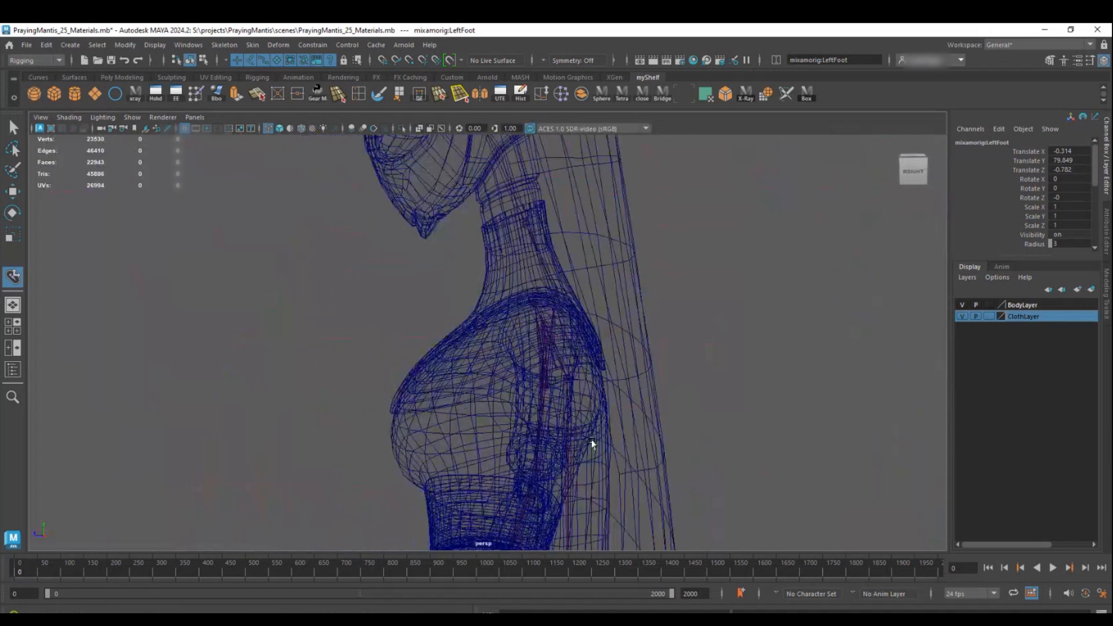
right_click_drag(591, 444, 696, 441, "alt")
left_click(624, 256)
left_click(617, 223)
left_click(12, 127)
left_click(13, 276)
left_click_drag(587, 241, 521, 242)
middle_click_drag(530, 243, 527, 465, "alt")
Move the Head joint up to the base of the skull in the side view with Move Skinned Joints
middle_click_drag(562, 324, 561, 381, "alt")
scroll(552, 360, "down", 6)
scroll(522, 323, "up", 3)
key("space")
key("space")
middle_click_drag(298, 169, 348, 441, "alt")
middle_click_drag(365, 150, 406, 455, "alt")
scroll(532, 380, "up", 6)
left_click(13, 127)
left_click(13, 276)
left_click_drag(483, 332, 465, 224)
middle_click_drag(645, 280, 648, 490, "alt")
scroll(354, 427, "down", 5)
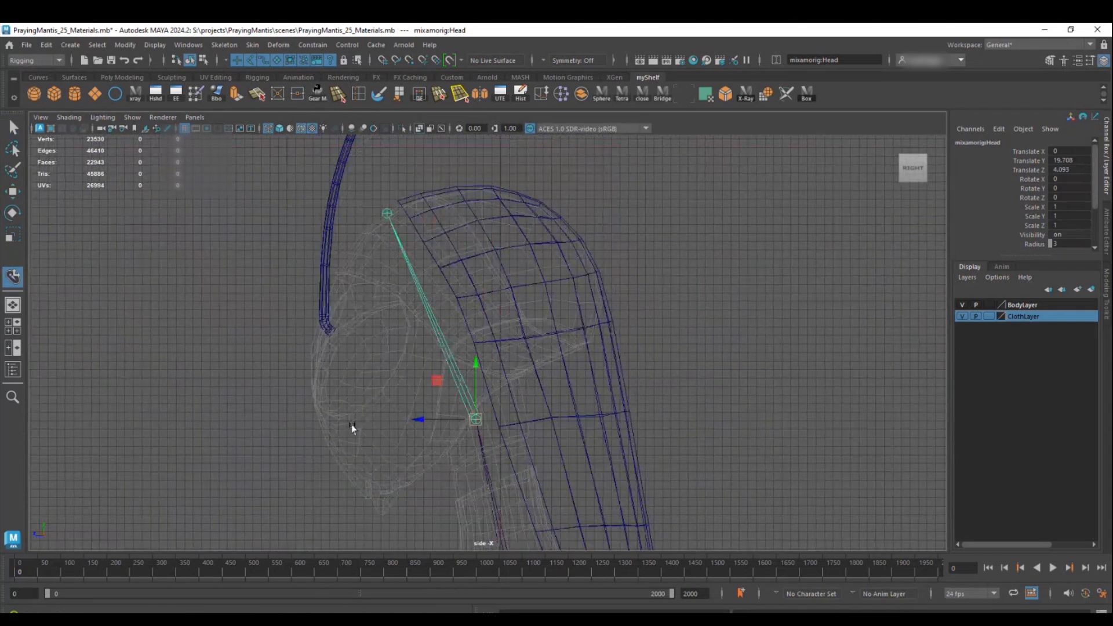
Select the Hips joint to highlight the whole skeleton and examine its fit inside the body from the front
middle_click_drag(416, 483, 375, 281, "alt")
scroll(521, 376, "up", 3)
middle_click_drag(670, 509, 631, 380, "alt")
right_click_drag(631, 380, 482, 373, "alt")
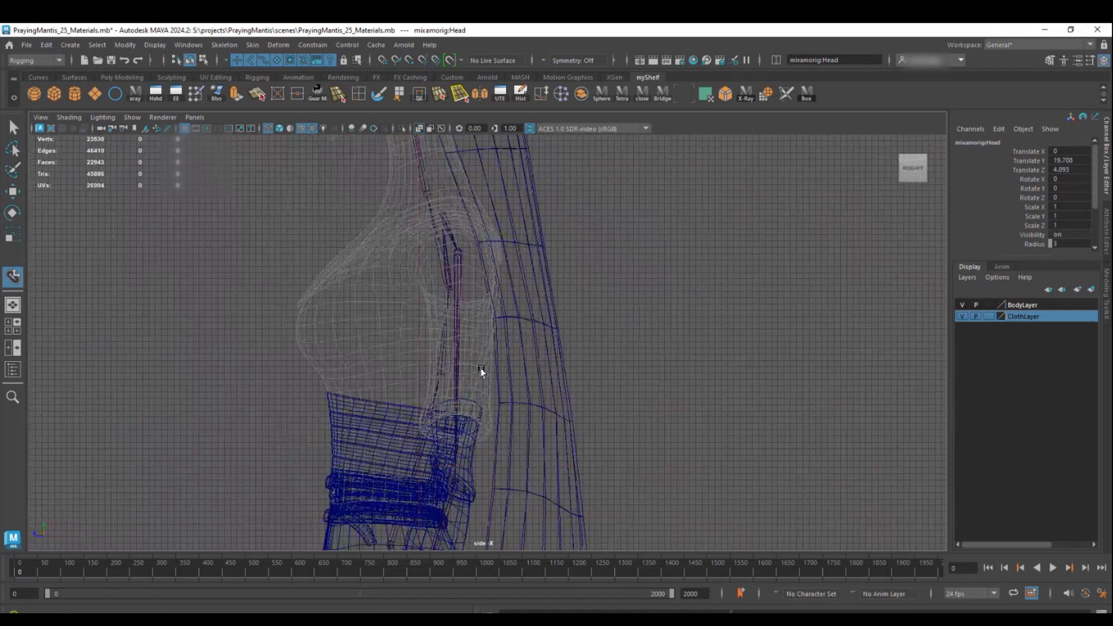
key("space")
key("space")
left_click_drag(412, 303, 486, 304, "alt")
right_click_drag(486, 306, 345, 276, "alt")
left_click_drag(346, 276, 427, 301, "alt")
scroll(435, 276, "up", 4)
middle_click_drag(427, 301, 462, 365, "alt")
left_click_drag(462, 365, 470, 364, "alt")
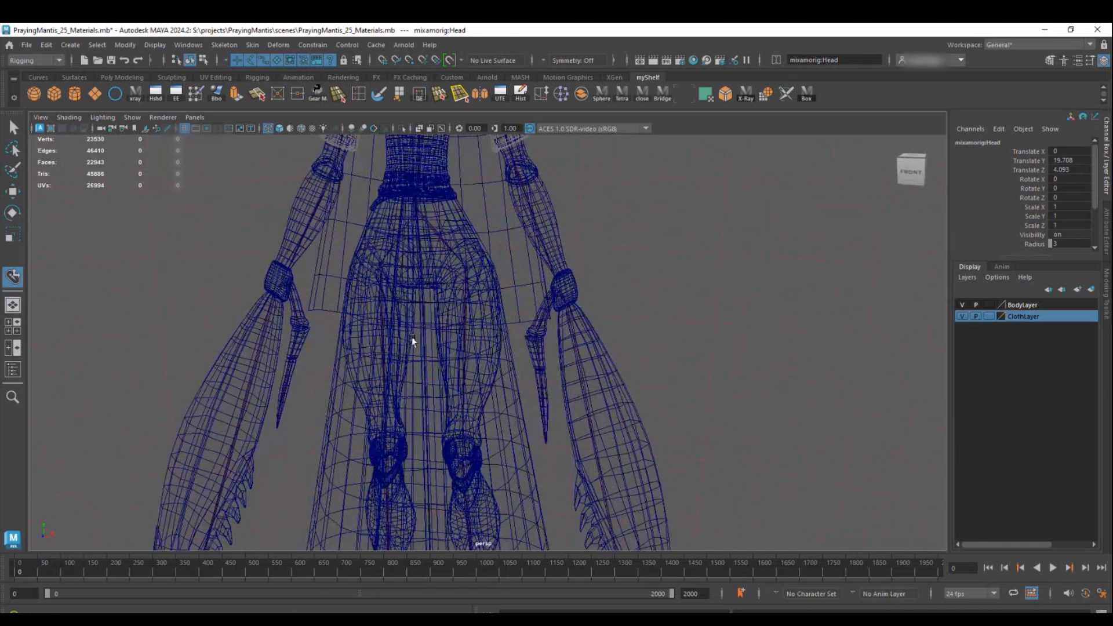
left_click(422, 240)
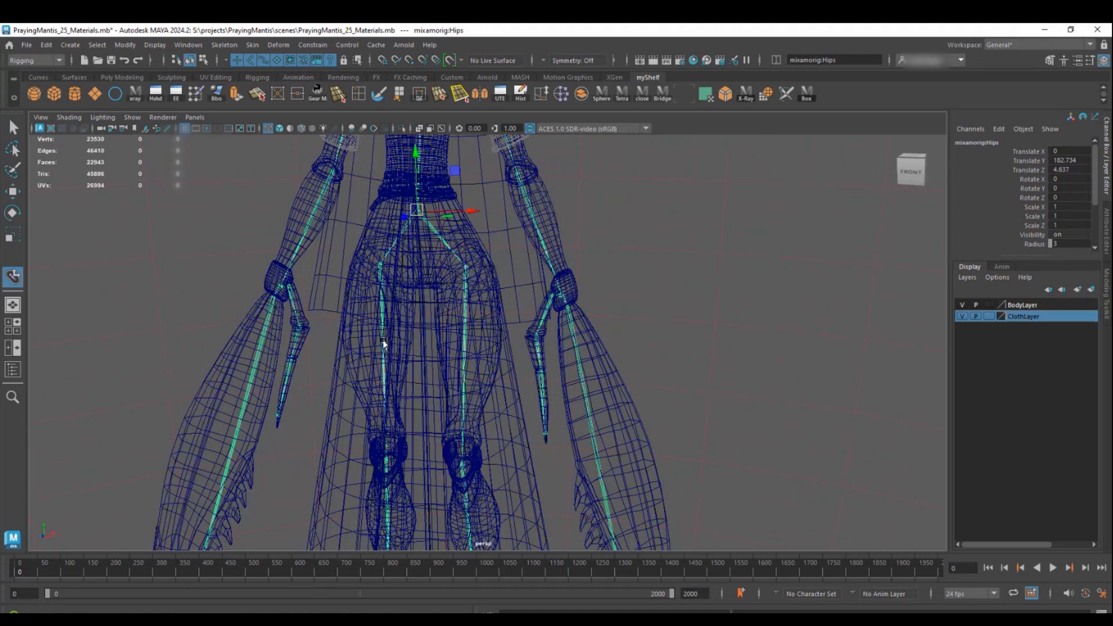
right_click_drag(645, 313, 450, 271, "alt")
left_click_drag(450, 271, 459, 339, "alt")
right_click_drag(458, 339, 560, 369, "alt")
left_click_drag(560, 372, 551, 348, "alt")
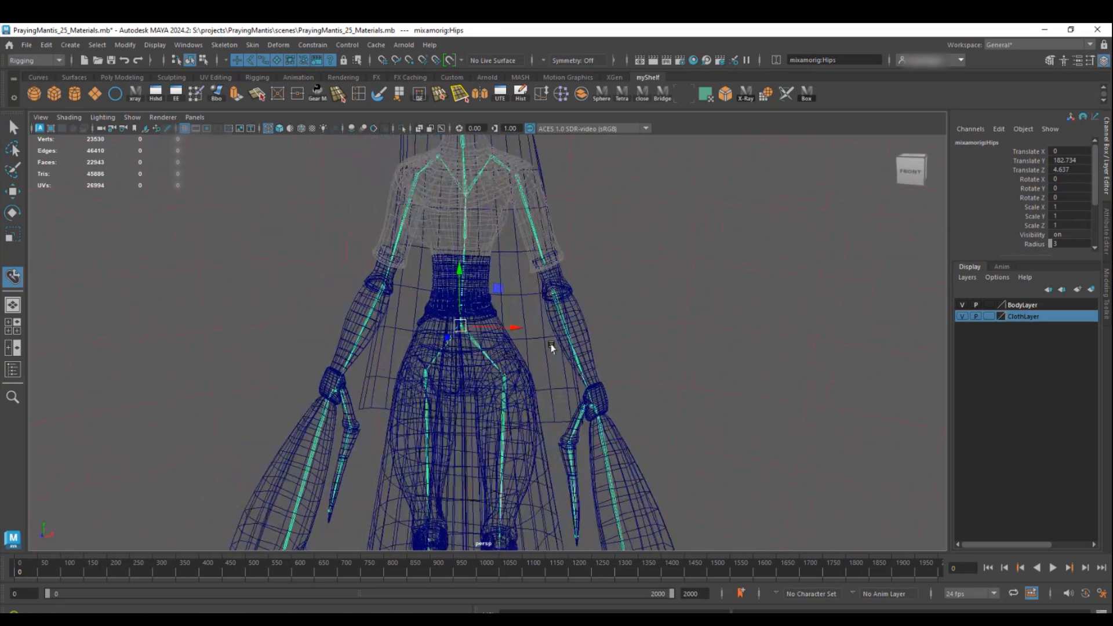
left_click_drag(469, 197, 536, 367, "alt")
middle_click_drag(535, 366, 534, 385, "alt")
scroll(506, 384, "up", 2)
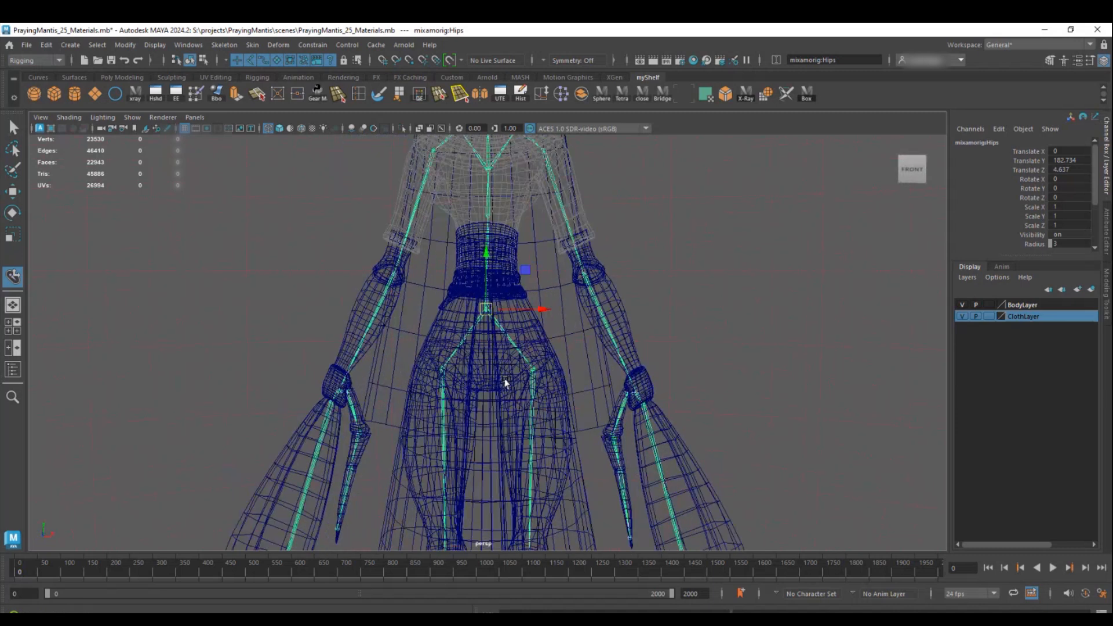
right_click_drag(492, 384, 617, 410, "alt")
middle_click_drag(618, 372, 626, 416, "alt")
right_click_drag(626, 415, 542, 403, "alt")
left_click_drag(542, 403, 497, 387, "alt")
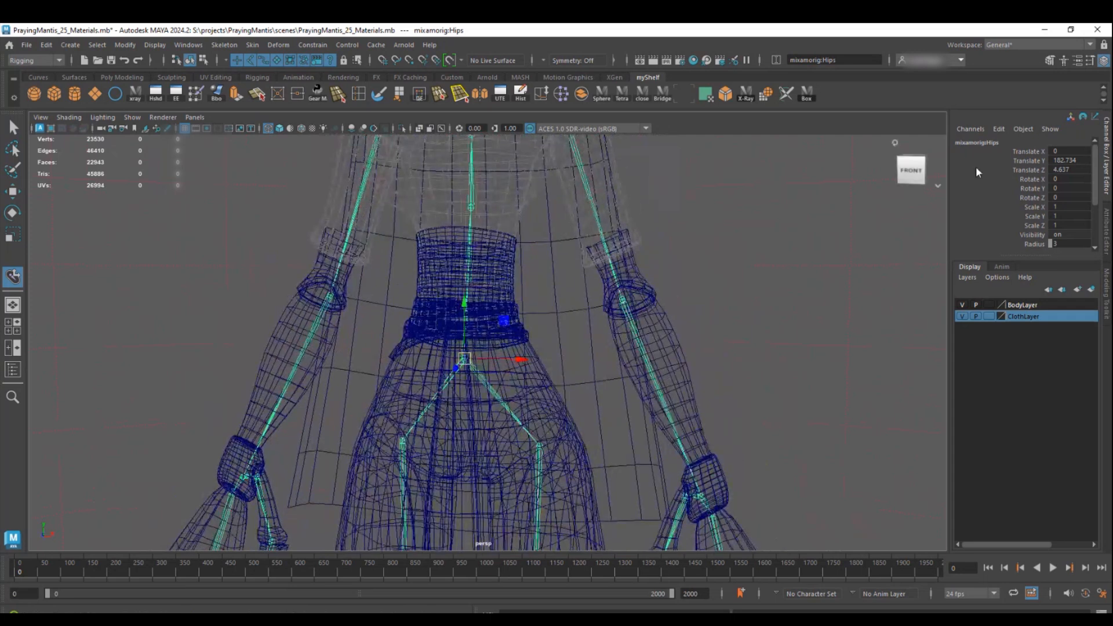
Select the LeftForeArm and Neck joints and examine their placement in the arm and neck meshes from several angles
left_click(640, 341)
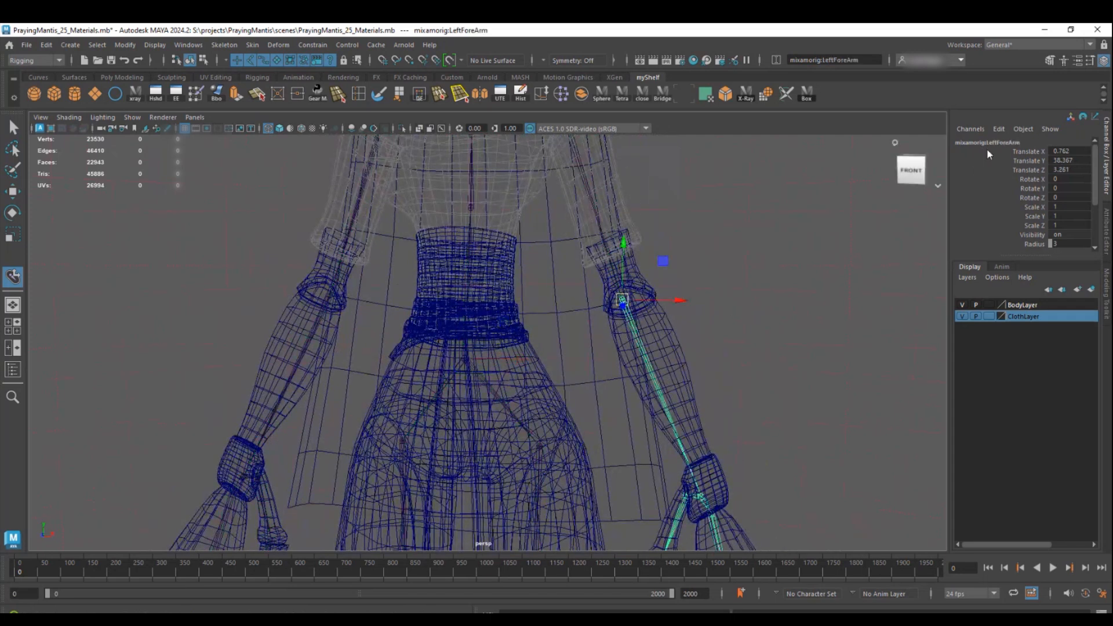
middle_click_drag(709, 455, 704, 251, "alt")
left_click_drag(694, 315, 644, 312, "alt")
right_click_drag(644, 312, 717, 307, "alt")
left_click_drag(718, 308, 693, 307, "alt")
right_click_drag(693, 306, 490, 301, "alt")
middle_click_drag(490, 301, 481, 324, "alt")
left_click_drag(480, 325, 446, 279, "alt")
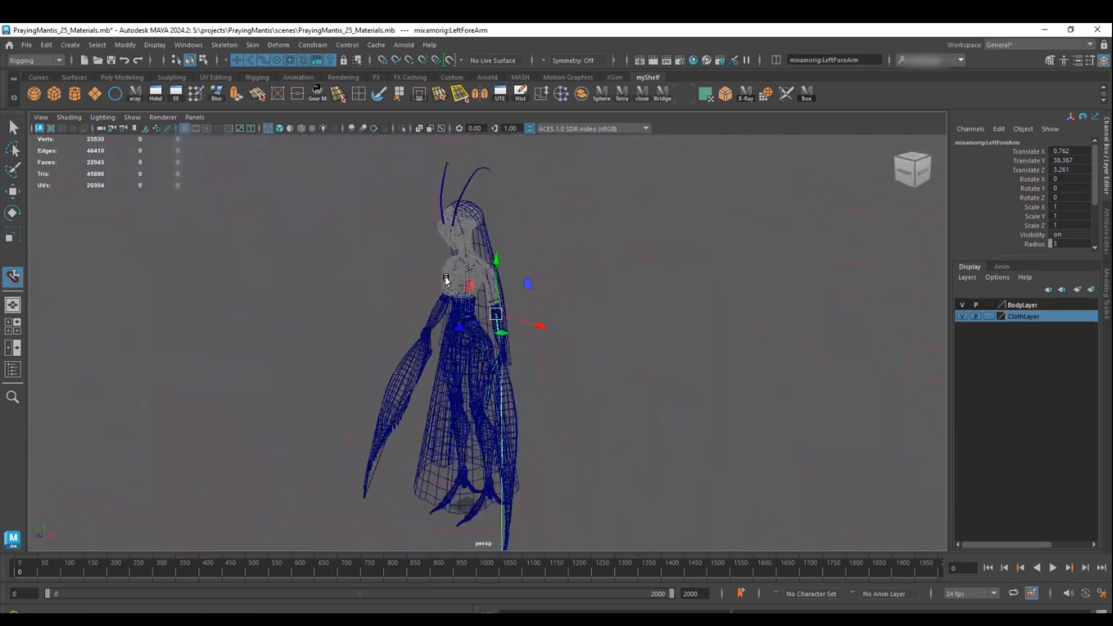
left_click_drag(337, 262, 517, 308, "alt")
right_click_drag(517, 308, 632, 400, "alt")
middle_click_drag(632, 401, 636, 320, "alt")
left_click_drag(636, 321, 412, 395, "alt")
right_click_drag(412, 395, 516, 378, "alt")
middle_click_drag(517, 378, 473, 377, "alt")
left_click_drag(472, 378, 340, 384, "alt")
middle_click_drag(340, 385, 465, 367, "alt")
left_click_drag(464, 368, 410, 373, "alt")
right_click_drag(410, 373, 487, 365, "alt")
middle_click_drag(441, 365, 533, 369, "alt")
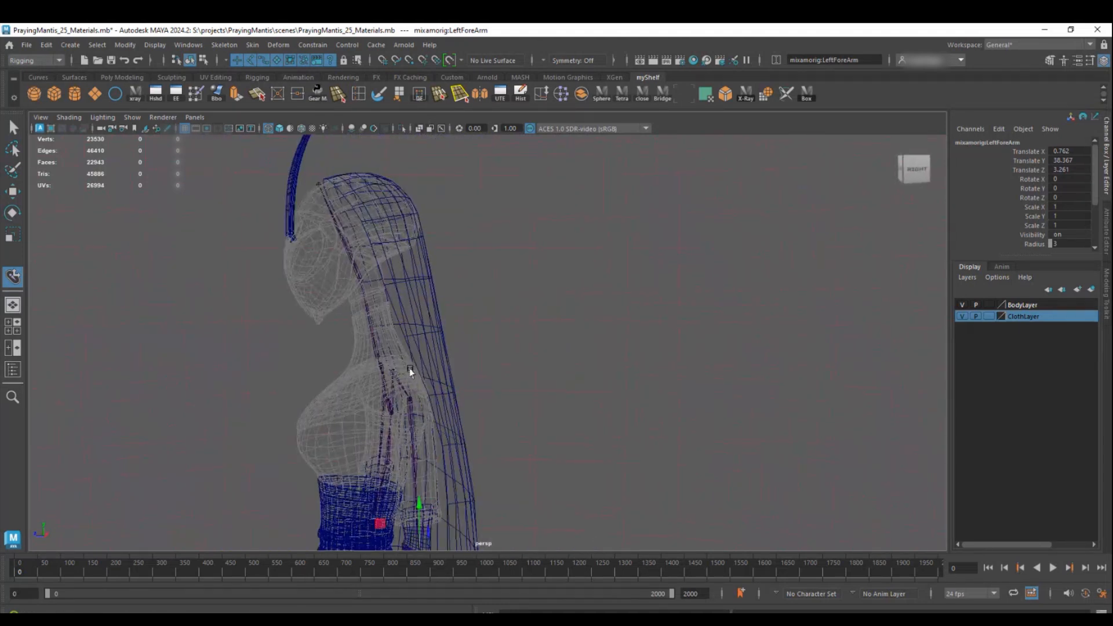
left_click(399, 290)
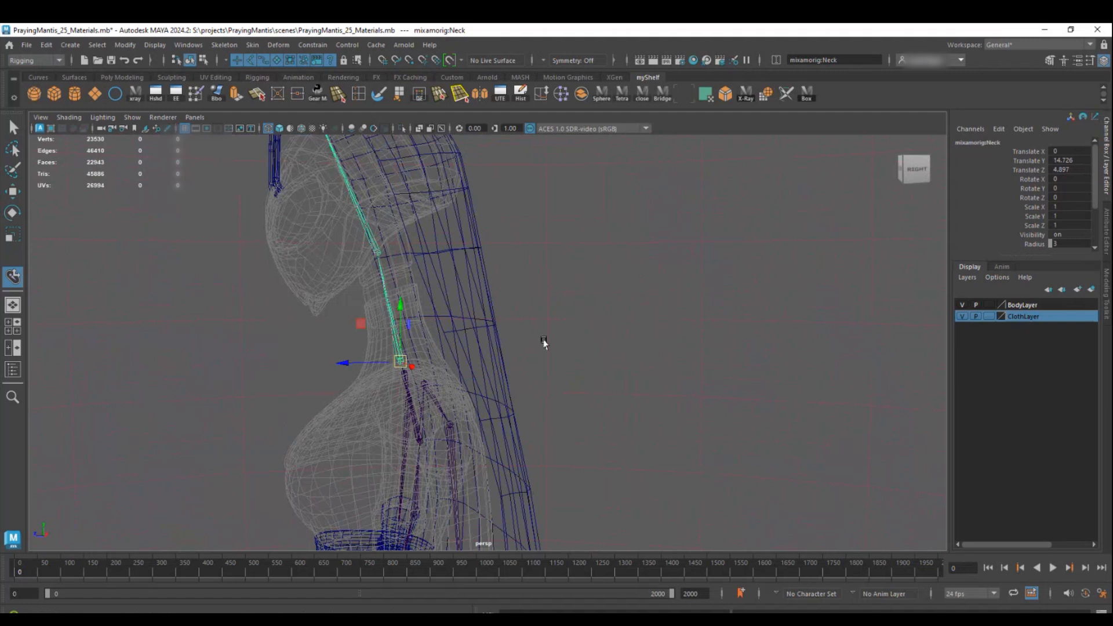
left_click(590, 342)
right_click_drag(589, 343, 143, 185, "alt")
left_click(13, 127)
Bind the left claw mesh polySurface11 to the LeftHand joint with Bind Skin, using selected joints and closest distance
left_click_drag(479, 368, 506, 270, "alt")
right_click_drag(506, 270, 623, 352, "alt")
left_click(619, 349)
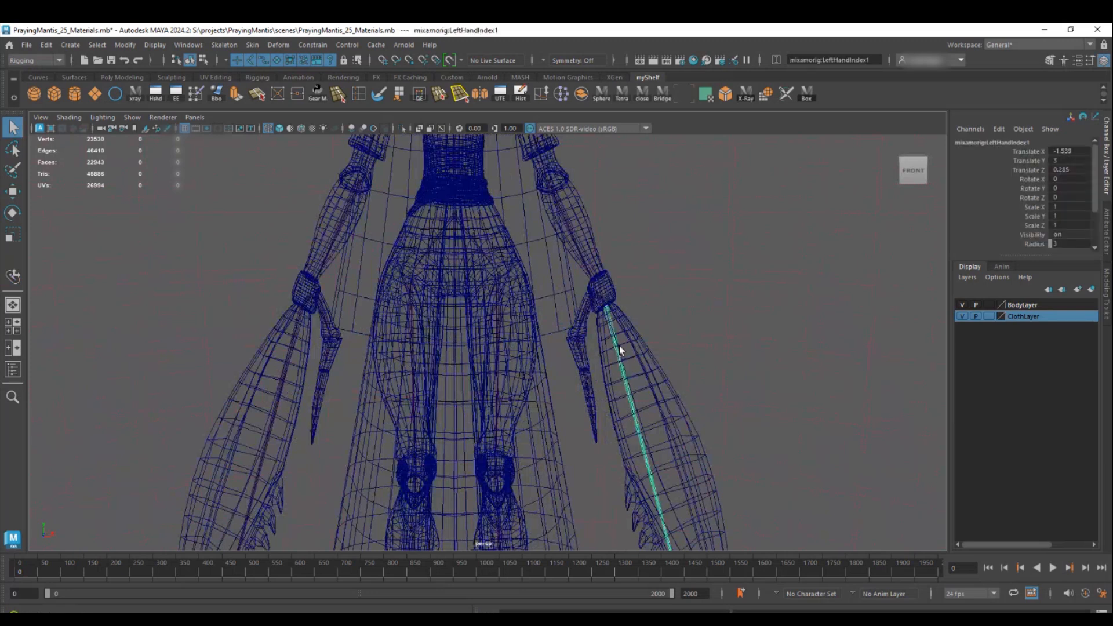
middle_click_drag(645, 357, 514, 328, "alt")
left_click(611, 229)
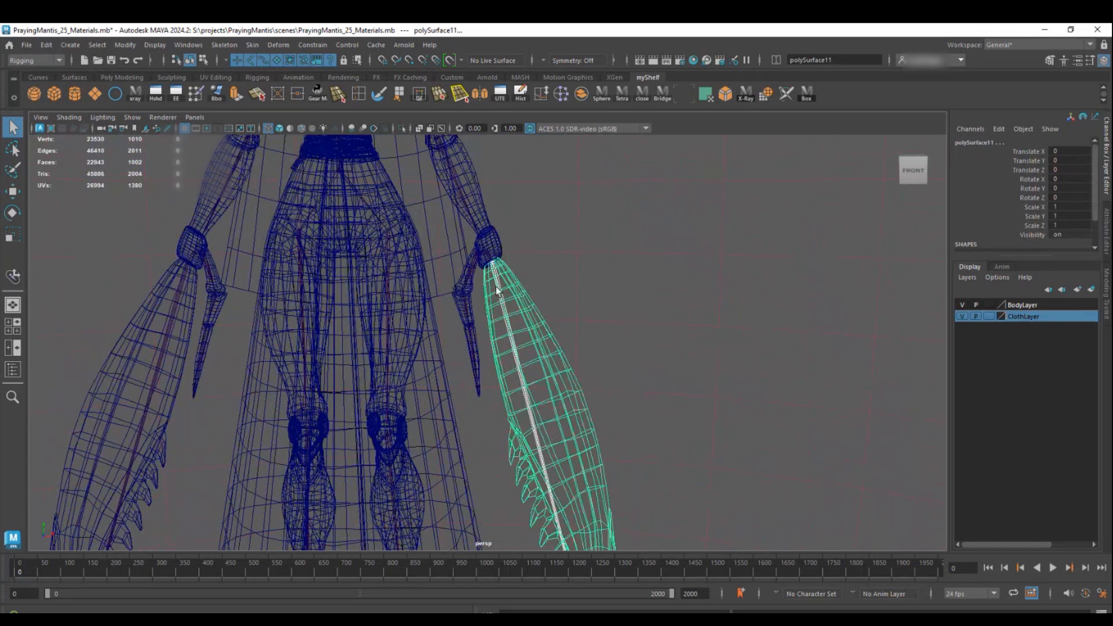
right_click_drag(465, 229, 674, 465, "alt")
left_click(557, 335)
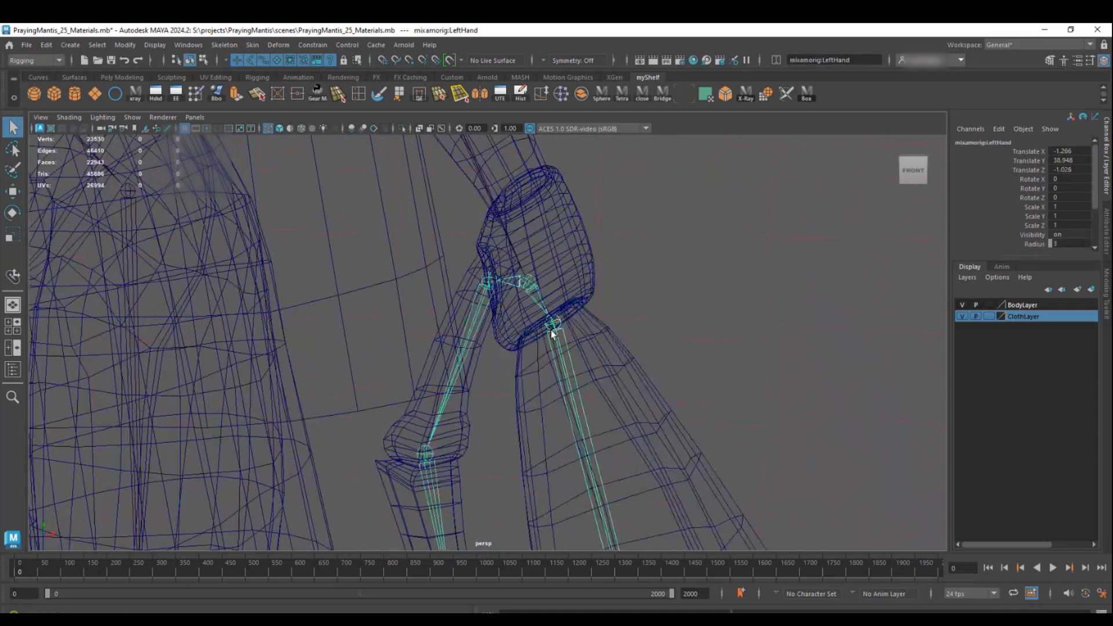
left_click(603, 323)
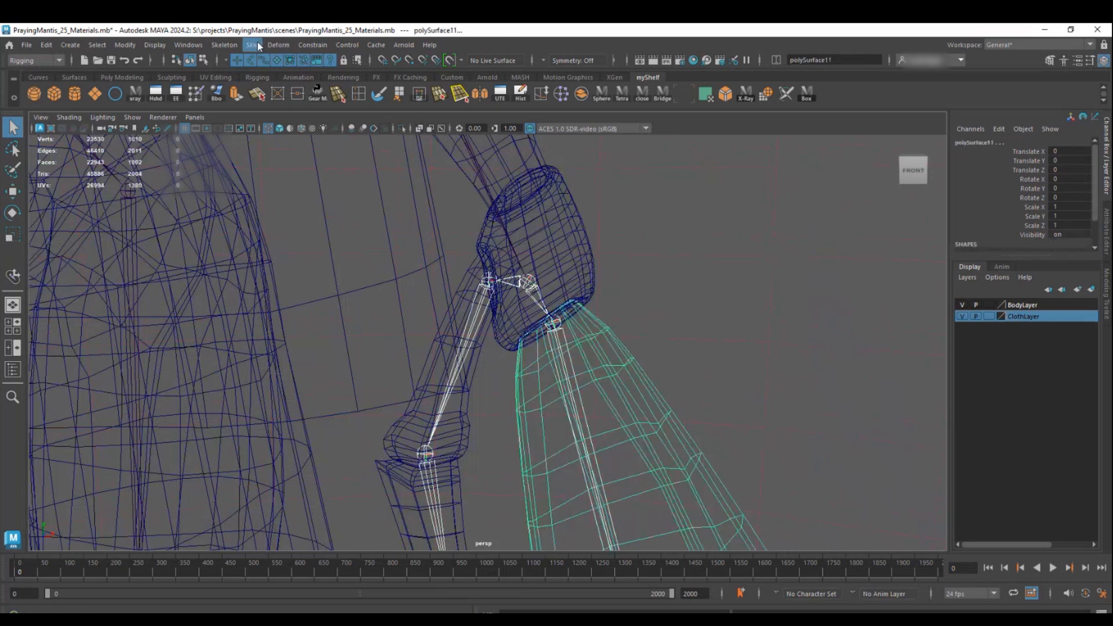
left_click(401, 79)
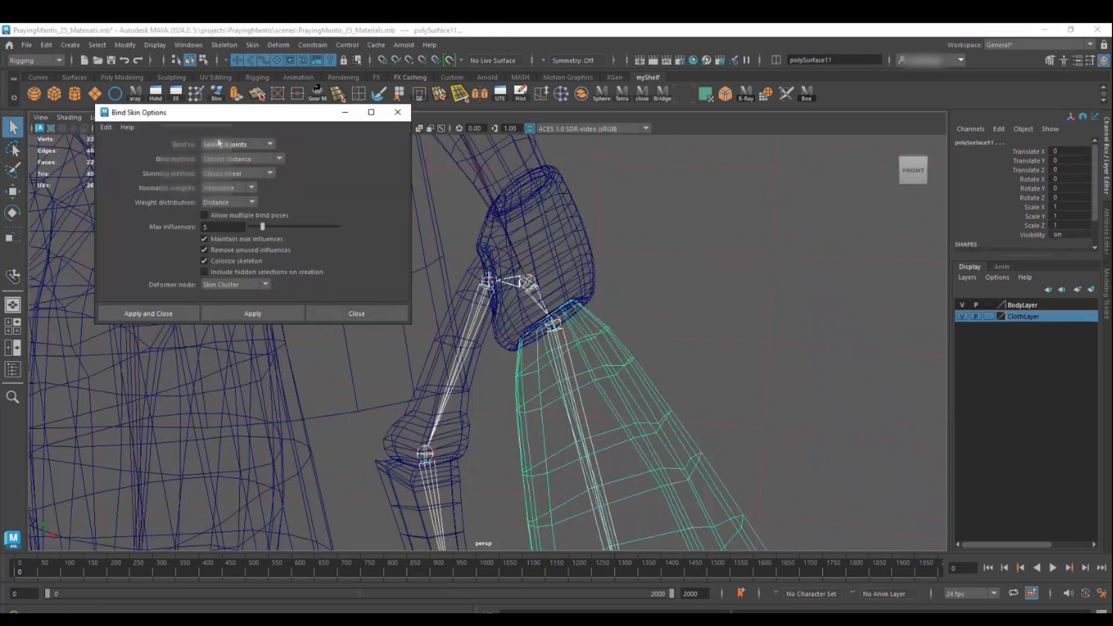
left_click(153, 314)
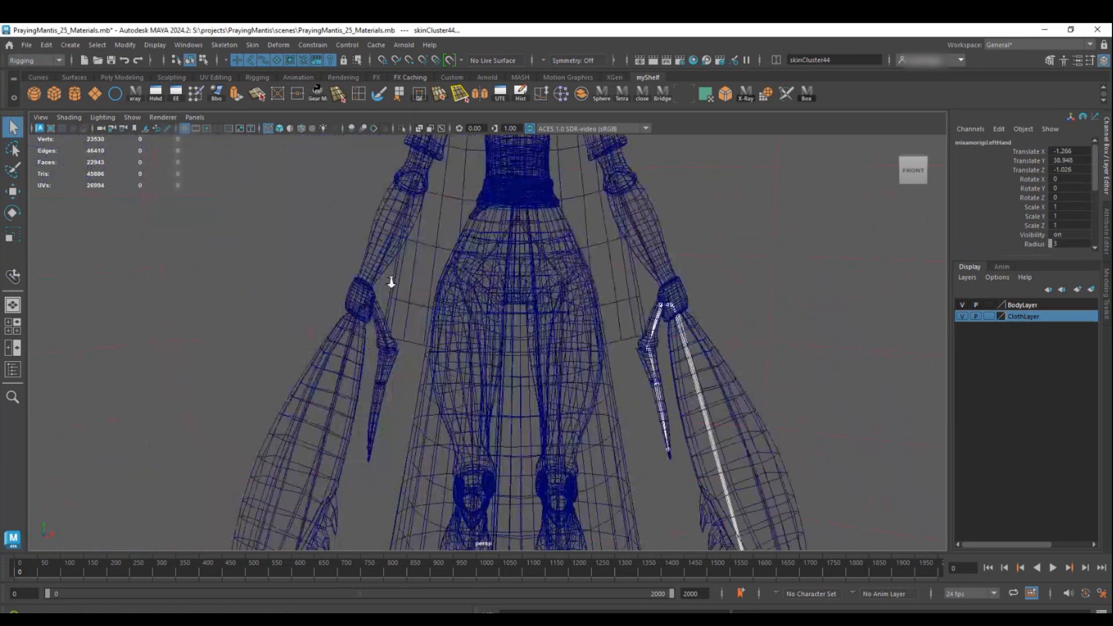
Bind the right claw mesh to the RightHand joint with Bind Skin
right_click_drag(392, 283, 708, 440, "alt")
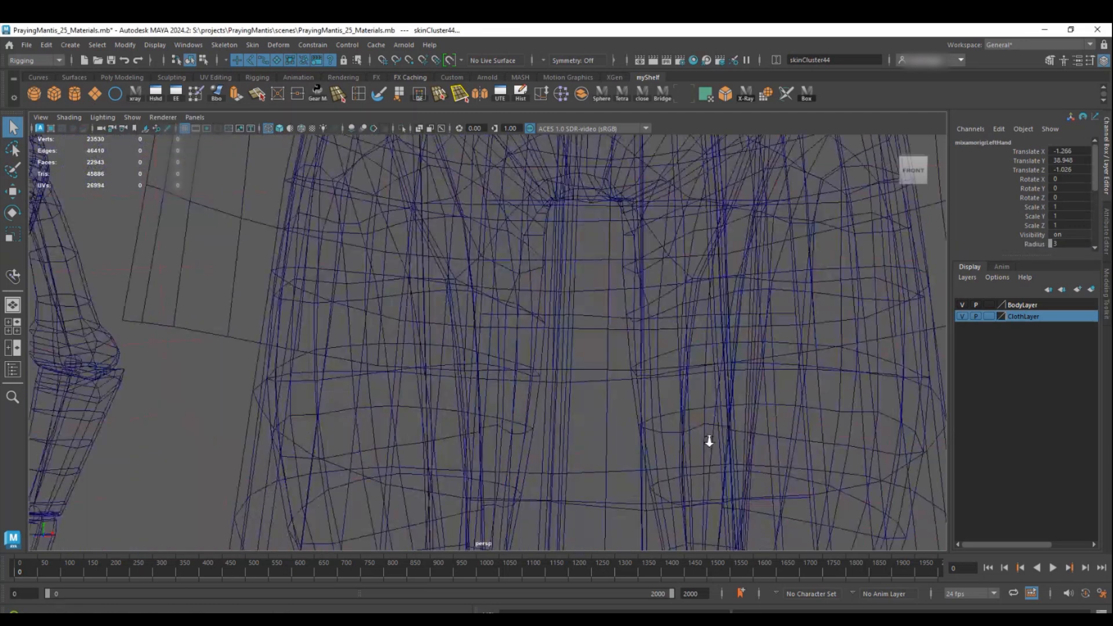
middle_click_drag(232, 255, 455, 283, "alt")
left_click(437, 264)
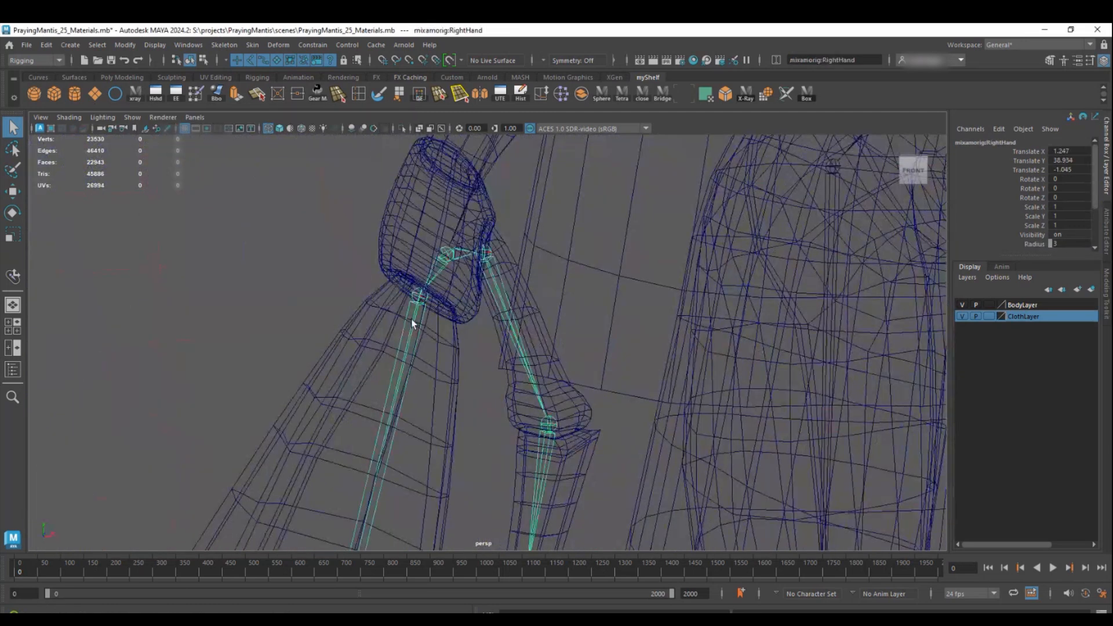
left_click(375, 328)
key("y")
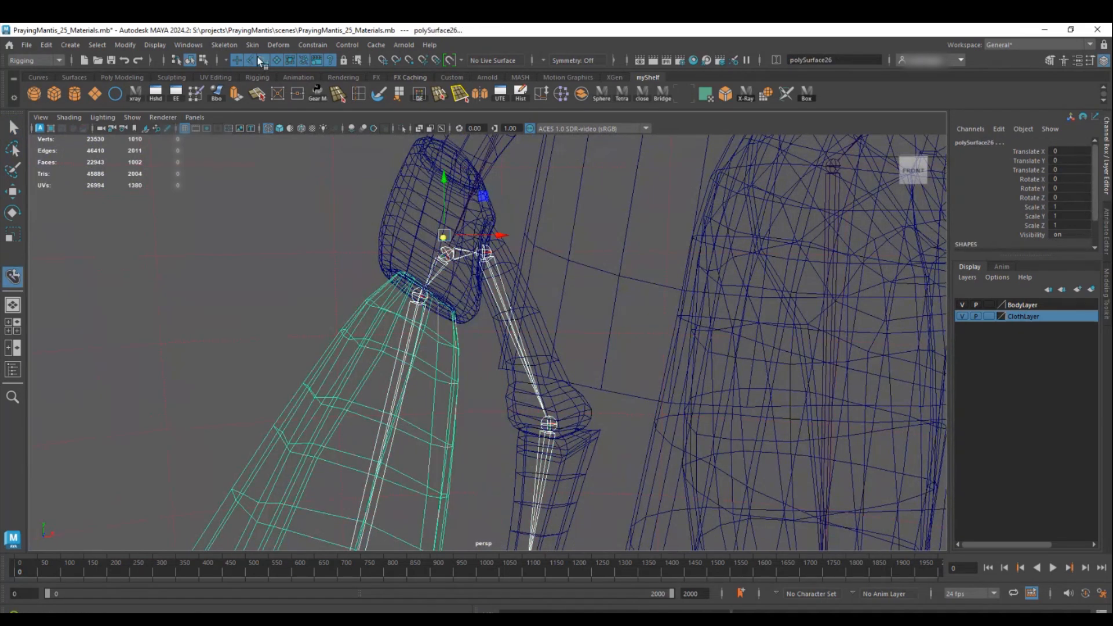
key("q")
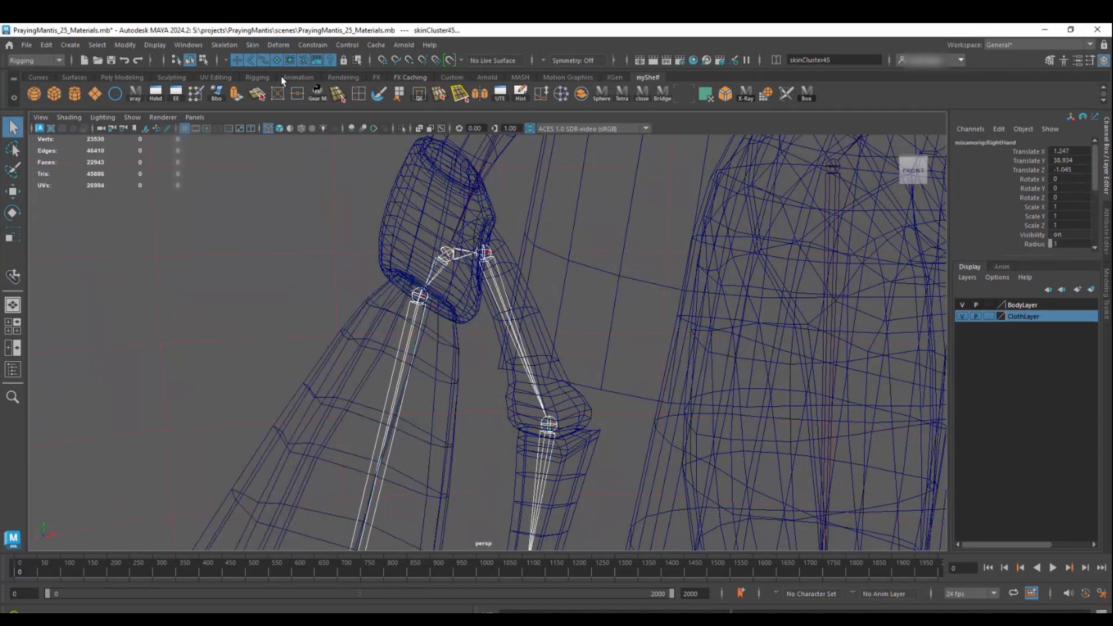
Examine the torso, shoulder and head meshes around the skeleton from several angles
right_click_drag(440, 273, 306, 278, "alt")
left_click_drag(413, 295, 376, 301, "alt")
right_click_drag(376, 301, 511, 381, "alt")
middle_click_drag(511, 380, 491, 502, "alt")
left_click_drag(524, 433, 301, 293, "alt")
middle_click_drag(301, 293, 465, 383, "alt")
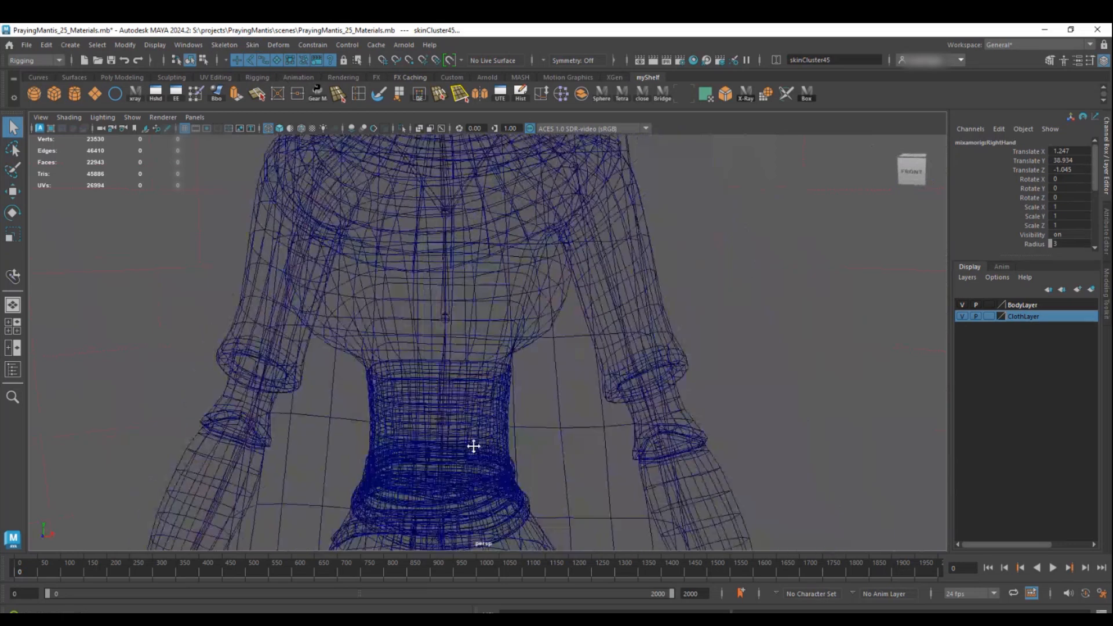
left_click_drag(464, 383, 425, 233, "alt")
middle_click_drag(521, 250, 525, 366, "alt")
right_click_drag(525, 366, 582, 216, "alt")
left_click_drag(582, 216, 486, 316, "alt")
middle_click_drag(486, 316, 484, 229, "alt")
left_click_drag(435, 251, 507, 284, "alt")
middle_click_drag(506, 283, 534, 412, "alt")
left_click_drag(534, 412, 487, 377, "alt")
middle_click_drag(487, 377, 483, 364, "alt")
left_click_drag(483, 364, 418, 368, "alt")
right_click_drag(418, 368, 465, 154, "alt")
left_click_drag(500, 284, 492, 179, "alt")
left_click(508, 395)
left_click_drag(495, 249, 470, 239, "alt")
right_click_drag(485, 224, 527, 206)
middle_click_drag(537, 191, 539, 247, "alt")
left_click_drag(539, 246, 600, 280, "alt")
middle_click_drag(537, 280, 550, 330, "alt")
left_click(571, 313)
Start a joint chain with Create Joints at the base of the antenna in the side view
key("space")
left_click_drag(795, 433, 333, 290)
middle_click_drag(336, 174, 386, 325, "alt")
right_click_drag(418, 307, 385, 293, "alt")
middle_click_drag(411, 248, 399, 335, "alt")
right_click_drag(399, 334, 473, 343, "alt")
middle_click_drag(473, 343, 481, 398, "alt")
right_click_drag(482, 397, 519, 412, "alt")
middle_click_drag(519, 413, 551, 416, "alt")
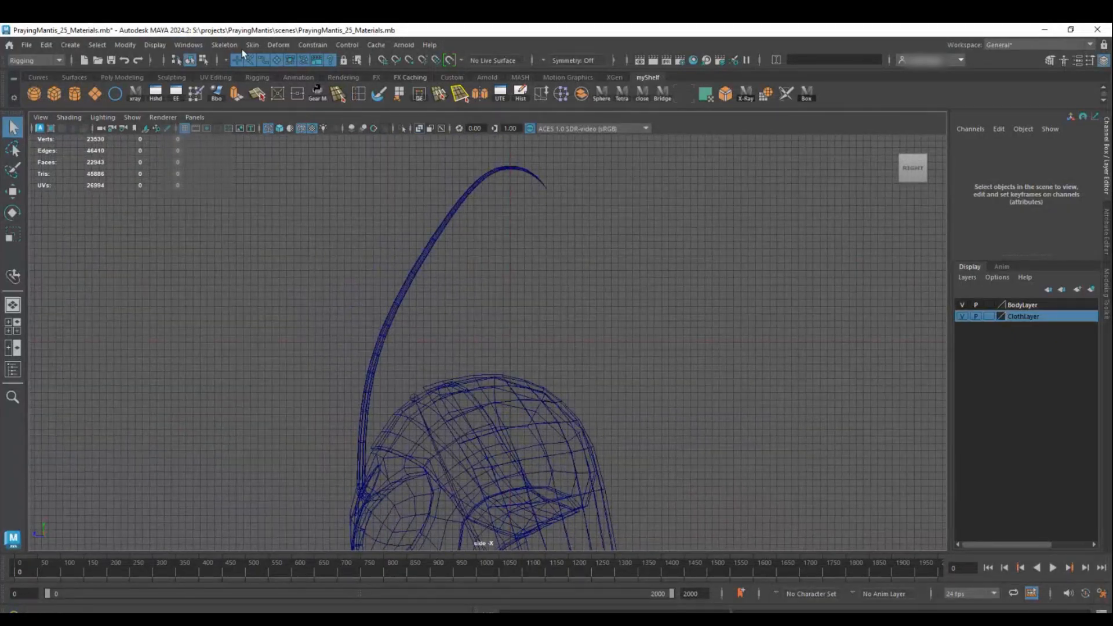
left_click(241, 74)
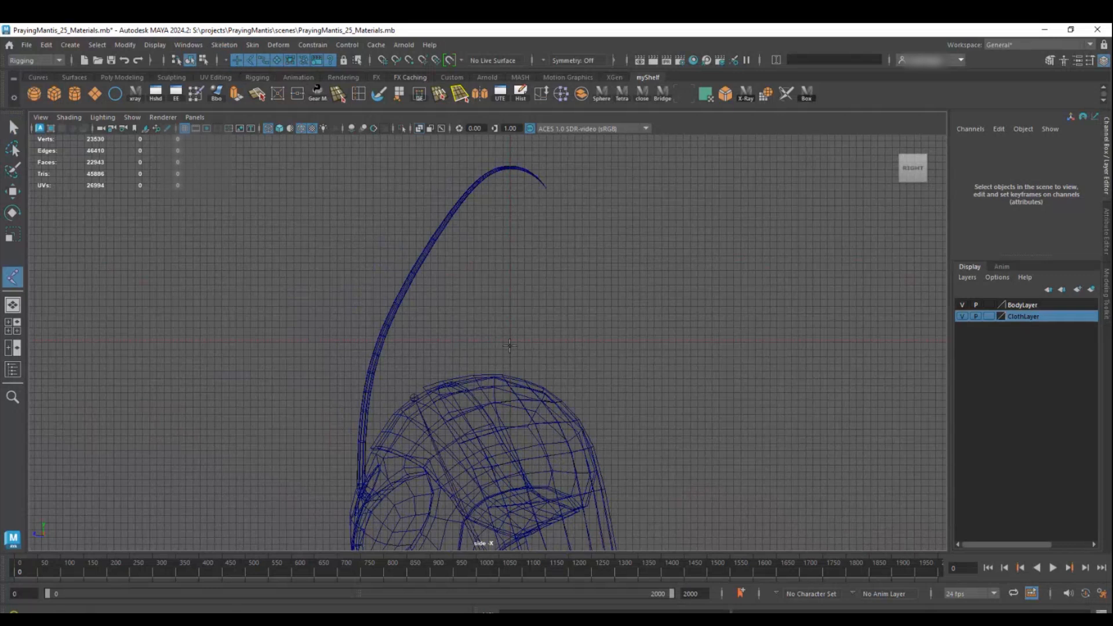
middle_click_drag(509, 343, 572, 243, "alt")
right_click_drag(572, 243, 456, 432, "alt")
middle_click_drag(456, 432, 525, 368, "alt")
scroll(526, 367, "up", 4)
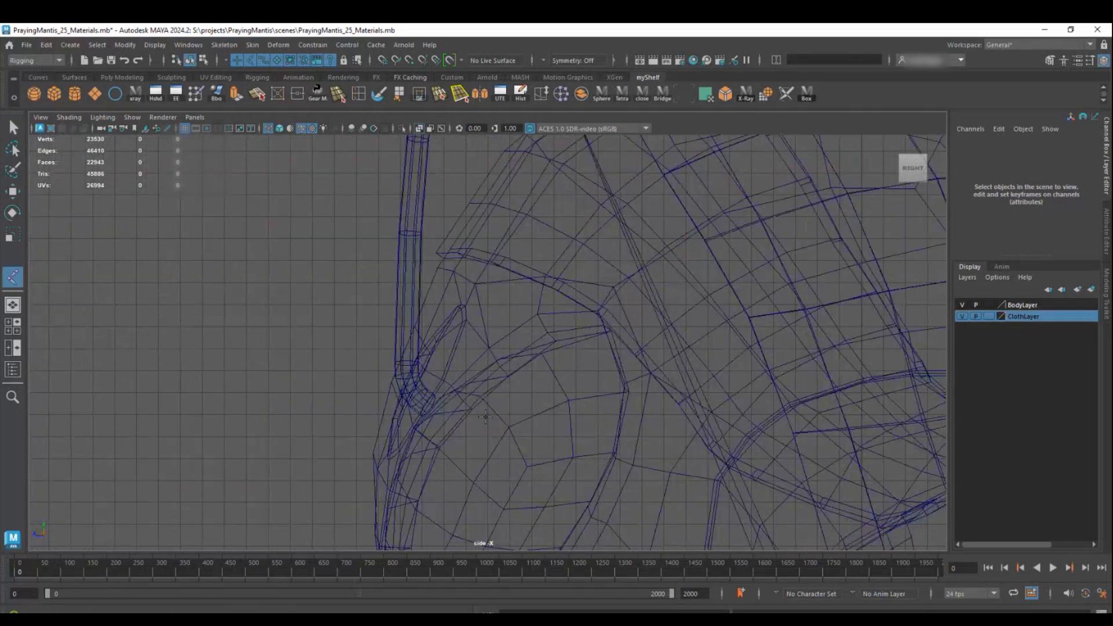
left_click(427, 400)
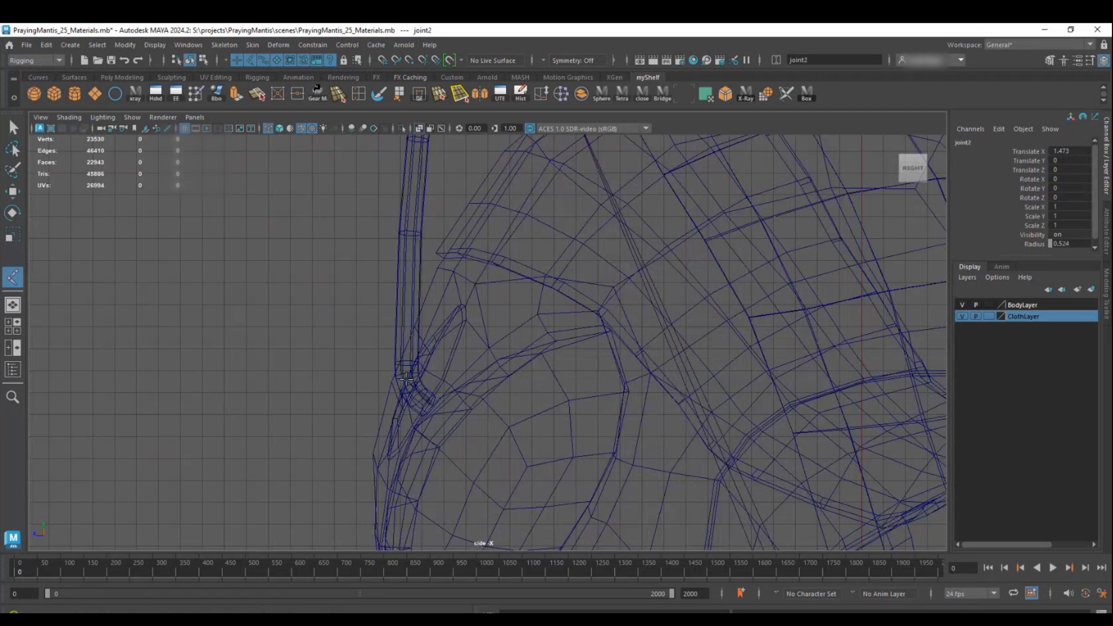
Add joints up the antenna's long shaft to the start of its upper bend, placing them at the mesh's edge rings
middle_click_drag(411, 267, 410, 320, "alt")
left_click(414, 242)
middle_click_drag(439, 201, 421, 403, "alt")
left_click(432, 270)
middle_click_drag(479, 241, 450, 415, "alt")
left_click(450, 294)
middle_click_drag(450, 294, 418, 434, "alt")
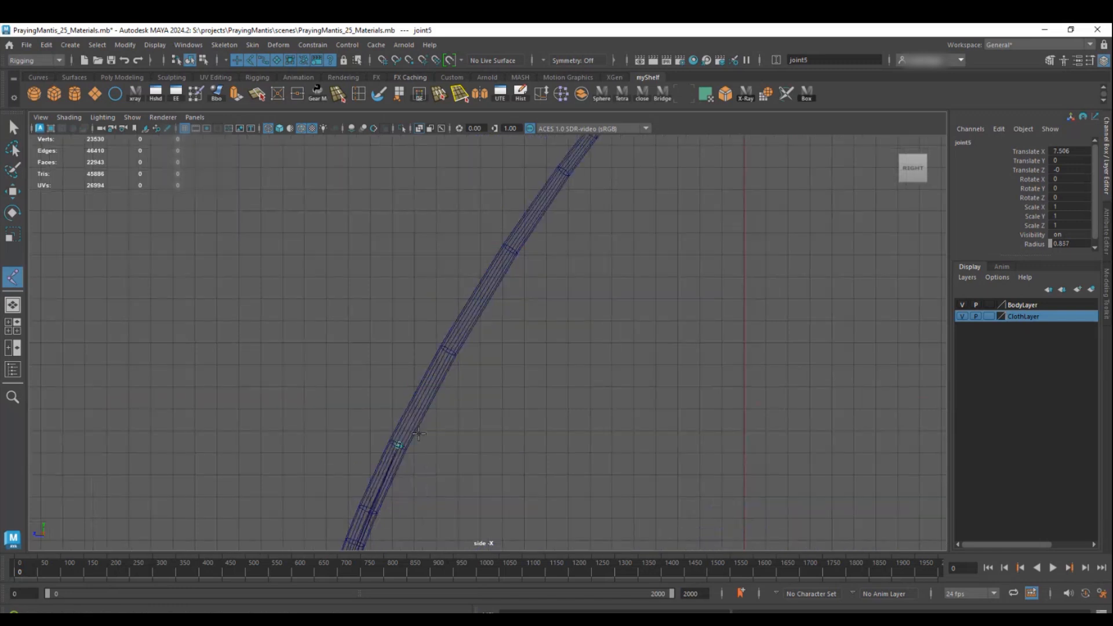
middle_click_drag(510, 248, 479, 337, "alt")
left_click(480, 337)
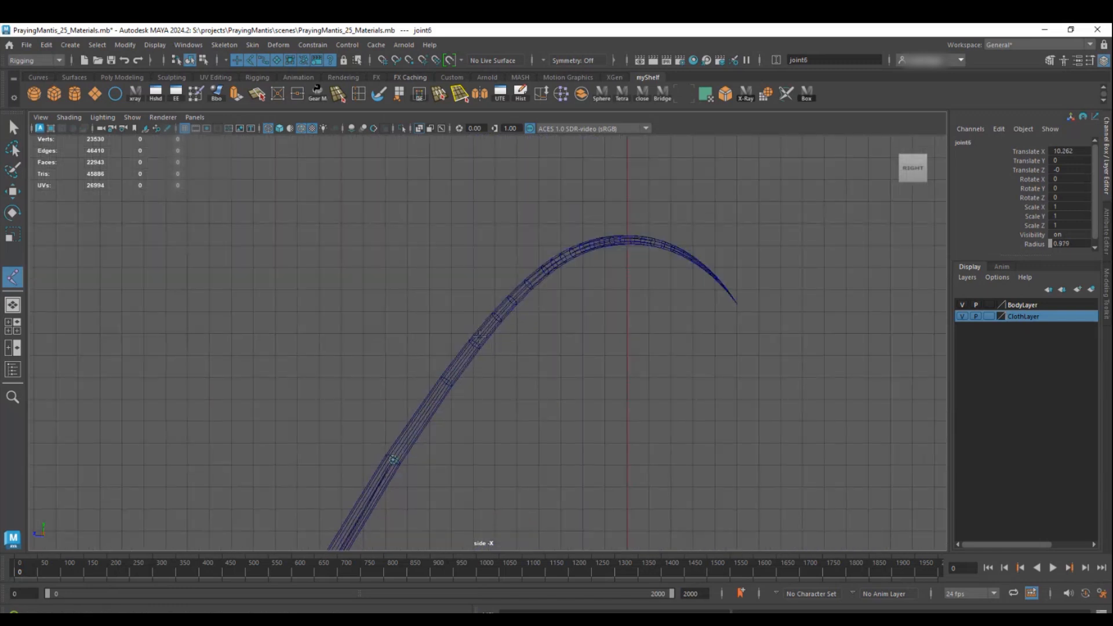
left_click(519, 293)
left_click(527, 283)
middle_click_drag(580, 266, 499, 370, "alt")
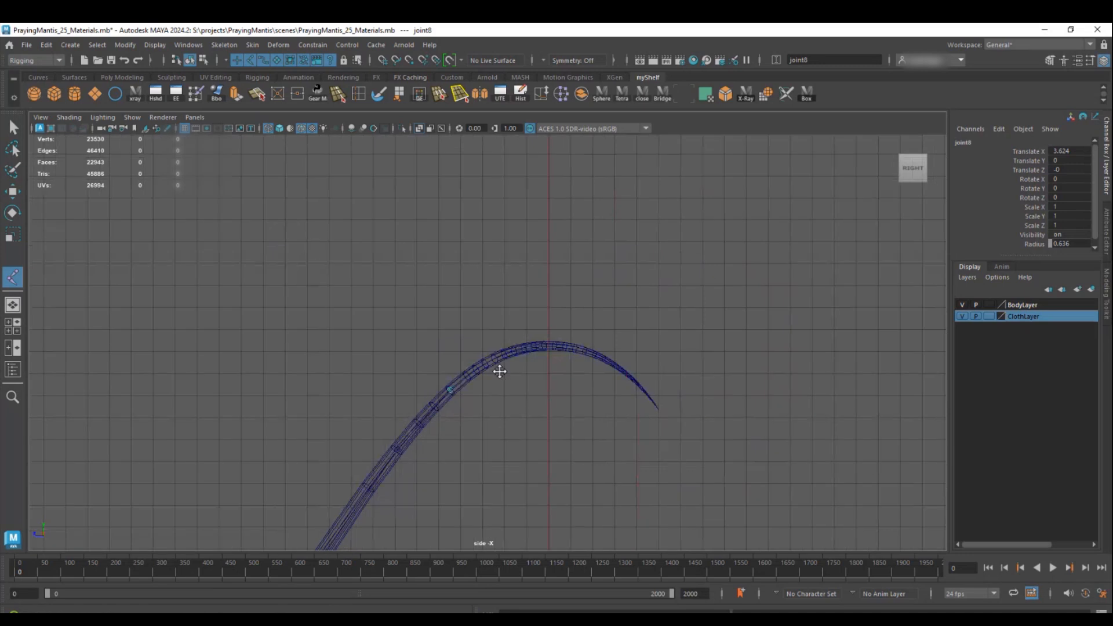
Continue the joint chain around the antenna's curve to its tip and finish the chain
right_click_drag(500, 371, 659, 446, "alt")
left_click(501, 381)
left_click(567, 359)
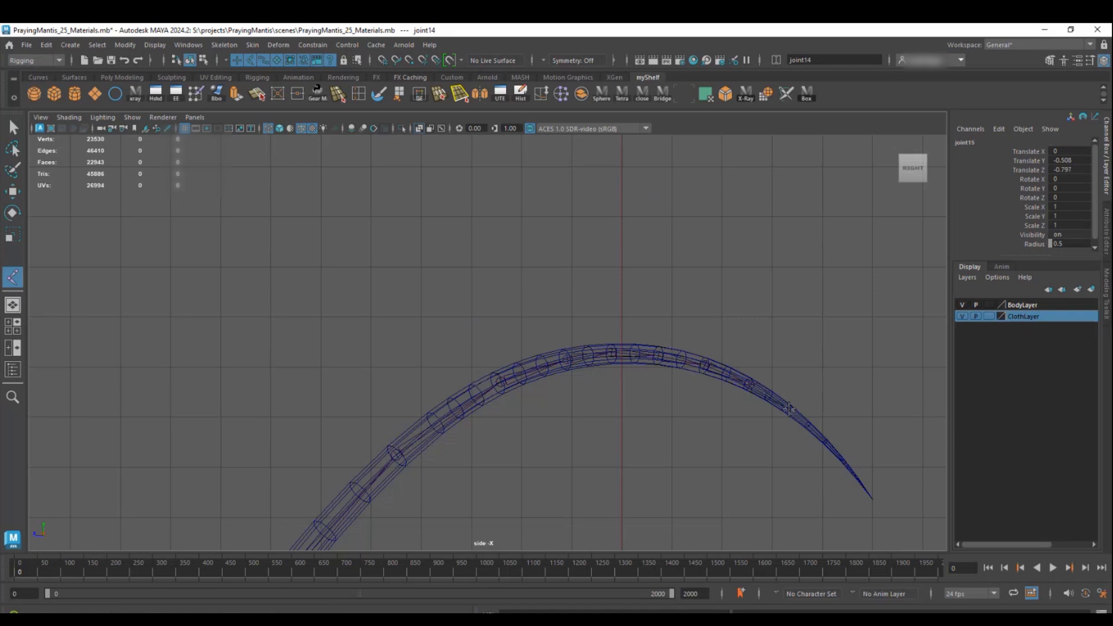
left_click(874, 497)
key("w")
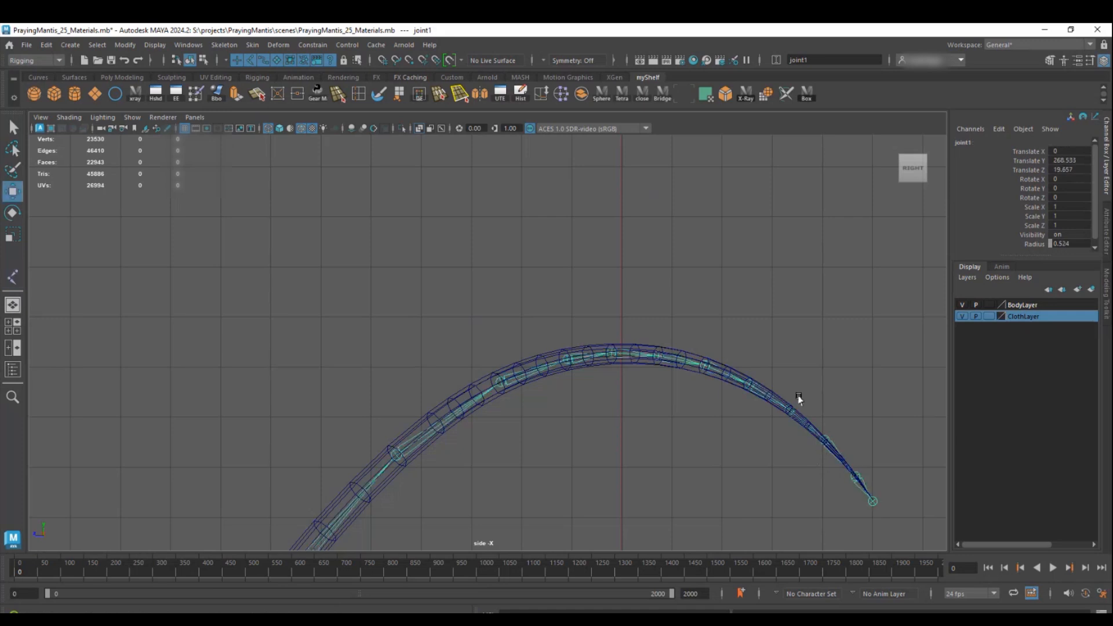
Move the root and second joints sideways into the base of the left antenna in the front view
scroll(251, 328, "down", 5)
key("space")
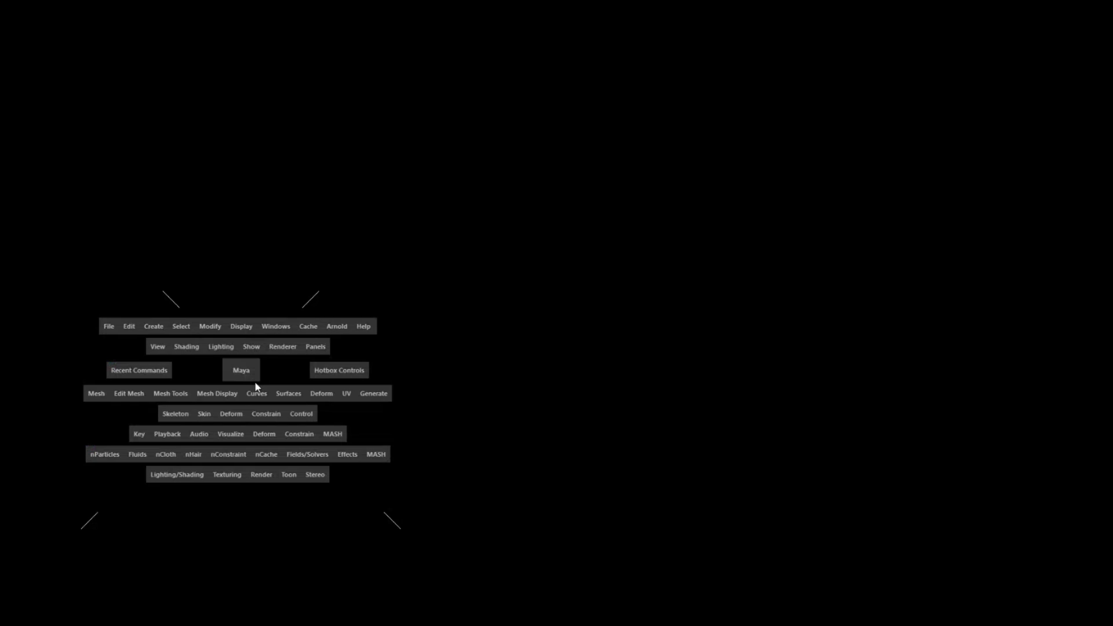
key("space")
scroll(465, 300, "up", 5)
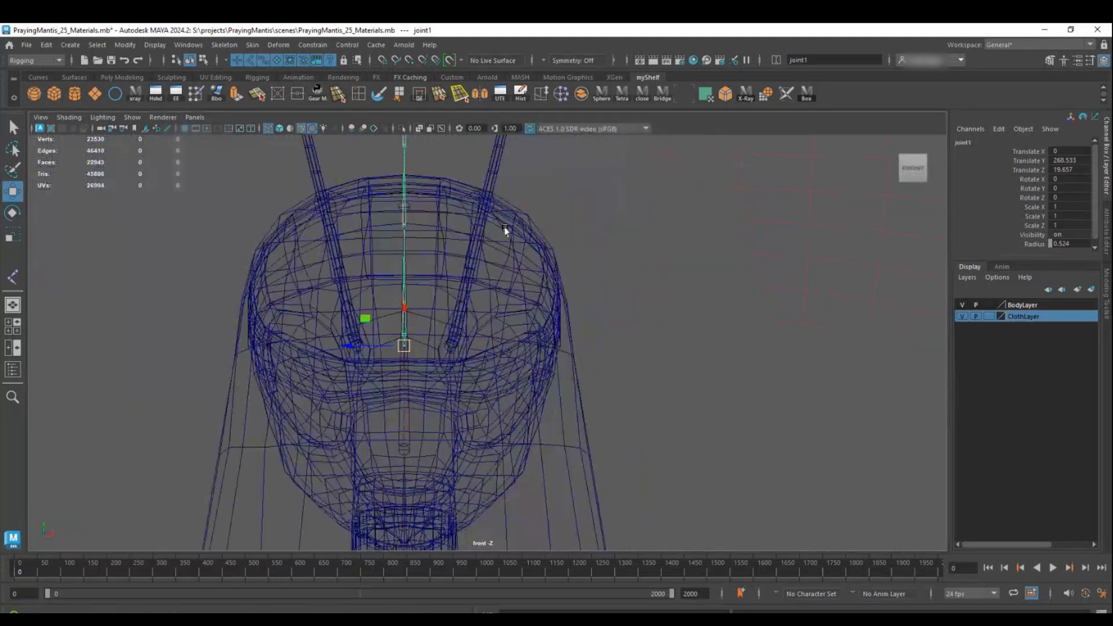
left_click_drag(380, 406, 499, 413)
scroll(573, 307, "up", 3)
left_click(573, 308)
left_click_drag(628, 411, 646, 412)
Shift joint3 and joint4 sideways into the lower shaft of the left antenna
middle_click_drag(628, 327, 597, 495, "alt")
middle_click_drag(462, 164, 408, 392, "alt")
scroll(408, 393, "down", 2)
key("Down")
key("Down")
key("f")
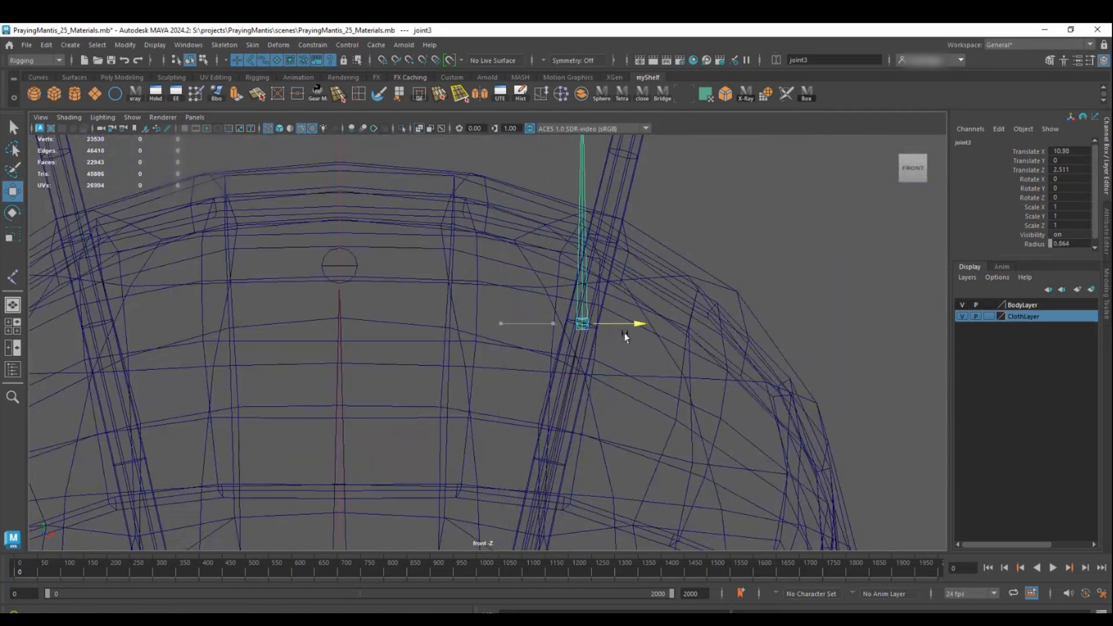
key("Down")
key("f")
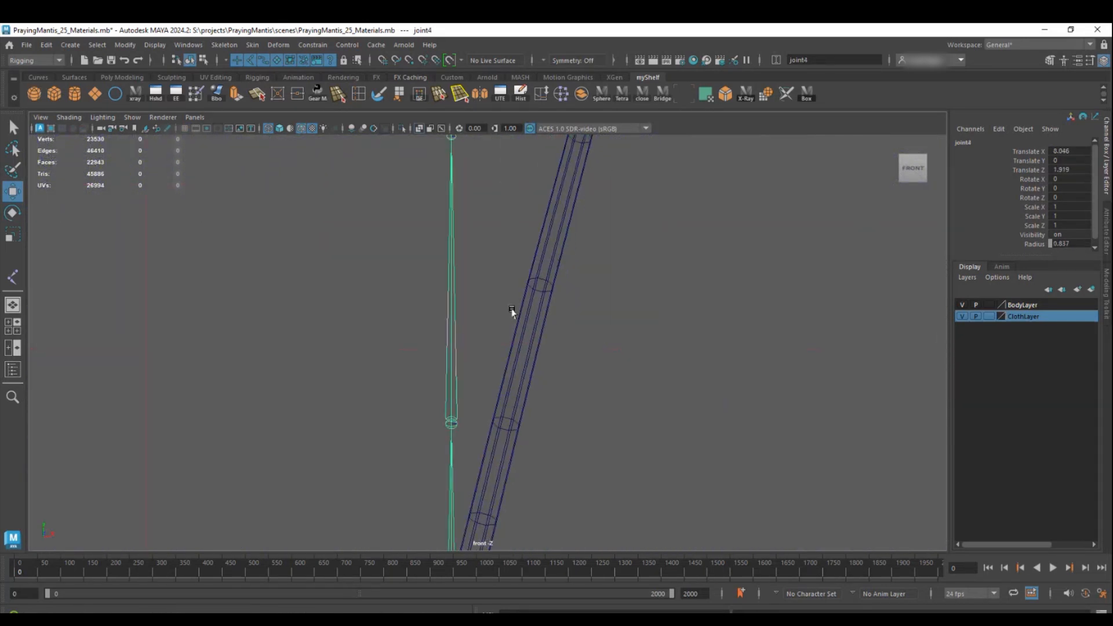
Shift joint5 through joint9 sideways along the antenna's upper shaft so they follow the mesh
key("Down")
key("f")
key("Down")
key("f")
key("Down")
key("f")
key("Down")
key("f")
key("Down")
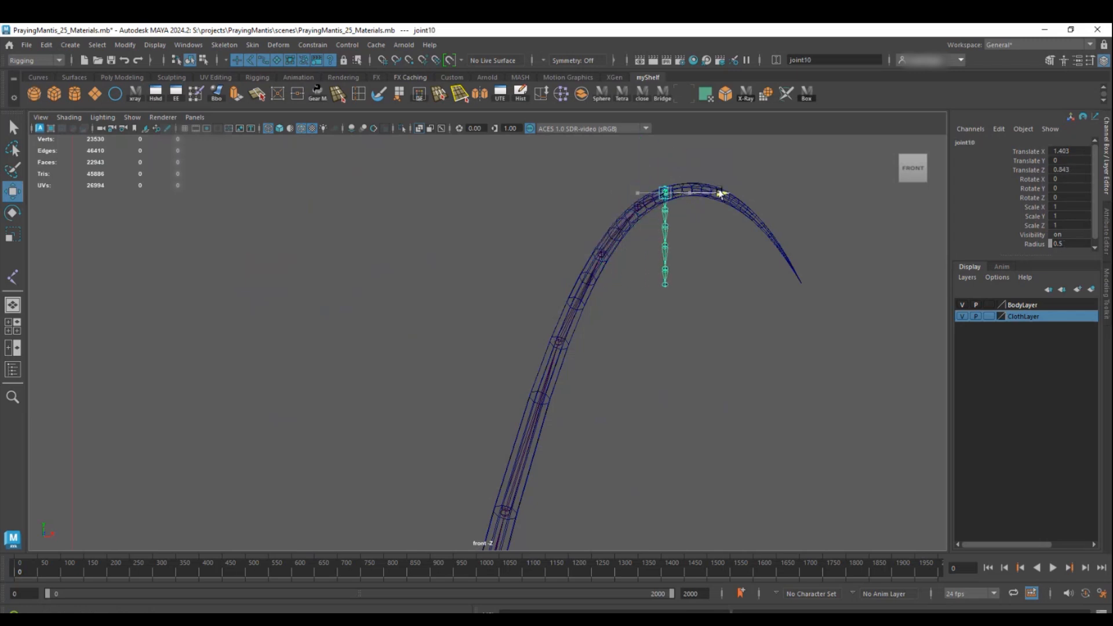
Move joint10 and joint11 sideways into the antenna mesh at its top bend
key("f")
left_click(481, 305)
left_click_drag(474, 339, 485, 338)
key("Down")
left_click_drag(557, 291, 731, 307)
key("Down")
key("Down")
middle_click_drag(729, 310, 703, 307)
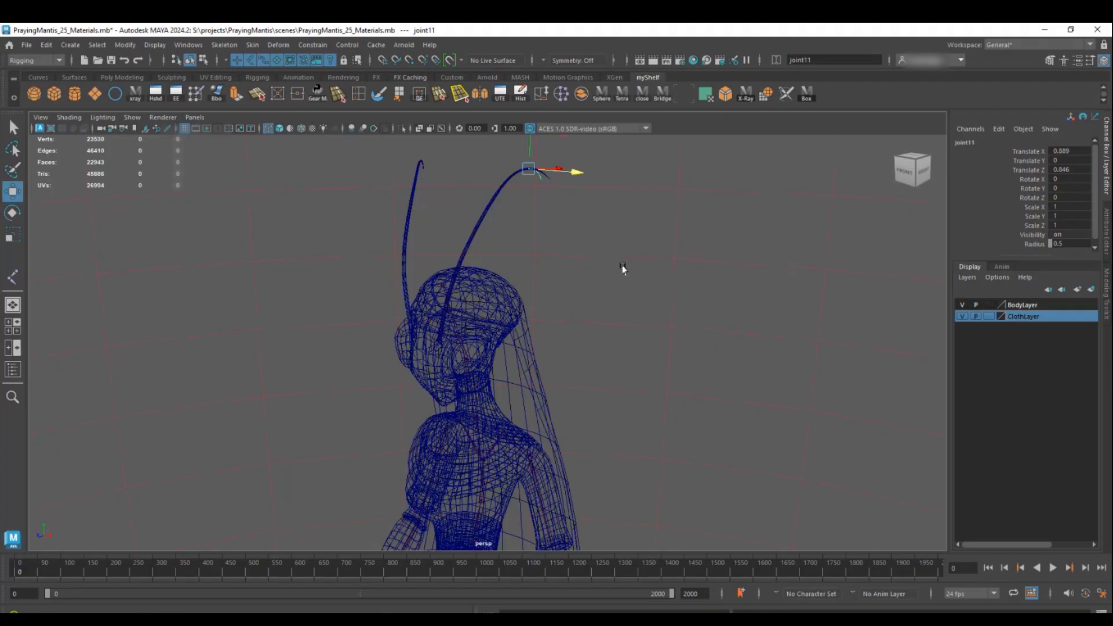
Align joint12, joint13 and joint14 with the curved end of the antenna in the perspective view
key("f")
left_click_drag(657, 385, 633, 393)
key("Down")
left_click_drag(624, 338, 635, 335)
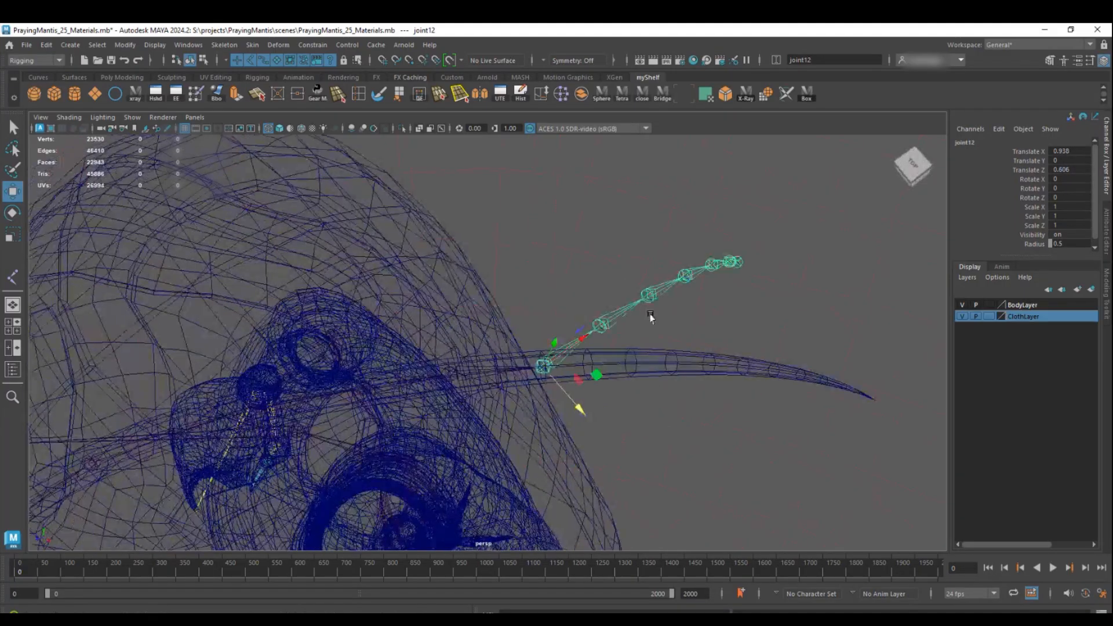
middle_click_drag(578, 387, 659, 396)
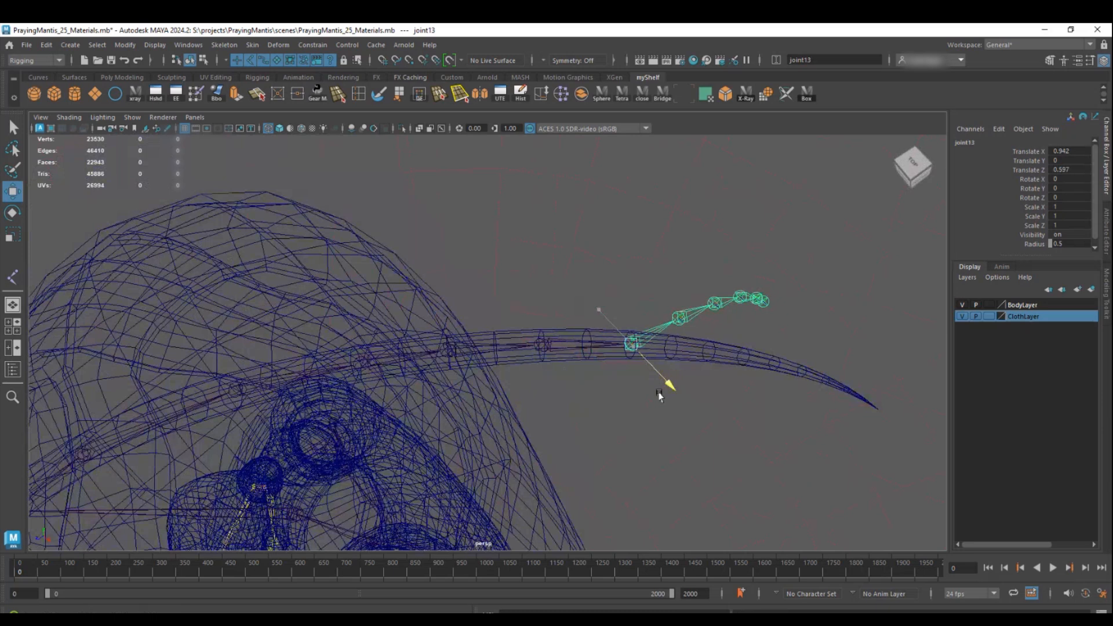
key("Down")
left_click_drag(711, 353, 792, 395)
Move joint15 through joint18 sideways so the end of the chain follows the antenna's tip
key("Down")
key("Down")
middle_click_drag(795, 397, 858, 423)
key("Down")
left_click_drag(745, 430, 653, 172, "alt")
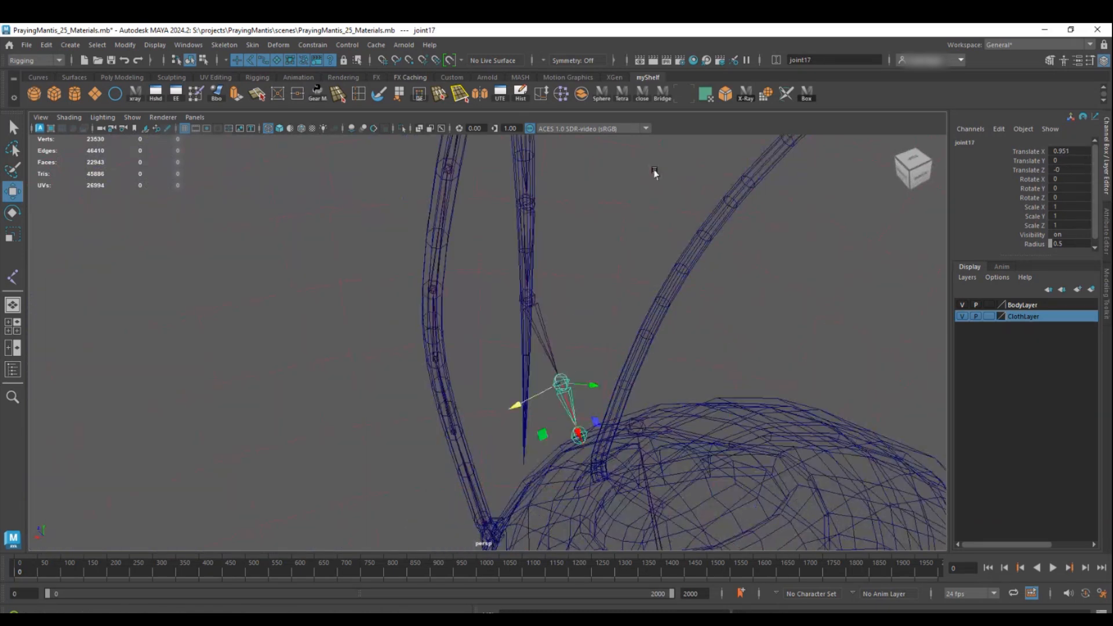
scroll(654, 172, "up", 3)
left_click_drag(541, 348, 487, 363)
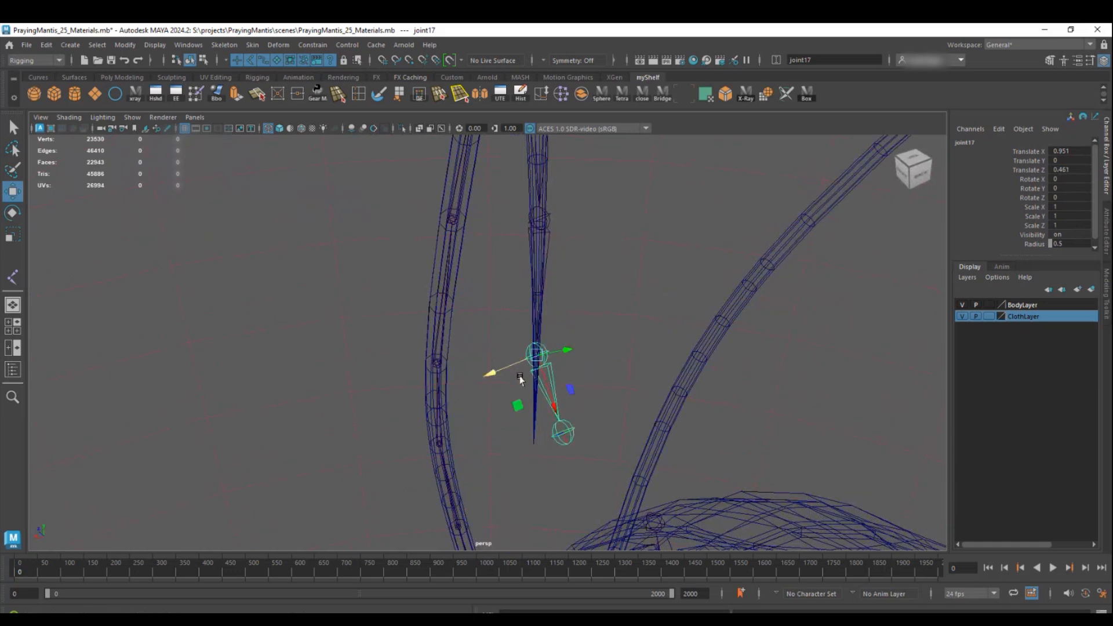
key("Down")
left_click_drag(528, 445, 591, 149)
Select the antenna chain's root joint and examine the chain's fit in the mesh from several angles
left_click(495, 323)
scroll(494, 323, "up", 5)
left_click_drag(595, 310, 537, 295, "alt")
middle_click_drag(537, 294, 406, 368, "alt")
scroll(406, 368, "down", 5)
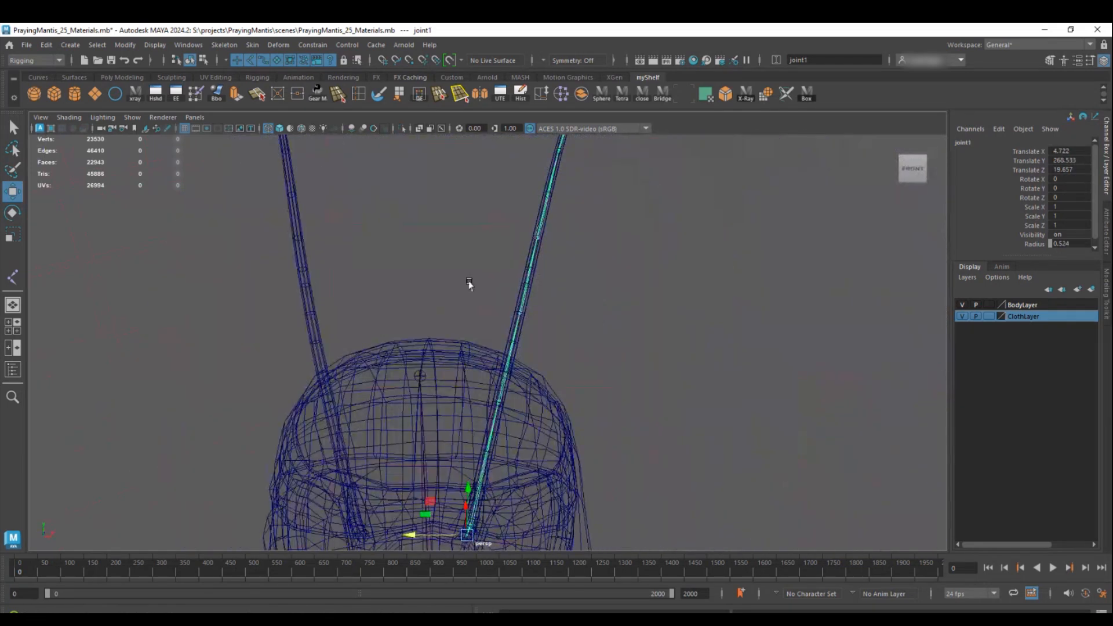
left_click_drag(470, 284, 523, 209, "alt")
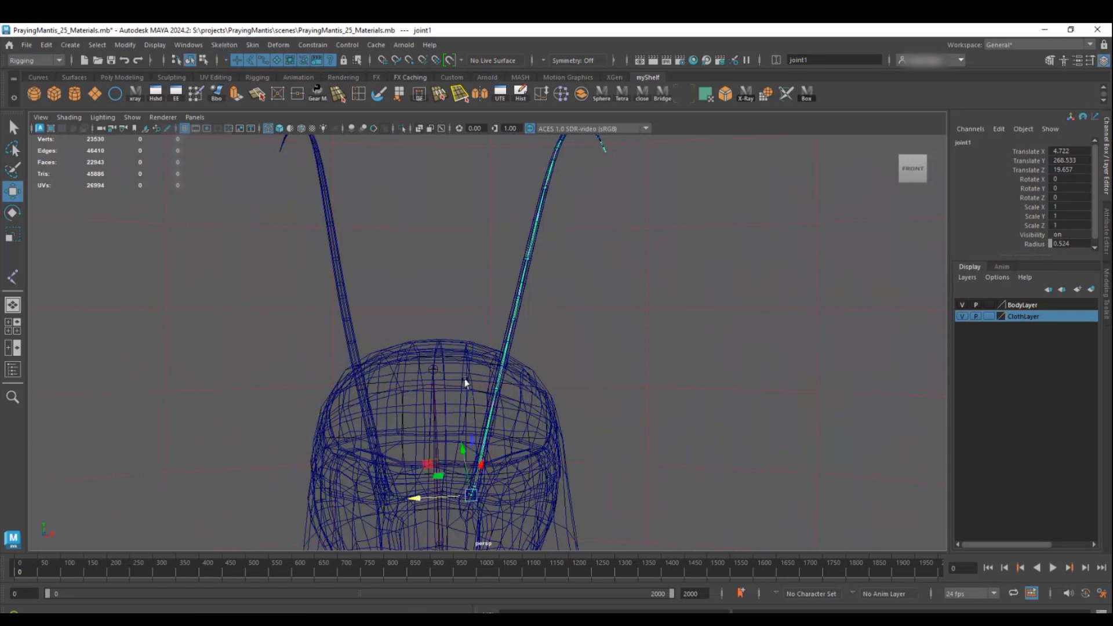
left_click_drag(494, 396, 423, 393, "alt")
middle_click_drag(422, 394, 429, 250, "alt")
right_click_drag(429, 251, 713, 406, "alt")
middle_click_drag(519, 380, 612, 378, "alt")
left_click_drag(614, 381, 501, 378, "alt")
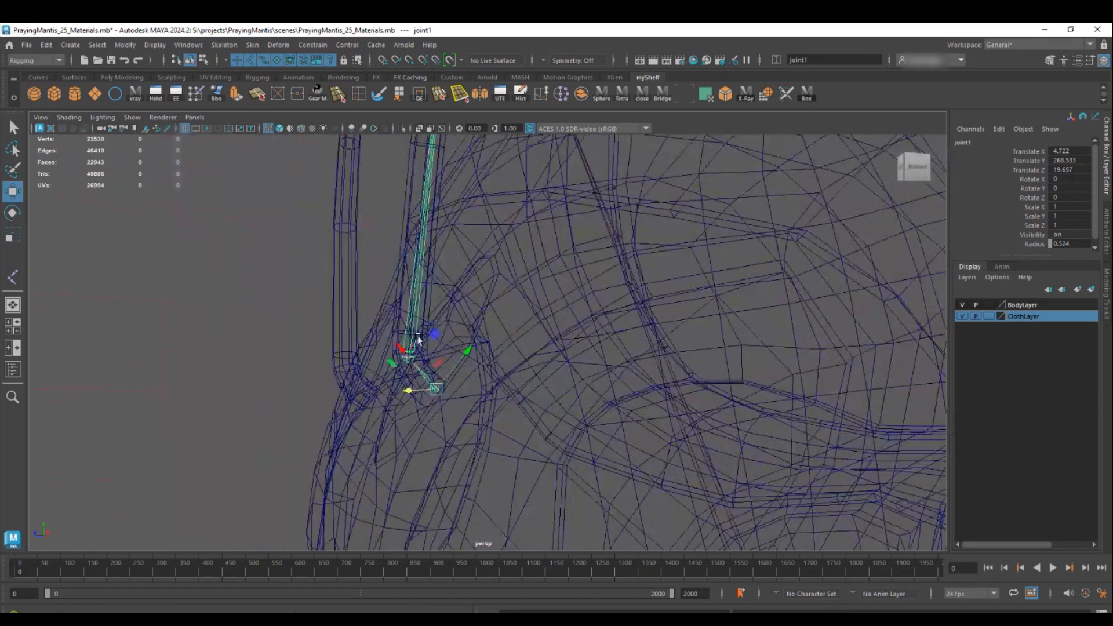
Select joint2 near the antenna base and check its axis directions and the Move tool settings
left_click(420, 342)
left_click_drag(426, 302, 28, 171, "alt")
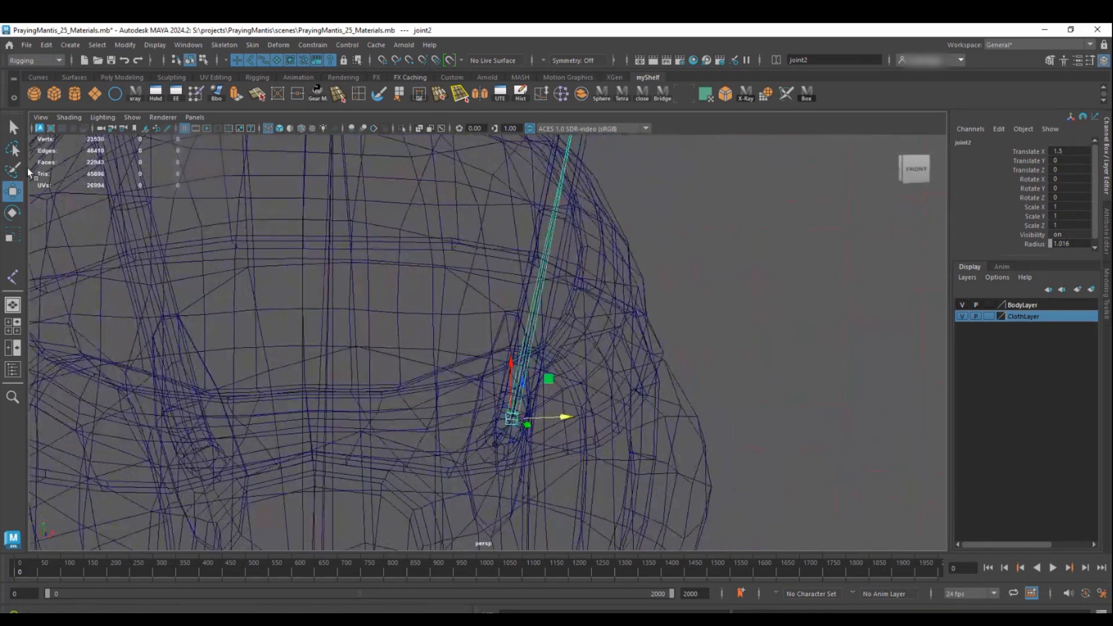
double_click(12, 190)
left_click(1037, 141)
left_click_drag(665, 207, 529, 200, "alt")
left_click(540, 157)
Select the root joint with its full hierarchy and apply Orient Joint to the antenna chain
left_click_drag(541, 157, 459, 399, "alt")
left_click(461, 400)
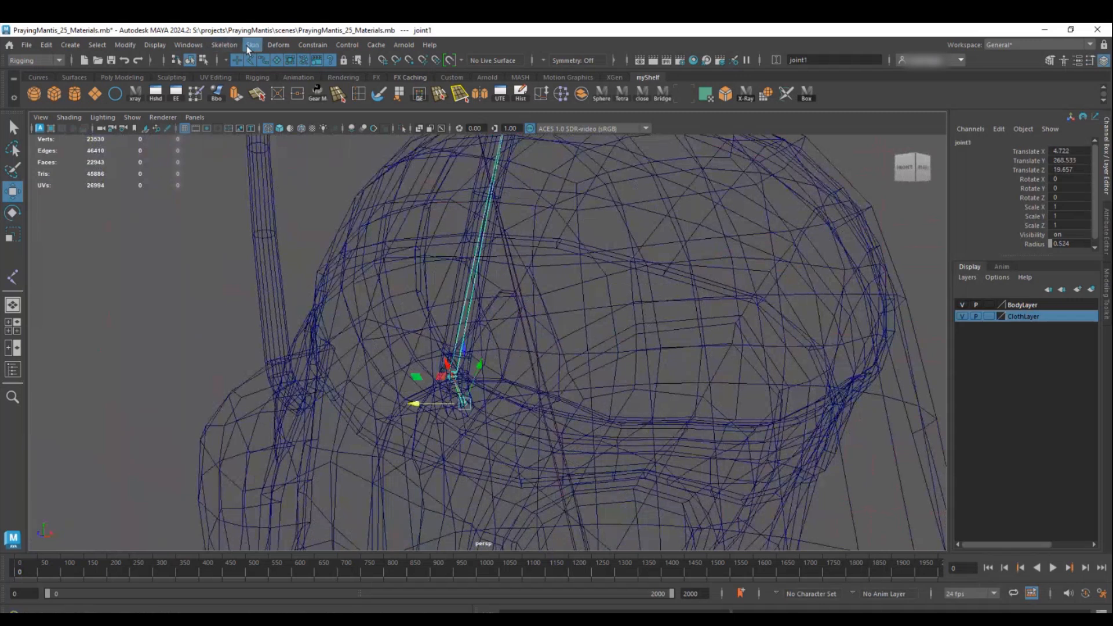
scroll(226, 229, "down", 8)
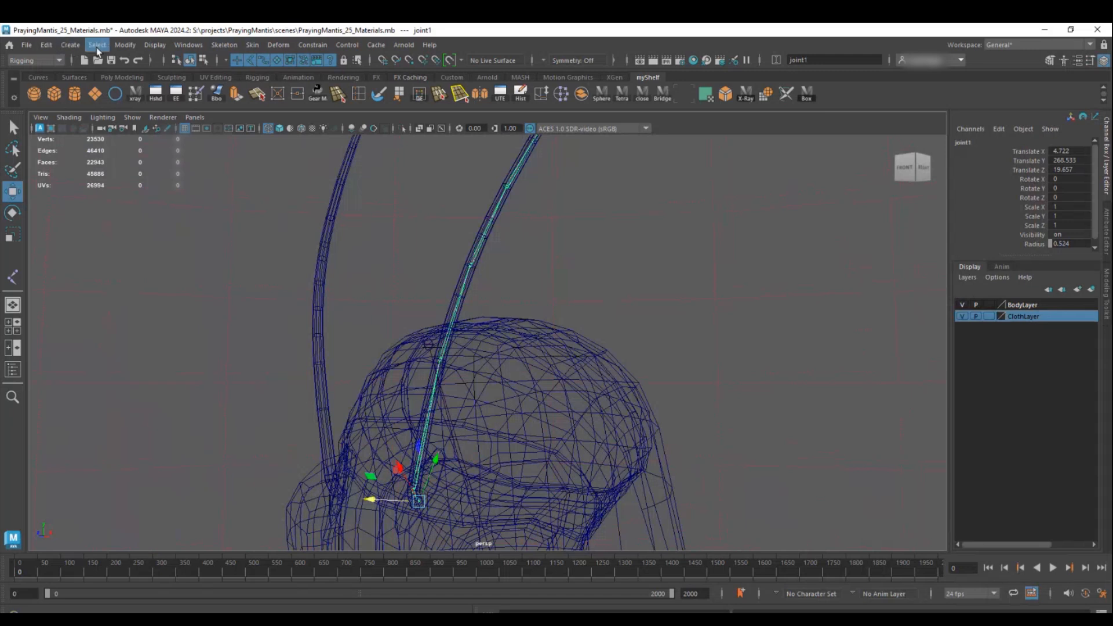
key("f")
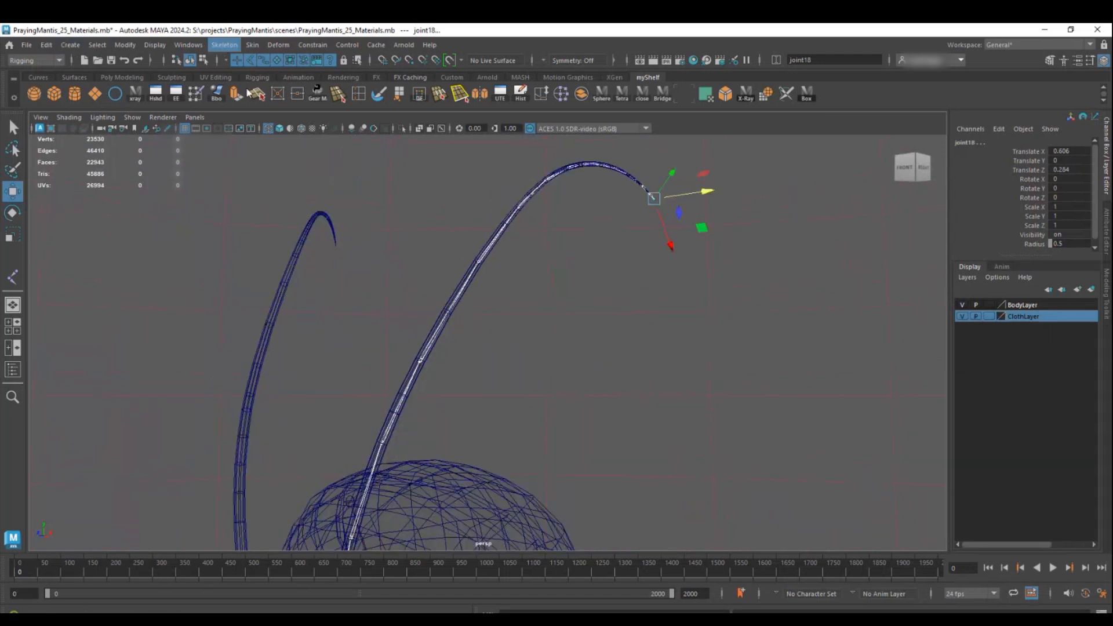
scroll(608, 371, "up", 5)
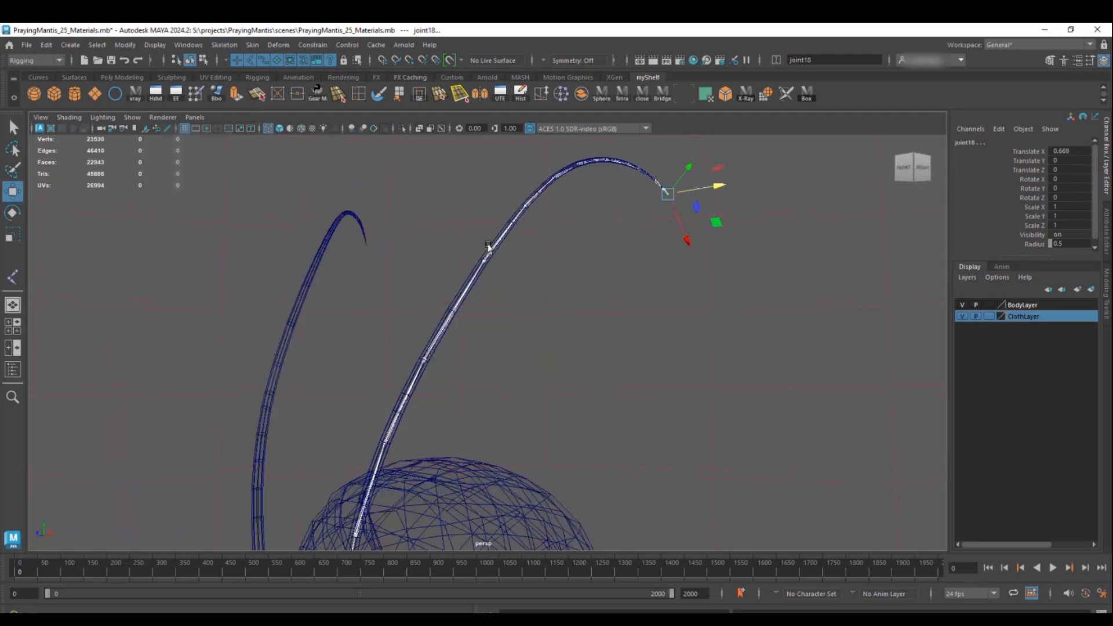
Select individual joints along the lower antenna and examine their axis orientation
left_click(371, 319)
middle_click_drag(376, 362, 608, 49, "alt")
left_click(420, 352)
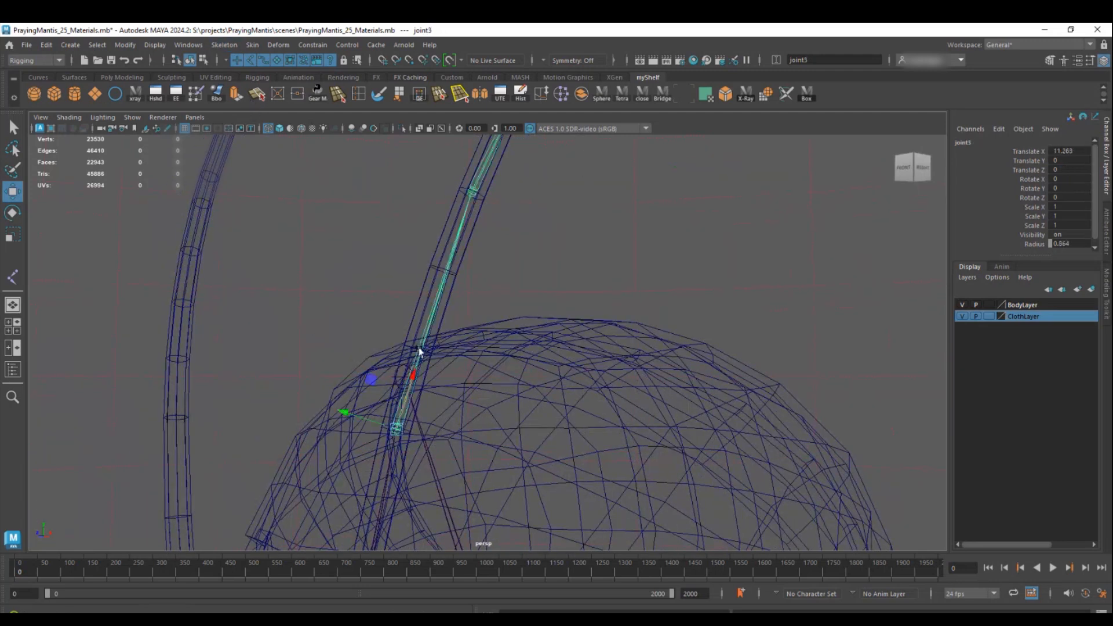
middle_click_drag(450, 452, 503, 278, "alt")
left_click(504, 283)
right_click_drag(506, 283, 422, 320, "alt")
left_click_drag(423, 319, 499, 355, "alt")
right_click_drag(500, 355, 658, 377, "alt")
middle_click_drag(658, 377, 656, 308, "alt")
Select the antenna's root joint together with all joints in its hierarchy
left_click(471, 408)
right_click_drag(656, 331, 596, 259, "alt")
left_click_drag(596, 258, 395, 400, "alt")
left_click_drag(443, 289, 415, 225, "alt")
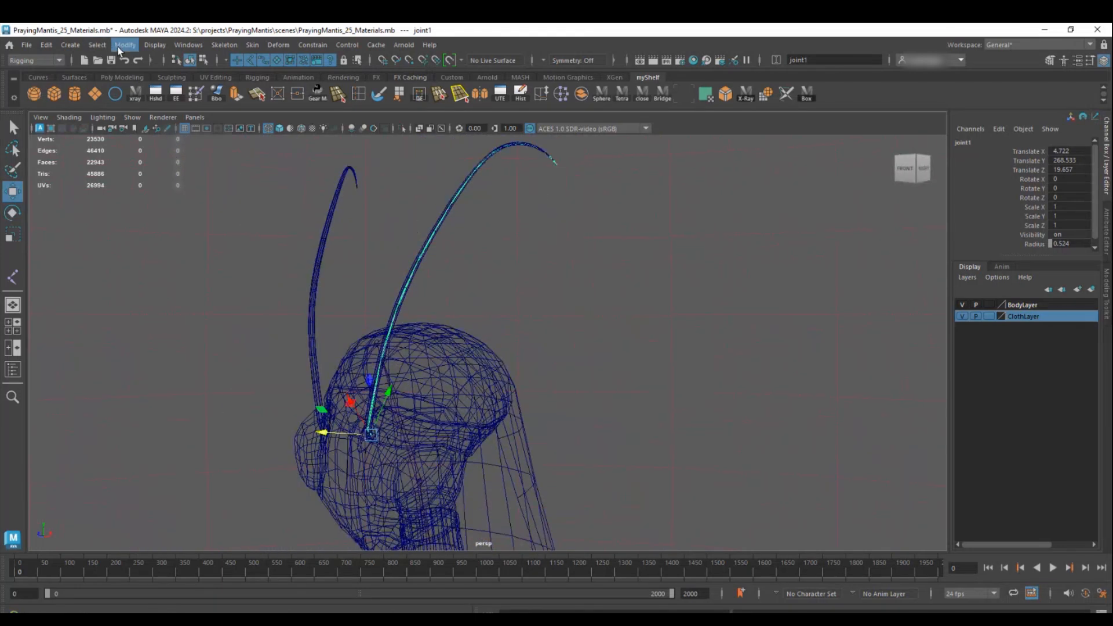
left_click(125, 112)
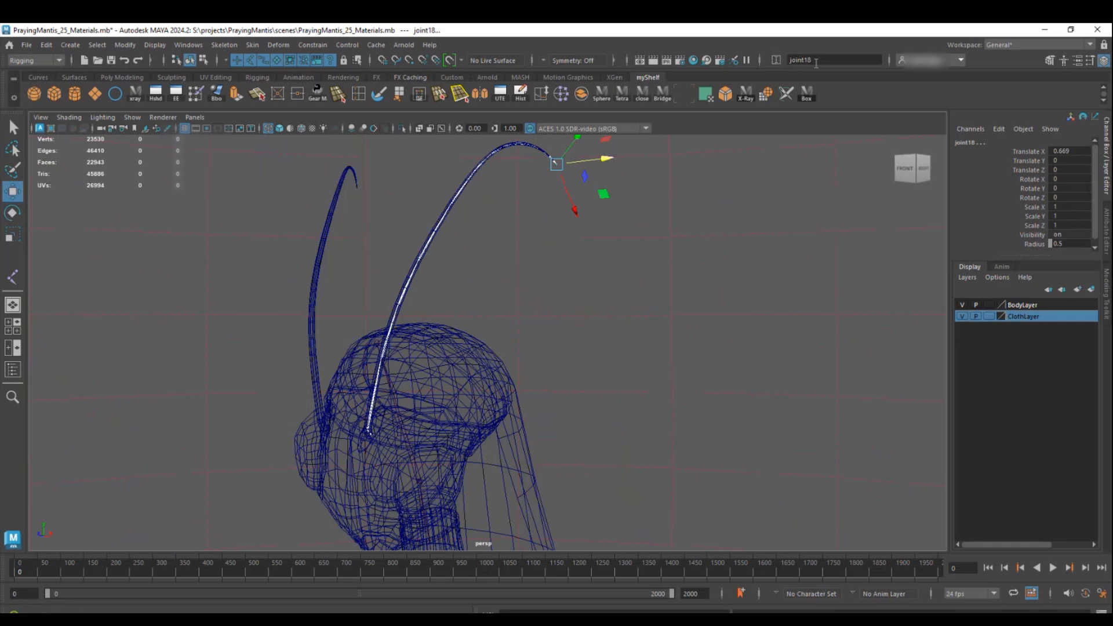
Rename all the selected antenna joints with the base name L_Antenna
left_click(777, 60)
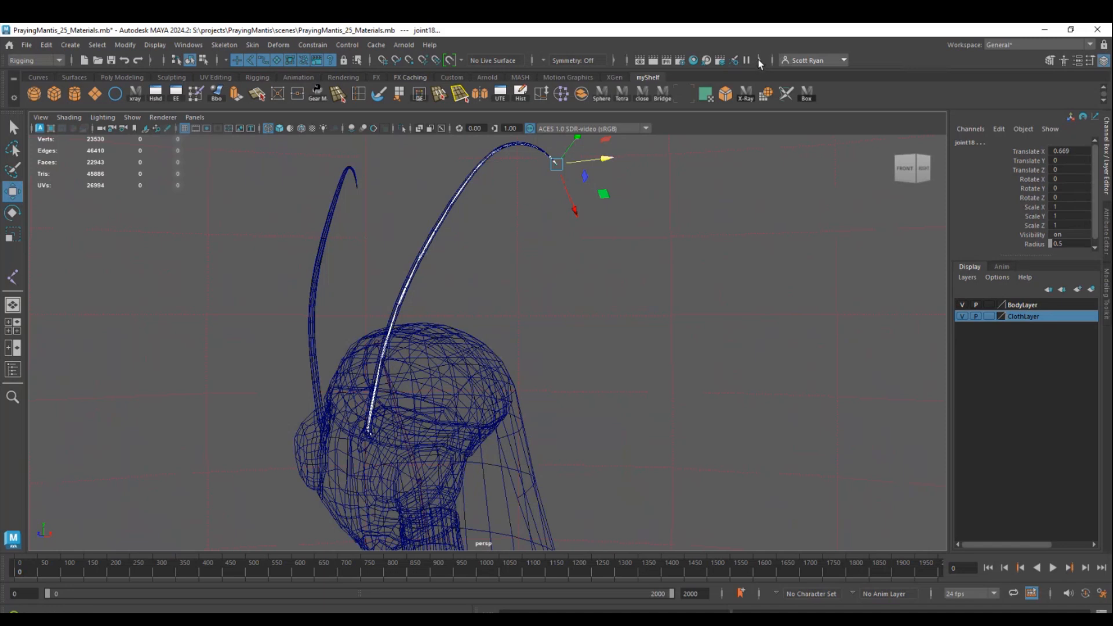
left_click(761, 61)
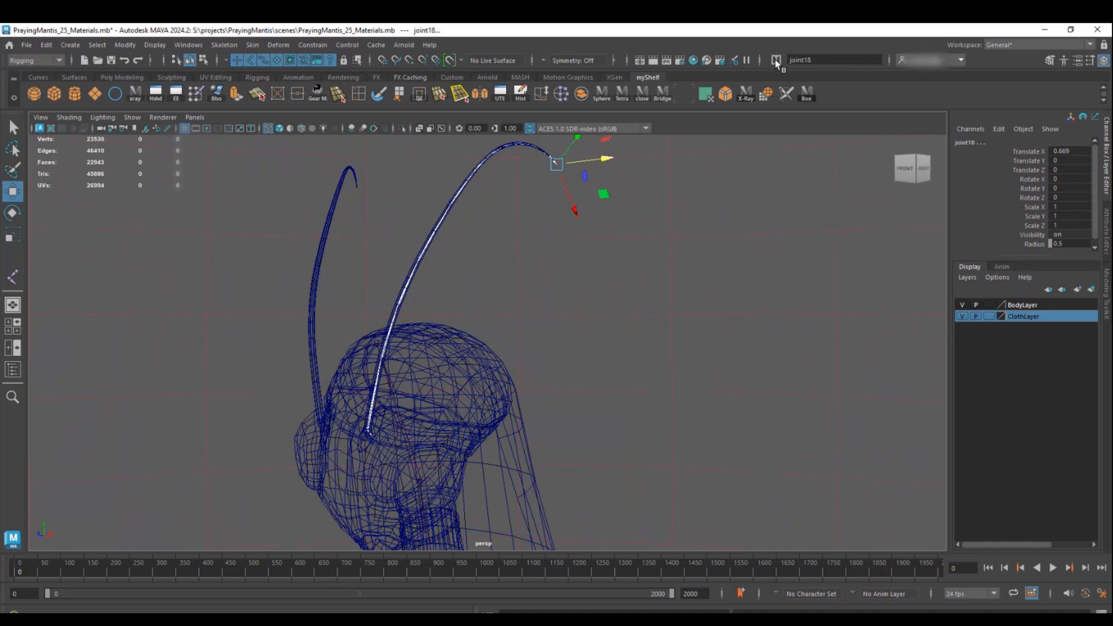
left_click(794, 69)
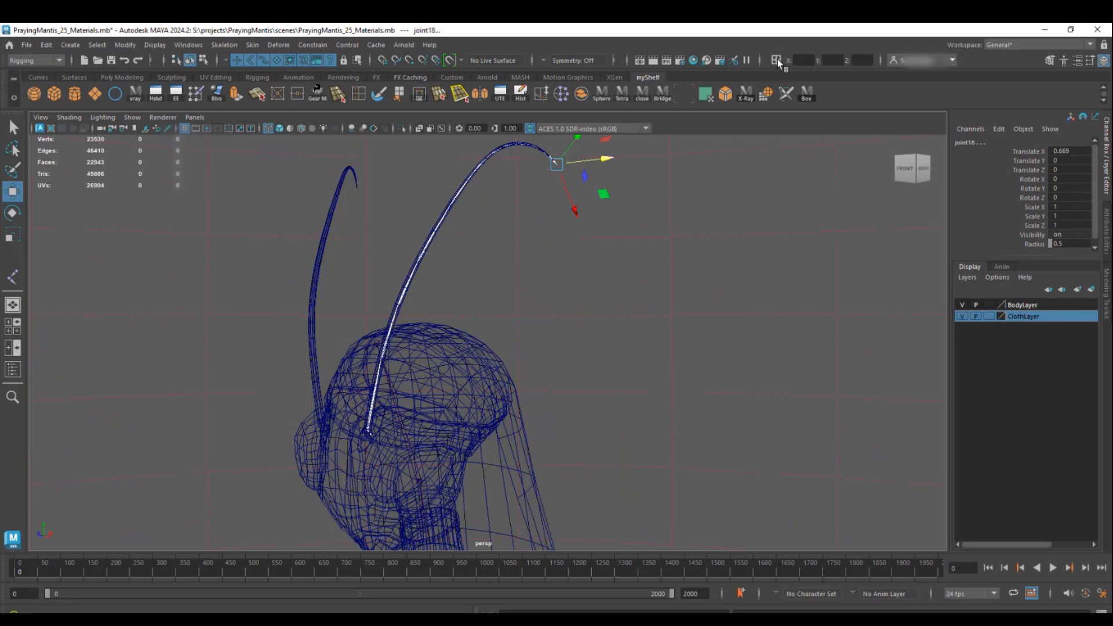
left_click(775, 61)
left_click(776, 61)
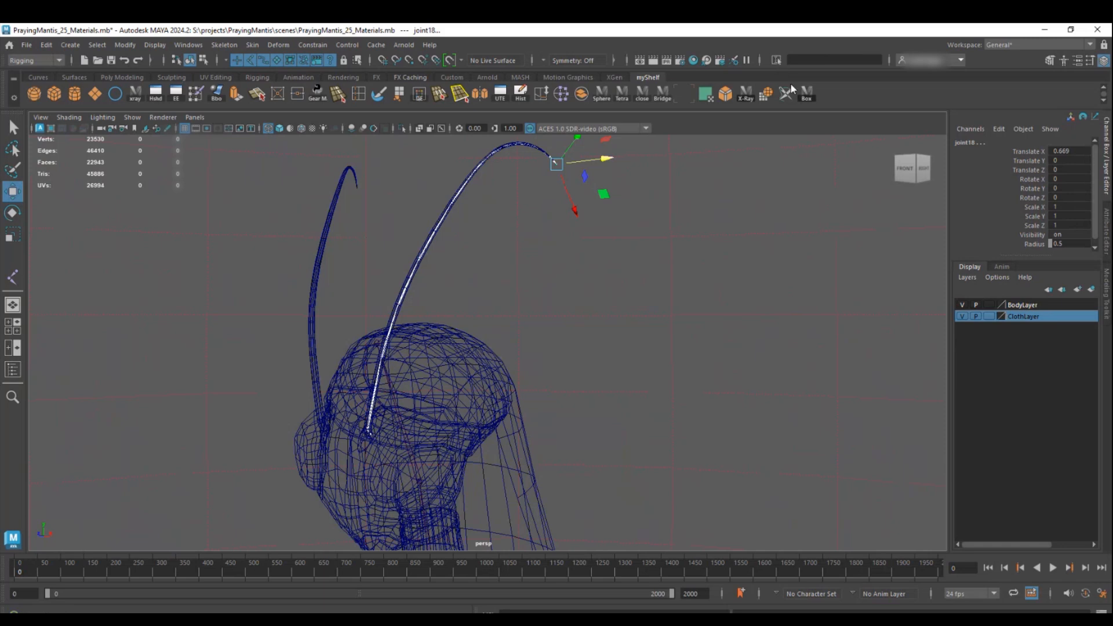
left_click(778, 61)
left_click(825, 61)
type("l")
type("_Antenna")
type("17")
key("Return")
Parent the L_Antenna root joint to the skeleton joint at the top of the head
left_click_drag(469, 406, 470, 238, "alt")
right_click_drag(470, 238, 674, 355, "alt")
left_click_drag(674, 355, 400, 333, "alt")
left_click(410, 363)
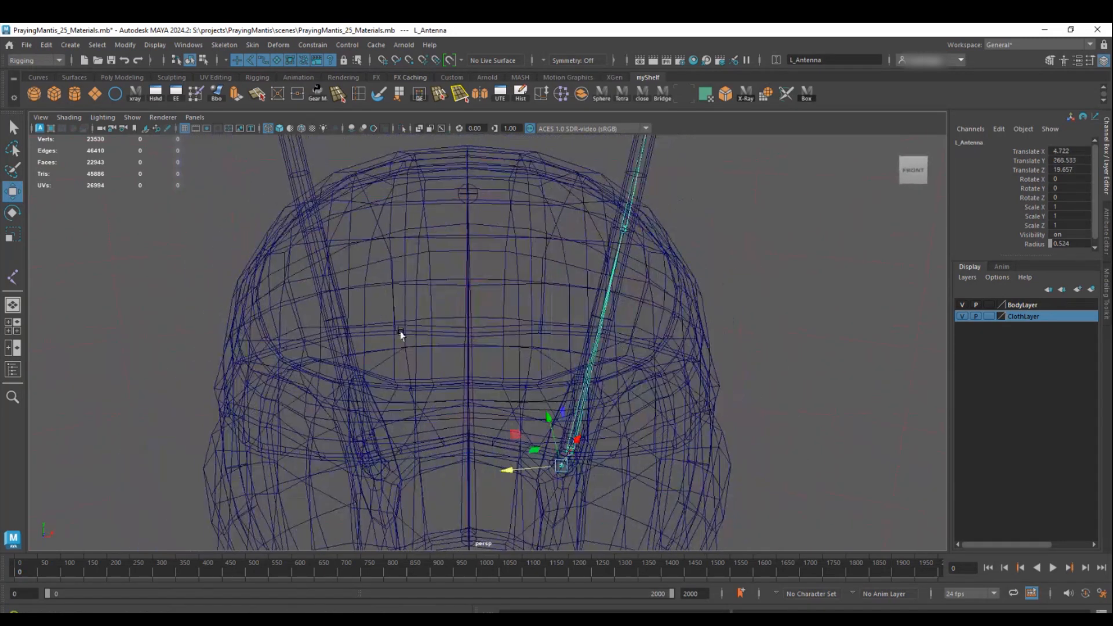
left_click(473, 193)
left_click_drag(482, 295, 508, 288, "alt")
key("Down")
left_click_drag(609, 414, 533, 381, "alt")
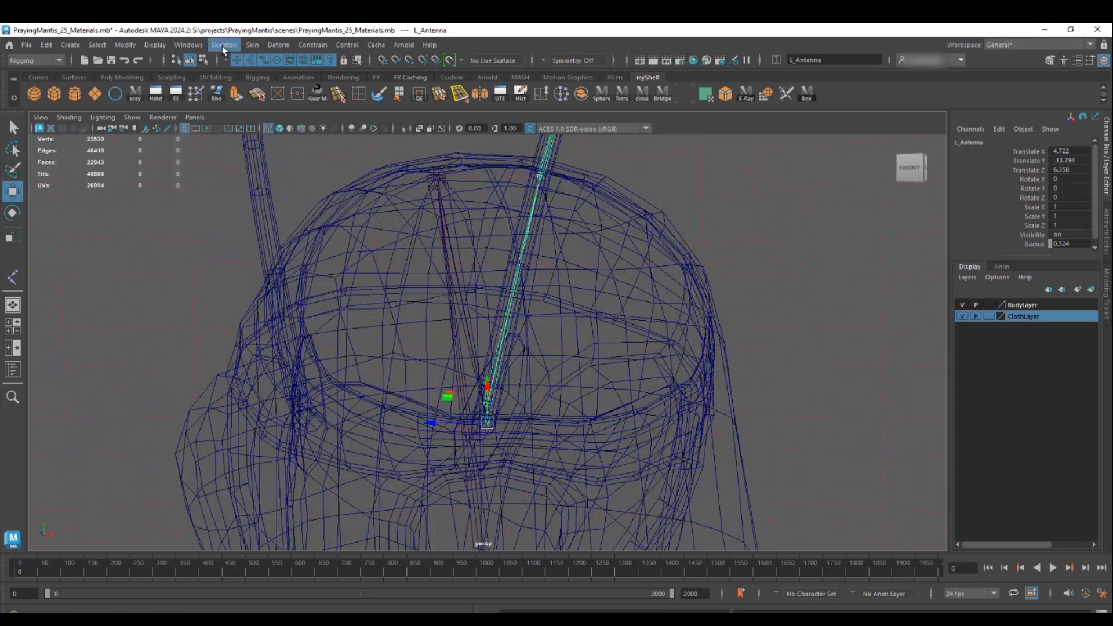
Mirror the L_Antenna joint chain across YZ with the Behavior function, replacing L with R in the duplicated joint names
double_click(338, 95)
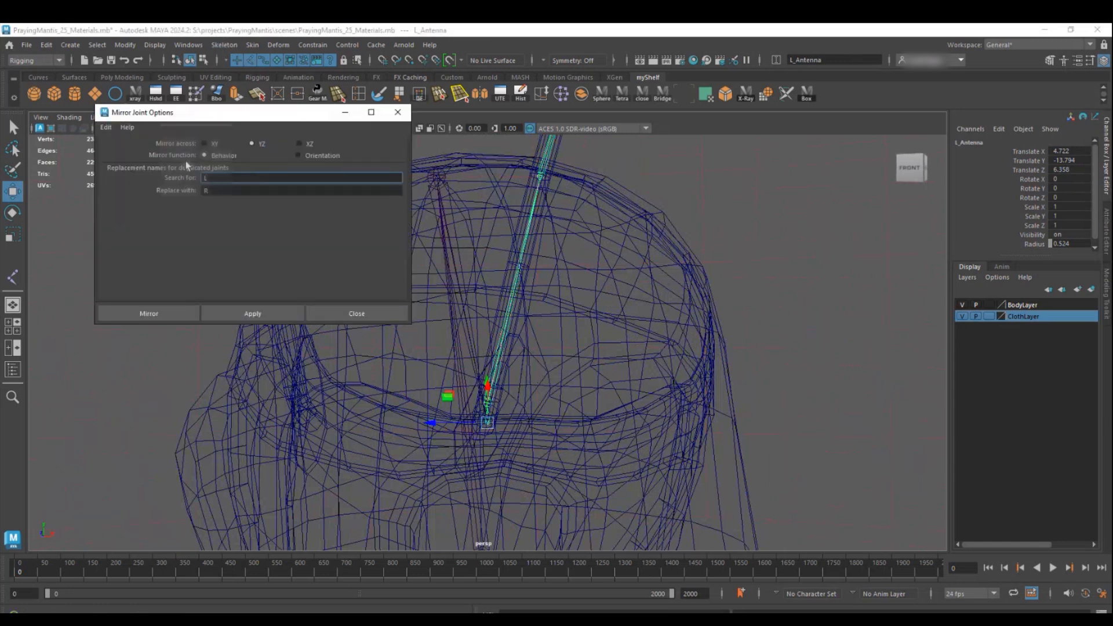
left_click_drag(505, 236, 458, 316, "alt")
middle_click_drag(474, 250, 475, 285, "alt")
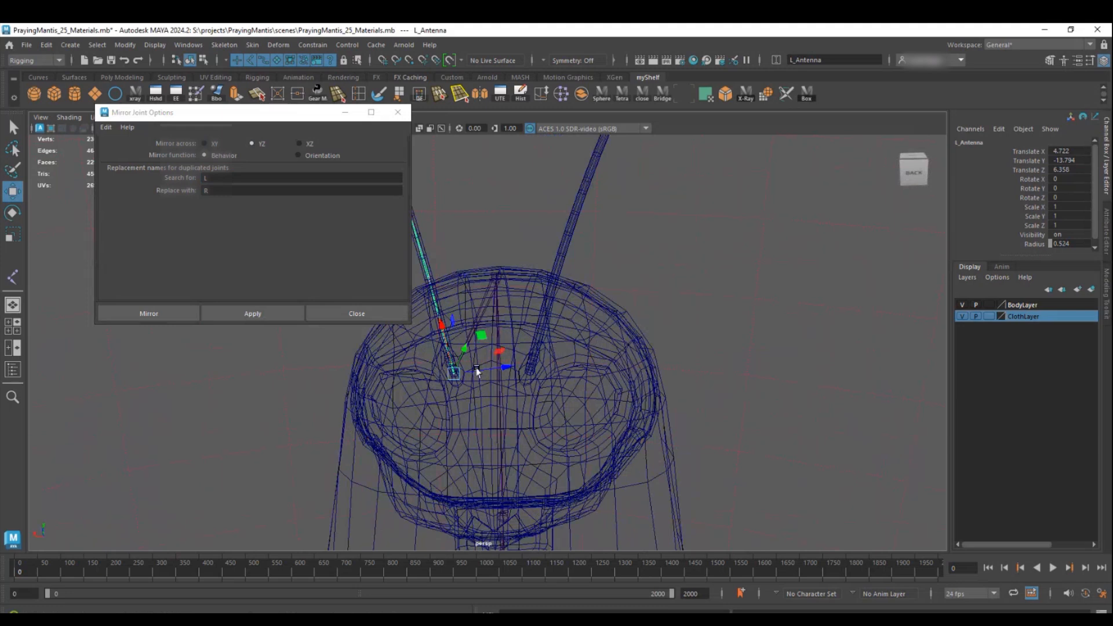
left_click_drag(359, 270, 830, 328, "alt")
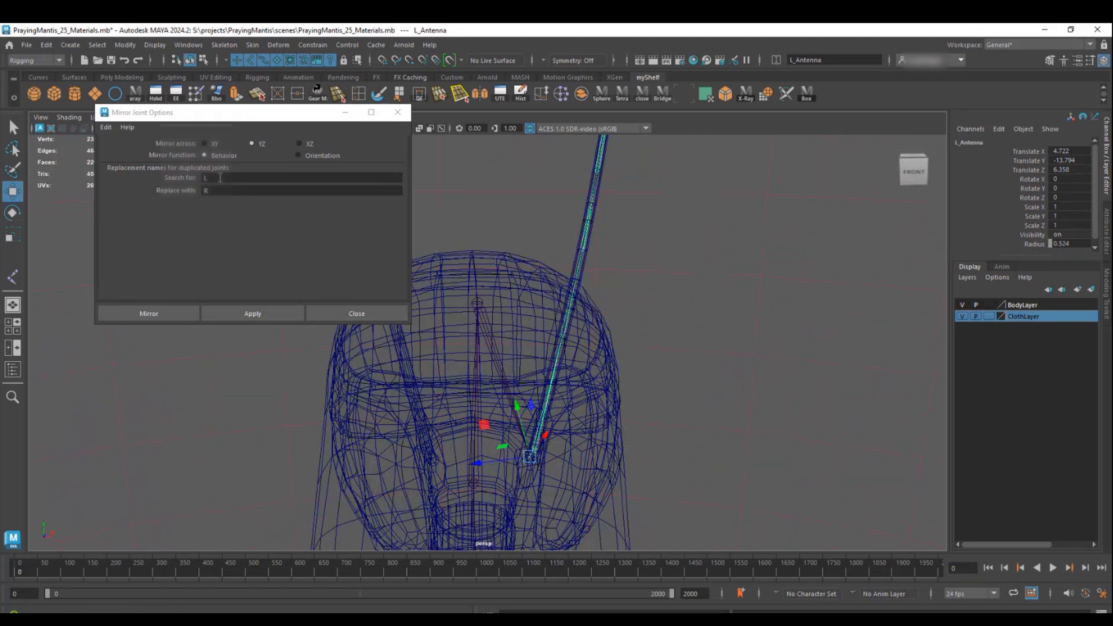
left_click(173, 313)
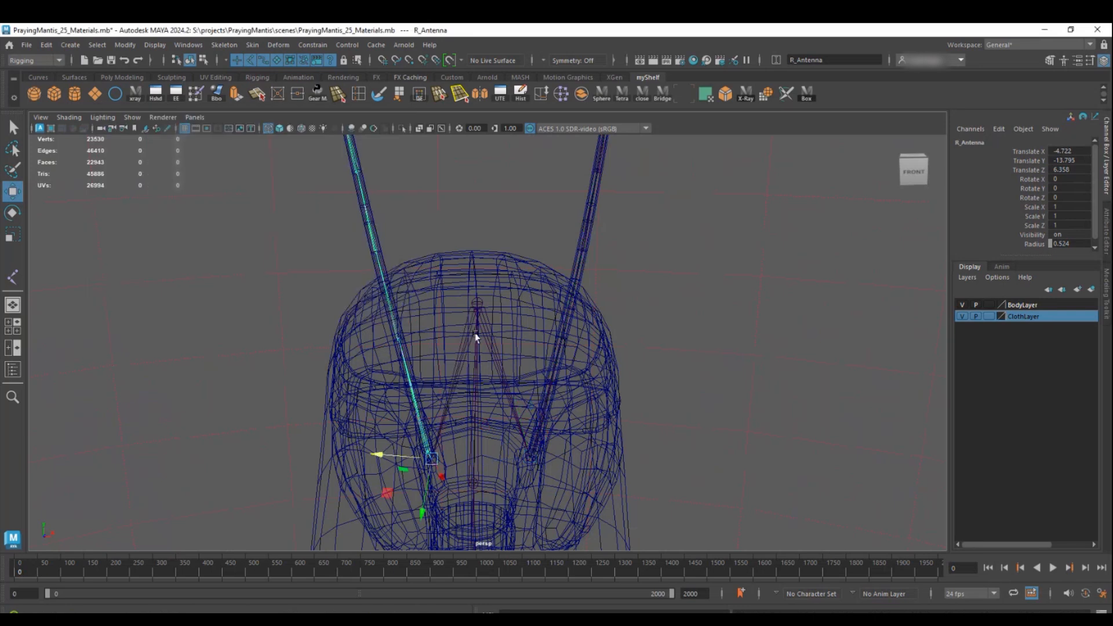
Walk down the mirrored right antenna chain to R_Antenna7 and examine how its joints follow the mesh
left_click_drag(476, 337, 423, 322, "alt")
left_click_drag(467, 253, 440, 258, "alt")
key("Down")
key("Down")
key("Down")
key("Down")
key("Down")
key("Down")
key("Down")
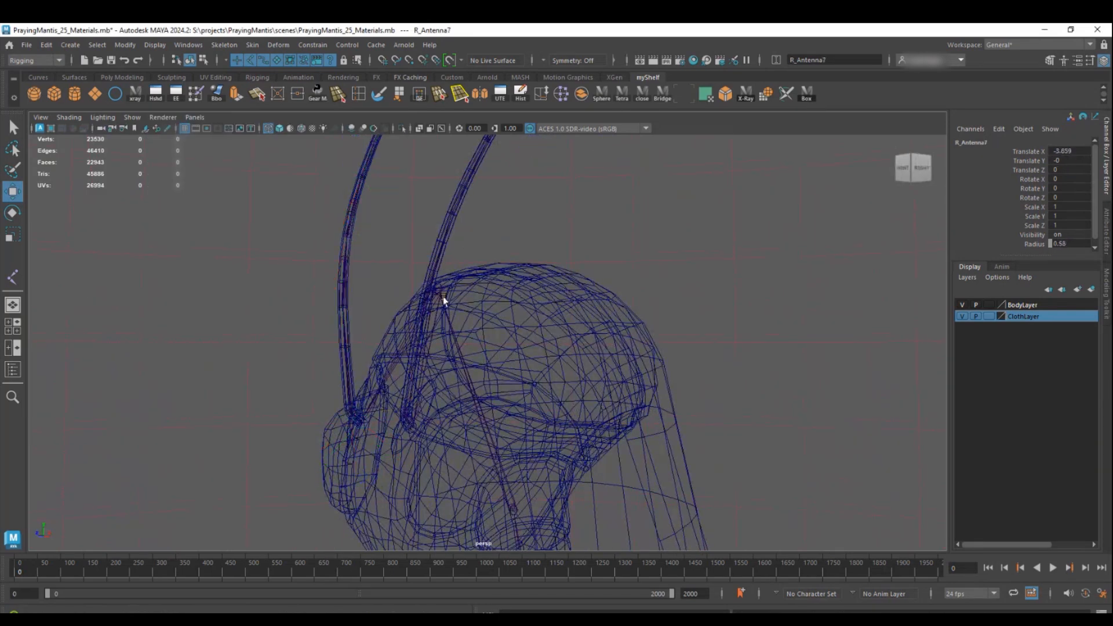
Select the head joint and examine both antenna chains attached beneath it
left_click(453, 346)
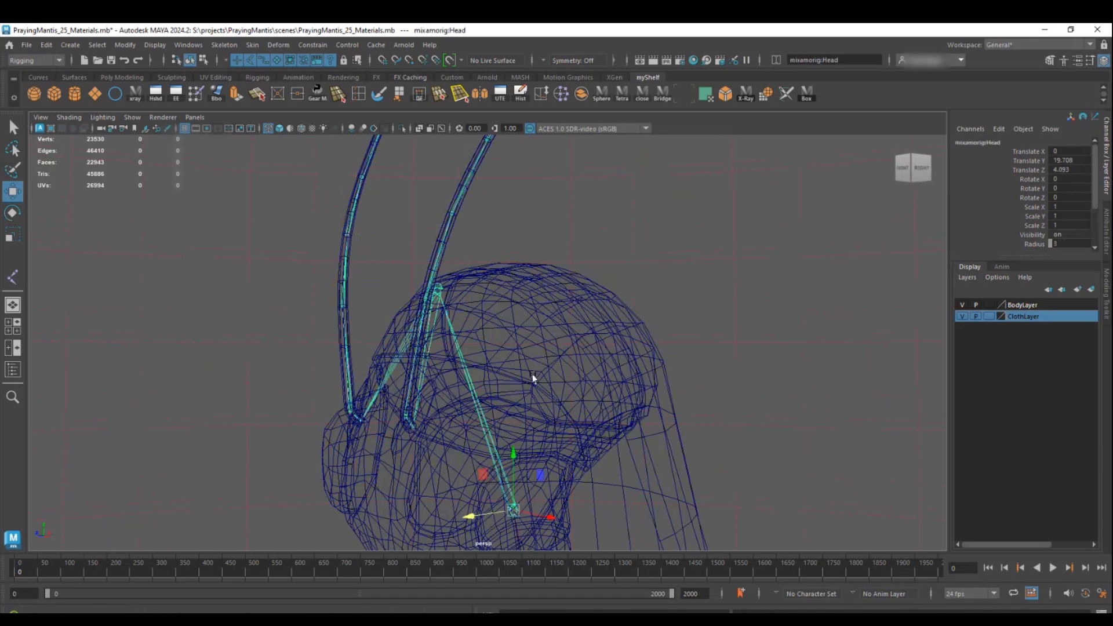
right_click_drag(534, 378, 184, 328, "alt")
middle_click_drag(689, 498, 666, 314, "alt")
left_click_drag(447, 284, 554, 341, "alt")
right_click_drag(500, 206, 565, 242, "alt")
middle_click_drag(565, 242, 584, 383, "alt")
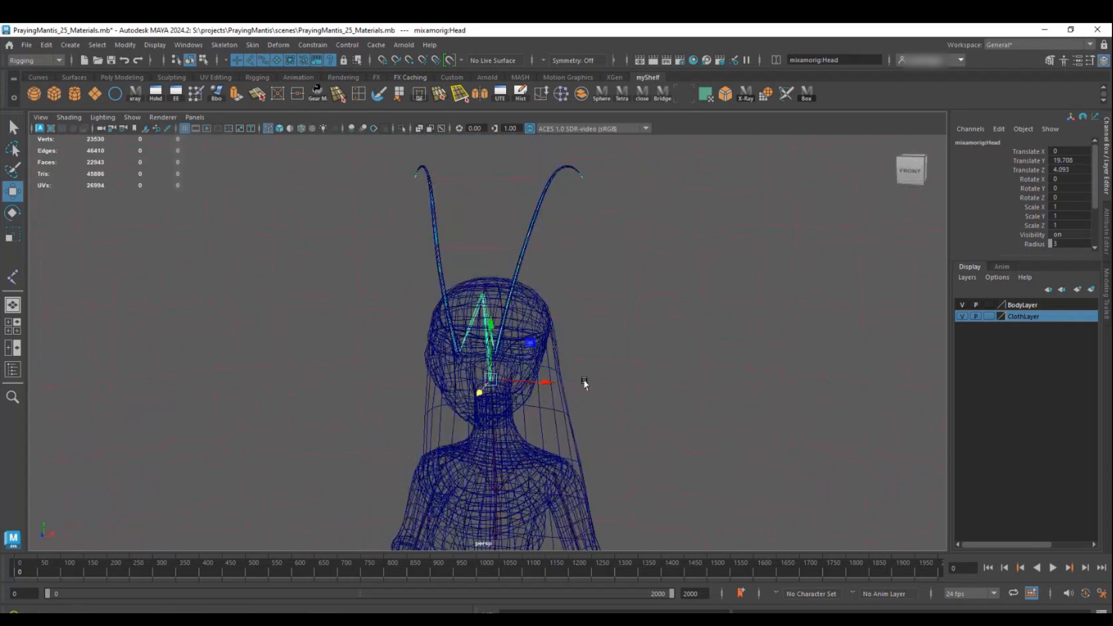
Bind the left antenna mesh to the complete L_Antenna joint hierarchy
right_click_drag(584, 383, 806, 526, "alt")
middle_click_drag(629, 355, 615, 419, "alt")
left_click_drag(520, 388, 559, 388, "alt")
right_click_drag(559, 392, 677, 450, "alt")
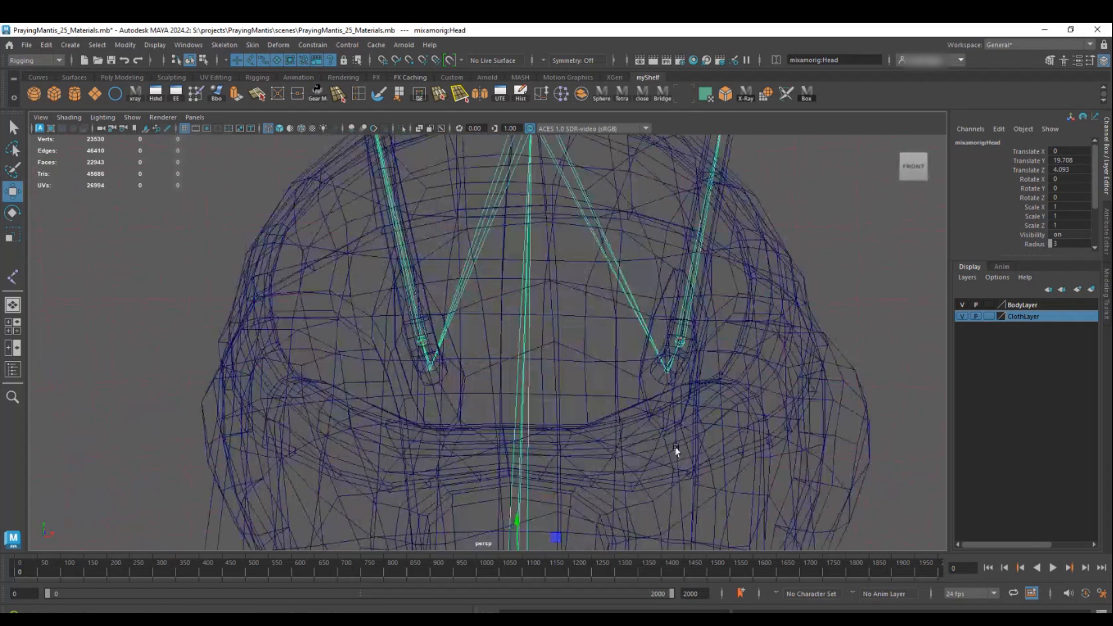
left_click(666, 369)
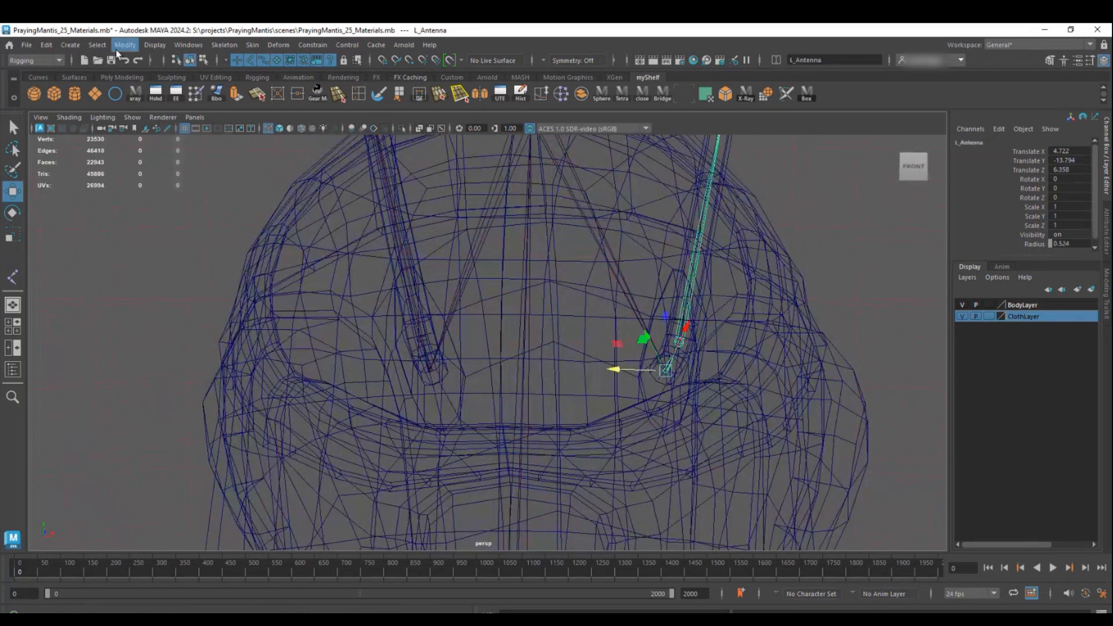
left_click(120, 100)
left_click(725, 146)
scroll(802, 229, "down", 10)
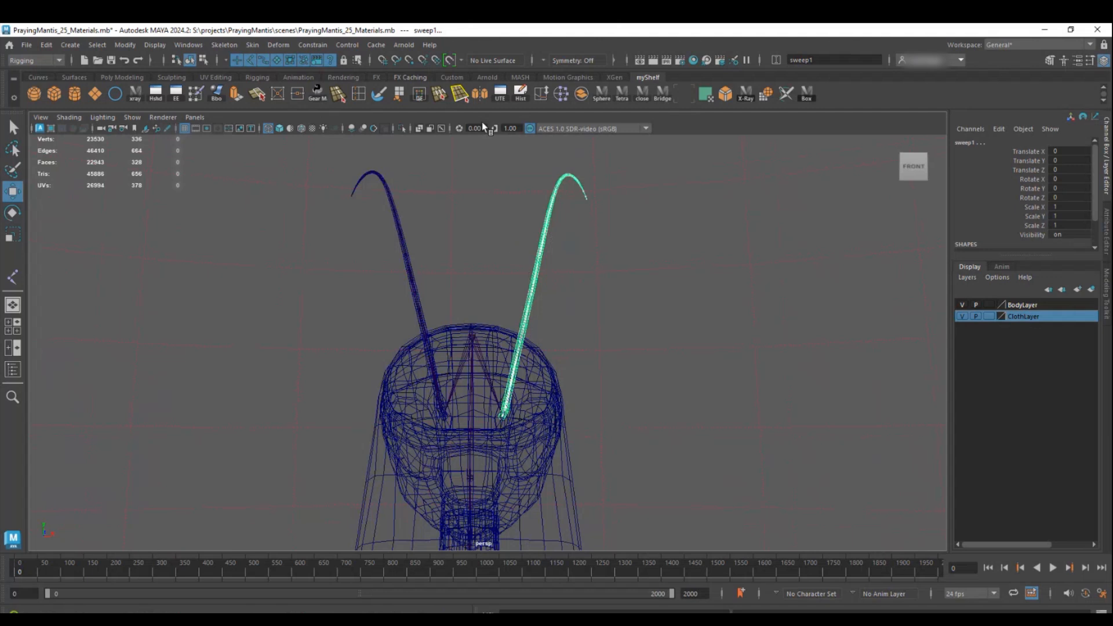
left_click(284, 76)
Rotate the L_Antenna root joint to test how the bound mesh deforms, and undo the rotation
right_click_drag(346, 166, 571, 313, "alt")
middle_click_drag(572, 313, 611, 231, "alt")
left_click_drag(554, 360, 465, 300, "alt")
key("e")
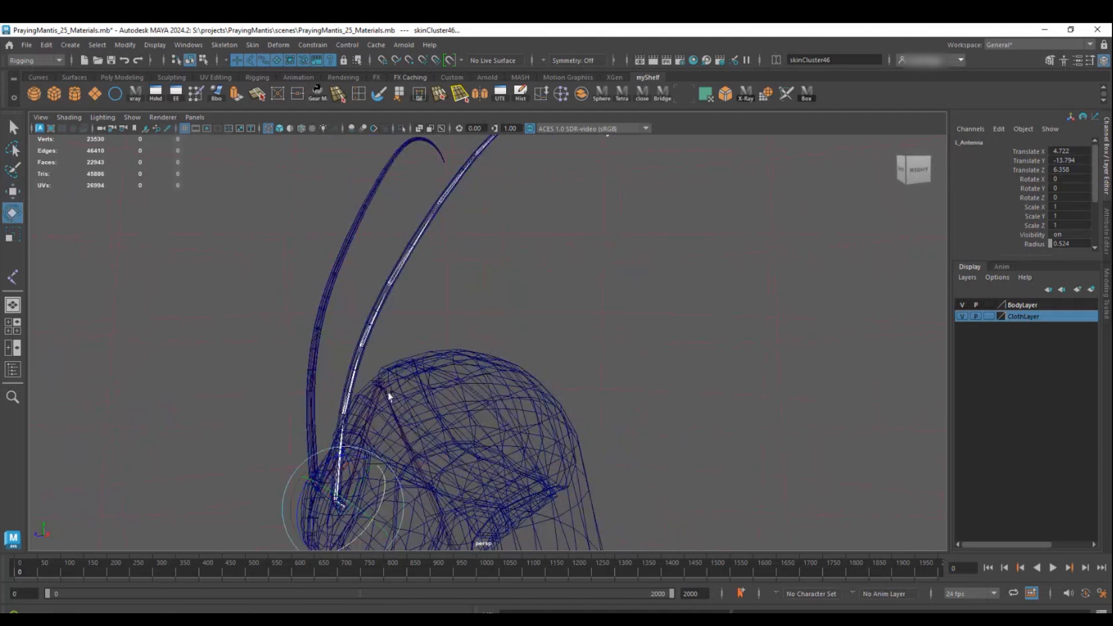
left_click_drag(320, 452, 327, 457)
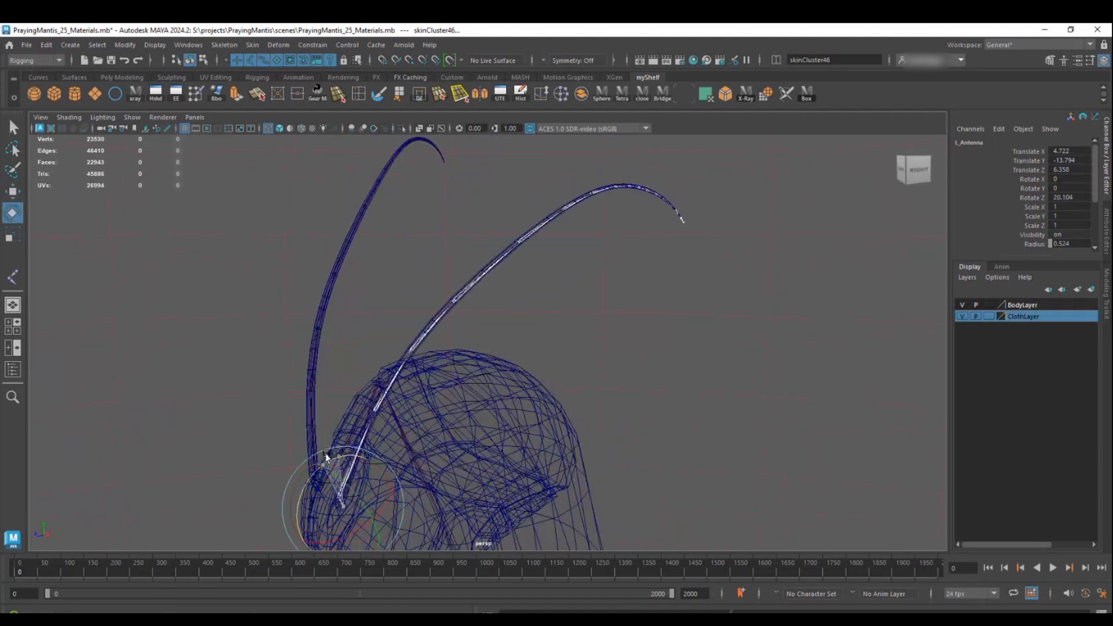
key("ctrl+z")
Select the whole L_Antenna hierarchy, rotate all its joints to test the antenna's bending, and undo the rotation
left_click(96, 44)
left_click(127, 101)
middle_click_drag(565, 197, 524, 318, "alt")
left_click_drag(524, 319, 455, 342)
key("ctrl+z")
Bind the right antenna mesh to the complete R_Antenna joint hierarchy and clear the selection
middle_click_drag(406, 330, 456, 174, "alt")
left_click_drag(456, 174, 475, 227, "alt")
scroll(366, 405, "up", 5)
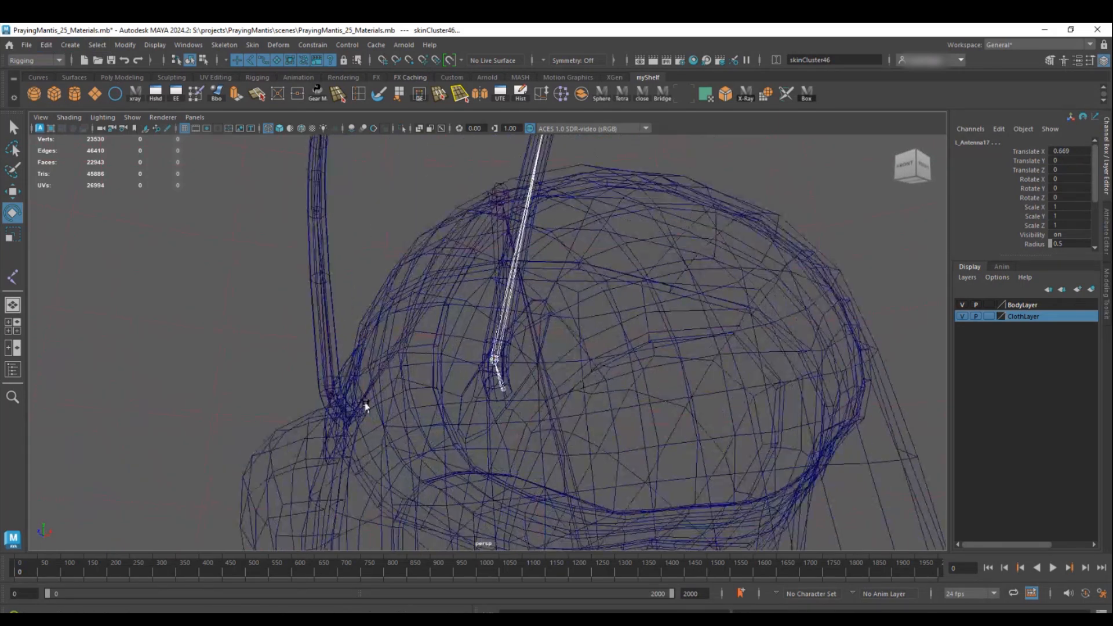
left_click(343, 412)
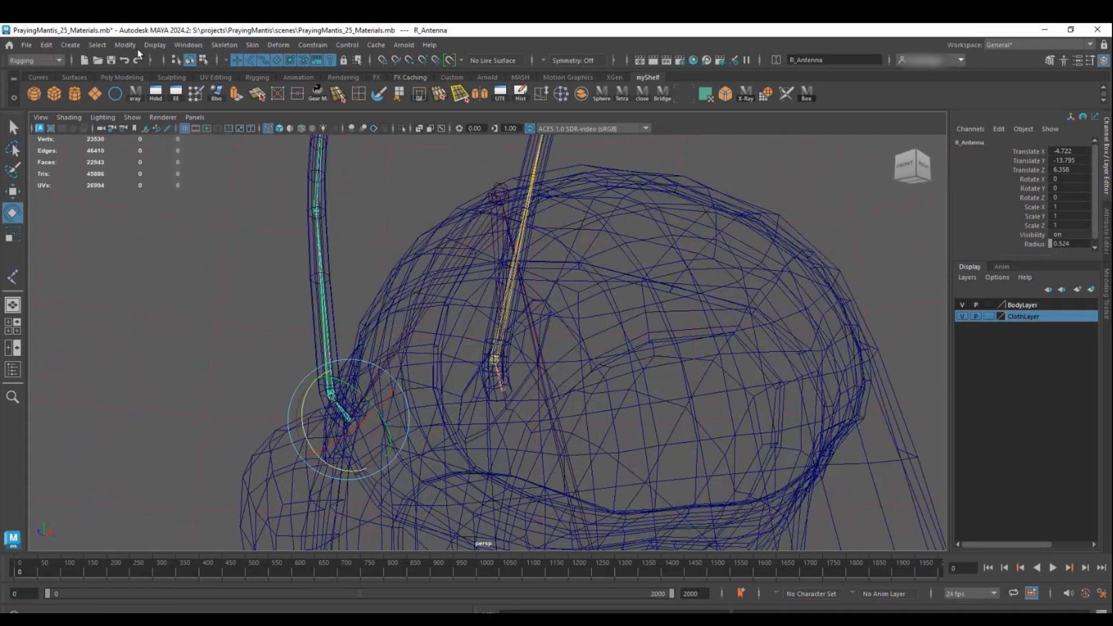
left_click(105, 91)
left_click(323, 247, "shift")
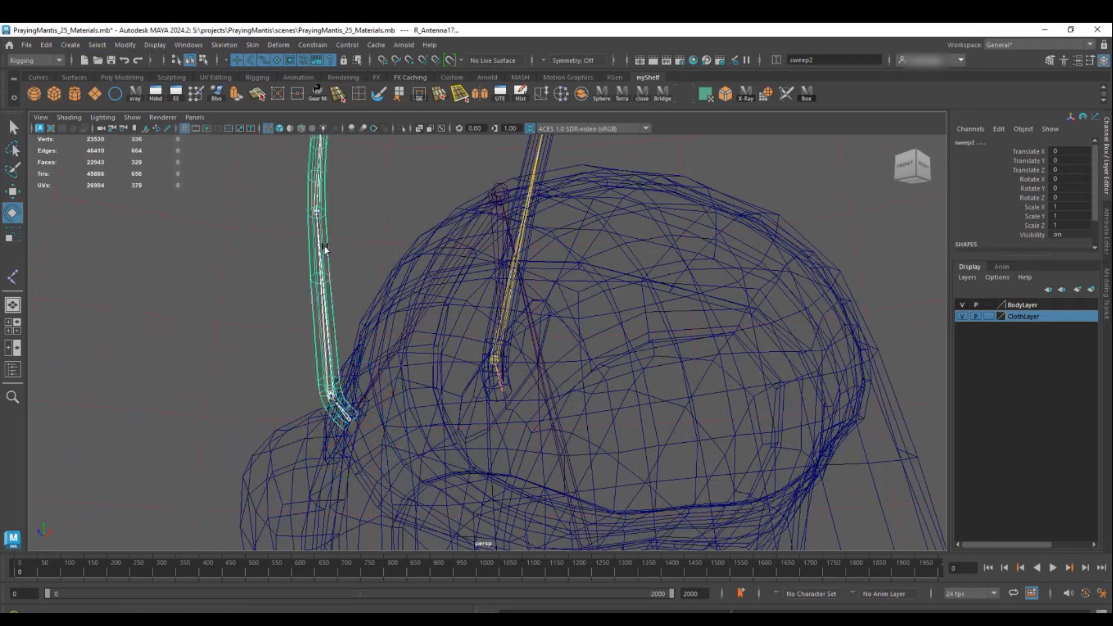
left_click(252, 47)
left_click(277, 79)
right_click_drag(617, 306, 212, 243, "alt")
left_click_drag(212, 243, 289, 359, "alt")
left_click(341, 285)
Select the mixamorig:Spine2 joint together with its full hierarchy of arm, hand and head joints
middle_click_drag(494, 263, 468, 192, "alt")
left_click_drag(469, 193, 474, 261, "alt")
middle_click_drag(522, 325, 585, 404, "alt")
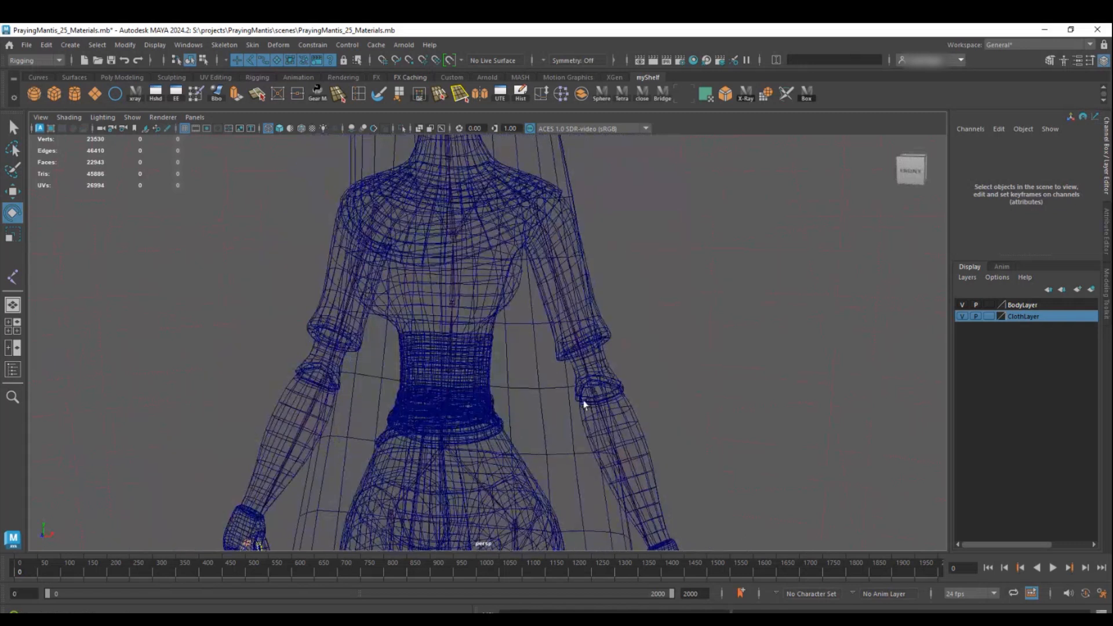
left_click(502, 189)
key("Up")
middle_click_drag(446, 417, 477, 174, "alt")
right_click_drag(406, 290, 319, 295, "alt")
left_click_drag(365, 297, 371, 332, "alt")
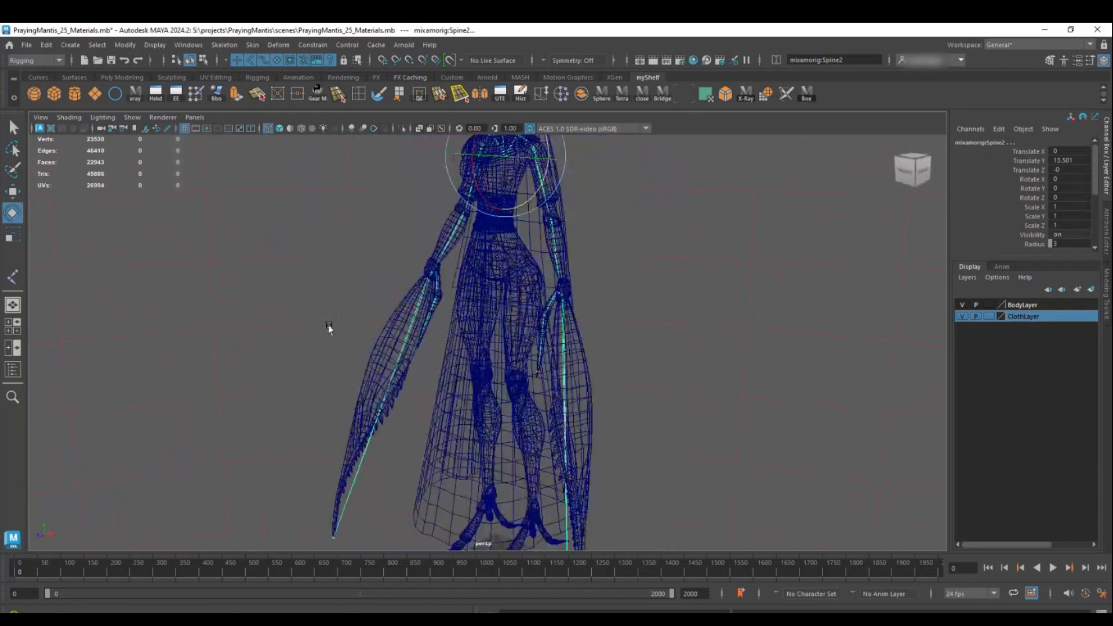
right_click_drag(406, 343, 685, 403, "alt")
left_click_drag(522, 377, 547, 351, "alt")
right_click_drag(546, 350, 368, 353, "alt")
middle_click_drag(367, 261, 384, 351, "alt")
left_click_drag(409, 331, 394, 341, "alt")
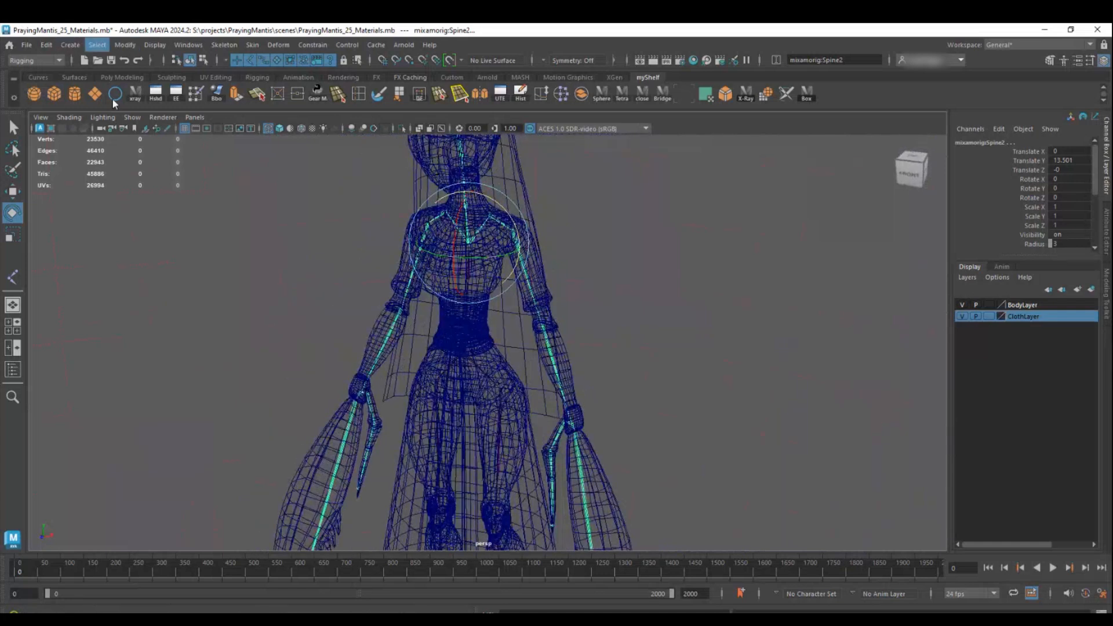
key("ctrl+z")
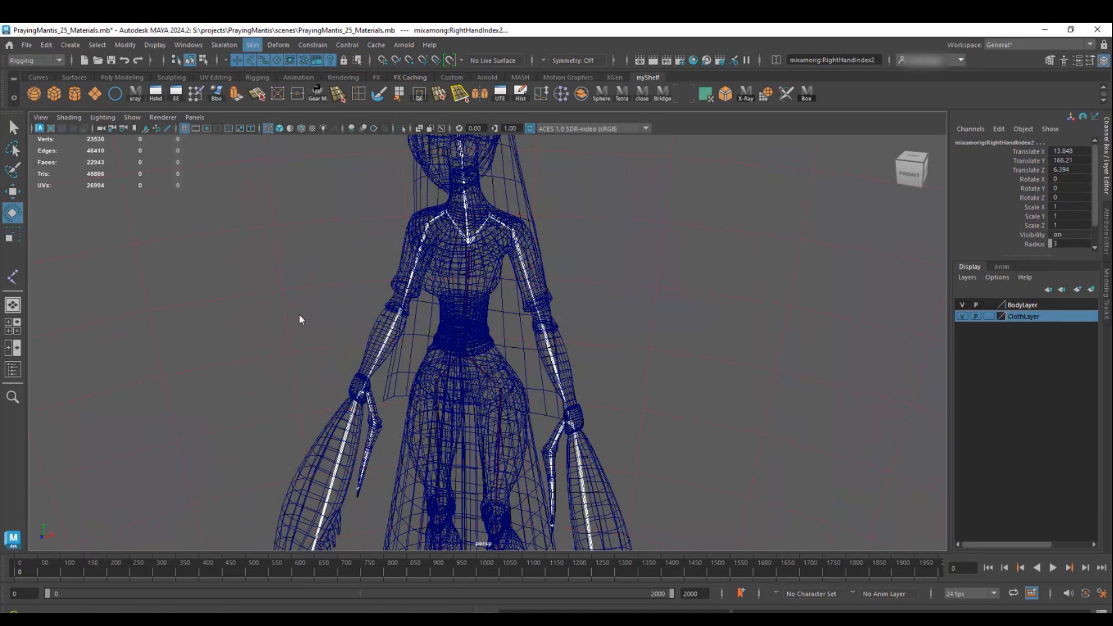
Activate the Move Skinned Joints tool and apply Orient Joint to the selected Spine2 hierarchy
key("y")
left_click_drag(320, 298, 305, 264, "alt")
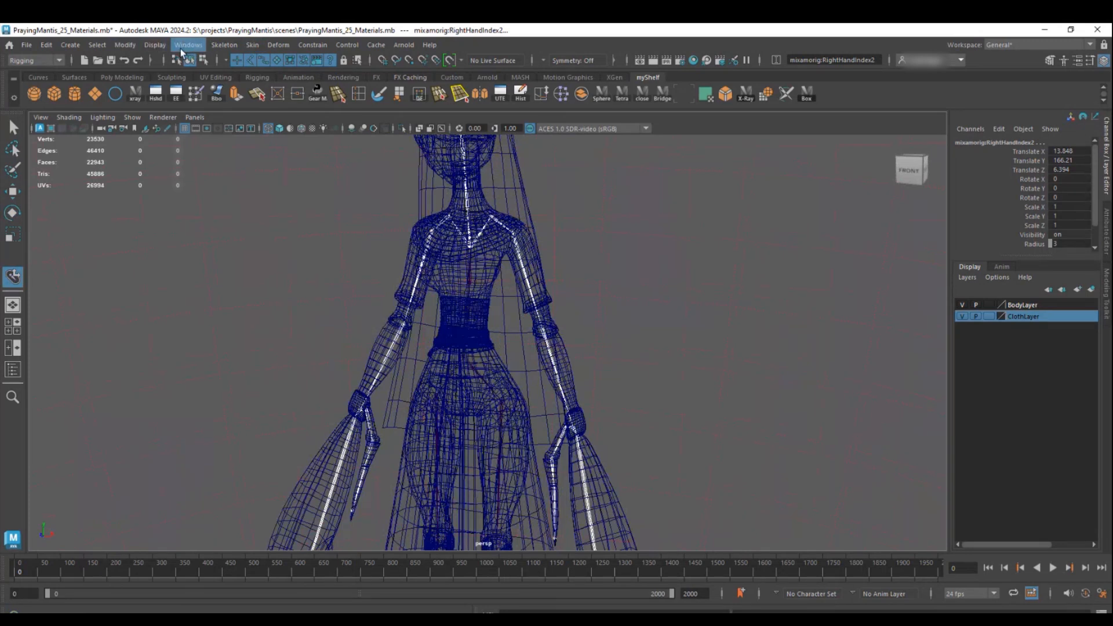
left_click(249, 111)
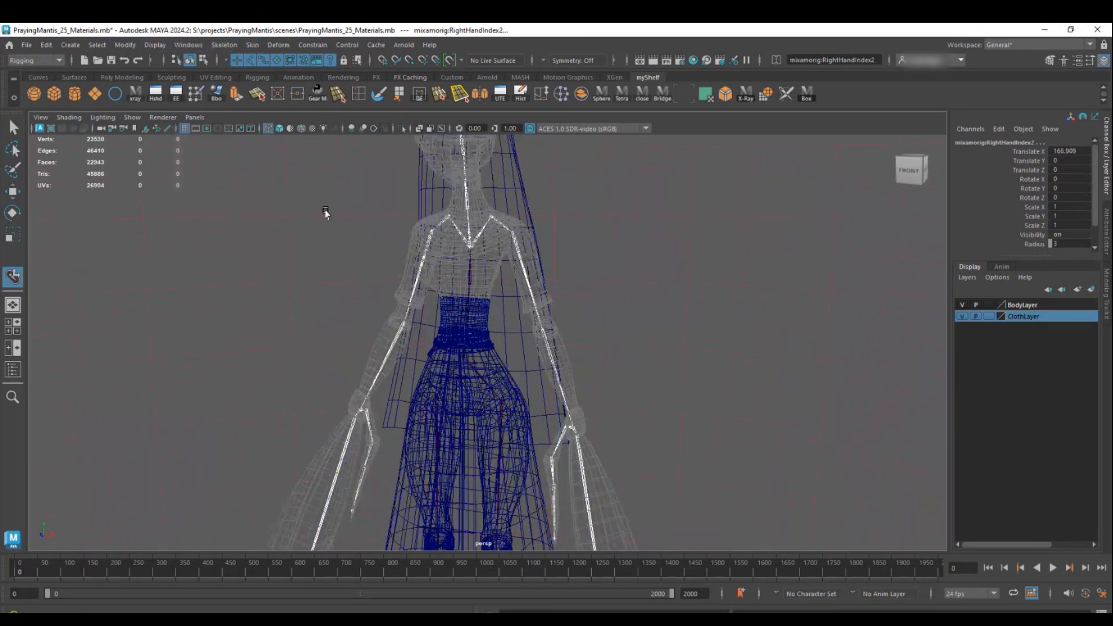
Select individual thumb and finger joints of the left hand and examine their orientation
right_click_drag(326, 214, 619, 294, "alt")
middle_click_drag(619, 293, 624, 231, "alt")
left_click_drag(666, 260, 419, 235, "alt")
right_click_drag(419, 235, 516, 258, "alt")
left_click_drag(516, 258, 544, 247, "alt")
left_click(499, 172)
left_click_drag(499, 172, 436, 293, "alt")
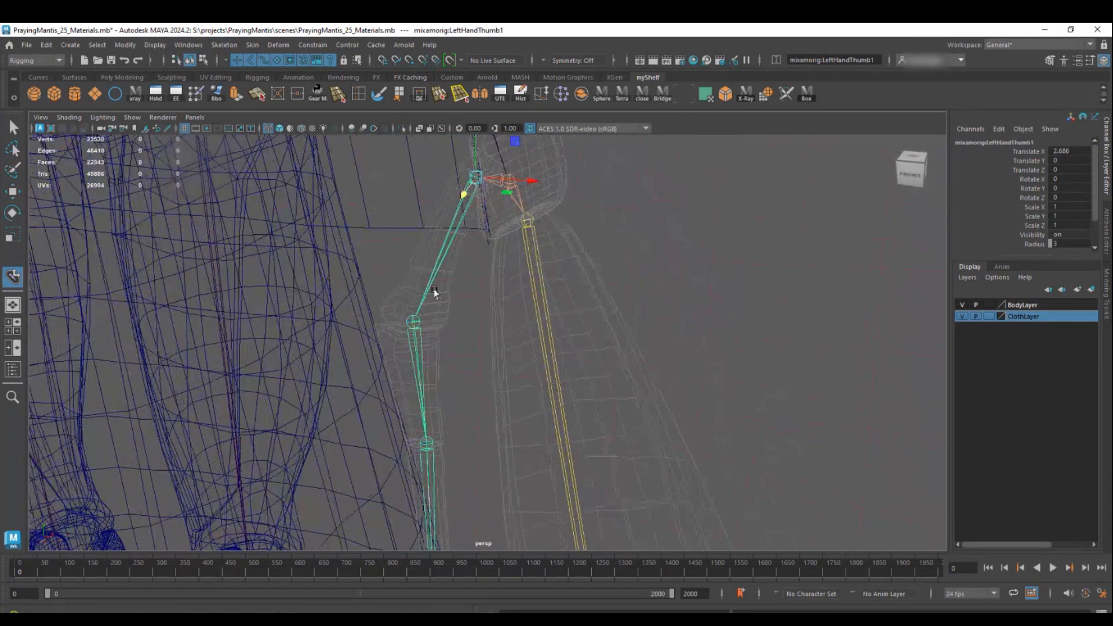
left_click(417, 340)
left_click_drag(429, 332, 535, 350, "alt")
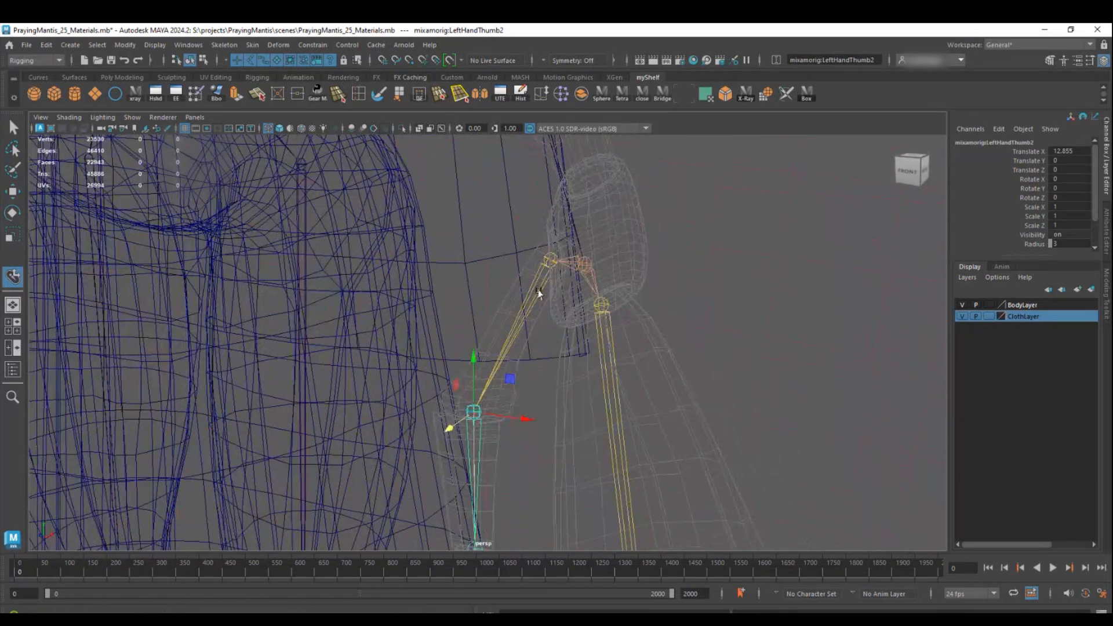
left_click(587, 284)
left_click_drag(609, 409, 484, 303, "alt")
left_click(479, 236)
left_click(463, 333)
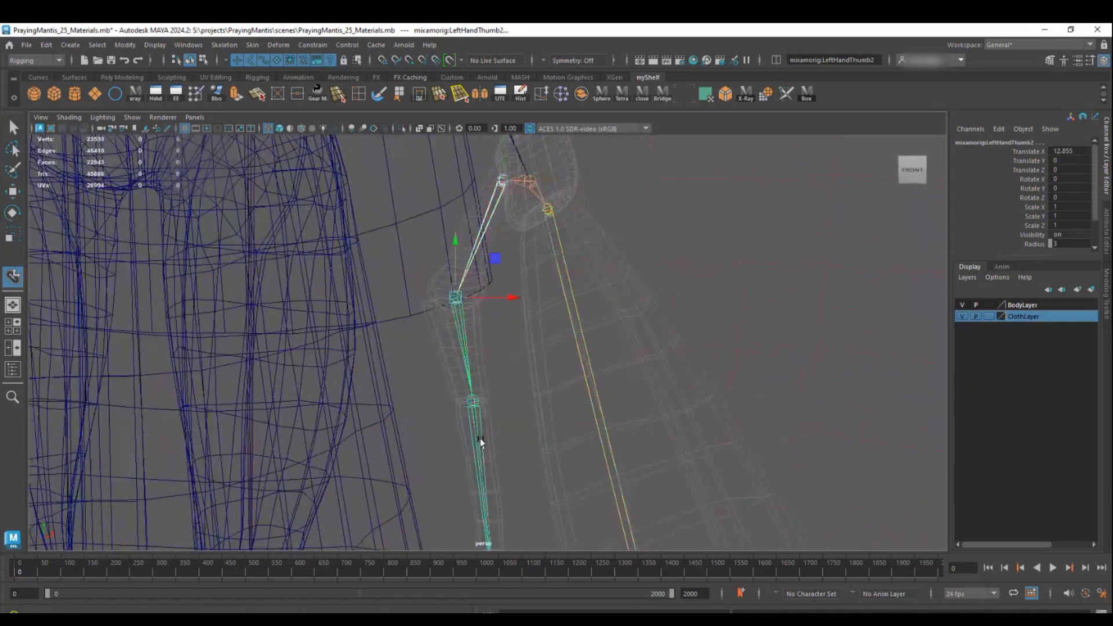
Select the mixamorig:LeftShoulder and mixamorig:RightShoulder joints together with their full arm hierarchies
right_click_drag(634, 293, 284, 209, "alt")
middle_click_drag(284, 209, 395, 392, "alt")
right_click_drag(468, 321, 530, 319, "alt")
middle_click_drag(525, 322, 542, 398, "alt")
left_click(505, 300)
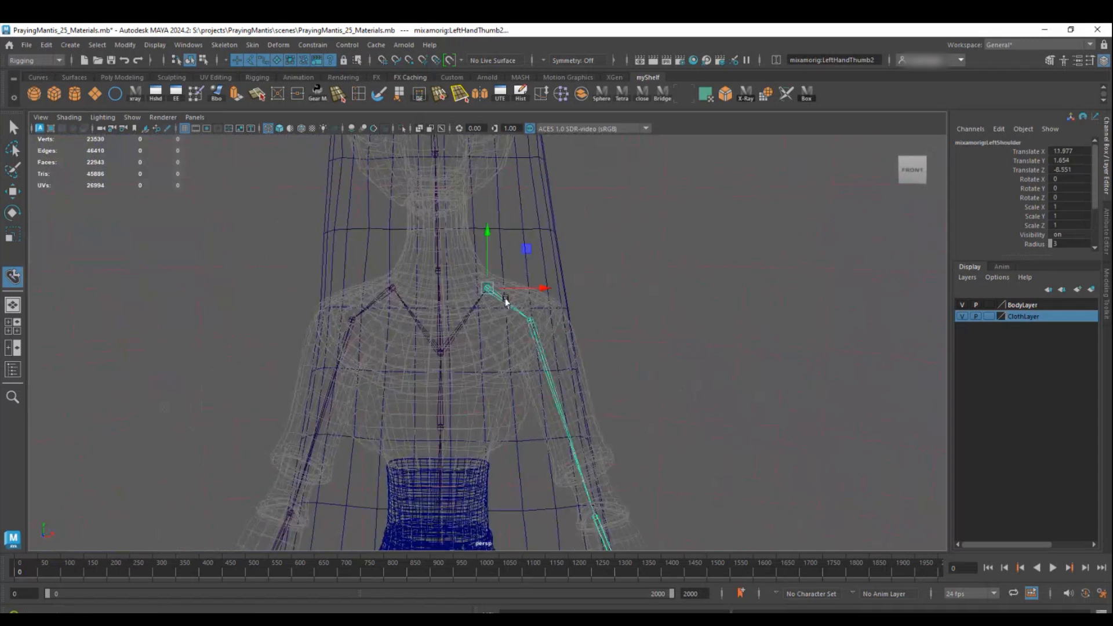
left_click(380, 298)
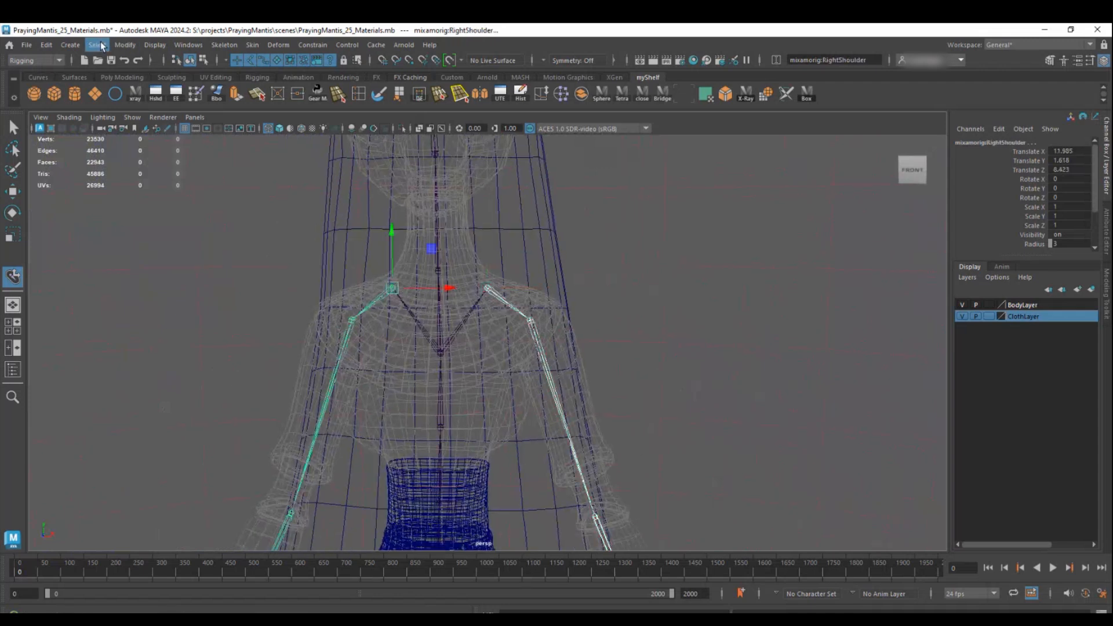
left_click(117, 97)
scroll(388, 326, "down", 5)
scroll(333, 351, "up", 5)
middle_click_drag(333, 350, 352, 418, "alt")
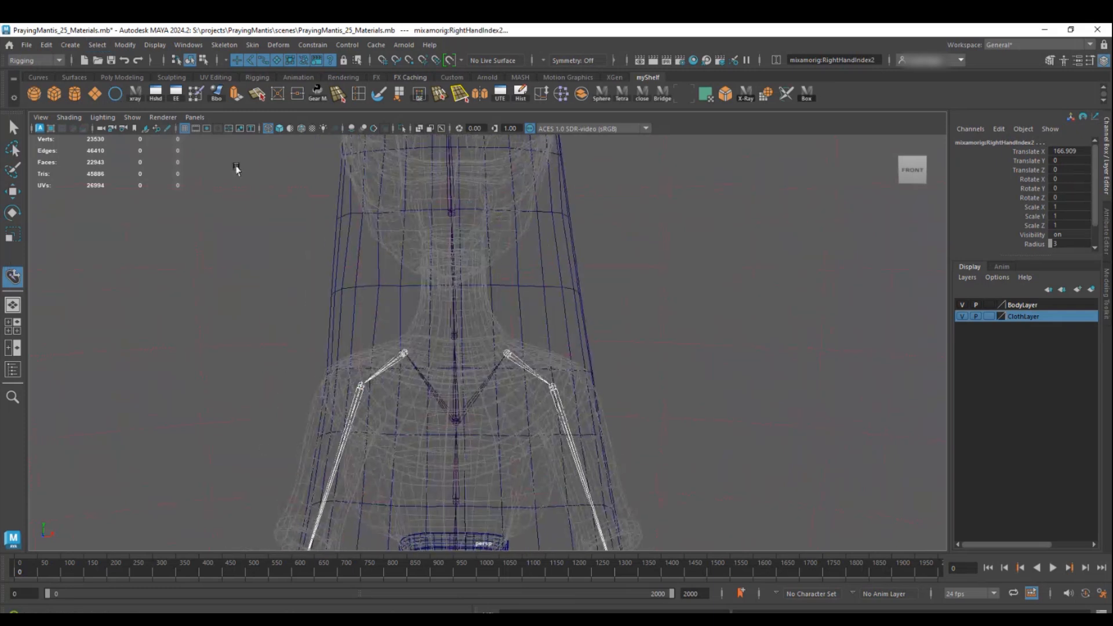
Reactivate the Move Skinned Joints tool and apply Orient Joint to both arm hierarchies with primary axis X and secondary axis Y
left_click(12, 127)
left_click(12, 276)
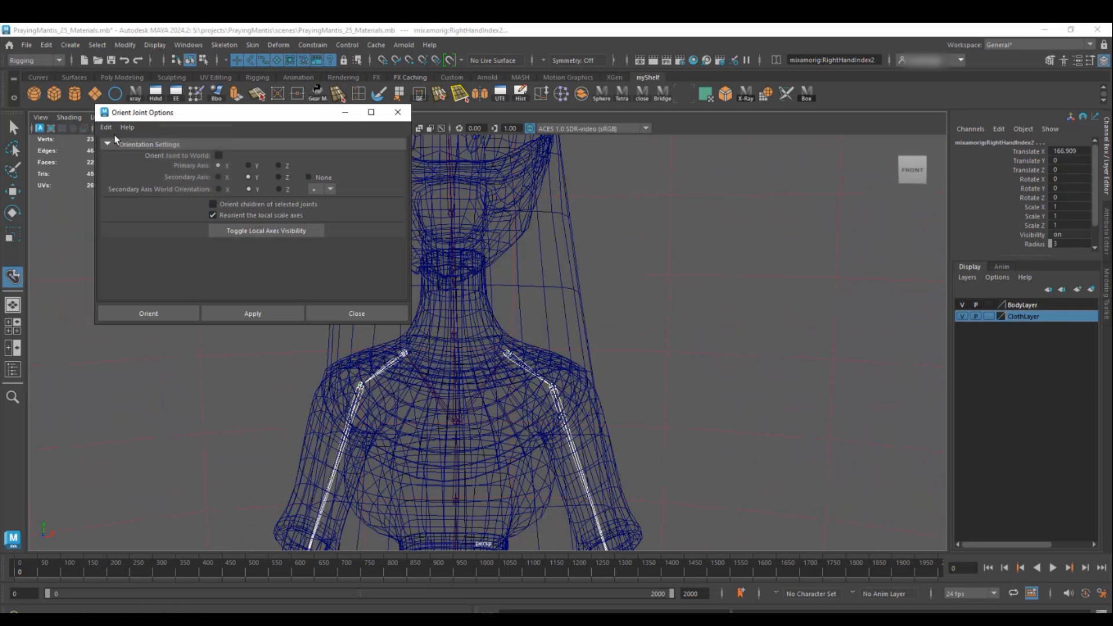
left_click(251, 313)
Select joints along the left arm and L_Antenna3, and examine their axes with the Move tool
left_click(569, 442)
middle_click_drag(569, 443, 597, 406, "alt")
left_click_drag(596, 405, 616, 259, "alt")
left_click(588, 496)
left_click(614, 262)
left_click(623, 310)
middle_click_drag(623, 311, 642, 546, "alt")
left_click(625, 185)
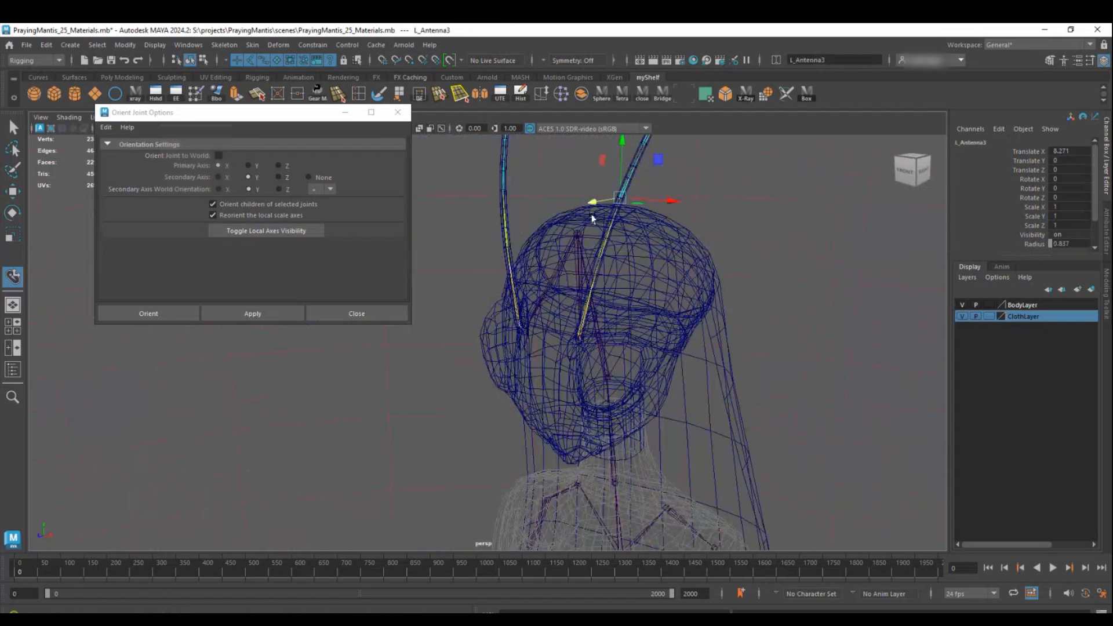
left_click_drag(594, 215, 499, 293, "alt")
key("w")
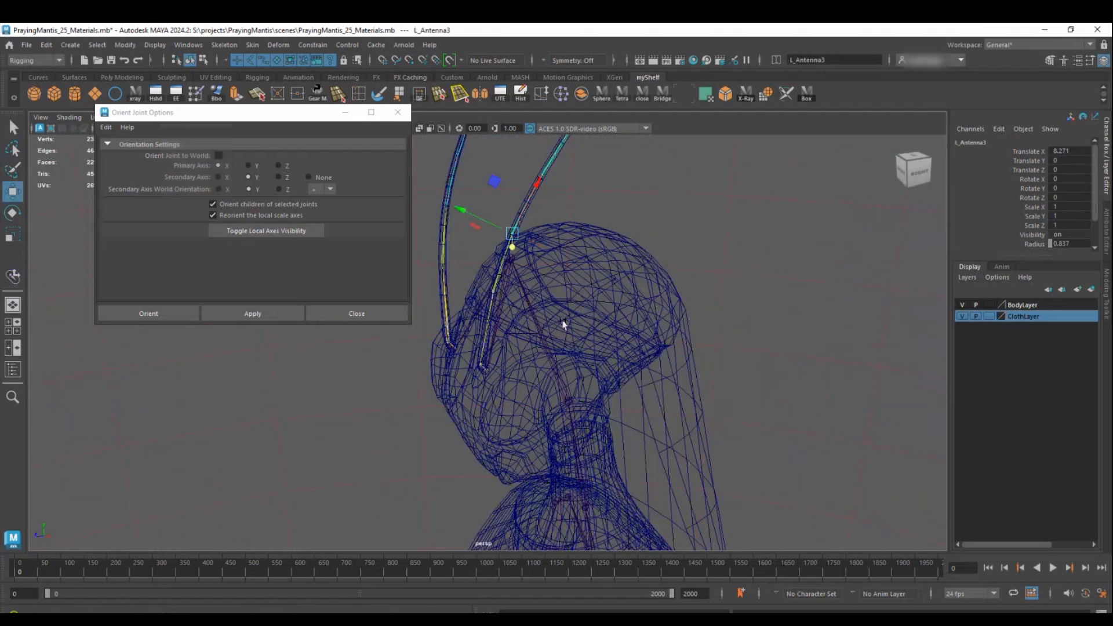
left_click_drag(565, 325, 514, 311, "alt")
middle_click_drag(622, 334, 637, 293, "alt")
scroll(636, 294, "up", 2)
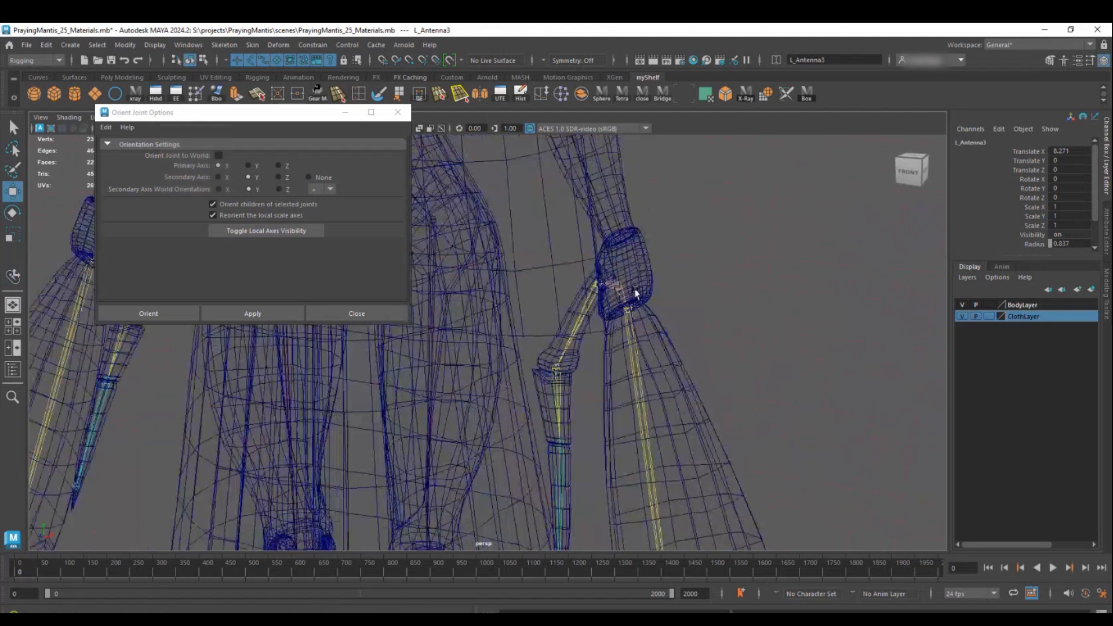
Try rotating the left claw's joints together from mixamorig:LeftHandThumb1 downward, and undo the test rotation
left_click(581, 314)
right_click_drag(581, 314, 667, 353, "alt")
middle_click_drag(667, 354, 672, 297, "alt")
left_click(582, 357)
middle_click_drag(565, 434, 576, 379, "alt")
left_click(592, 304)
key("Up")
key("Up")
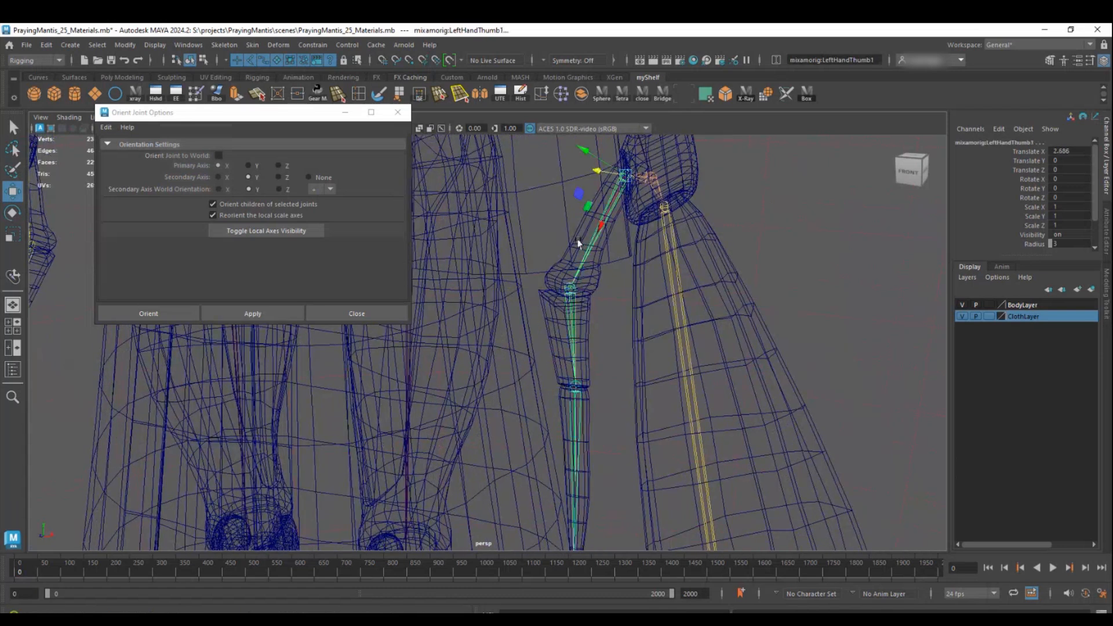
key("e")
middle_click_drag(581, 203, 534, 308, "alt")
mouse_move(534, 308)
left_mouse_down("alt")
mouse_move(469, 301)
mouse_move(543, 315)
left_mouse_up("alt")
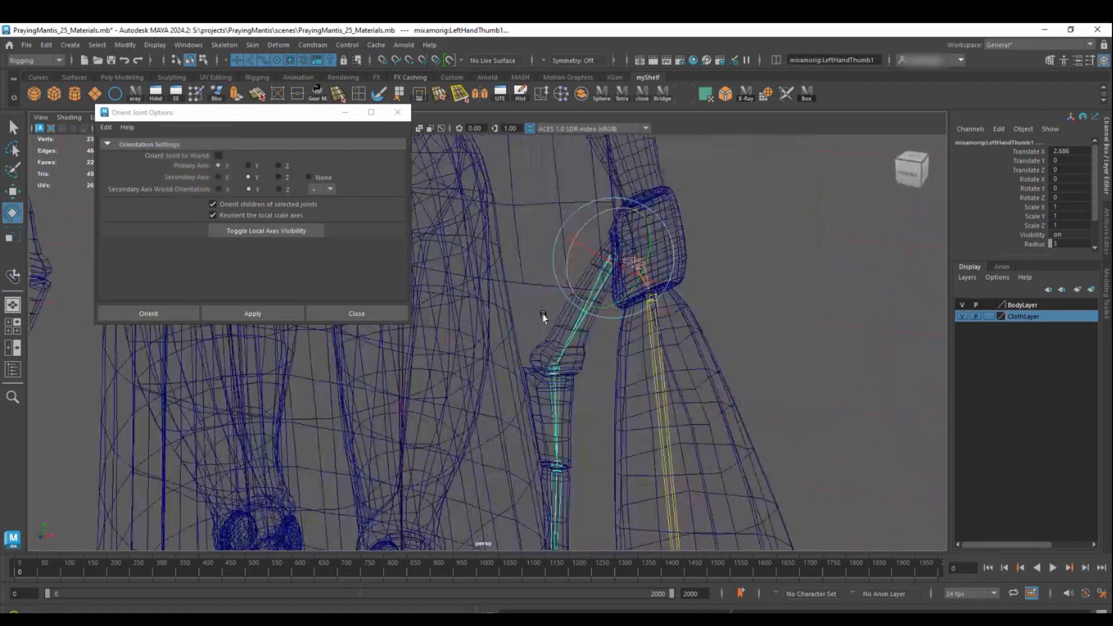
left_click_drag(572, 249, 552, 214)
key("ctrl+z")
Select the thumb joint chains of both hands together and activate the Move Skinned Joints tool
right_click_drag(552, 214, 738, 351, "alt")
left_click_drag(739, 350, 574, 276, "alt")
left_click(512, 304)
left_click_drag(512, 304, 472, 328, "alt")
left_click_drag(499, 391, 616, 298, "alt")
left_click(637, 183)
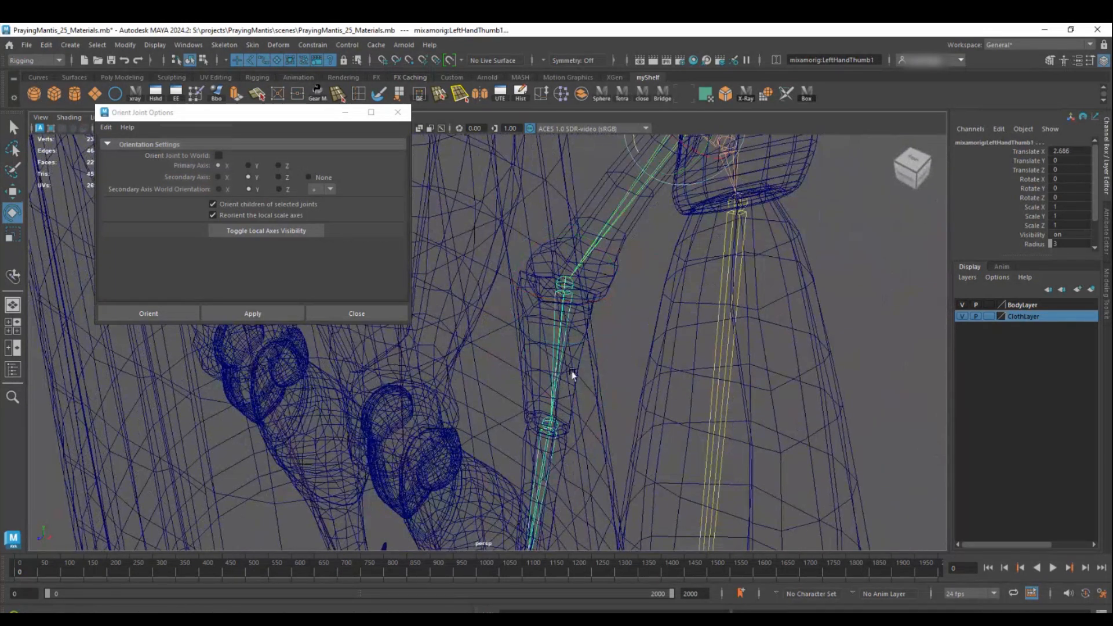
left_click(544, 453)
left_click_drag(544, 452, 613, 262, "alt")
left_click(609, 245)
left_click(598, 318)
left_click(574, 365)
key("q")
key("t")
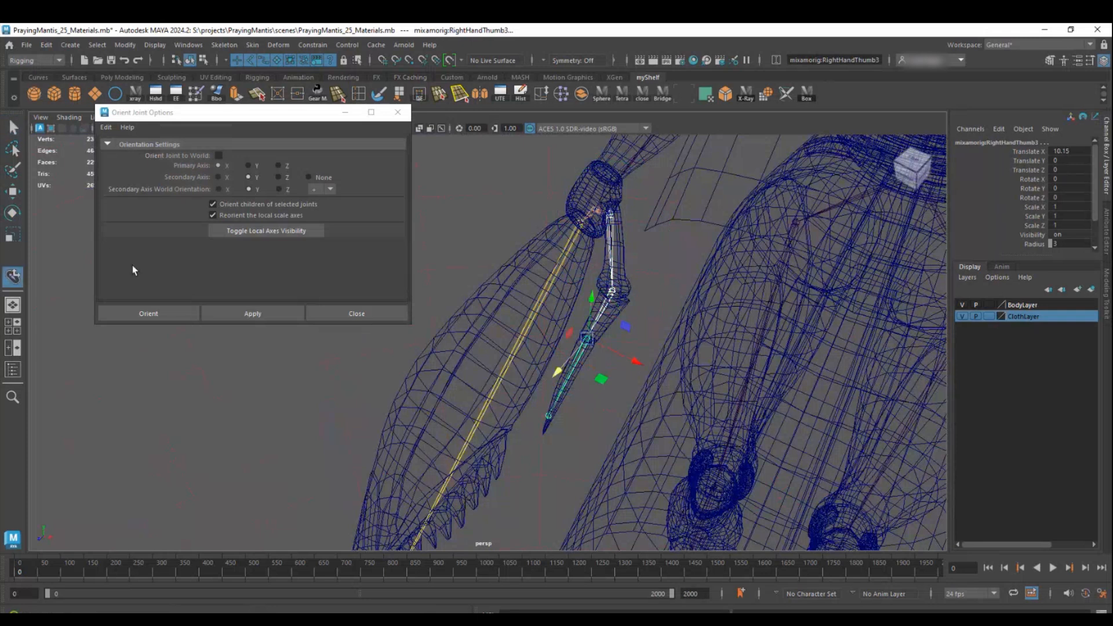
Compare the thumb joint chains on both hands and close the Orient Joint Options window
middle_click_drag(830, 279, 656, 345, "alt")
left_click_drag(655, 346, 584, 251, "alt")
right_click_drag(583, 251, 763, 350, "alt")
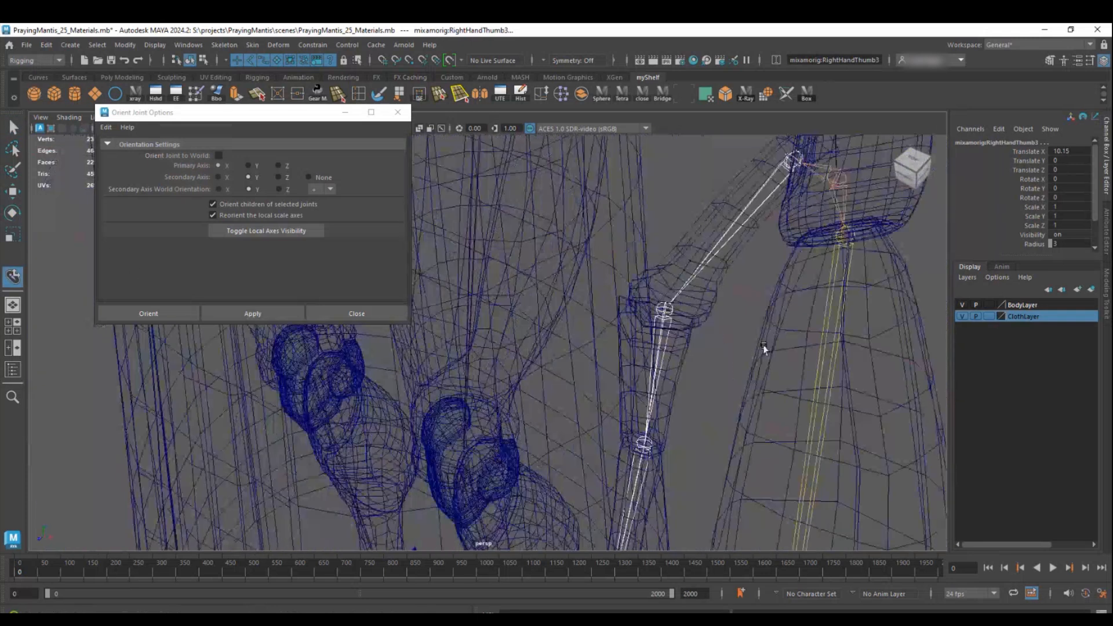
middle_click_drag(754, 204, 712, 263, "alt")
left_click(397, 111)
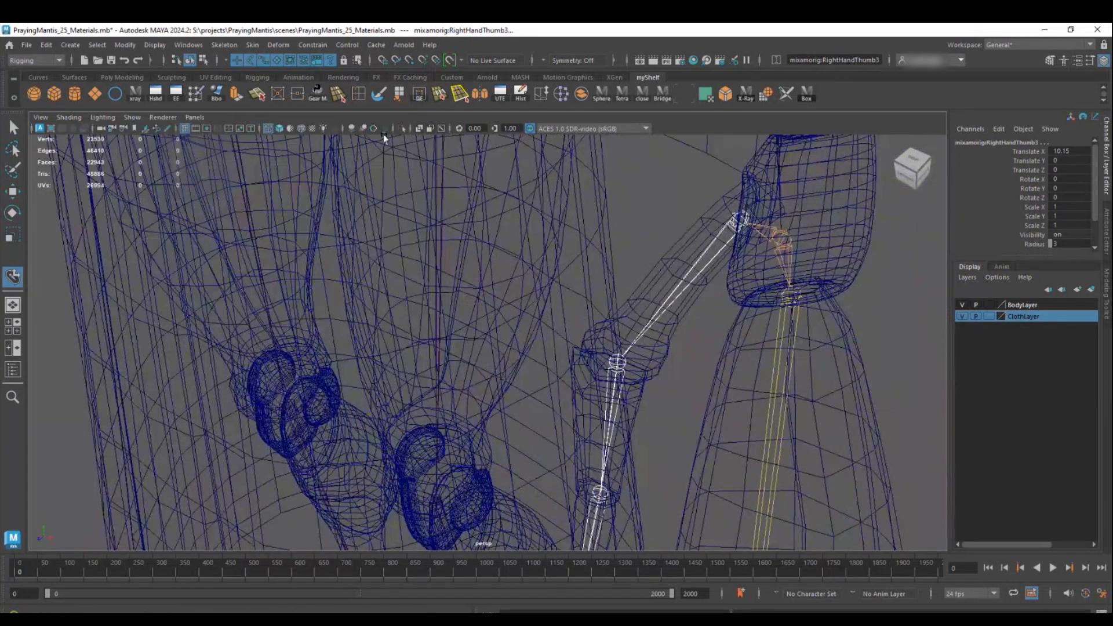
left_click_drag(243, 184, 210, 181, "alt")
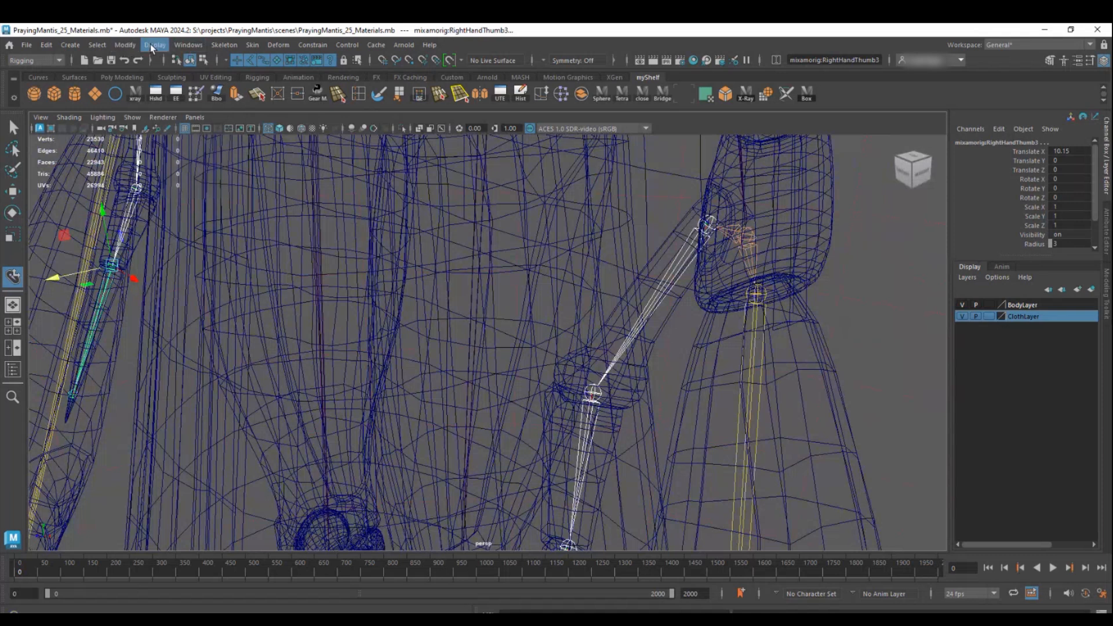
Enable local rotation axes for component selection and pick the mixamorig:LeftHandThumb1 joint at the left claw's base
left_click(203, 61)
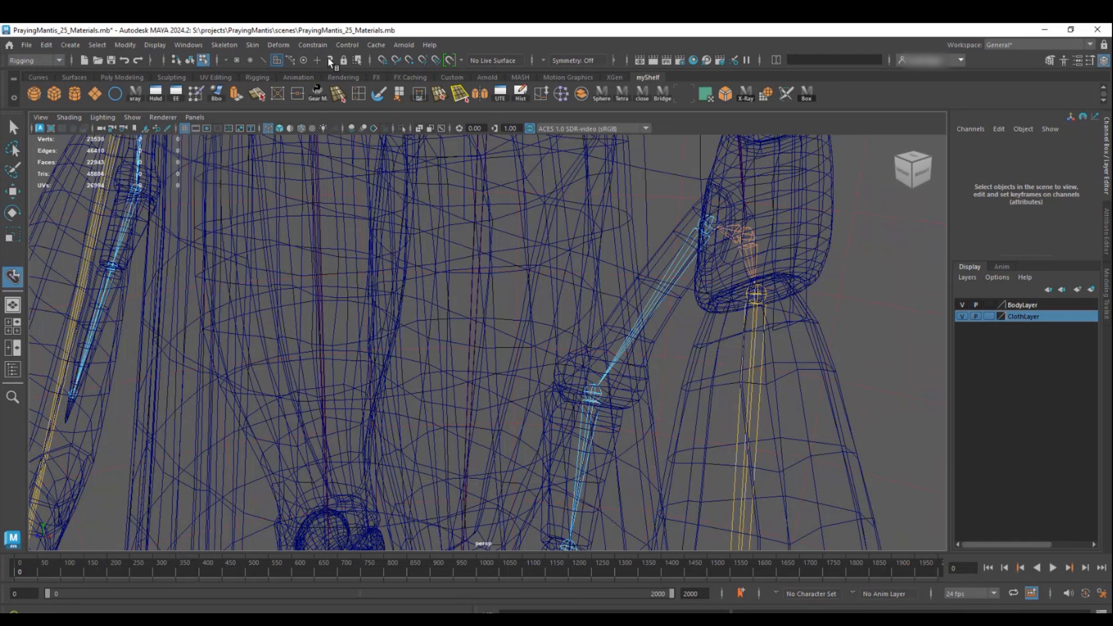
middle_click_drag(671, 263, 569, 373, "alt")
right_click_drag(569, 373, 661, 410, "alt")
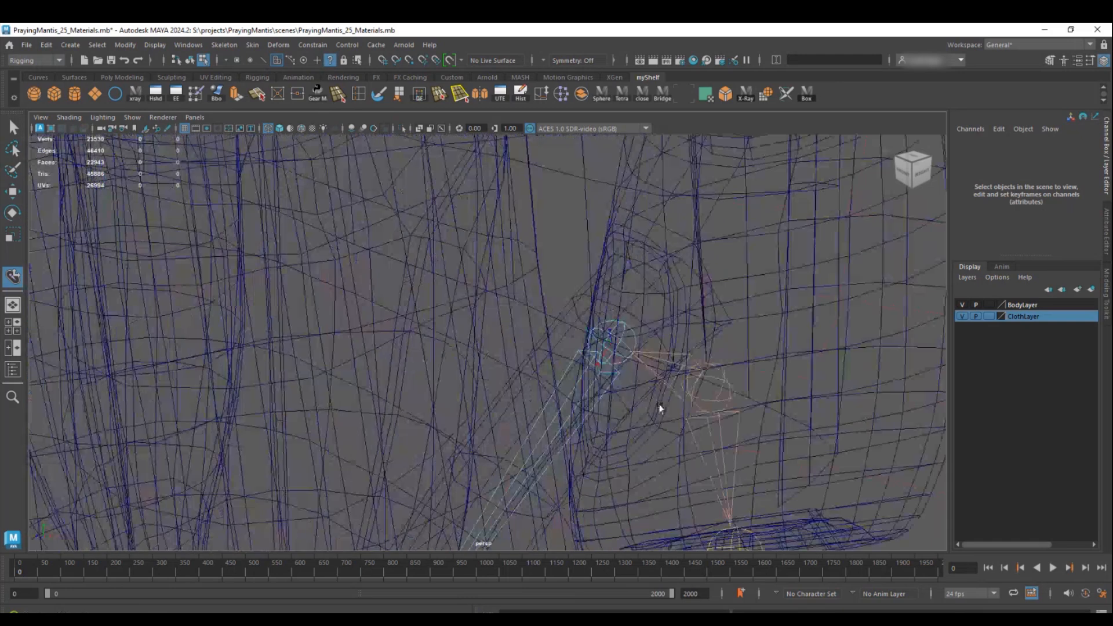
left_click_drag(661, 410, 580, 314, "alt")
scroll(580, 316, "up", 6)
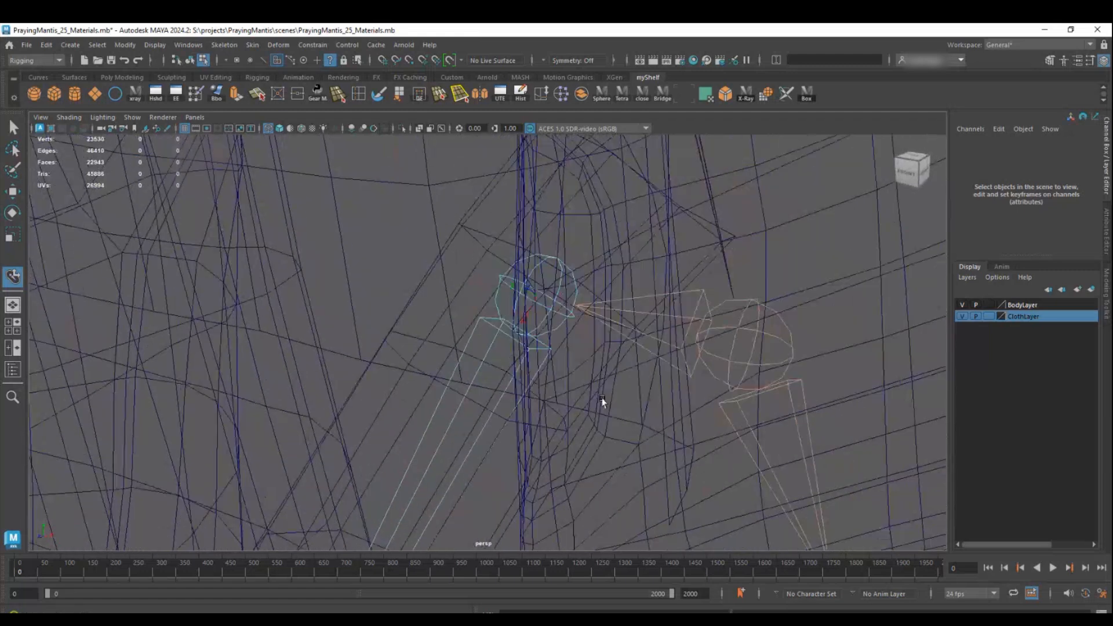
left_click_drag(620, 424, 690, 306, "alt")
left_click(374, 248)
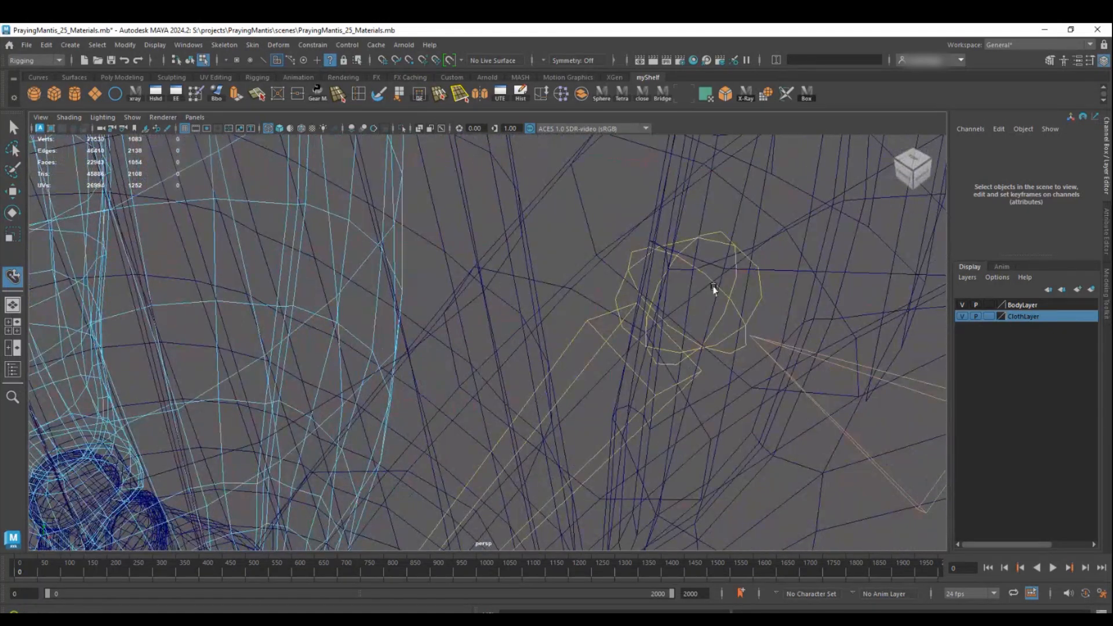
right_click_drag(701, 278, 753, 260)
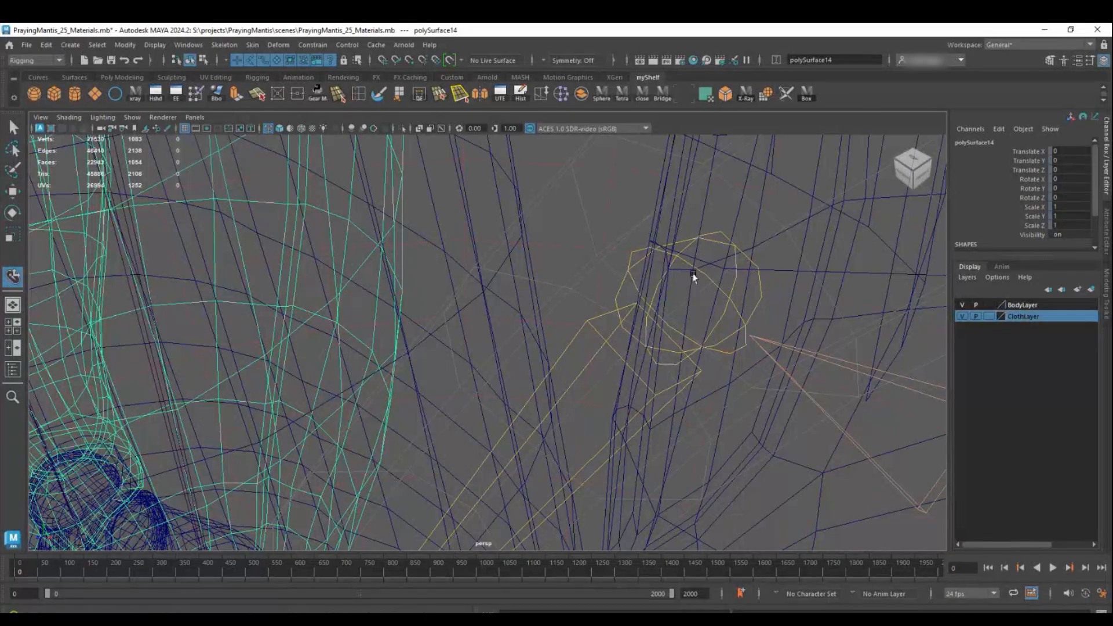
left_click(694, 277)
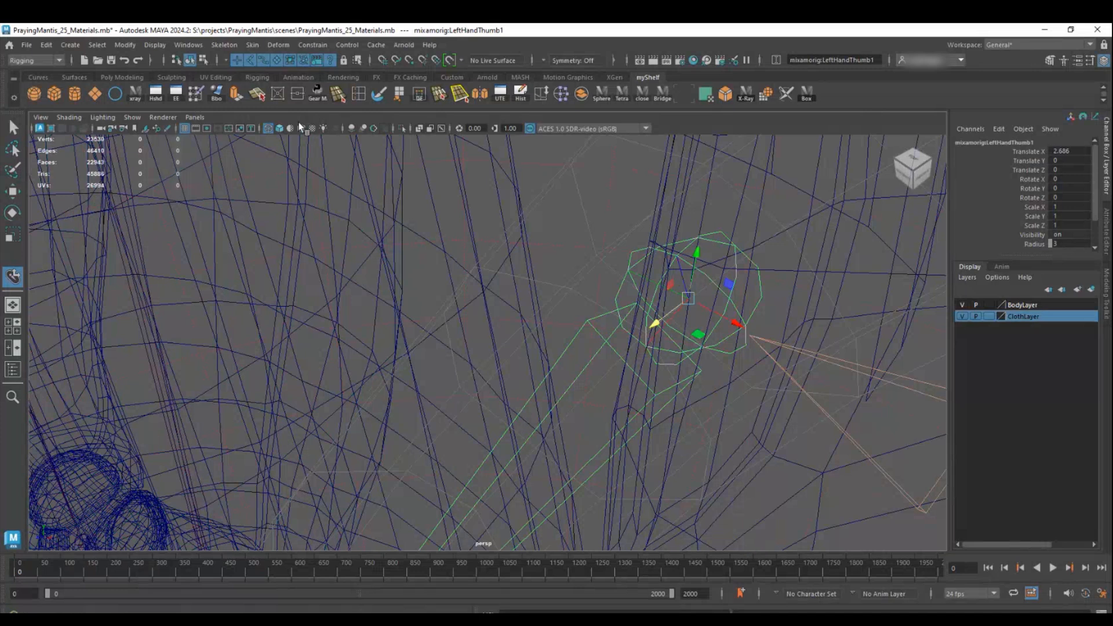
Rotate the local rotation axis of mixamorig:LeftHandThumb1 in component selection mode
left_click(203, 60)
left_click_drag(577, 251, 541, 338, "alt")
left_click(596, 277)
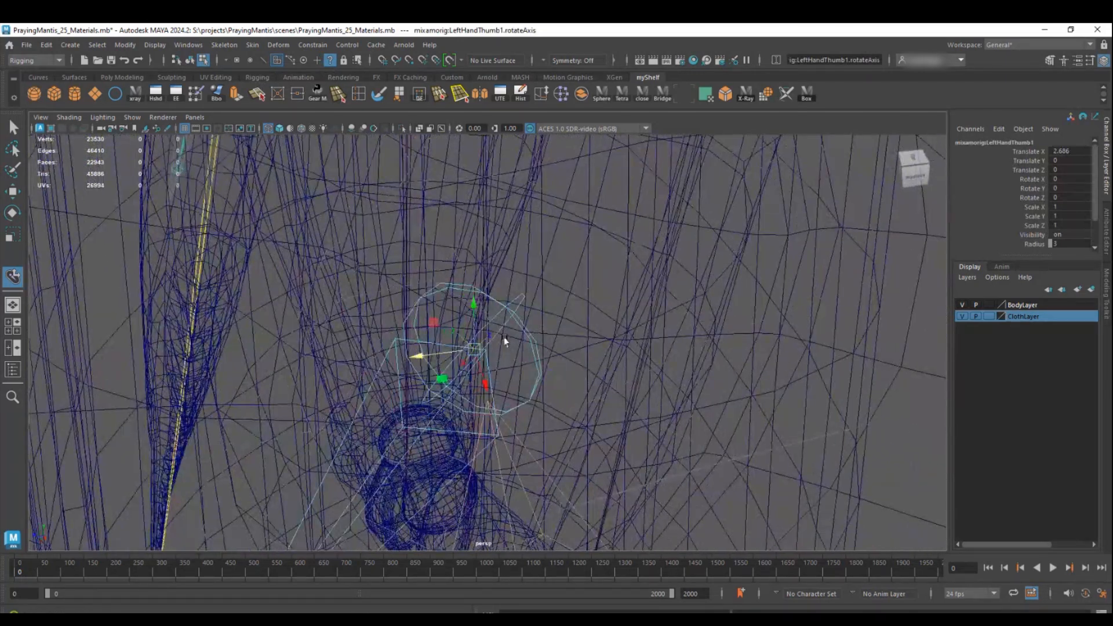
key("e")
mouse_move(464, 393)
left_mouse_down()
mouse_move(431, 367)
mouse_move(482, 382)
mouse_move(646, 388)
left_mouse_up()
Rotate the local rotation axis of mixamorig:LeftHandThumb2 to correct the middle claw joint's orientation
right_click_drag(646, 387, 423, 344, "alt")
left_click_drag(424, 343, 574, 336, "alt")
left_click(520, 292)
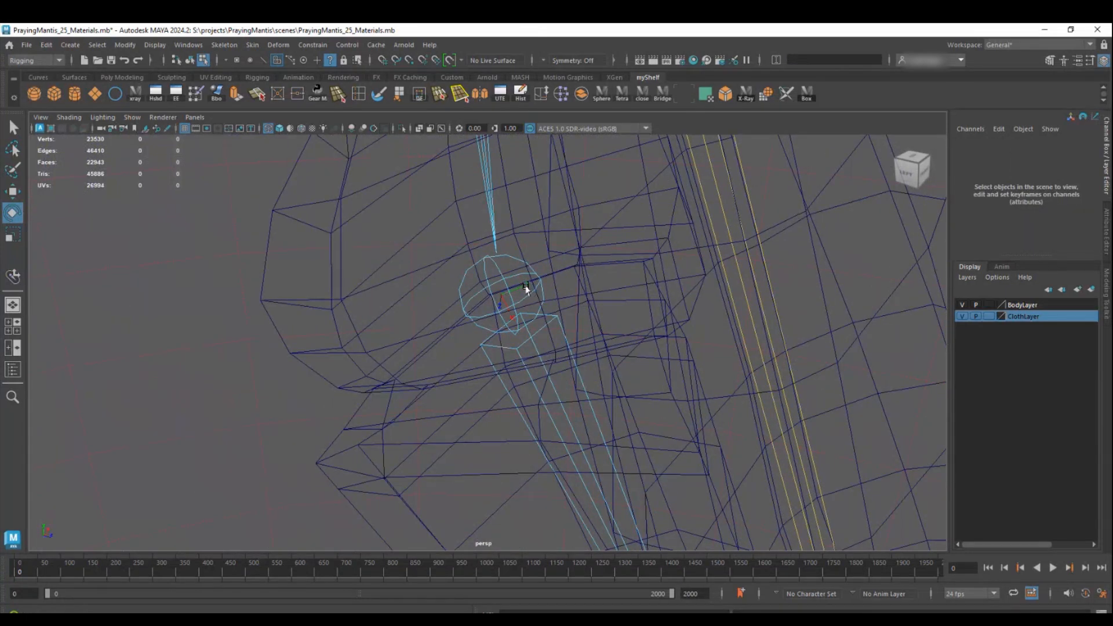
left_click(504, 302)
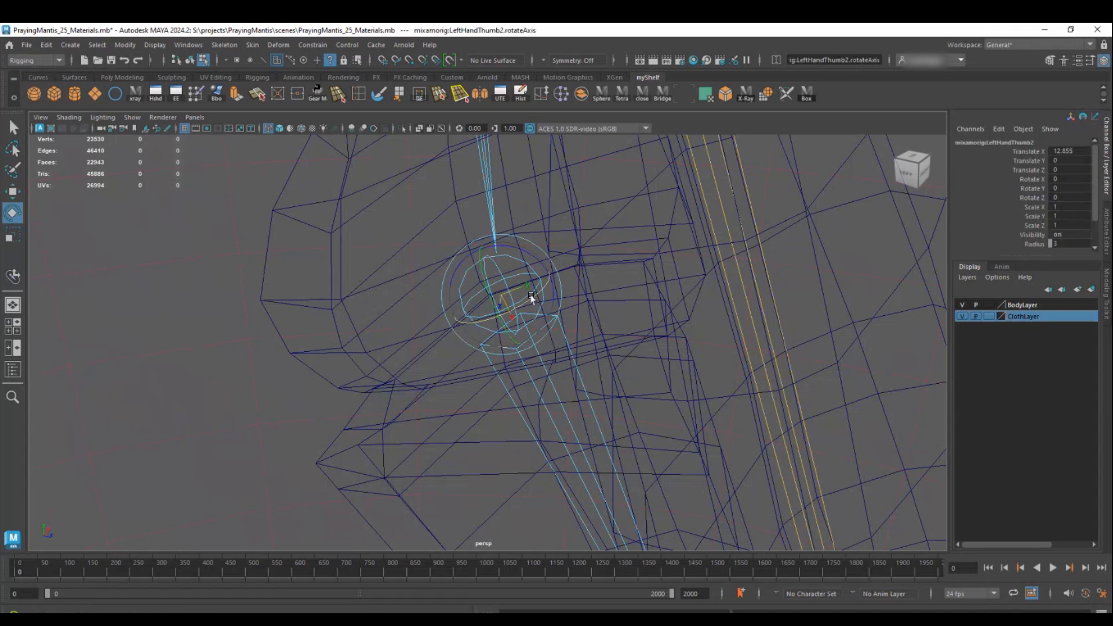
left_click_drag(462, 325, 468, 260, "alt")
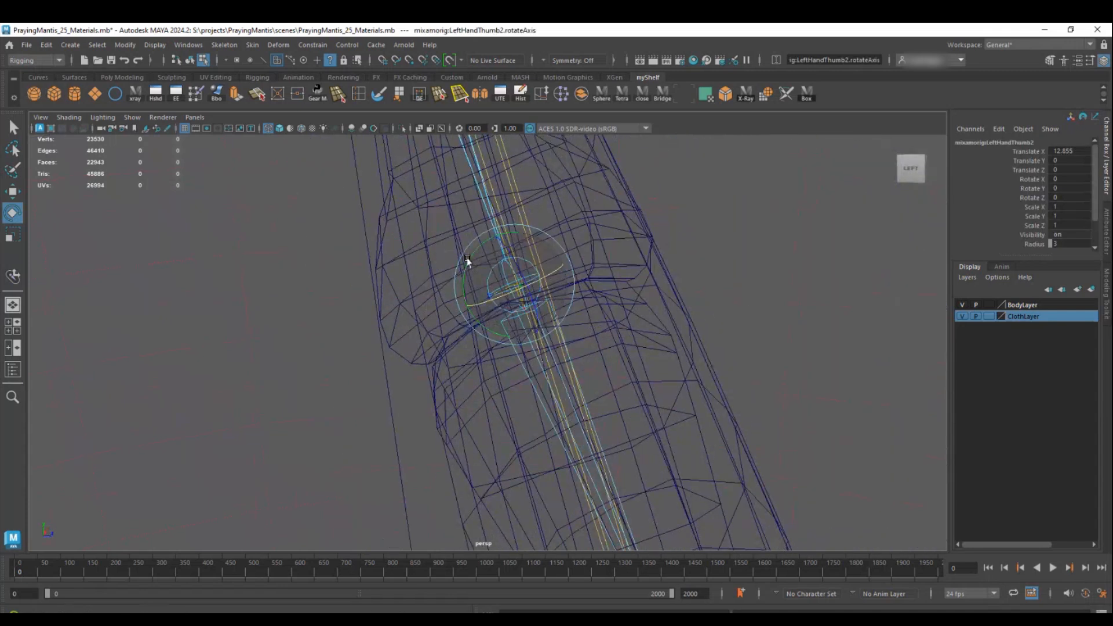
left_click_drag(530, 285, 592, 308, "alt")
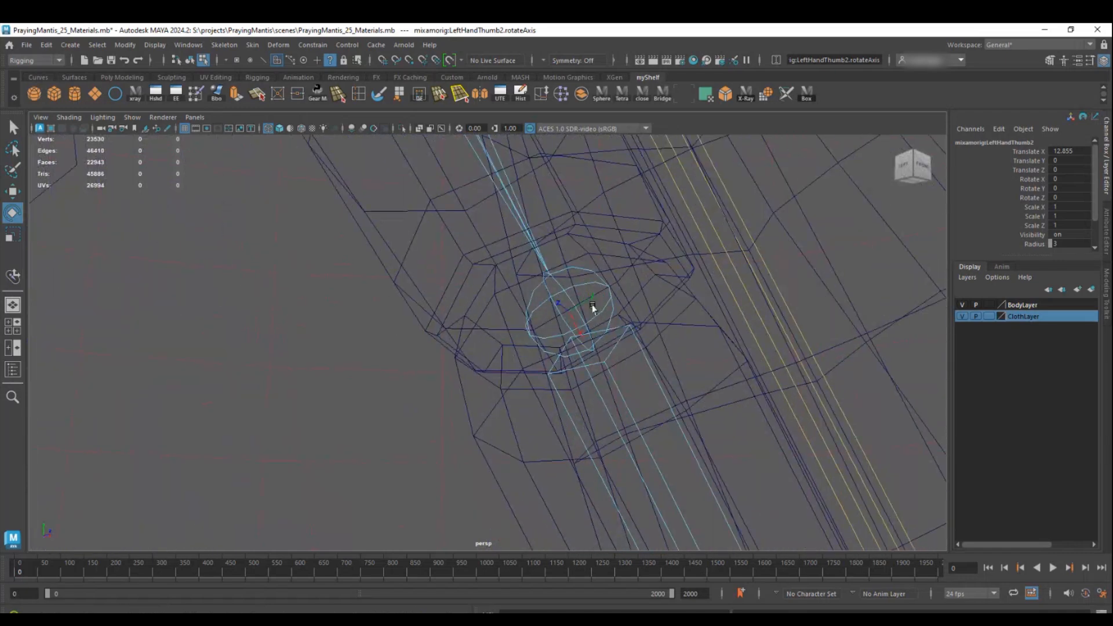
Select mixamorig:LeftHandThumb3, return to component selection mode and rotate the joint's local rotation axis
left_click(589, 314)
right_click_drag(571, 285, 565, 288)
left_click(565, 298)
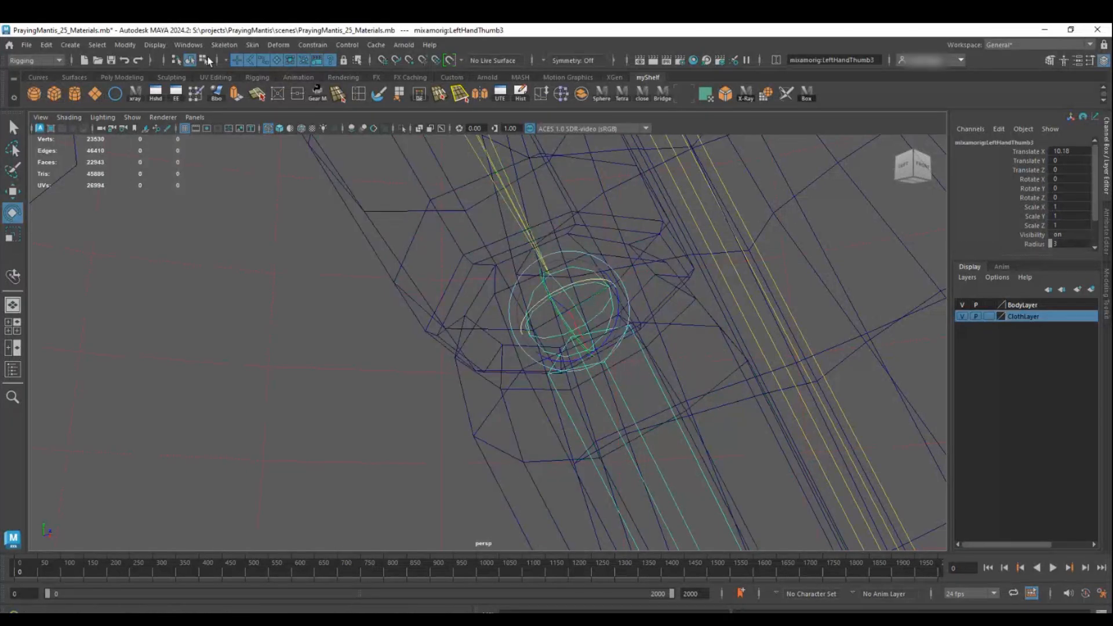
left_click(204, 59)
left_click(579, 323)
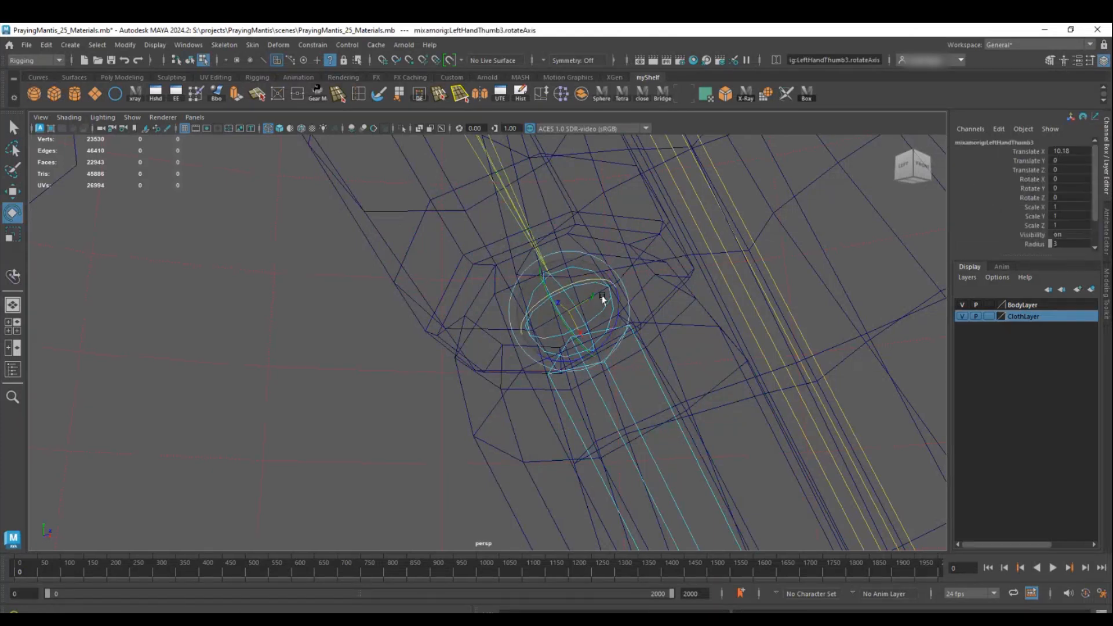
left_click_drag(517, 305, 584, 316, "alt")
Return to object selection mode and select the mixamorig:RightHandThumb1 joint at the right claw's base
right_click_drag(584, 316, 87, 319, "alt")
middle_click_drag(148, 354, 498, 316, "alt")
scroll(498, 316, "up", 3)
left_click_drag(451, 360, 606, 264, "alt")
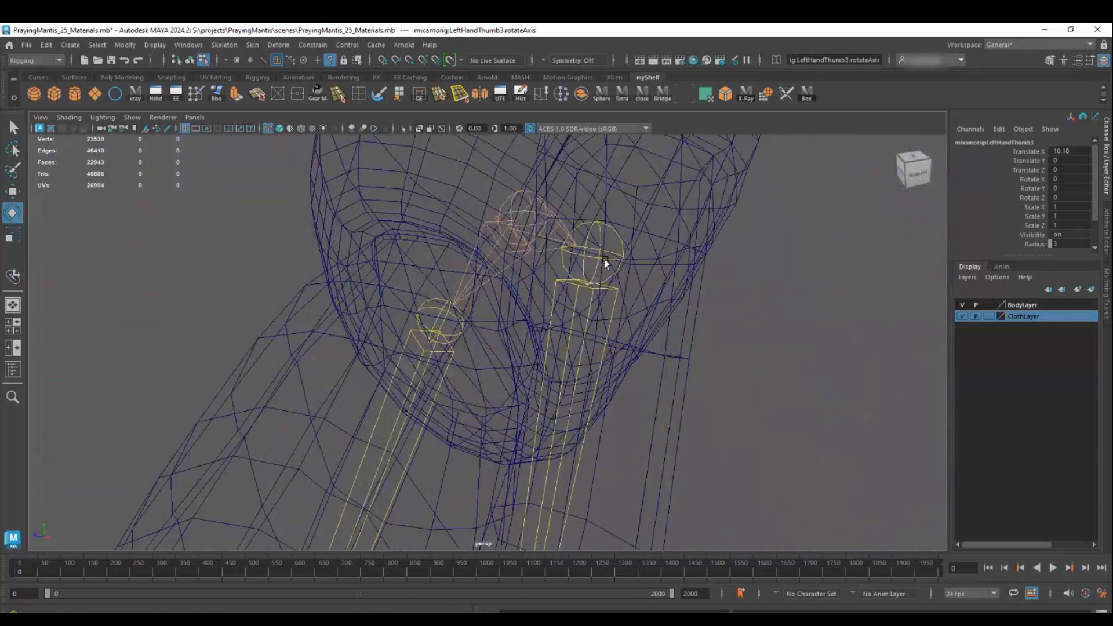
left_click(608, 253)
right_click_drag(621, 249, 671, 237)
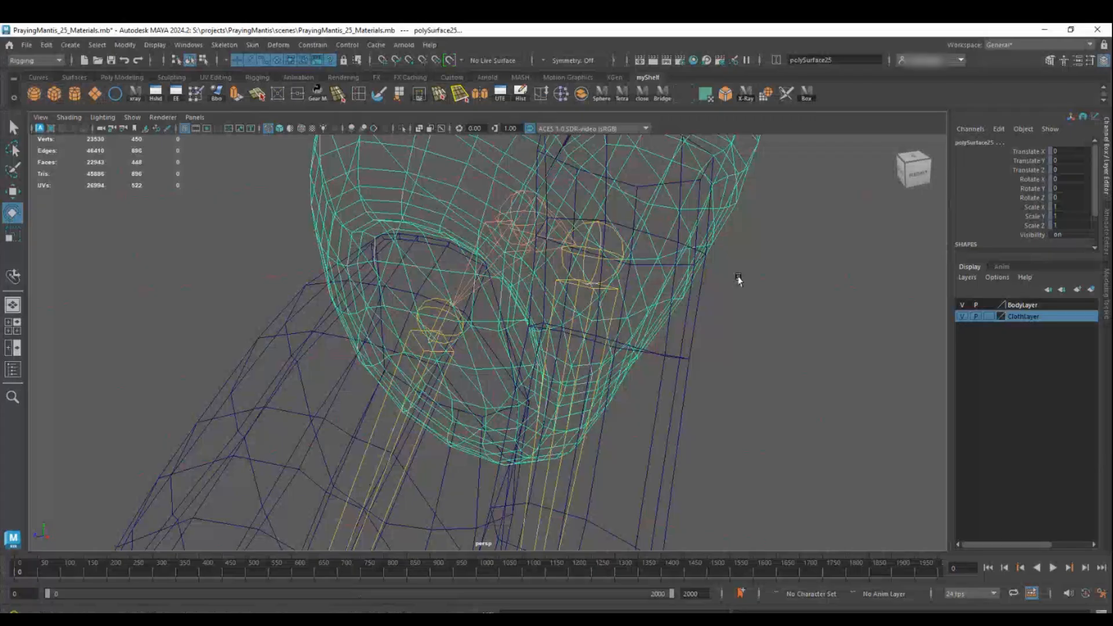
left_click(738, 280)
left_click_drag(738, 281, 670, 358, "alt")
middle_click_drag(669, 358, 723, 330, "alt")
left_click(453, 287)
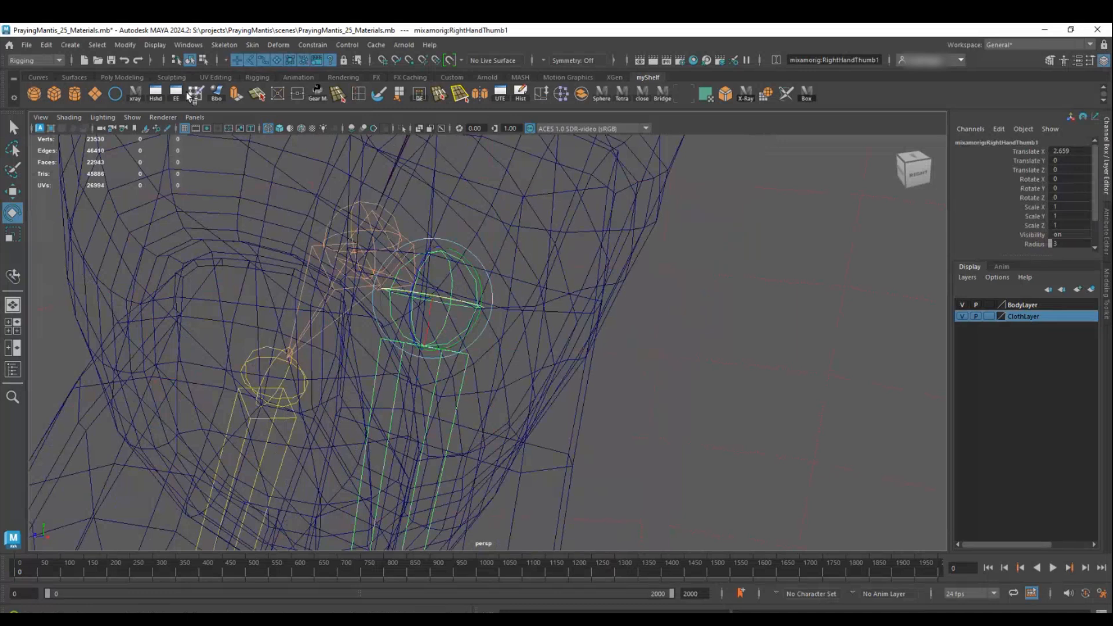
Select the local rotation axis of mixamorig:RightHandThumb1 in component mode and rotate it into alignment
left_click(204, 61)
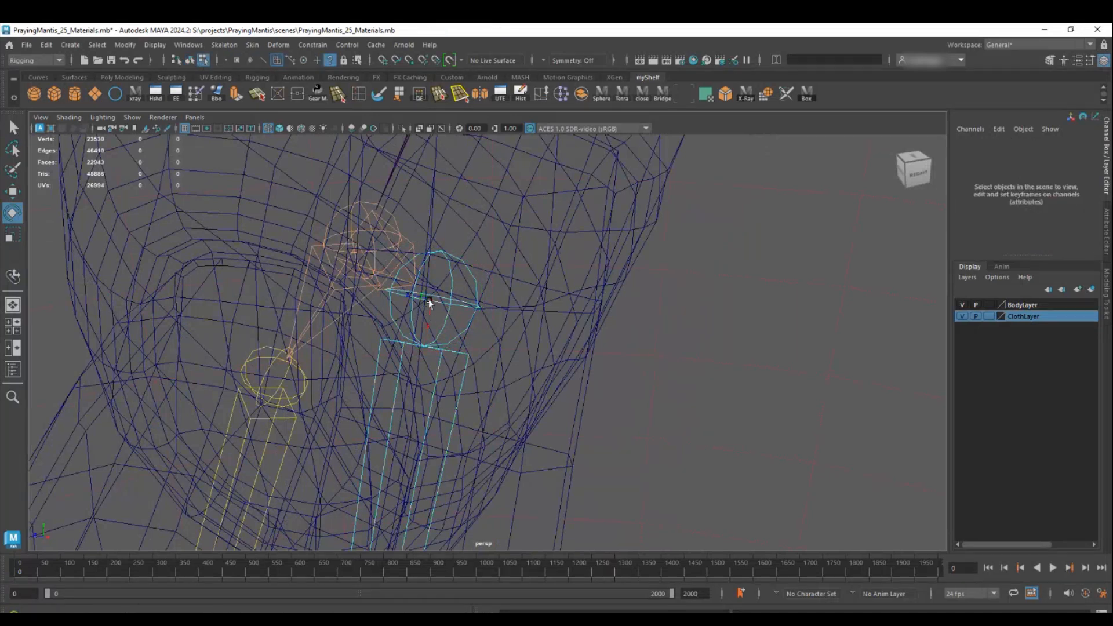
right_click_drag(431, 307, 604, 378, "alt")
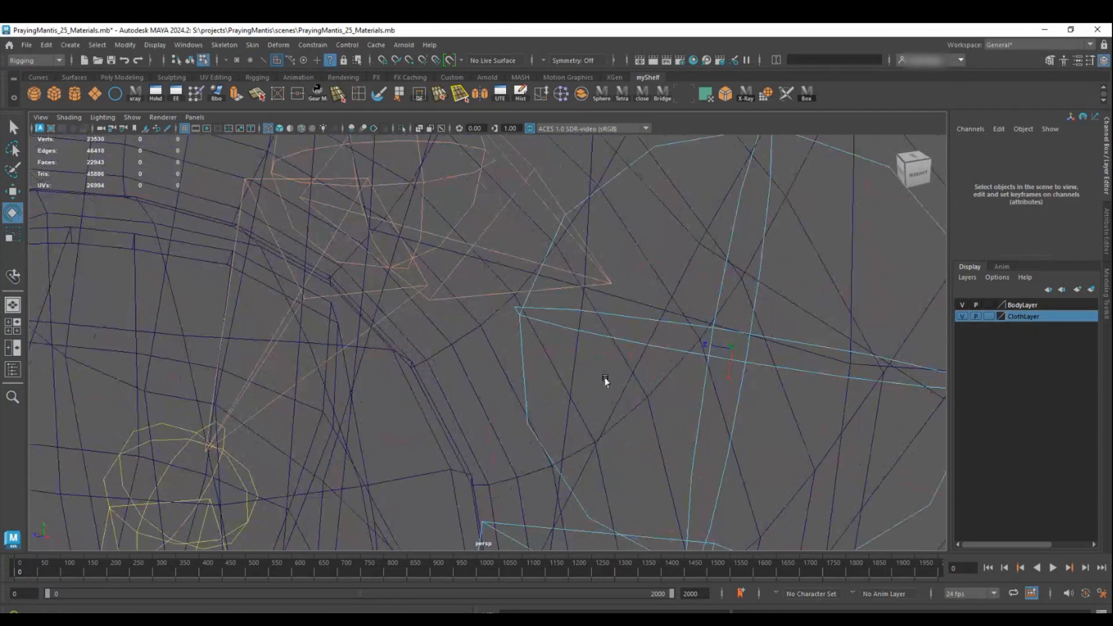
left_click(729, 355)
key("f")
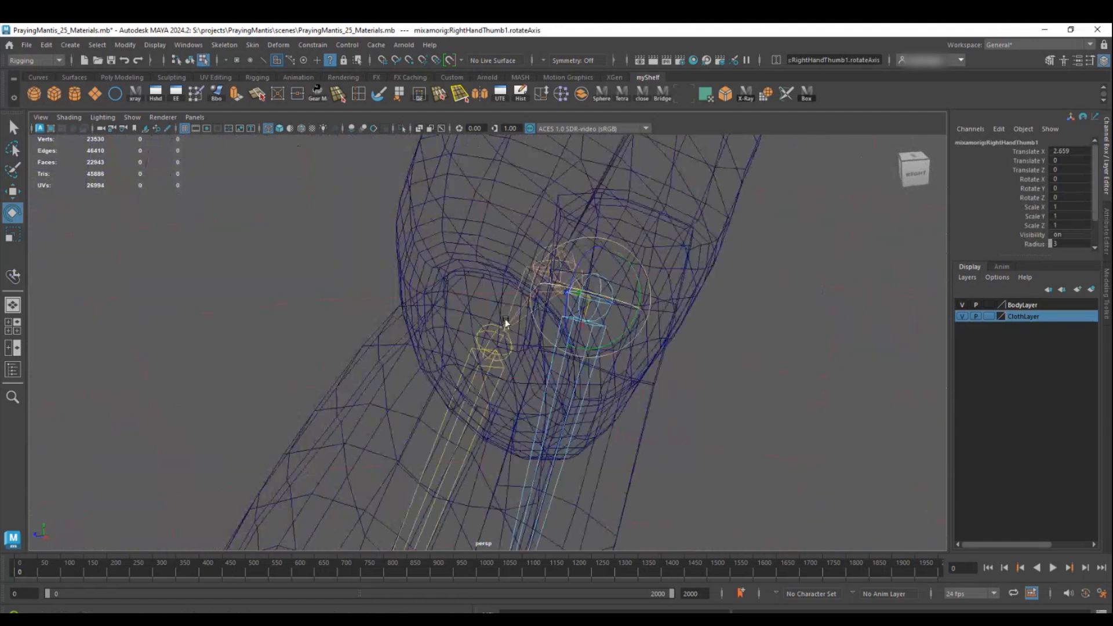
middle_click_drag(475, 318, 522, 335, "alt")
right_click_drag(521, 335, 554, 362, "alt")
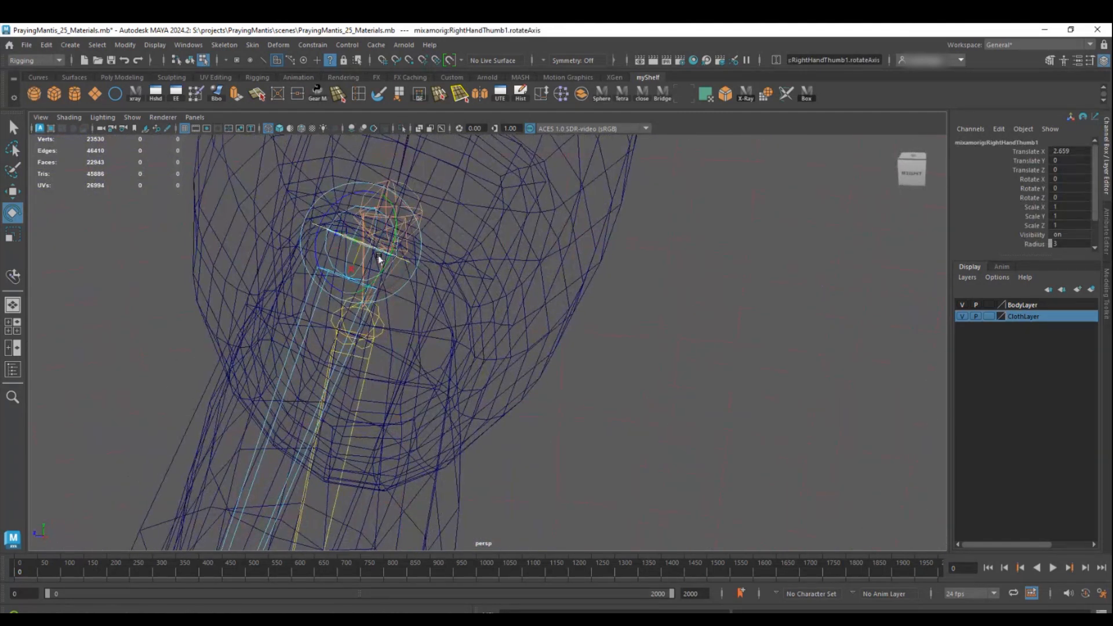
Rotate the local rotation axis of the right claw's second thumb joint
left_click_drag(390, 263, 578, 231, "alt")
right_click_drag(578, 230, 511, 352, "alt")
left_click(446, 308)
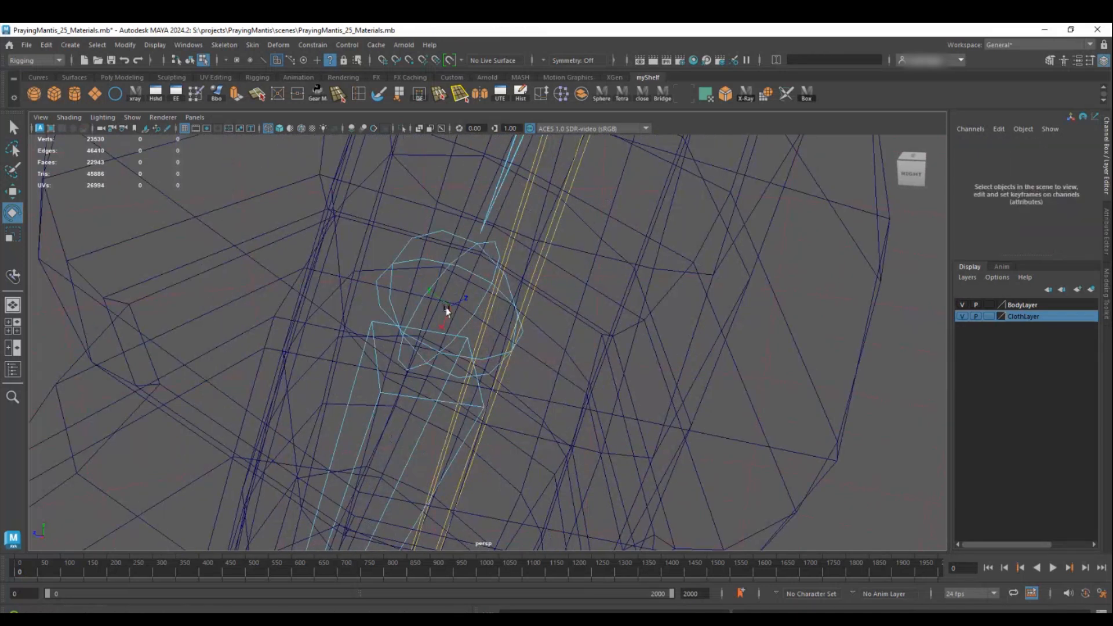
left_click(445, 306)
left_click_drag(490, 347, 425, 384, "alt")
key("f")
Rotate the local rotation axis of the right claw's third thumb joint
right_click_drag(560, 377, 498, 366, "alt")
left_click_drag(499, 369, 567, 336, "alt")
left_click(562, 305)
left_click(564, 302)
left_click_drag(567, 336, 480, 326, "alt")
Activate the Select tool and return to object selection mode with the right claw's joints in view
right_click_drag(479, 326, 348, 276, "alt")
left_click(14, 126)
left_click(190, 60)
right_click_drag(557, 342, 324, 348, "alt")
left_click_drag(325, 348, 381, 313, "alt")
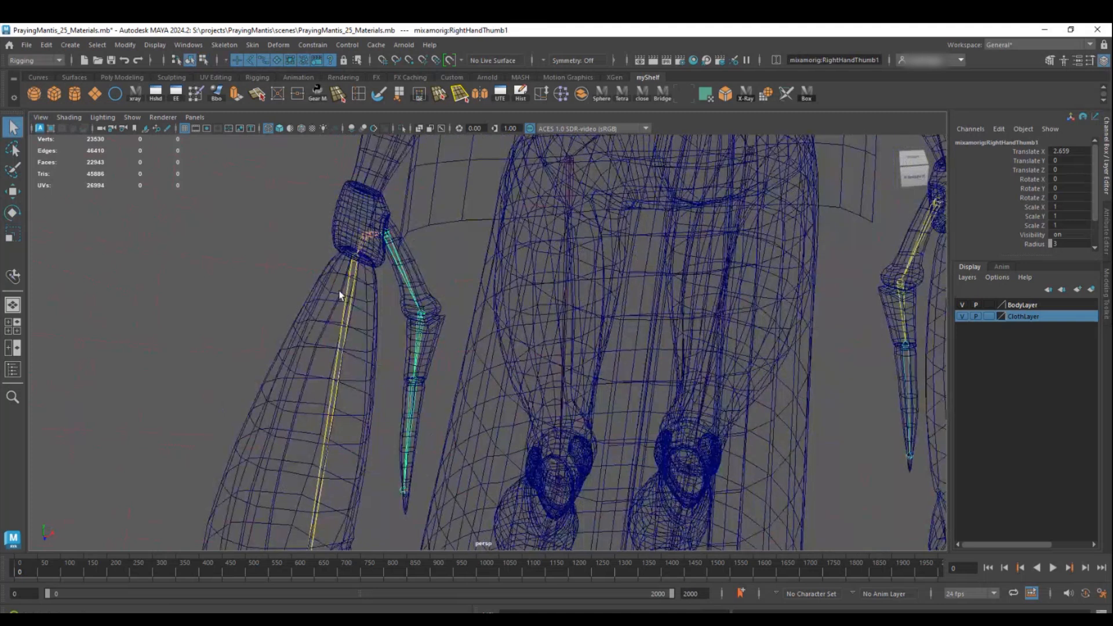
Try rotating the right thumb joints together to check the claw's bend, and undo the rotation
key("e")
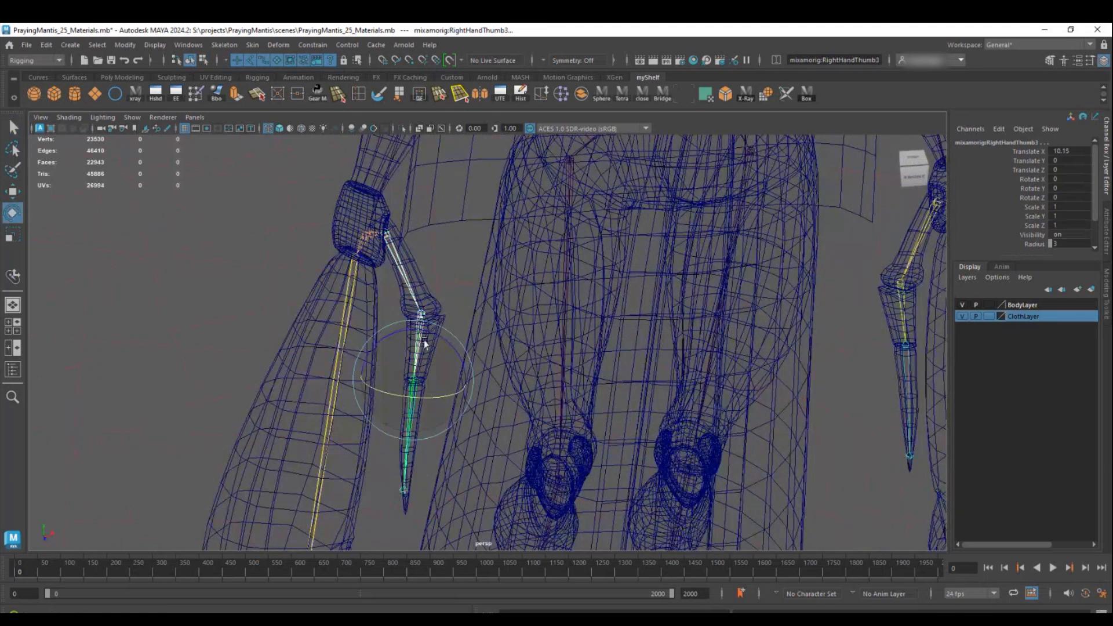
left_click_drag(453, 351, 464, 387)
key("ctrl+z")
Try rotating the three left thumb joints together to check the claw's bend, and undo the rotation
middle_click_drag(683, 379, 406, 406, "alt")
left_click(575, 268)
left_click(566, 347)
left_click(576, 401)
left_click_drag(543, 345, 544, 376)
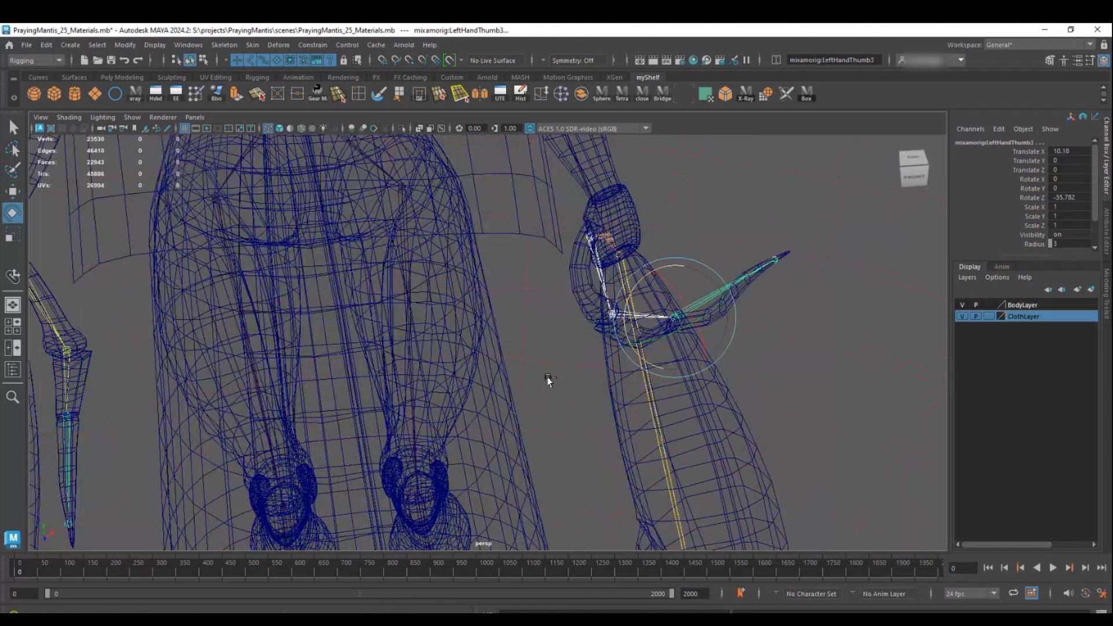
key("ctrl+z")
Select both upper-leg joints together with their full leg hierarchies
scroll(410, 333, "down", 5)
left_click_drag(410, 336, 457, 404, "alt")
middle_click_drag(456, 402, 417, 265, "alt")
left_click_drag(418, 264, 433, 270, "alt")
left_click(452, 222)
left_click(526, 234, "shift")
scroll(525, 235, "down", 2)
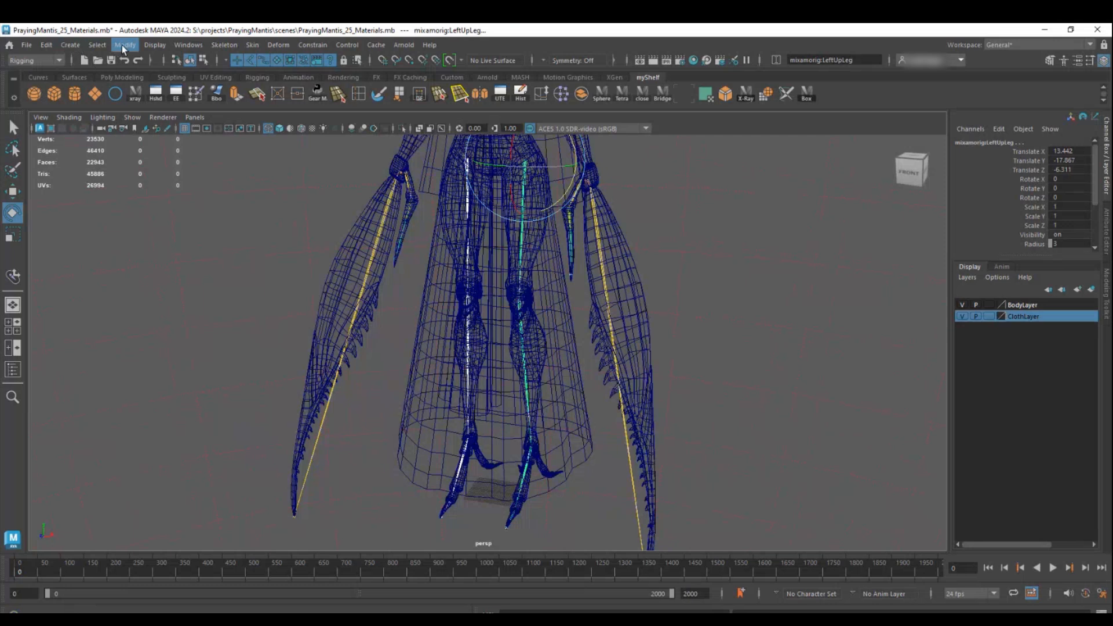
left_click(113, 95)
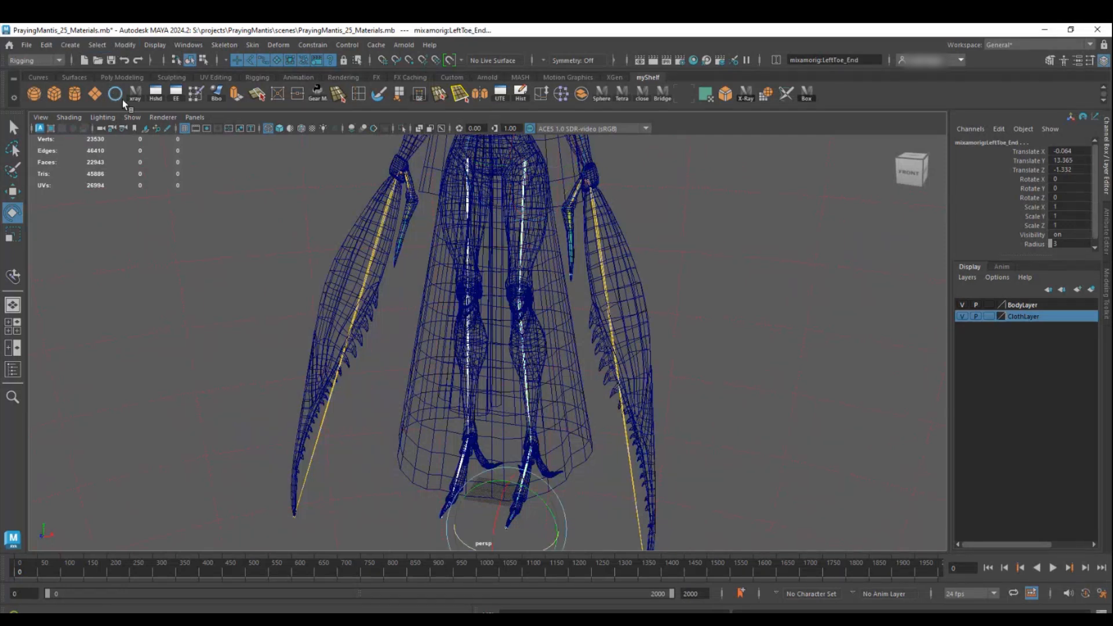
Activate the Move Skinned Joints tool, apply Orient Joint to both leg hierarchies and inspect the leg joints
left_click(12, 276)
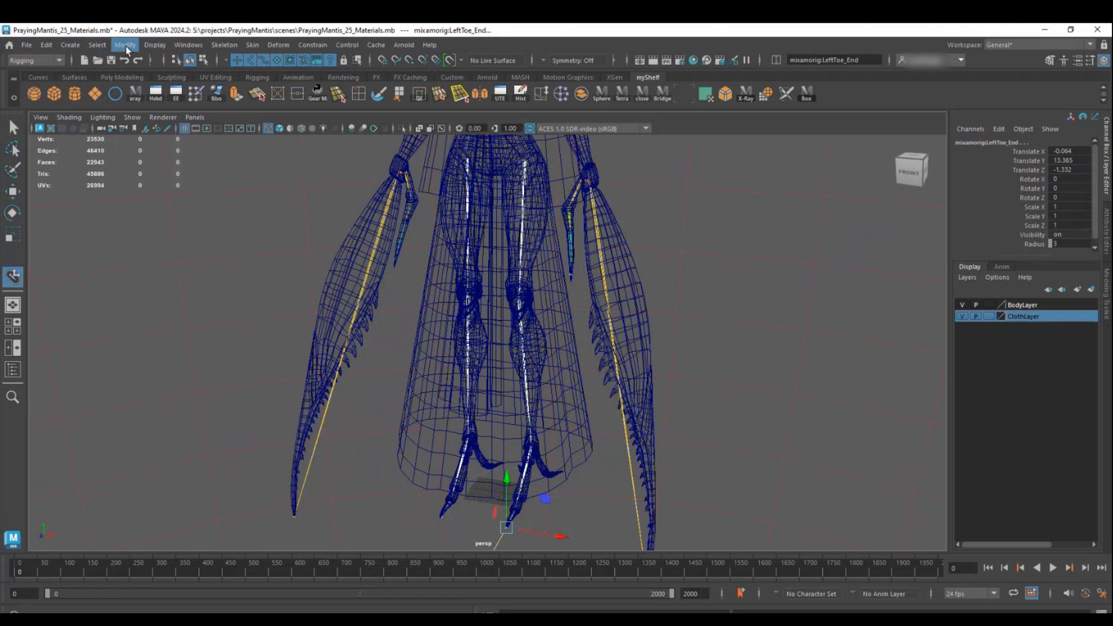
left_click(246, 111)
left_click_drag(531, 237, 455, 246, "alt")
right_click_drag(454, 246, 601, 368, "alt")
left_click_drag(601, 368, 622, 369, "alt")
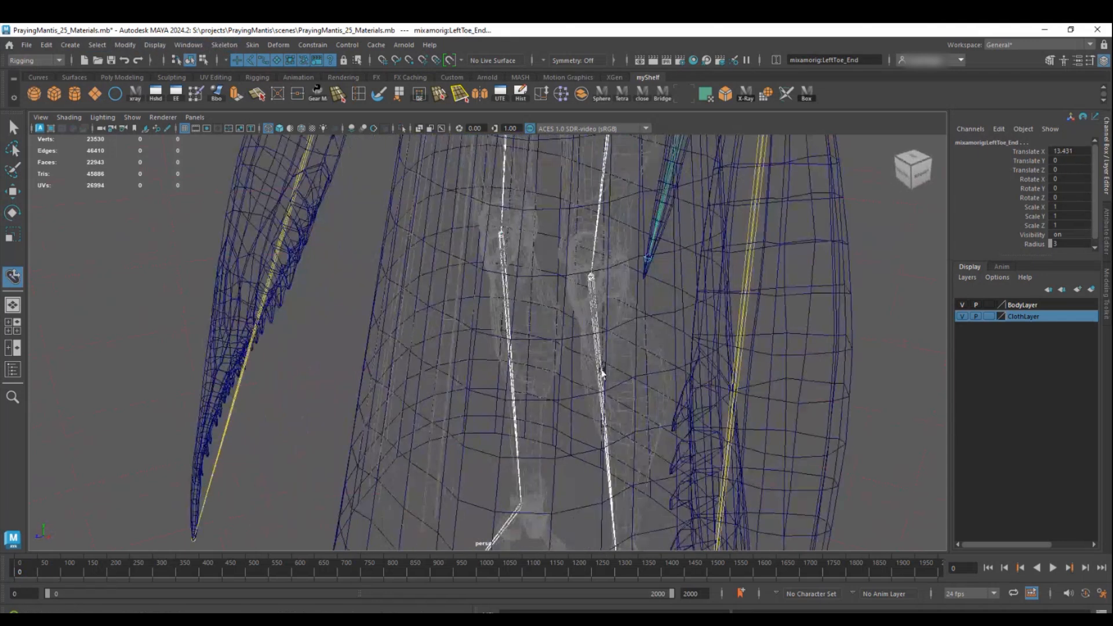
Try rotating the left lower-leg joint to check the knee's bend, and undo the rotation
key("e")
left_click(595, 322)
left_click_drag(572, 235, 555, 302)
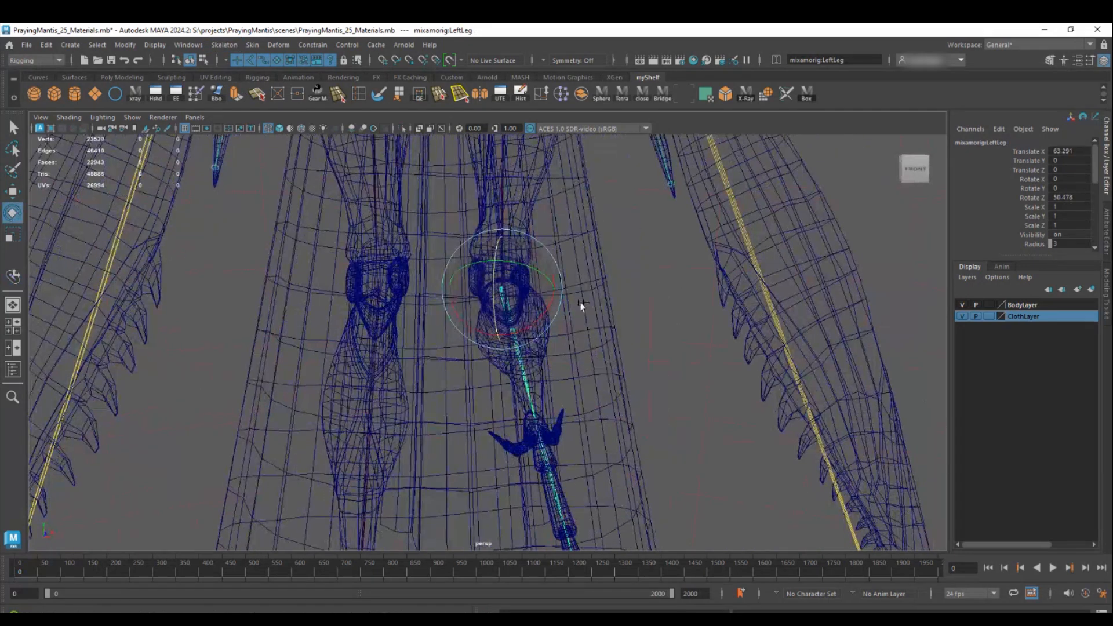
left_click_drag(502, 273, 495, 298)
key("ctrl+z")
key("ctrl+z")
Select the hips joint and examine how the pelvis connects to the spine and both upper-leg joints
right_click_drag(632, 315, 526, 342, "alt")
middle_click_drag(527, 342, 528, 255, "alt")
left_click_drag(528, 255, 465, 323, "alt")
middle_click_drag(458, 203, 446, 406, "alt")
right_click_drag(447, 371, 512, 377, "alt")
middle_click_drag(512, 290, 512, 378, "alt")
right_click_drag(464, 354, 616, 396, "alt")
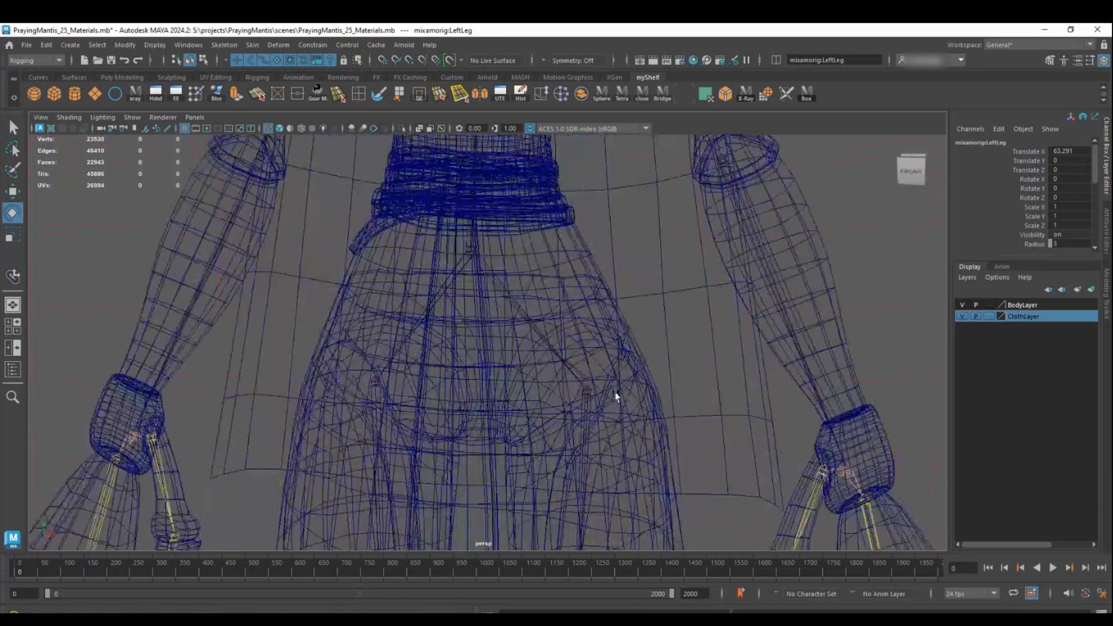
left_click_drag(617, 396, 531, 344, "alt")
left_click(522, 339)
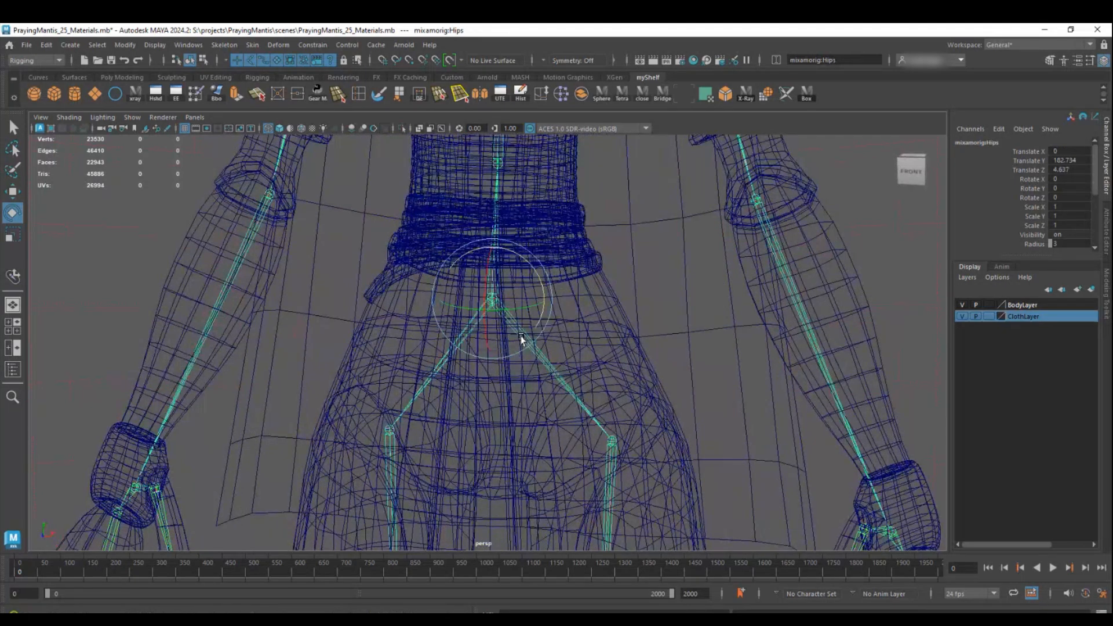
left_click_drag(519, 325, 562, 318, "alt")
middle_click_drag(562, 319, 545, 299, "alt")
right_click_drag(544, 299, 627, 375, "alt")
left_click_drag(626, 375, 542, 368, "alt")
right_click_drag(542, 368, 464, 335, "alt")
left_click_drag(517, 322, 556, 374)
right_click_drag(557, 374, 635, 380, "alt")
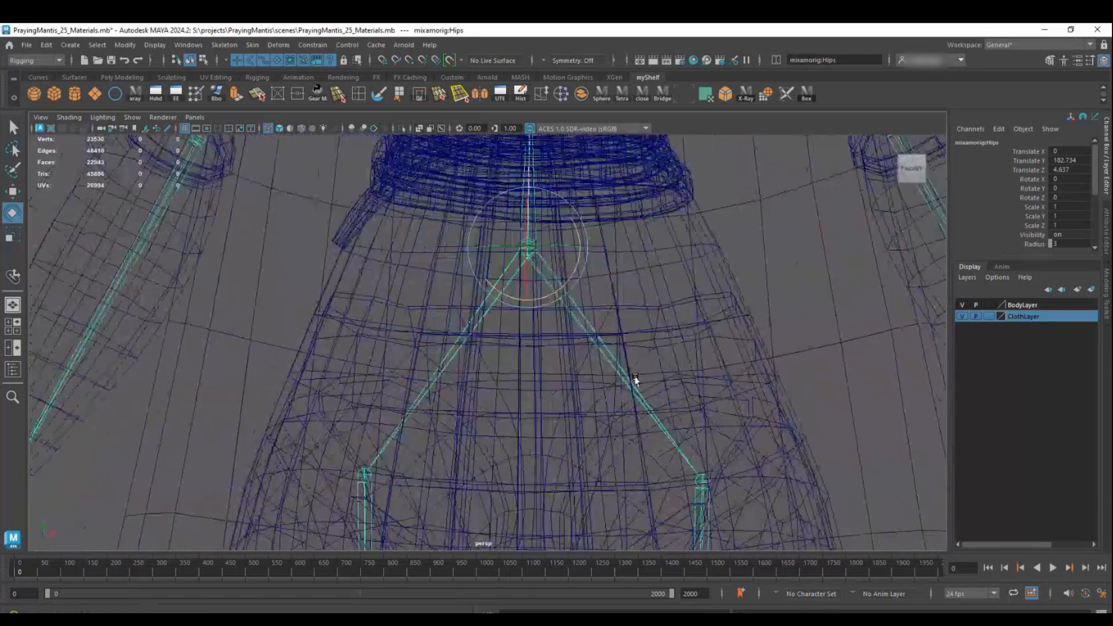
scroll(565, 326, "down", 2)
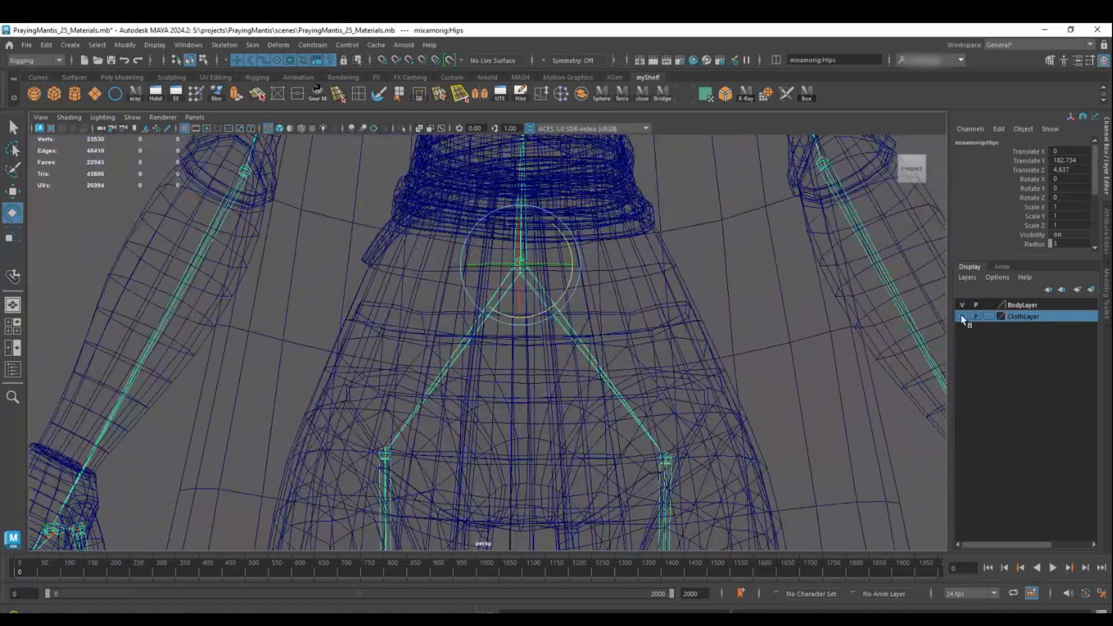
Hide ClothLayer and BodyLayer and frame the bare hip joints in the front view
left_click(963, 316)
left_click(962, 305)
key("space")
key("space")
right_click_drag(436, 377, 193, 385, "alt")
middle_click_drag(441, 522, 663, 199, "alt")
middle_click_drag(644, 457, 705, 275, "alt")
right_click_drag(705, 275, 373, 445, "alt")
middle_click_drag(484, 533, 470, 199, "alt")
middle_click_drag(487, 236, 487, 365, "alt")
right_click_drag(487, 365, 634, 459, "alt")
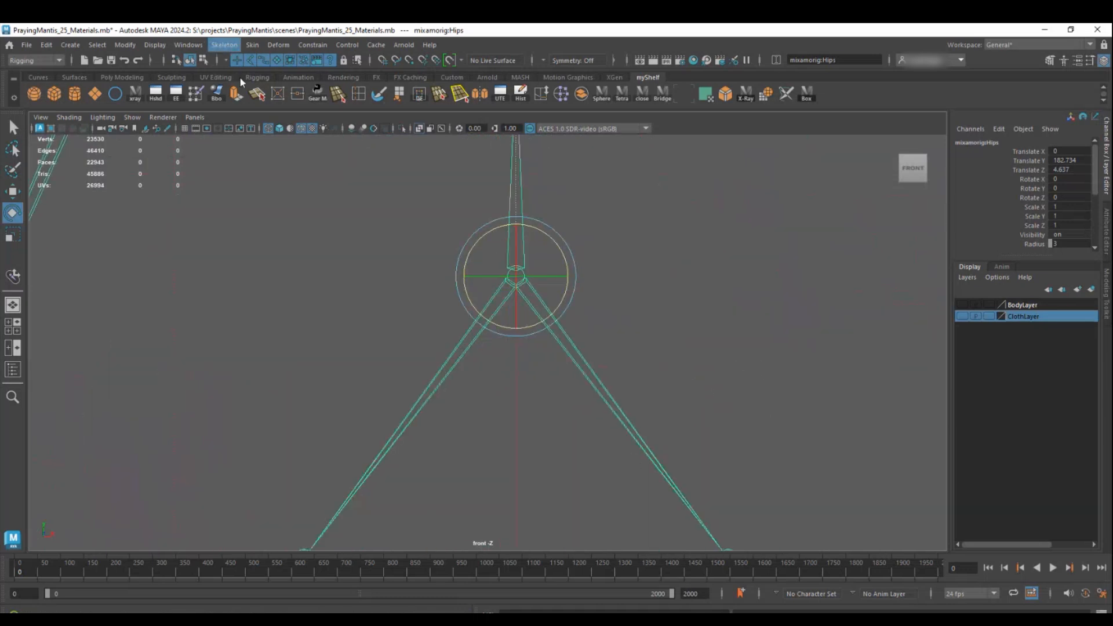
Create a single new joint between the upper legs, just below the hips joint
left_click(240, 78)
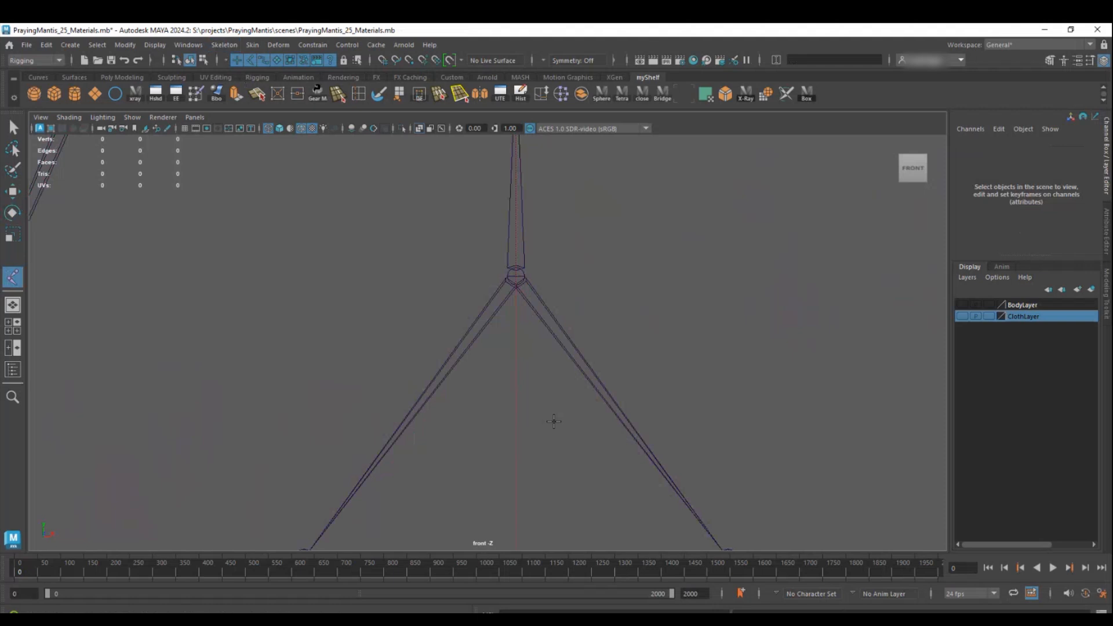
left_click(554, 422)
key("w")
right_click_drag(589, 467, 479, 477, "alt")
middle_click_drag(479, 477, 475, 375, "alt")
Parent both upper-leg joints to the new joint, and parent the new joint to the hips joint
left_click(346, 413)
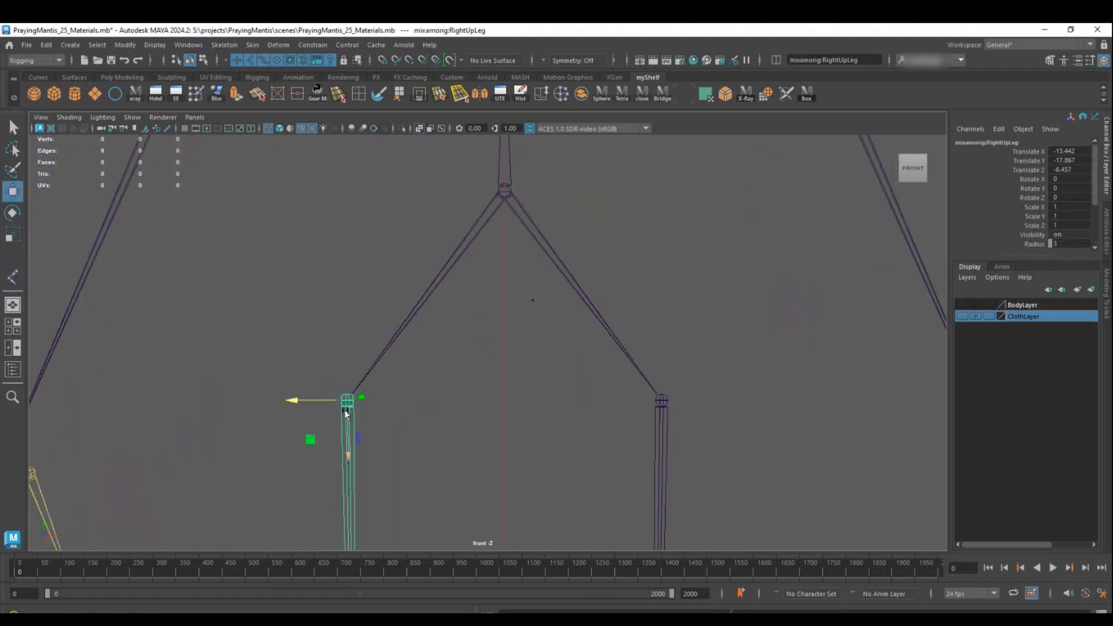
left_click(660, 434)
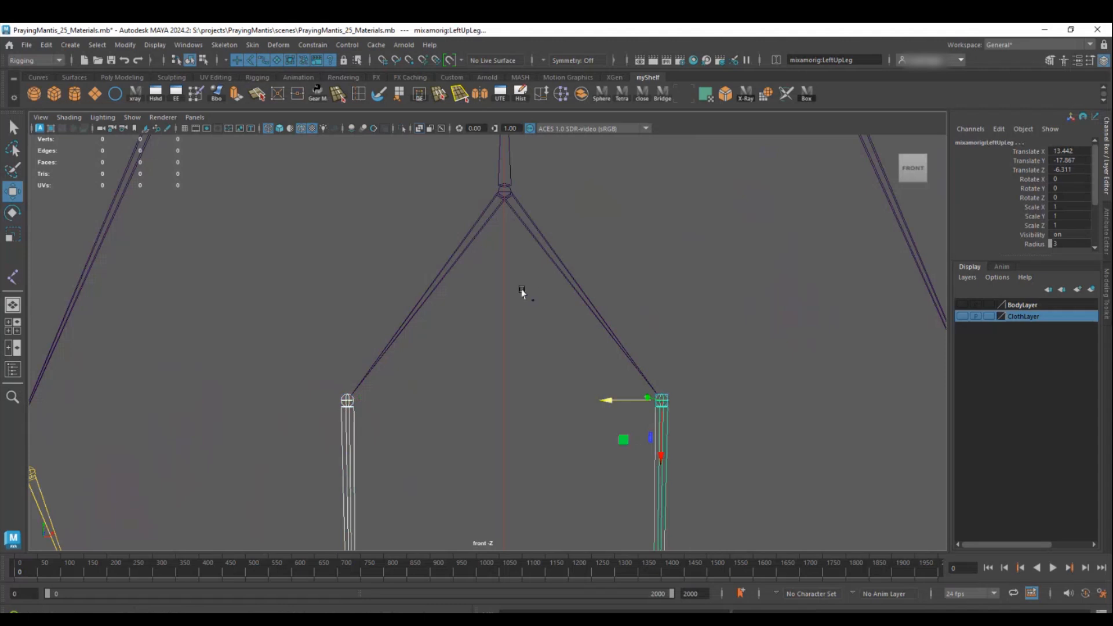
left_click(532, 301)
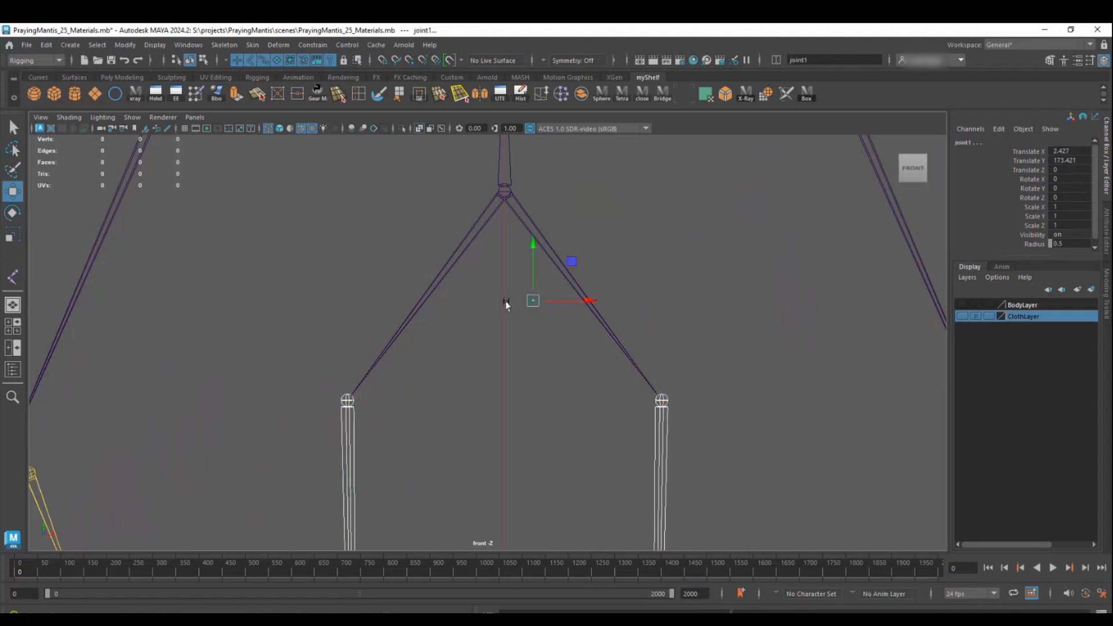
key("p")
left_click(535, 301)
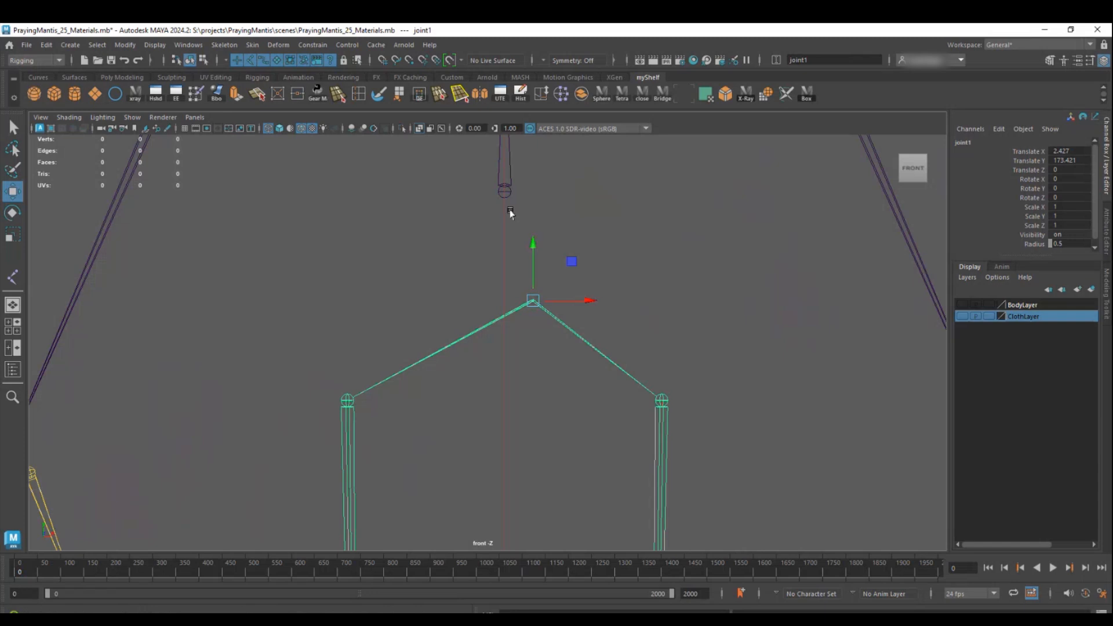
left_click(508, 193, "shift")
key("p")
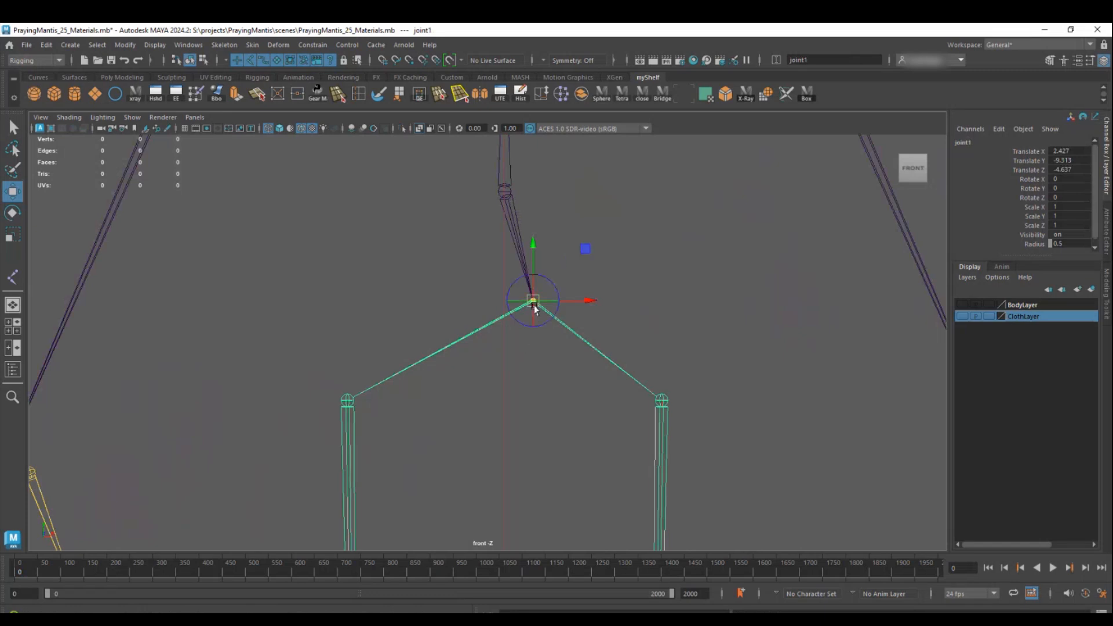
Move the new pelvis joint exactly onto the hips joint, with Translate X, Y and Z at 0
left_click_drag(534, 300, 516, 238)
key("space")
left_click_drag(704, 215, 704, 183)
Show ClothLayer and BodyLayer again and frame the hips in the perspective view
left_click_drag(615, 258, 385, 130, "alt")
left_click(402, 128)
left_click(403, 128)
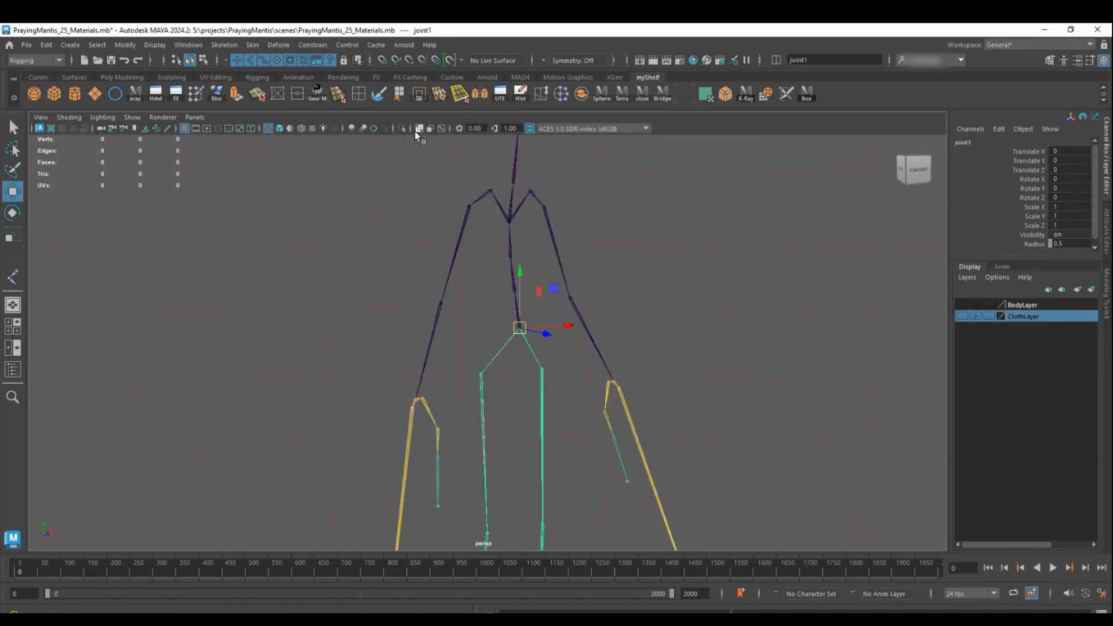
left_click(964, 316)
left_click(963, 305)
left_click_drag(684, 323, 604, 354, "alt")
scroll(689, 405, "up", 3)
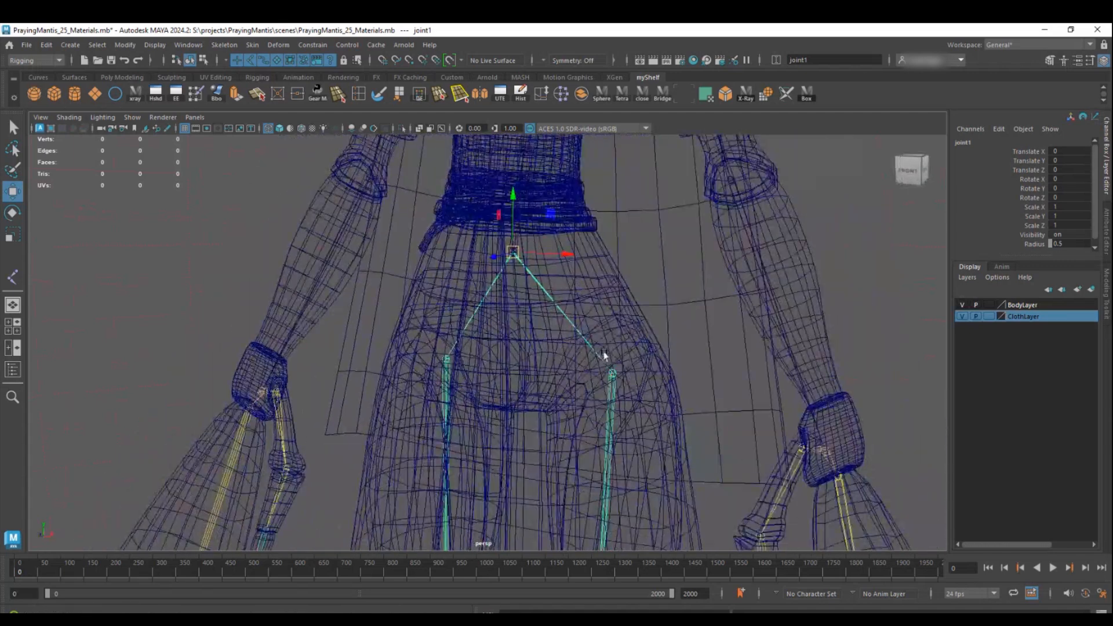
Try rotating the new pelvis joint to check its effect on the mesh, and undo the rotation
key("e")
left_click_drag(558, 229, 534, 218)
key("ctrl+z")
left_click_drag(654, 301, 703, 392, "alt")
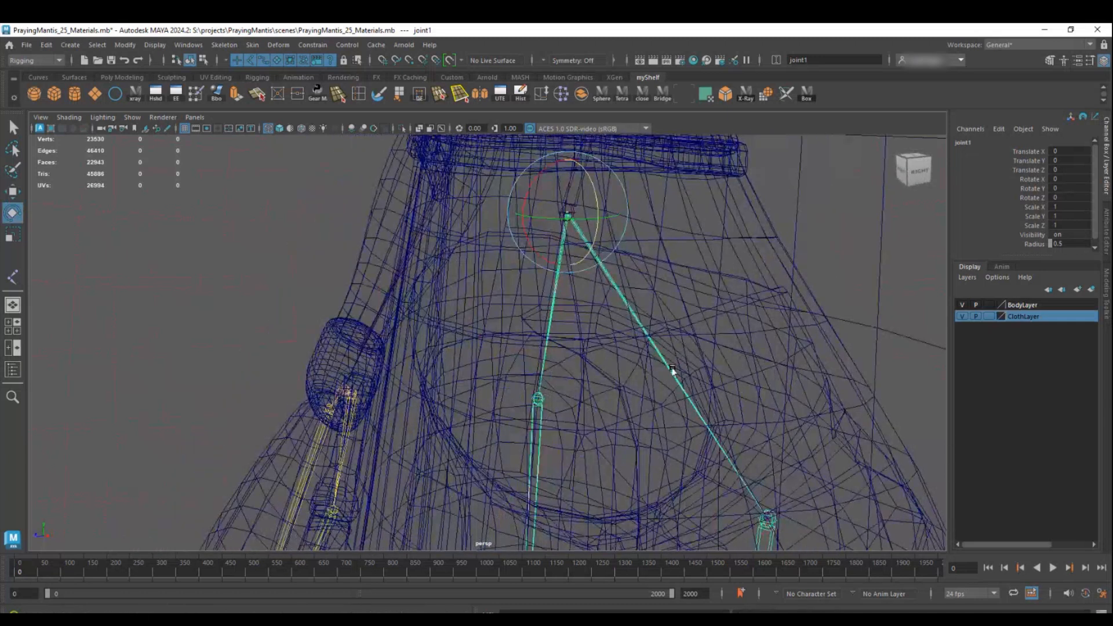
Select the hips, upper-leg, lower-leg and spine joints together with the skirt mesh, and bind the mesh to them
key("w")
left_click(577, 194)
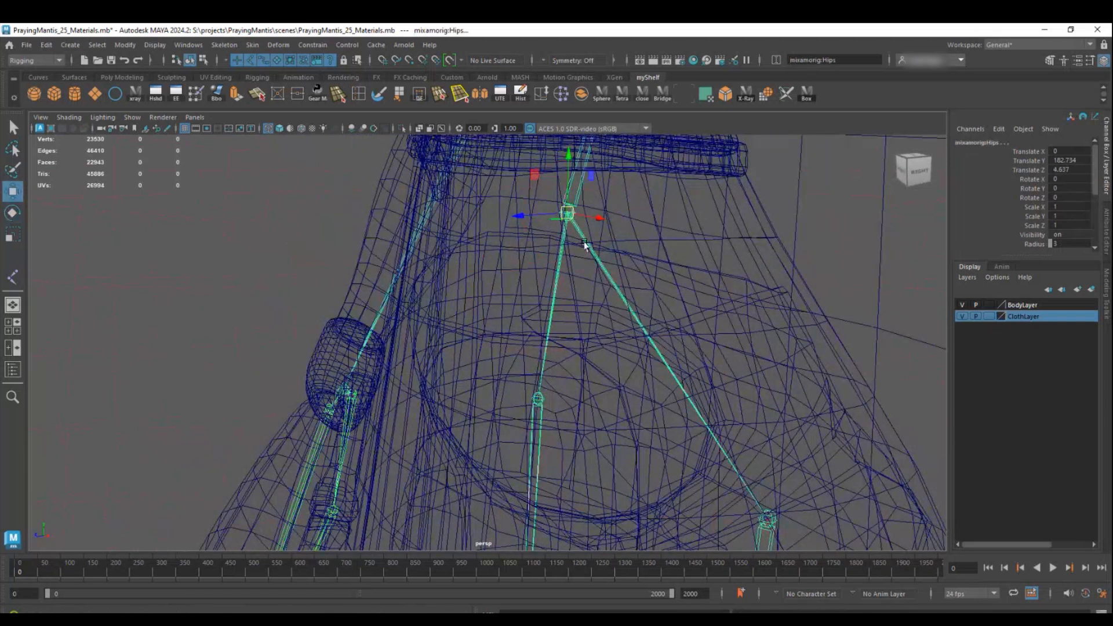
left_click_drag(757, 336, 537, 318, "alt")
middle_click_drag(537, 319, 526, 237, "alt")
right_click_drag(525, 236, 579, 216, "alt")
left_click_drag(580, 217, 575, 248, "alt")
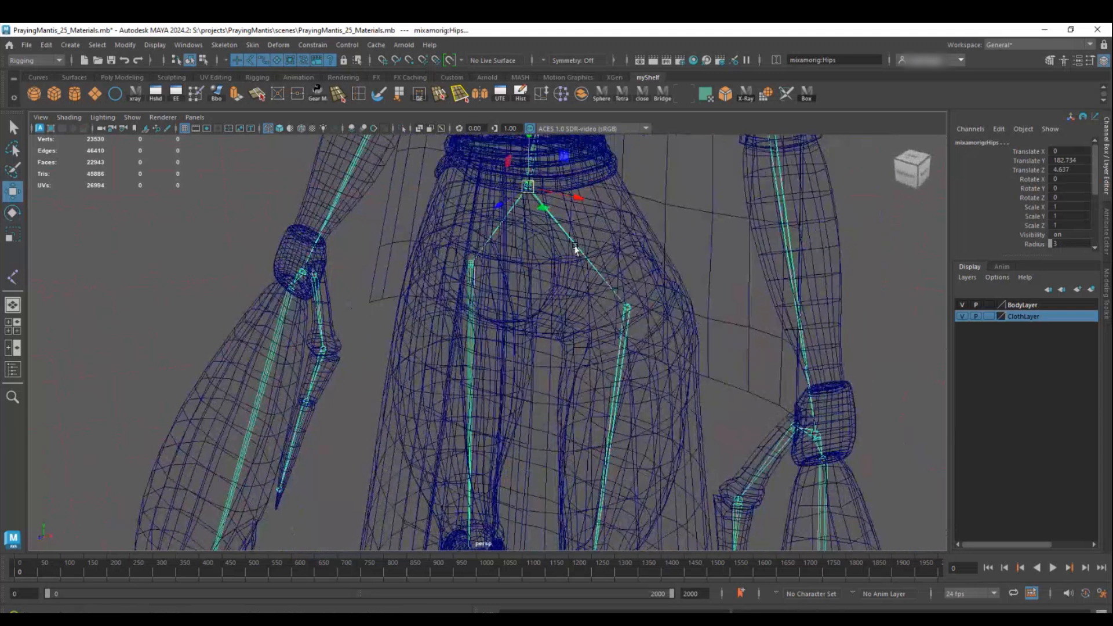
left_click(472, 307)
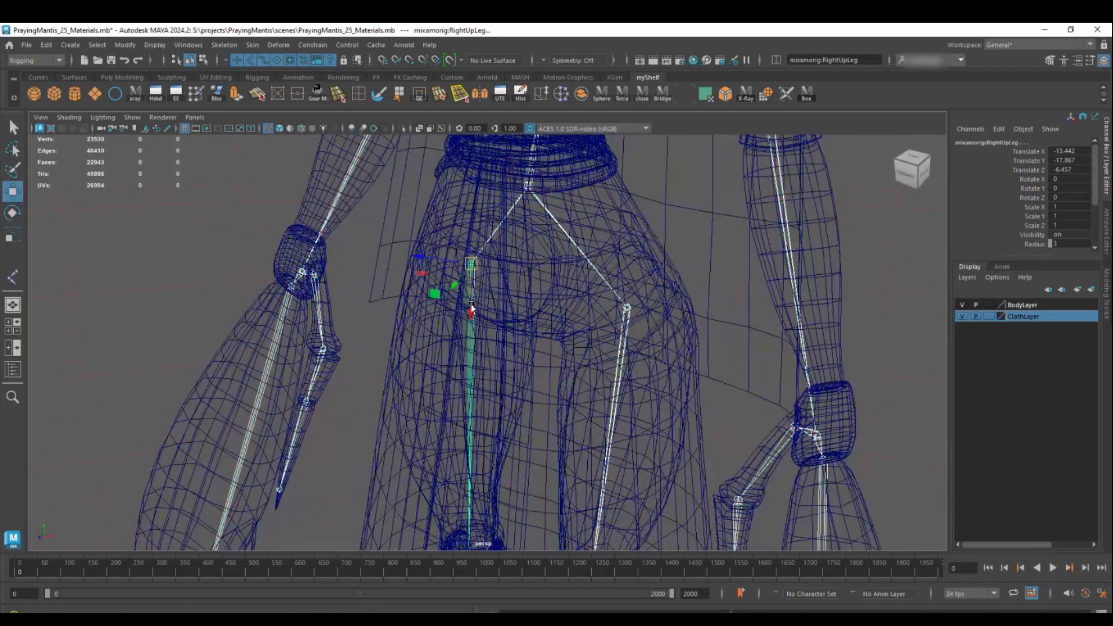
left_click(613, 374)
middle_click_drag(631, 437, 621, 318, "alt")
right_click_drag(621, 318, 566, 304, "alt")
middle_click_drag(566, 304, 567, 240, "alt")
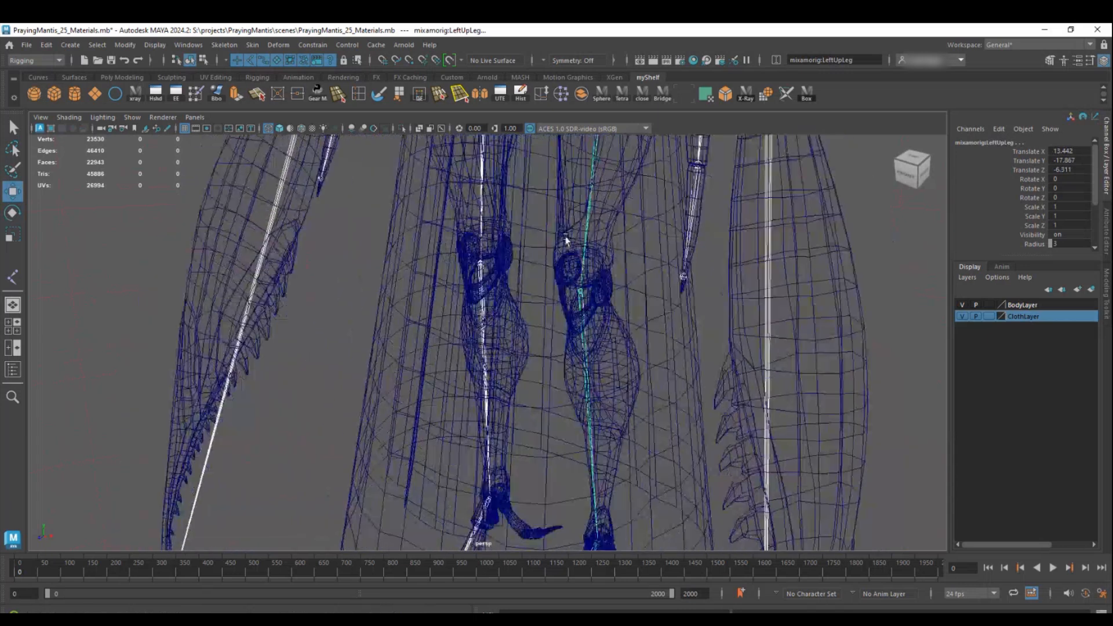
left_click(480, 319)
left_click(582, 342)
mouse_move(583, 343)
left_mouse_down("alt")
mouse_move(496, 280)
mouse_move(595, 338)
left_mouse_up("alt")
left_click_drag(572, 259, 583, 354, "alt")
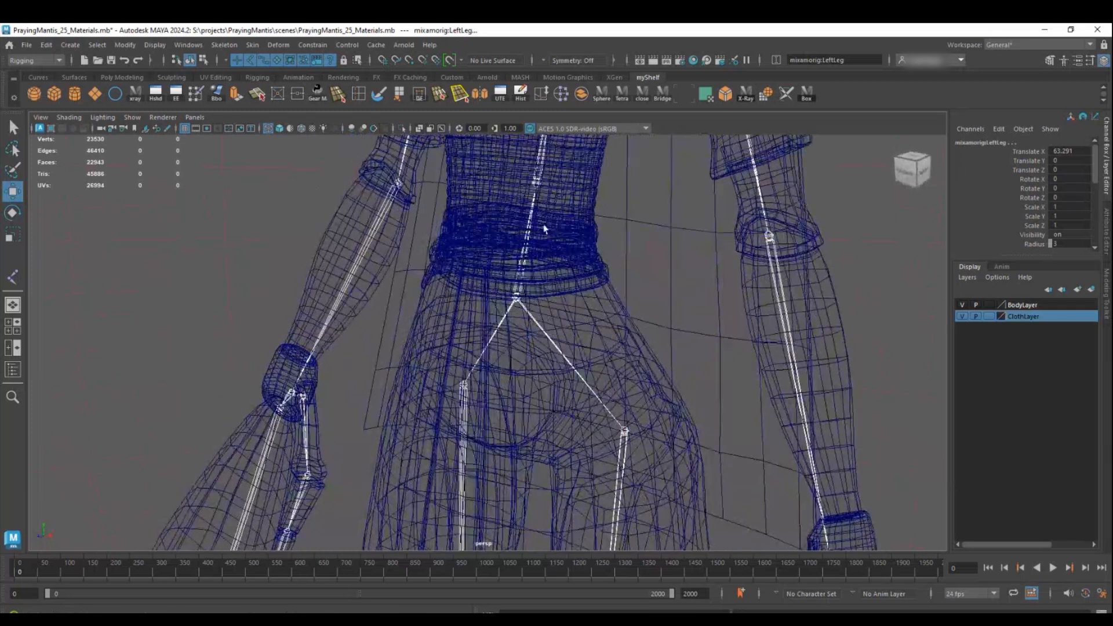
left_click(540, 173)
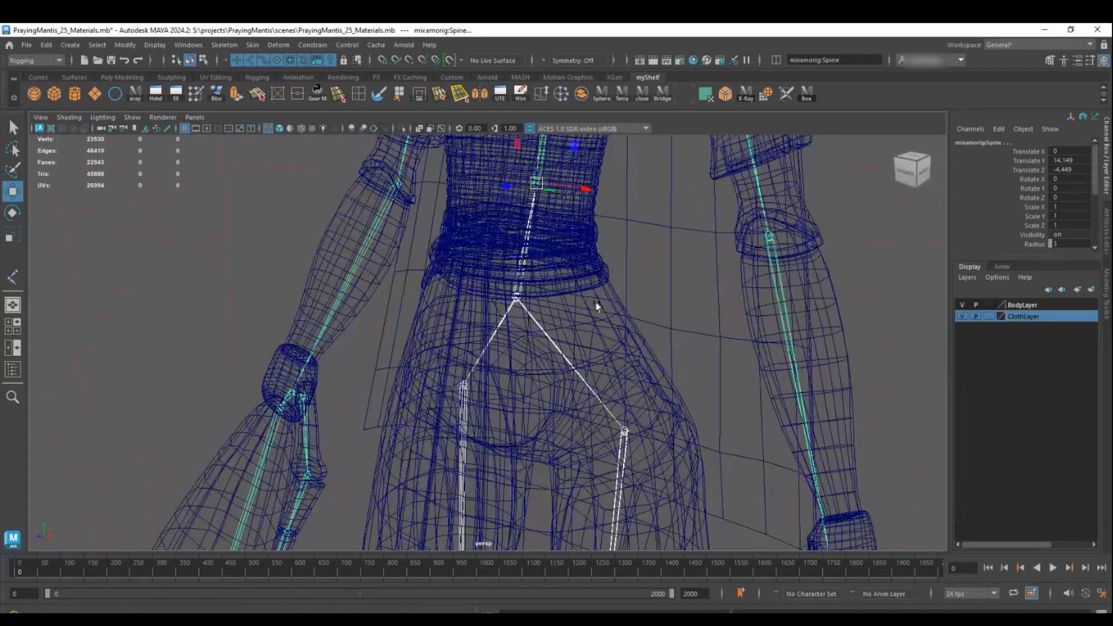
left_click(628, 318)
left_click_drag(628, 318, 603, 335, "alt")
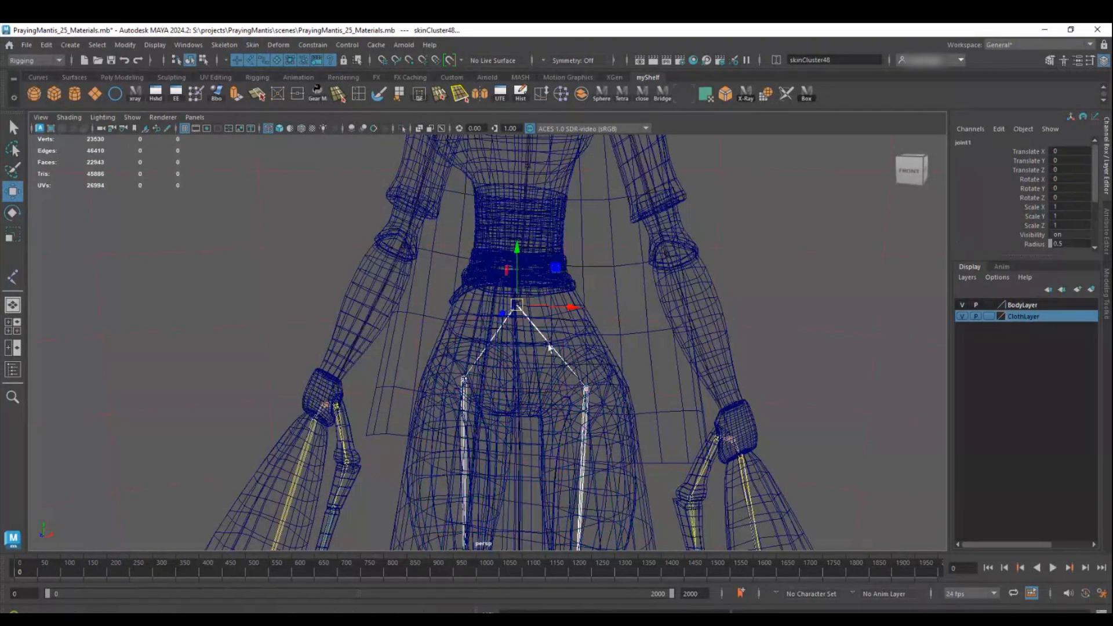
Try rotating the new pelvis joint and the left upper leg to check the deformation, and undo both rotations
key("e")
mouse_move(554, 283)
left_mouse_down()
mouse_move(543, 261)
mouse_move(549, 315)
mouse_move(538, 266)
mouse_move(554, 285)
left_mouse_up()
key("ctrl+z")
left_click_drag(614, 318, 587, 267, "alt")
left_click(565, 303)
left_click_drag(542, 183, 545, 175)
key("ctrl+z")
Examine the headdress hanging behind the character from the side
right_click_drag(644, 224, 421, 203, "alt")
middle_click_drag(421, 203, 398, 298, "alt")
left_click_drag(397, 298, 469, 255, "alt")
middle_click_drag(470, 256, 424, 423, "alt")
left_click_drag(423, 424, 387, 241, "alt")
middle_click_drag(492, 169, 508, 185, "alt")
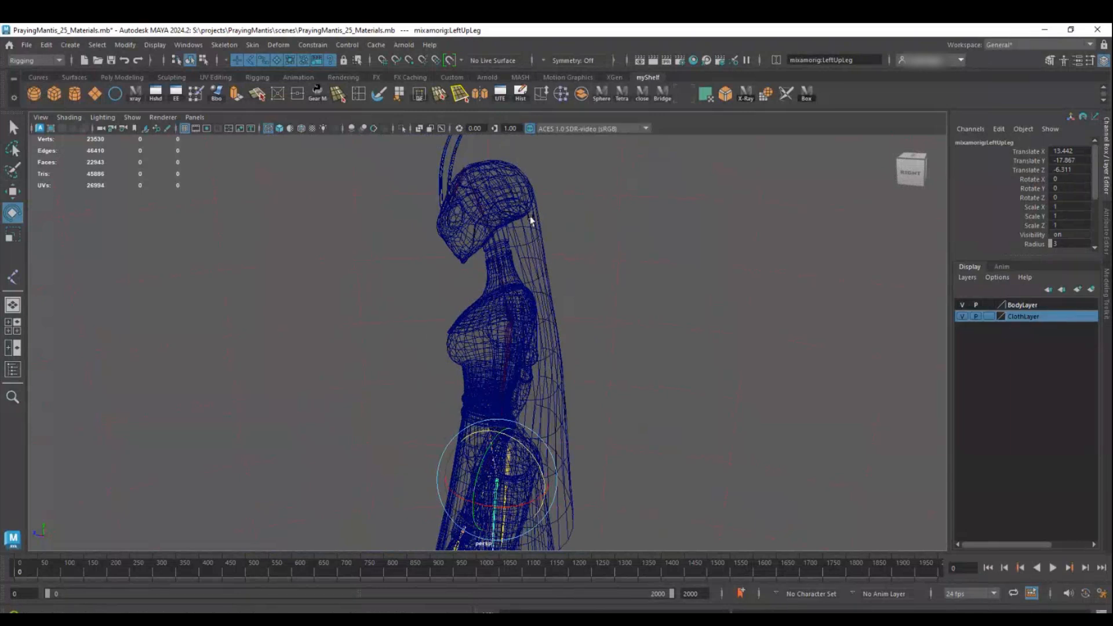
left_click_drag(557, 474, 528, 150, "alt")
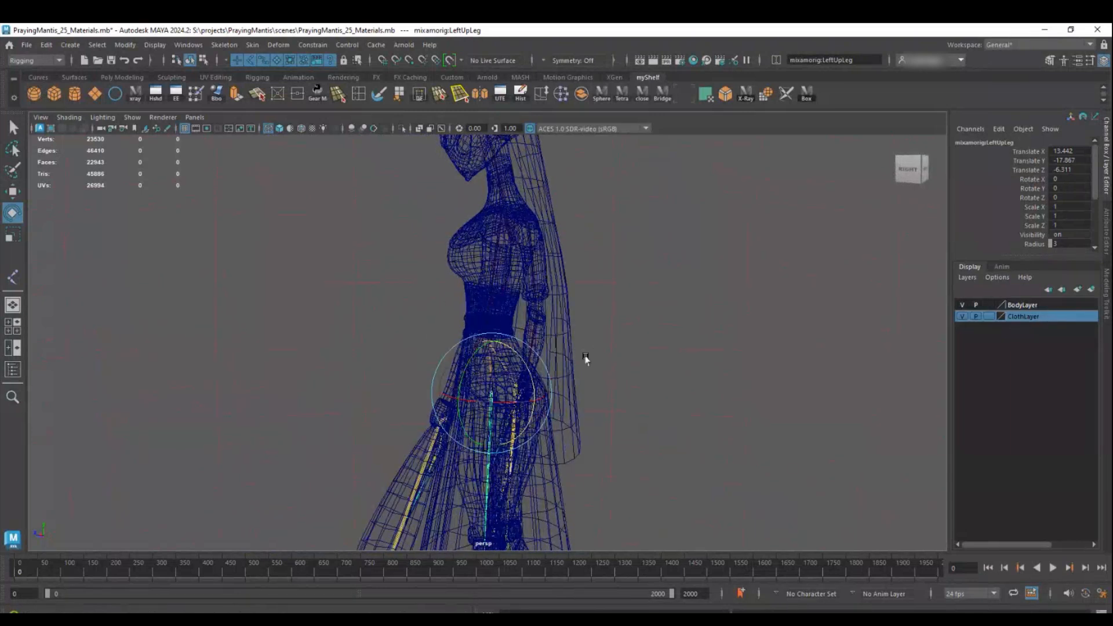
right_click_drag(586, 359, 502, 202, "alt")
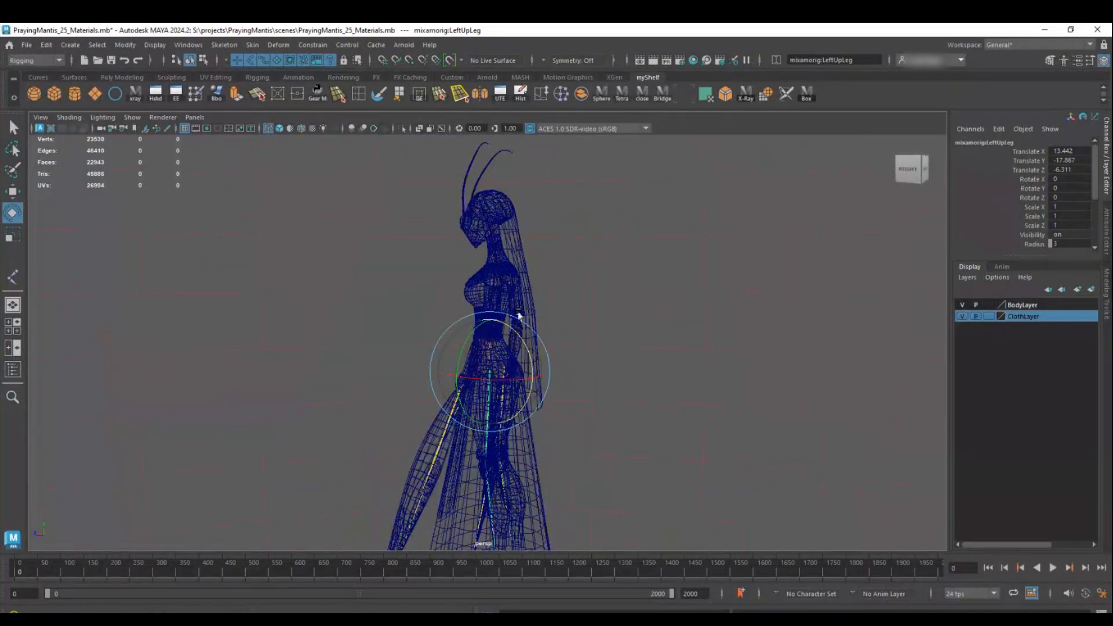
Create a six-joint chain in the side view, running from the back of the head down to the headdress's lower edge
key("space")
key("space")
right_click_drag(775, 410, 532, 368, "alt")
middle_click_drag(532, 369, 507, 221, "alt")
right_click_drag(507, 221, 417, 360, "alt")
middle_click_drag(508, 377, 458, 227, "alt")
right_click_drag(520, 251, 261, 249, "alt")
middle_click_drag(381, 273, 369, 257, "alt")
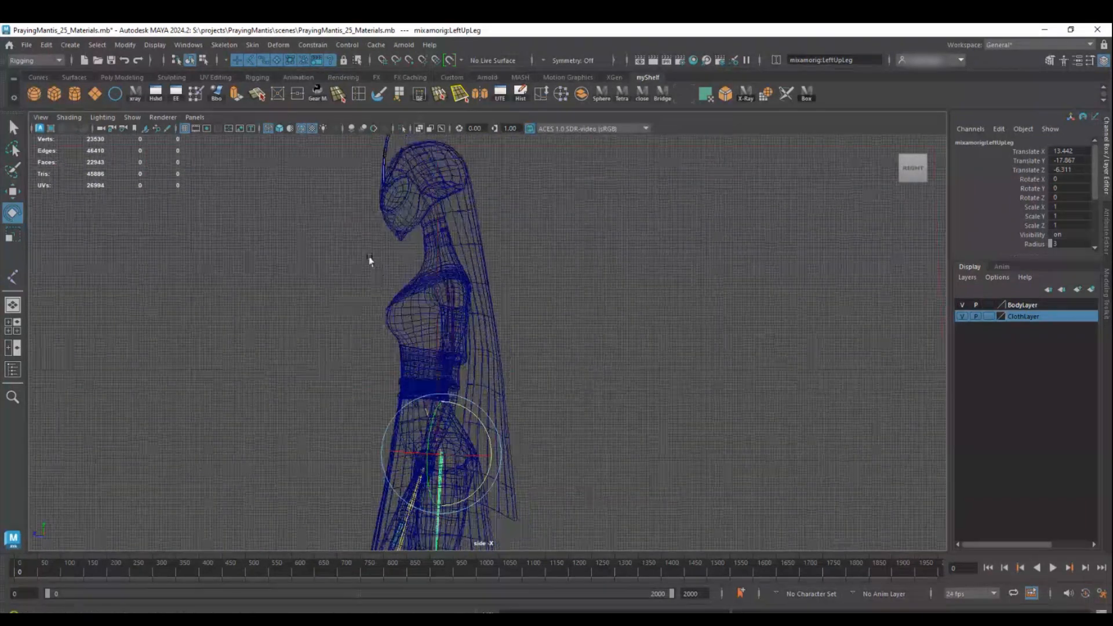
left_click(12, 276)
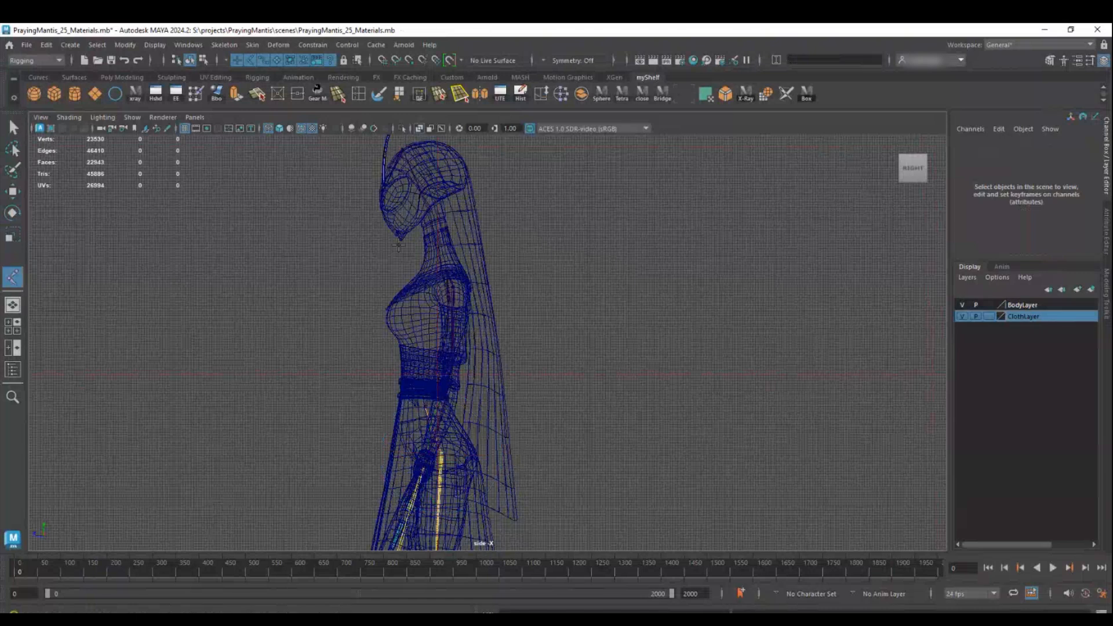
left_click(458, 179)
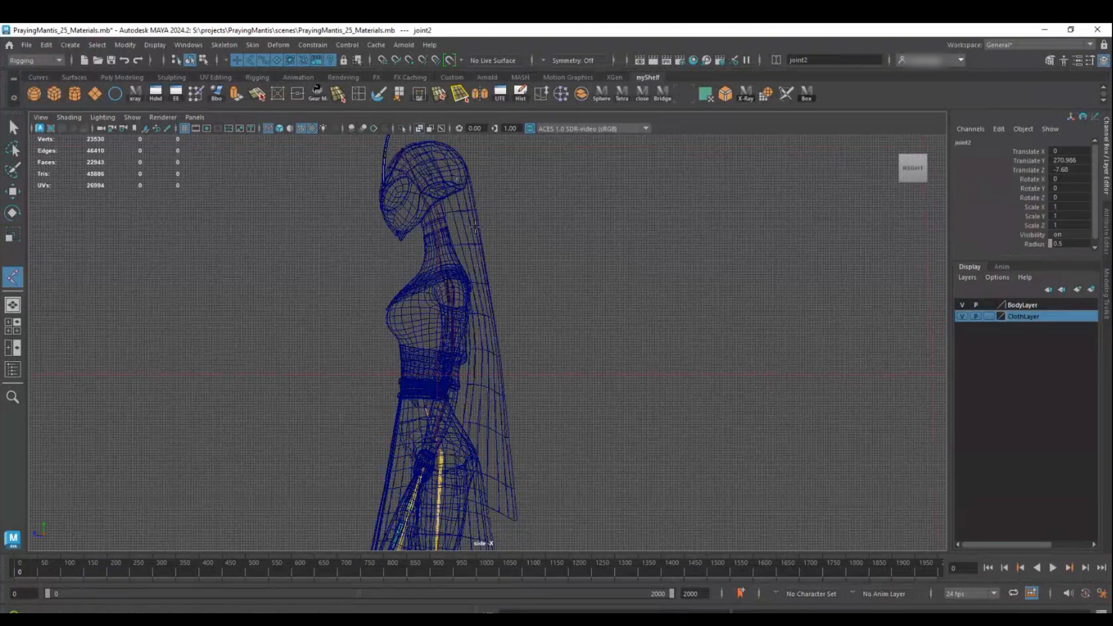
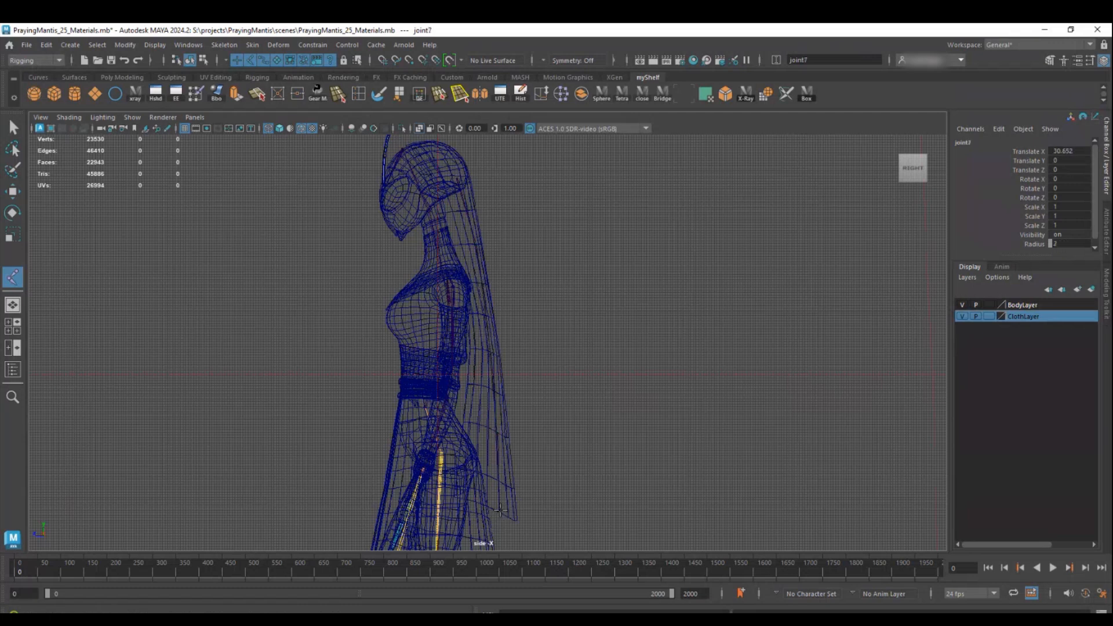
Select the new chain's full hierarchy and rename its joints Headdress
key("w")
key("f")
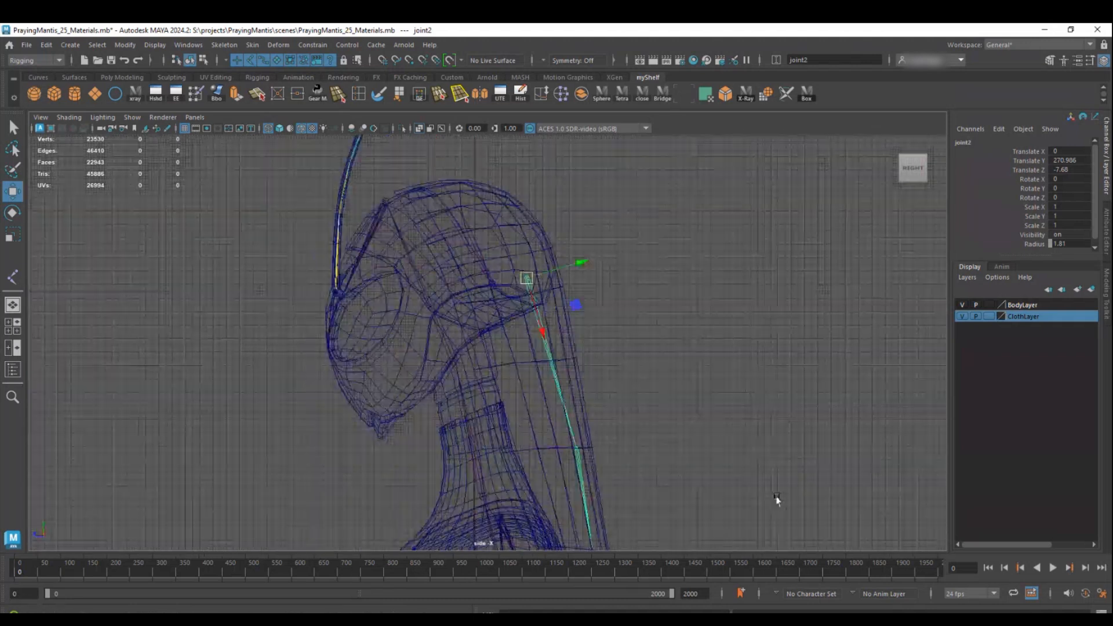
middle_click_drag(591, 441, 499, 308, "alt")
scroll(482, 313, "down", 2)
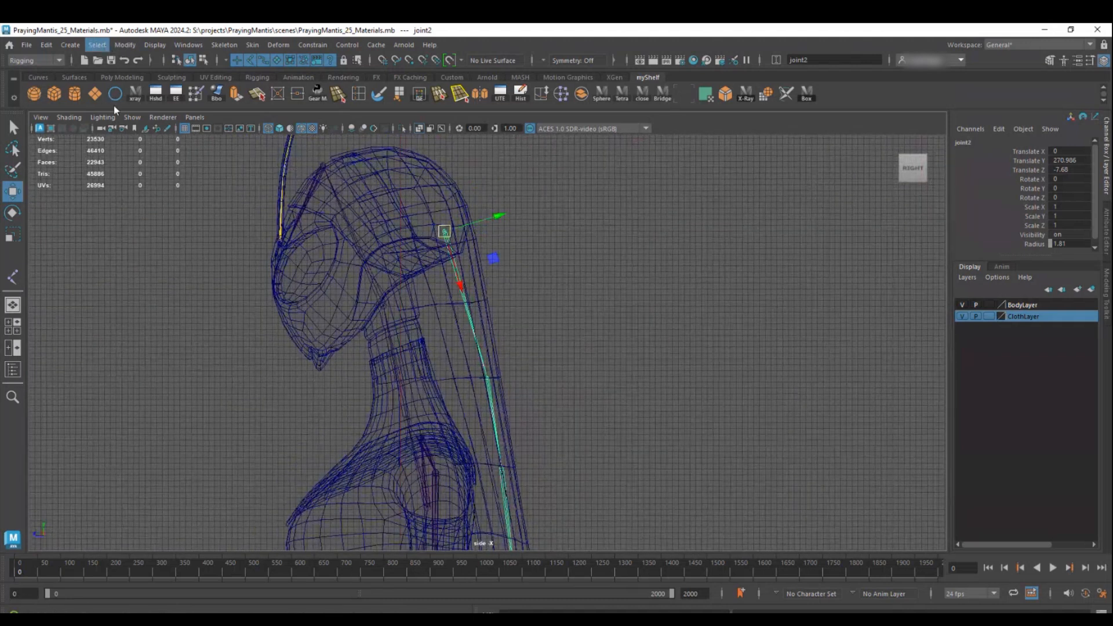
type("Headdress")
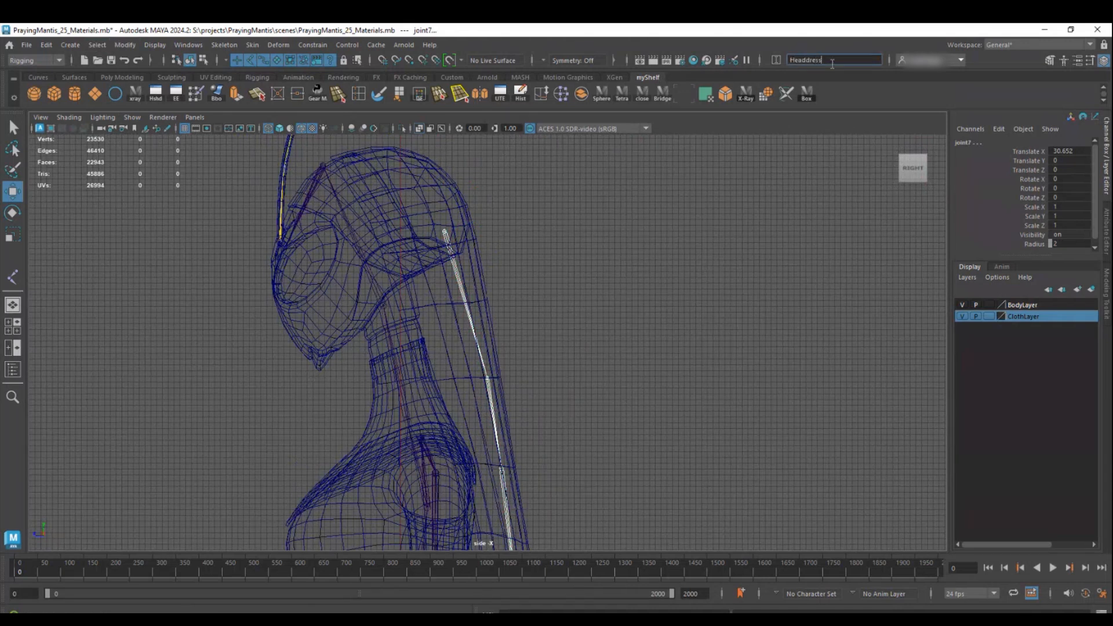
type("5")
key("Return")
Parent the Headdress joint chain to the head joint
left_click(333, 188)
key("p")
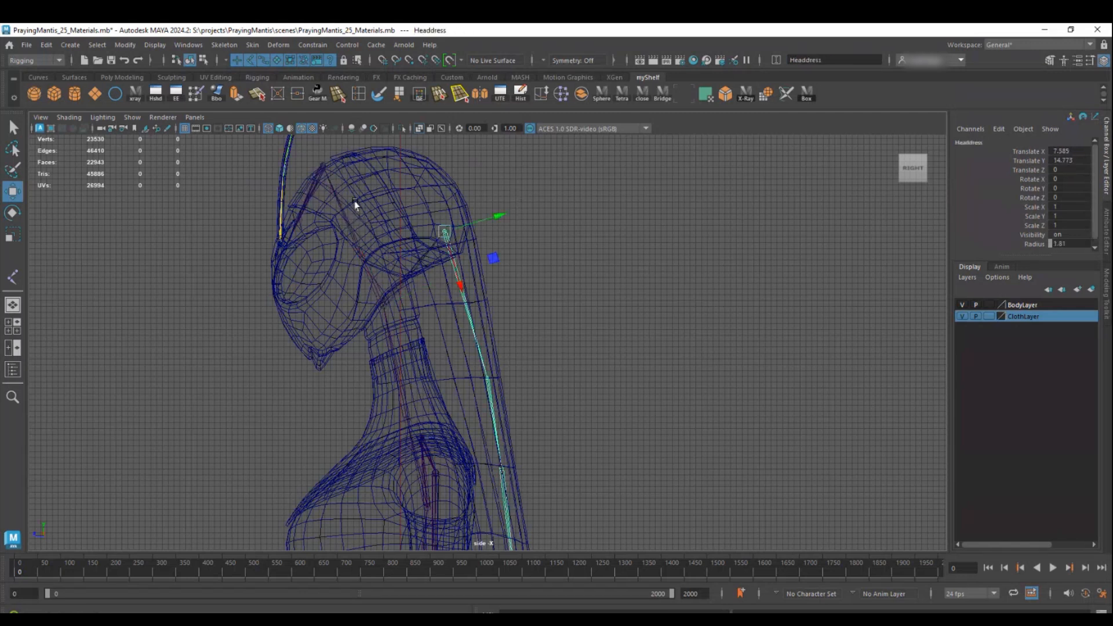
key("Up")
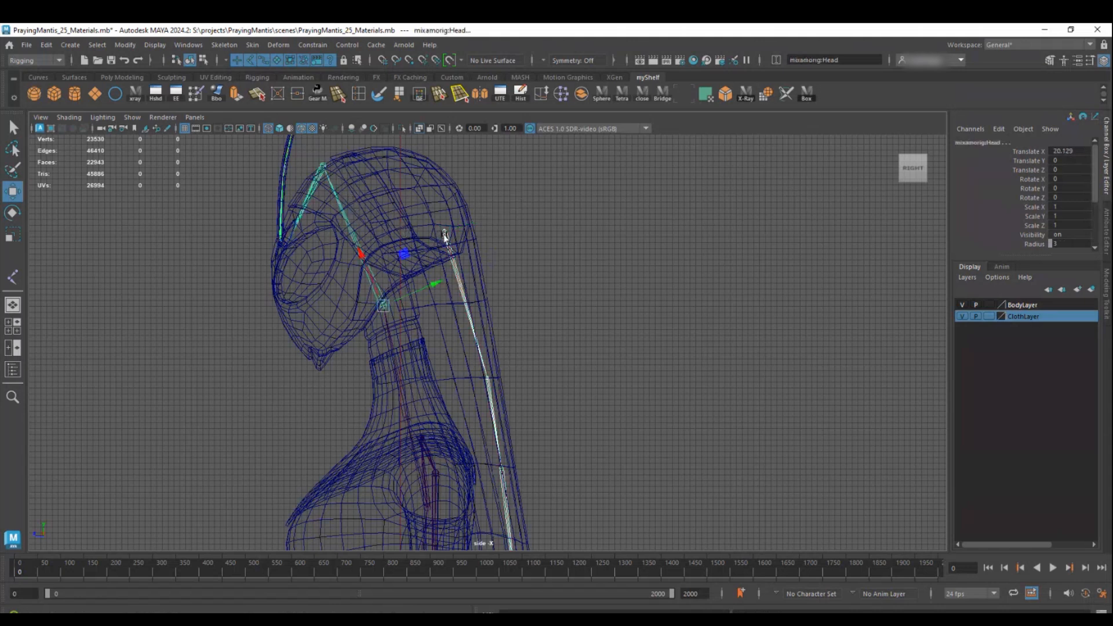
key("p")
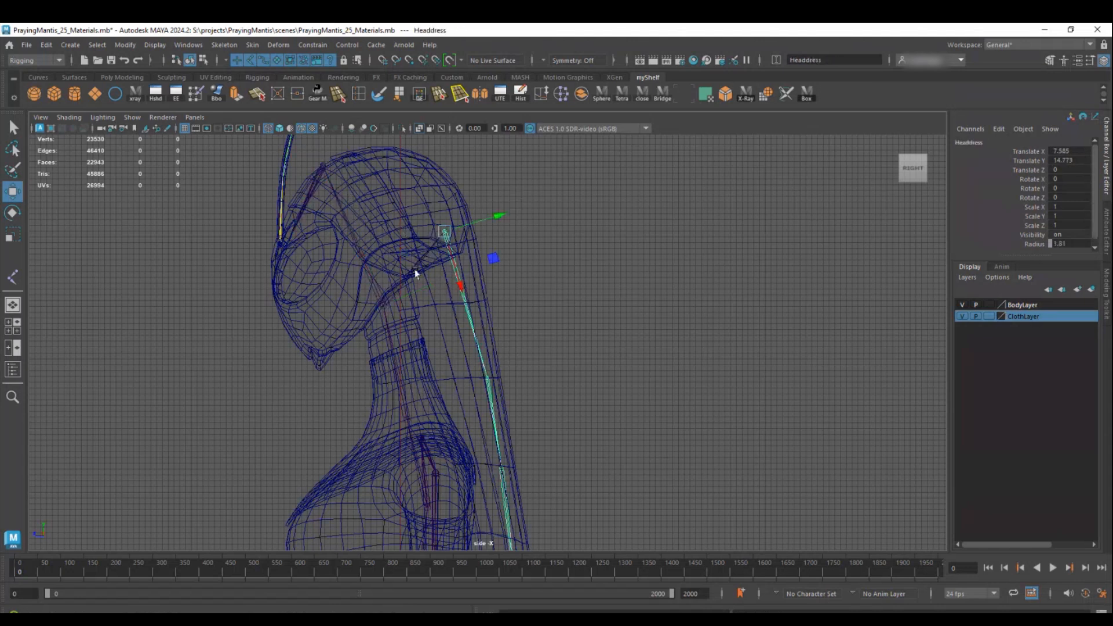
Try to bind the headdress mesh to the head joint and the Headdress joint chain
left_click(417, 266)
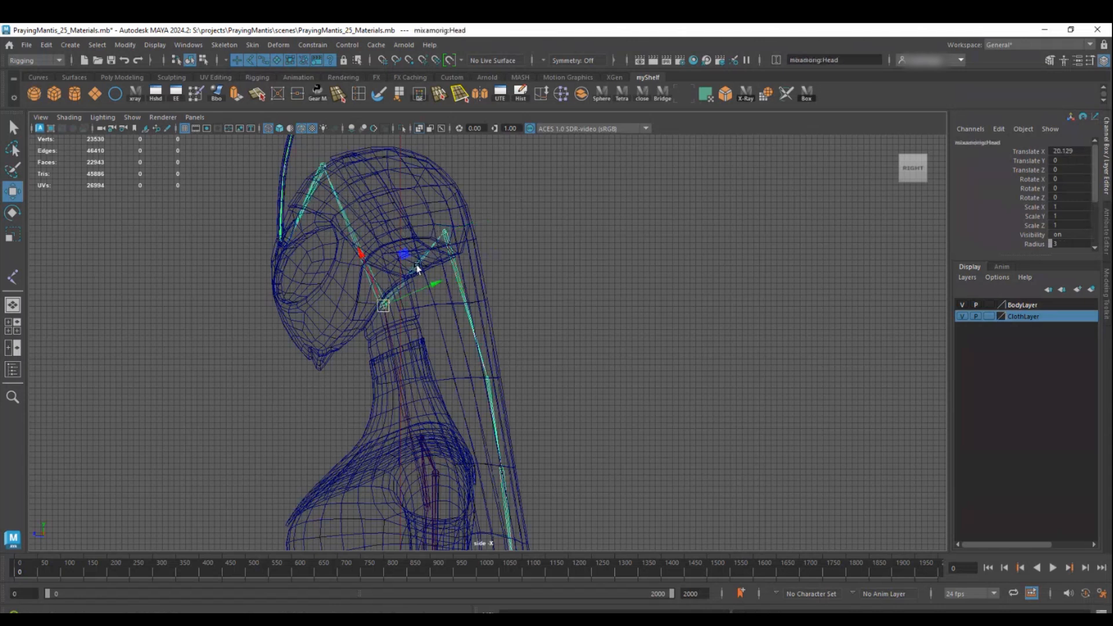
left_click(454, 275)
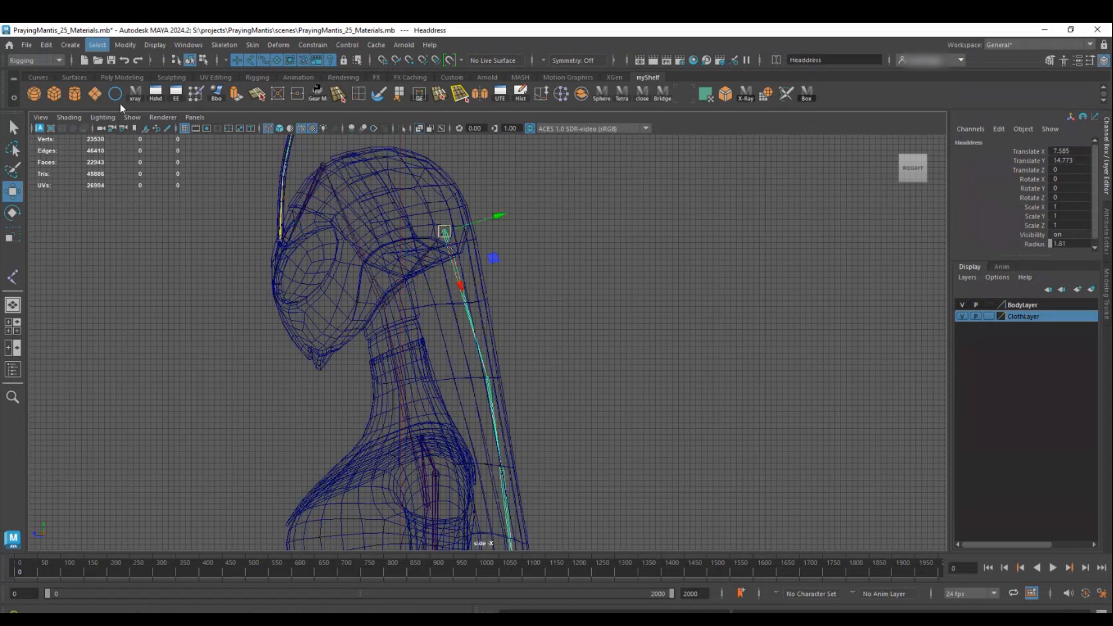
left_click(409, 272)
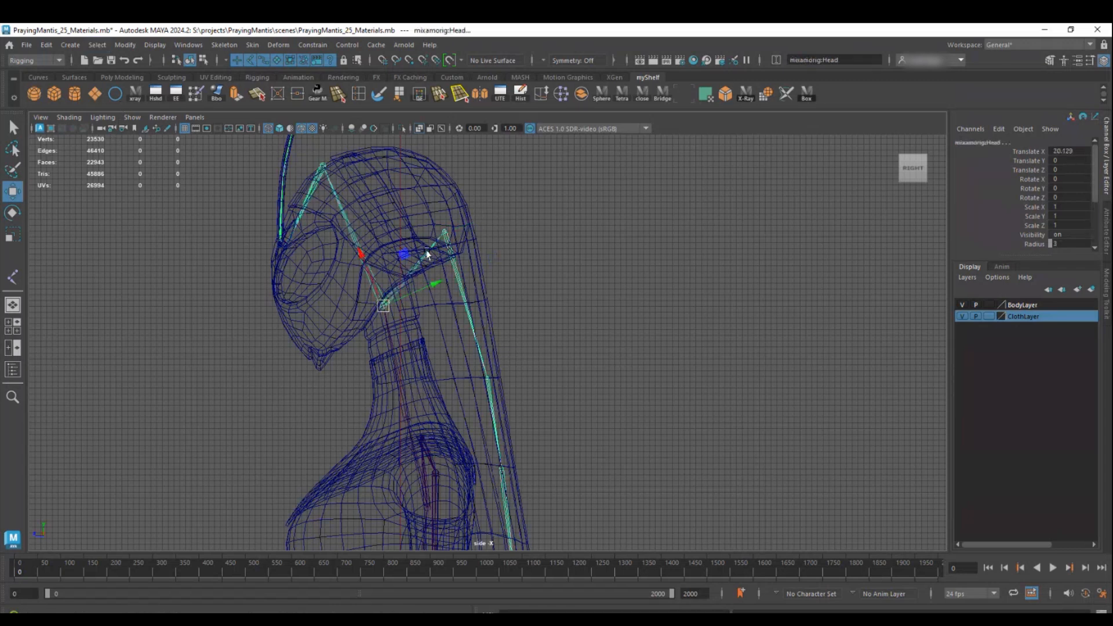
left_click(474, 258)
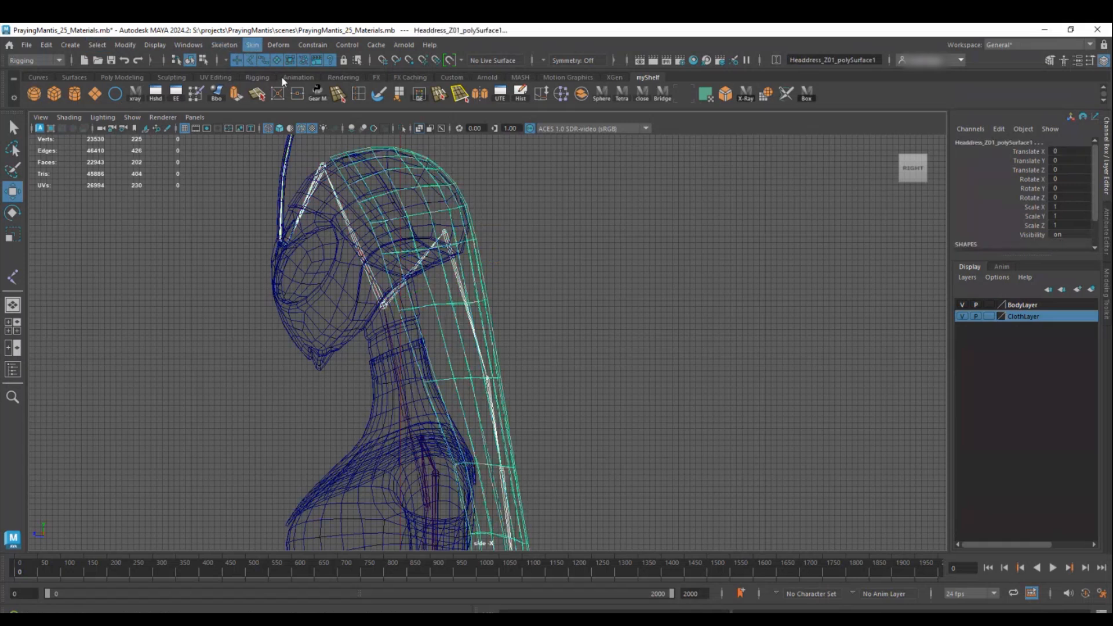
key("ctrl+z")
key("ctrl+z")
Test-rotate the second headdress joint in the side view and undo the rotation
right_click_drag(469, 328, 329, 308, "alt")
middle_click_drag(490, 378, 492, 284, "alt")
left_click(489, 273)
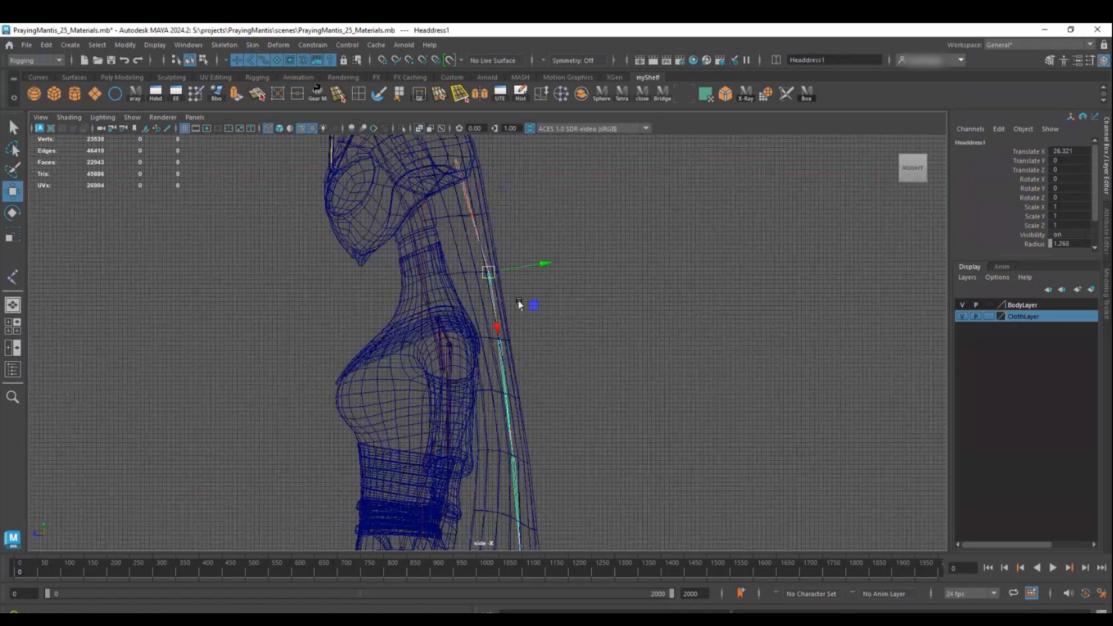
key("e")
mouse_move(535, 258)
left_mouse_down()
mouse_move(500, 228)
mouse_move(523, 253)
left_mouse_up()
key("ctrl+z")
Examine the whole rigged character in wireframe from several angles in the perspective view
key("space")
key("space")
right_click_drag(728, 246, 570, 259, "alt")
left_click_drag(570, 259, 593, 332, "alt")
middle_click_drag(594, 333, 599, 297, "alt")
right_click_drag(599, 297, 520, 301, "alt")
left_click_drag(519, 301, 392, 291, "alt")
middle_click_drag(393, 291, 382, 249, "alt")
right_click_drag(382, 249, 518, 366, "alt")
middle_click_drag(518, 365, 507, 298, "alt")
left_click_drag(507, 298, 538, 278, "alt")
right_click_drag(538, 278, 445, 257, "alt")
middle_click_drag(445, 258, 405, 354, "alt")
left_click_drag(406, 353, 338, 319, "alt")
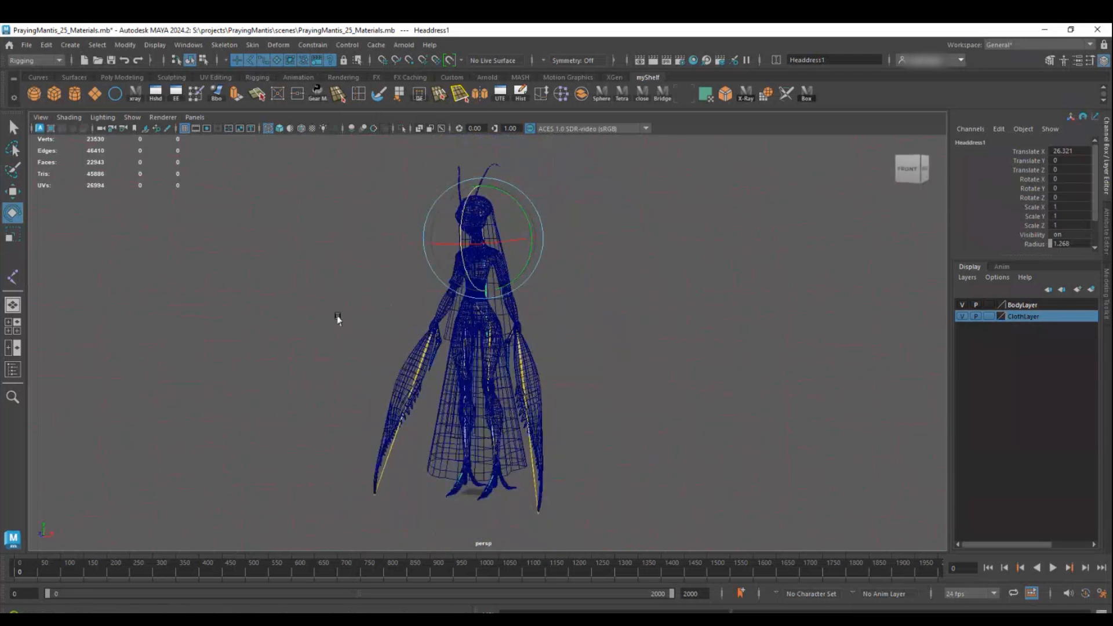
Display the character with textures and examine its head, robe and arms from the front
key("6")
left_click_drag(452, 332, 572, 377, "alt")
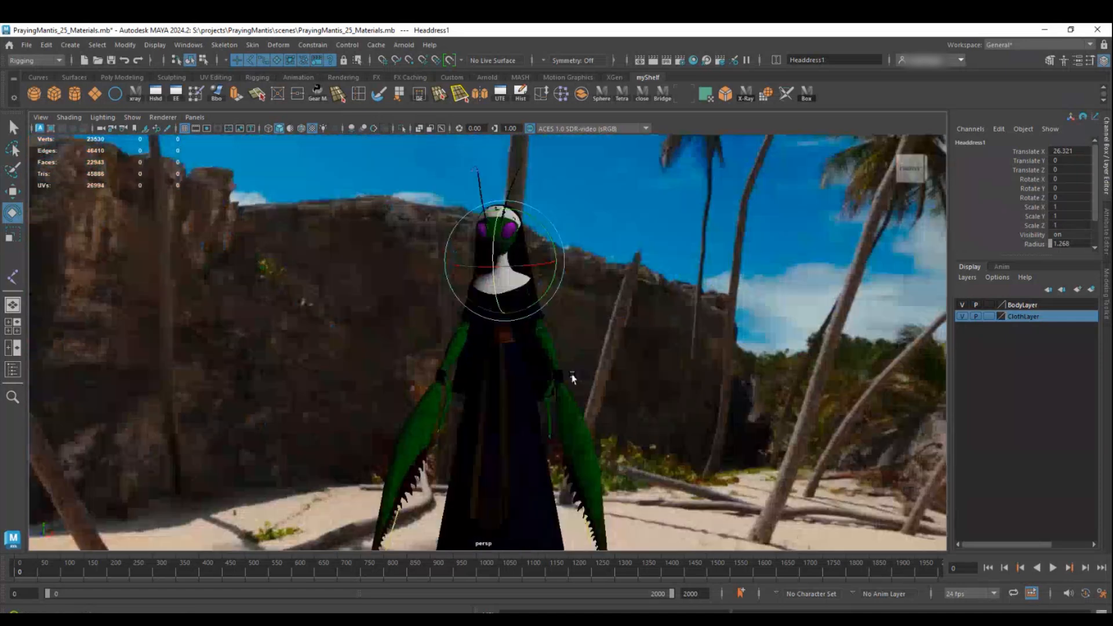
right_click_drag(571, 377, 743, 472, "alt")
middle_click_drag(743, 472, 693, 402, "alt")
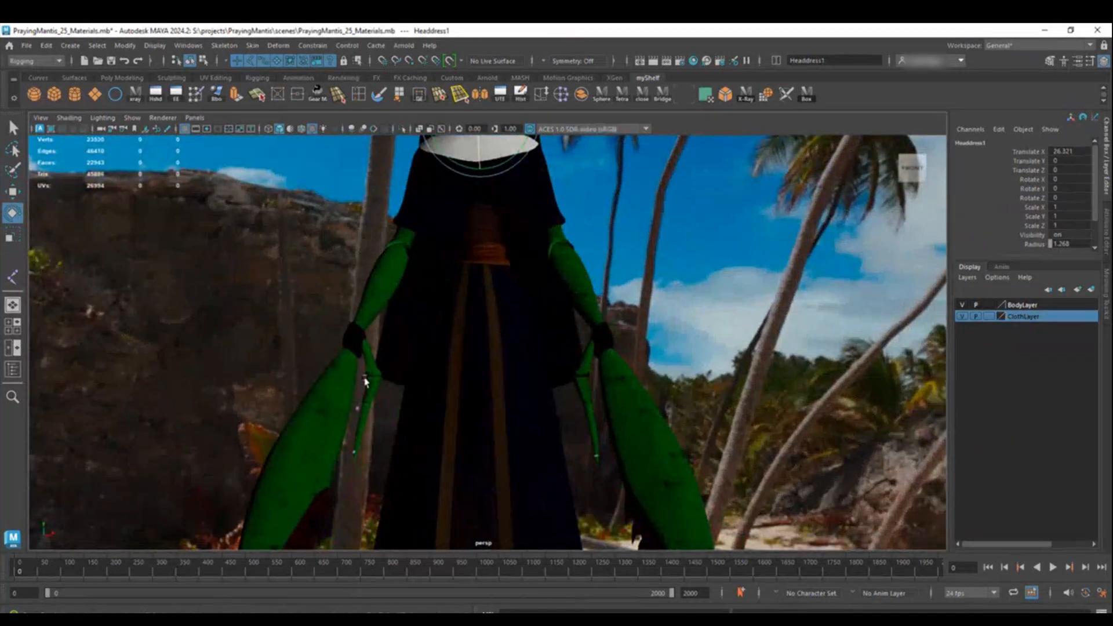
right_click_drag(518, 412, 433, 381, "alt")
left_click_drag(433, 384, 397, 379, "alt")
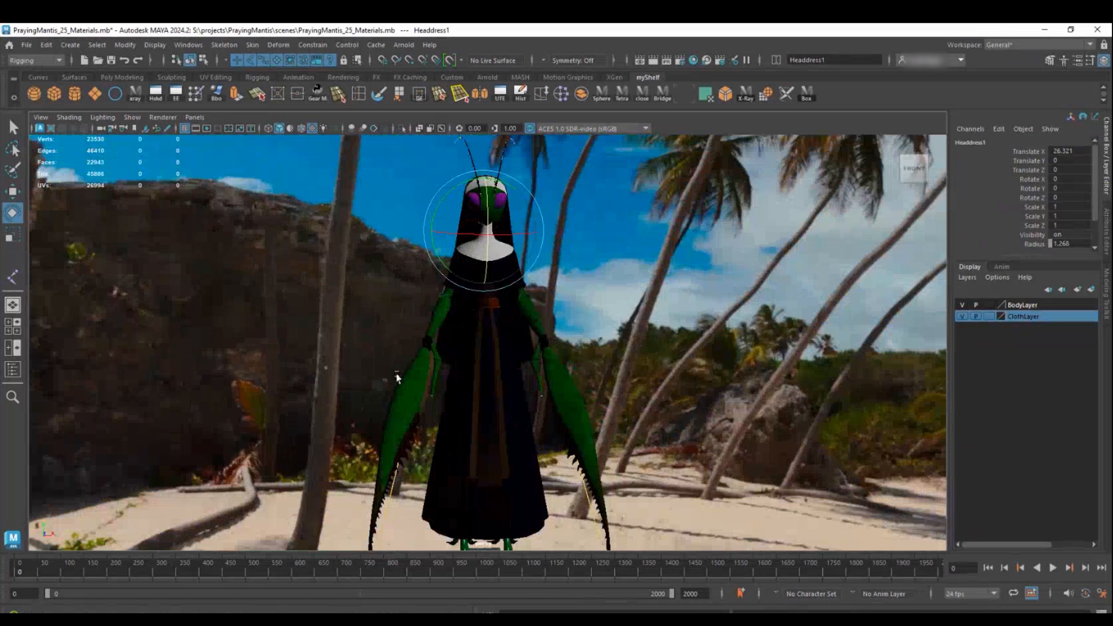
scroll(489, 336, "down", 2)
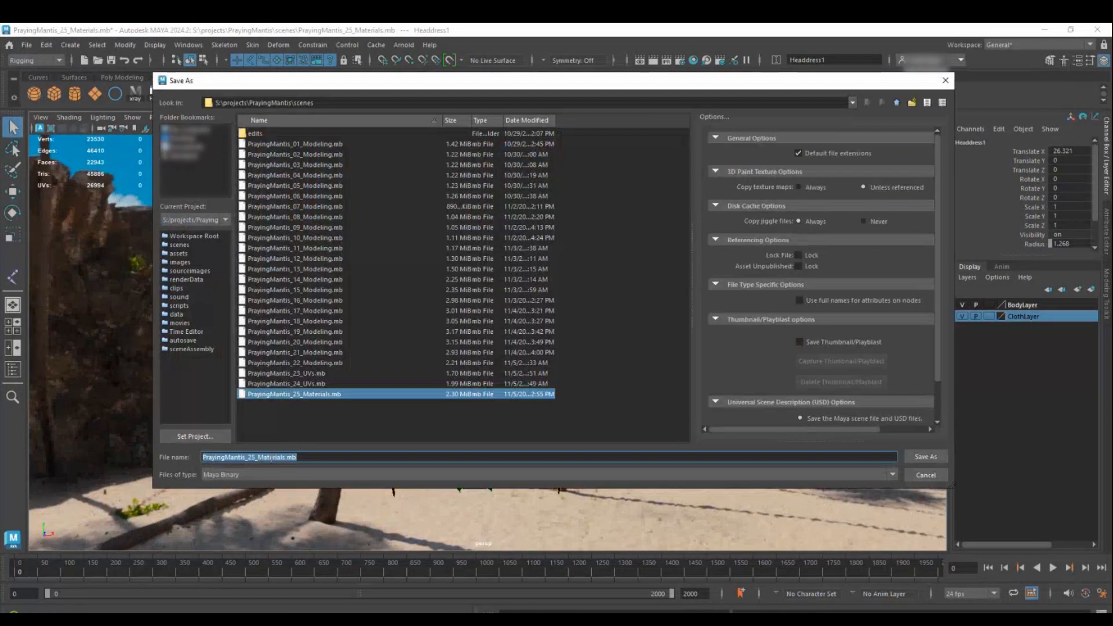
Save the scene as a new Maya Binary version named PrayingMantis_26_Rigging.mb
left_click_drag(284, 457, 250, 456)
type("6")
type("_Rigging")
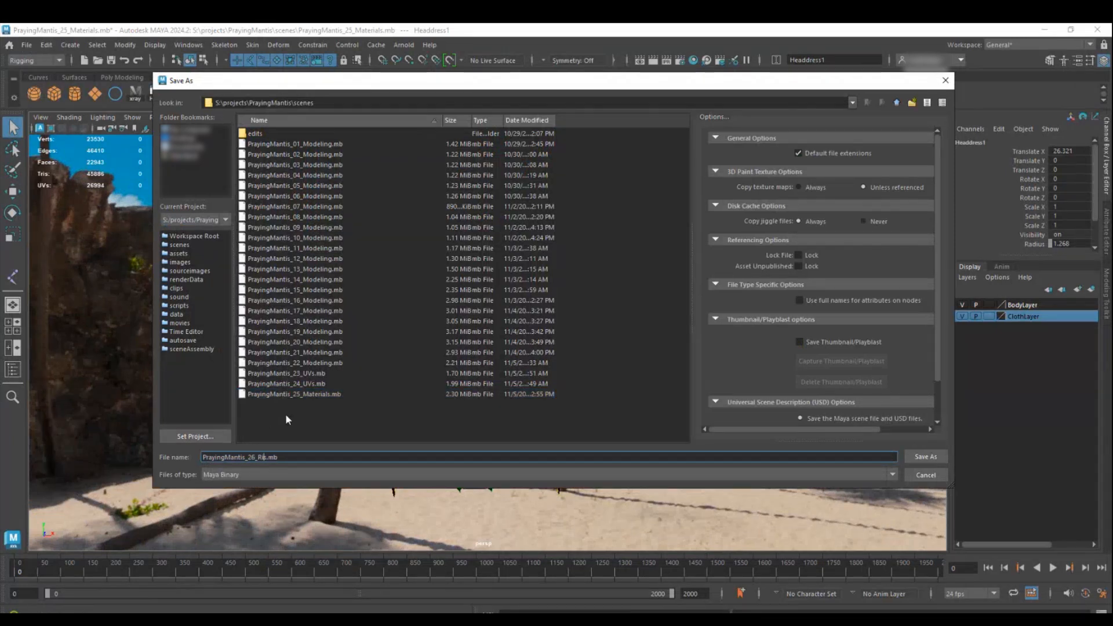